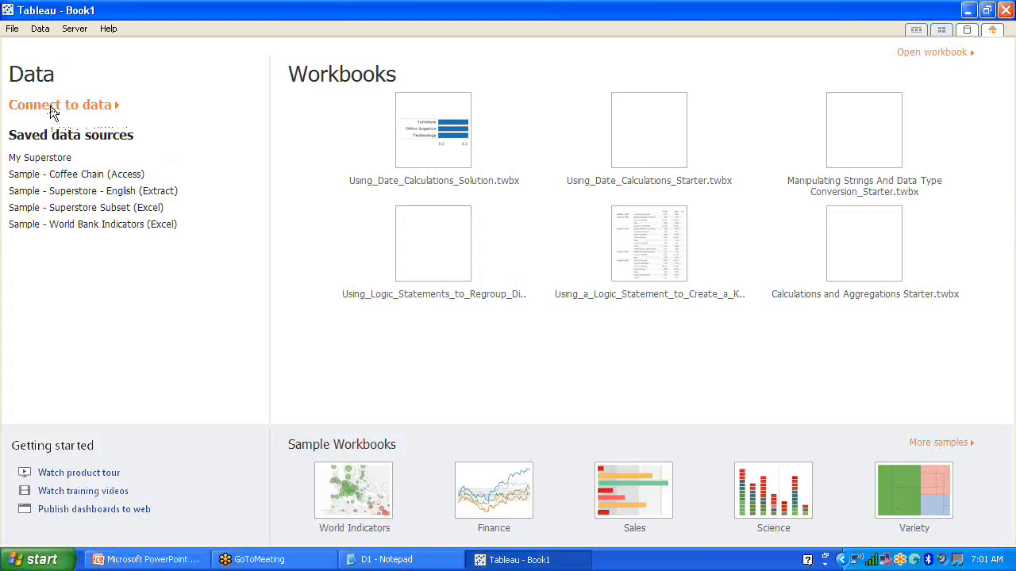
- Connect to the Superstore Sales Training Excel workbook and open a worksheet based on its Orders sheet
left_click(52, 109)
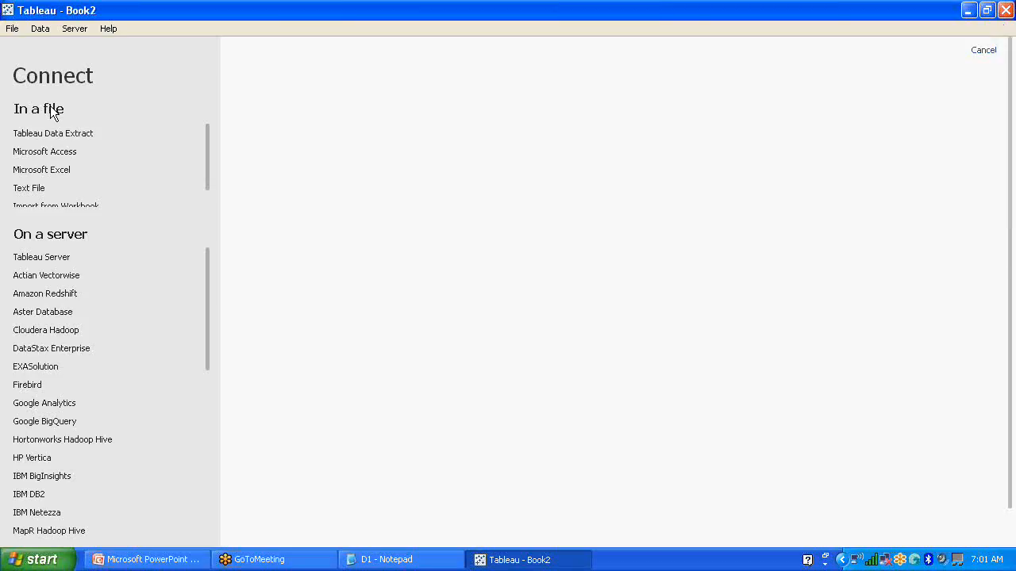
left_click(49, 169)
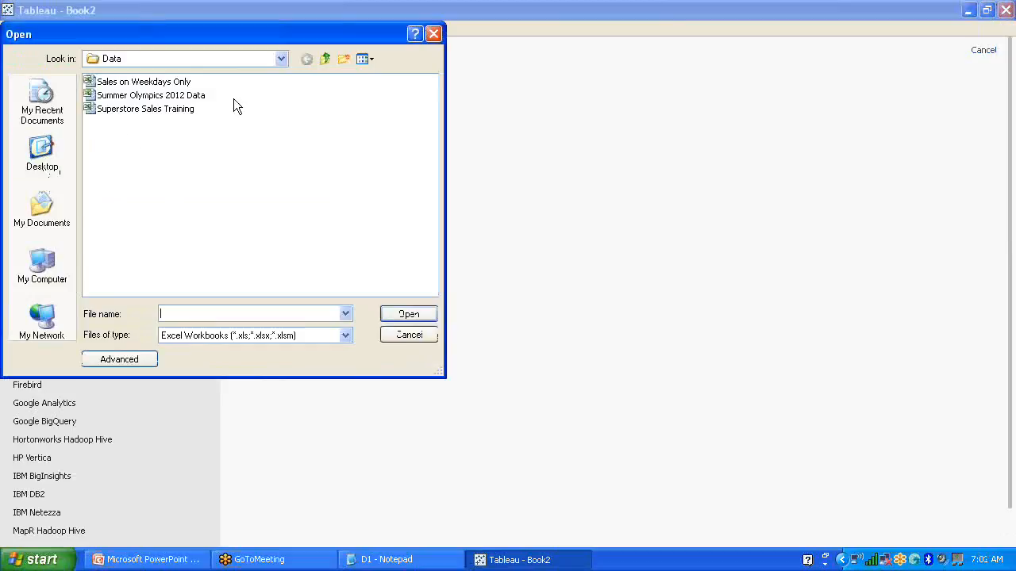
left_click(281, 59)
left_click(281, 59)
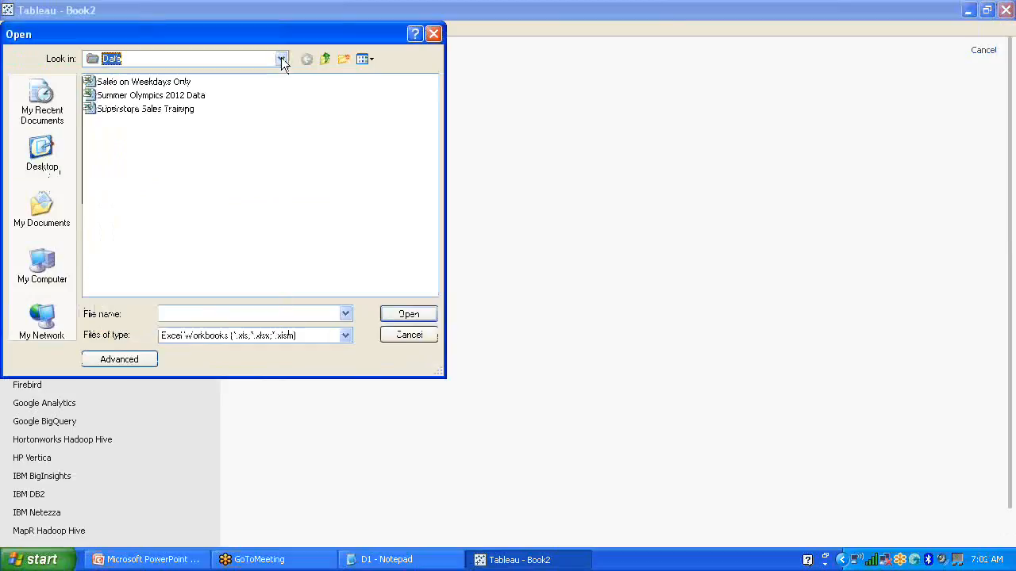
left_click(147, 109)
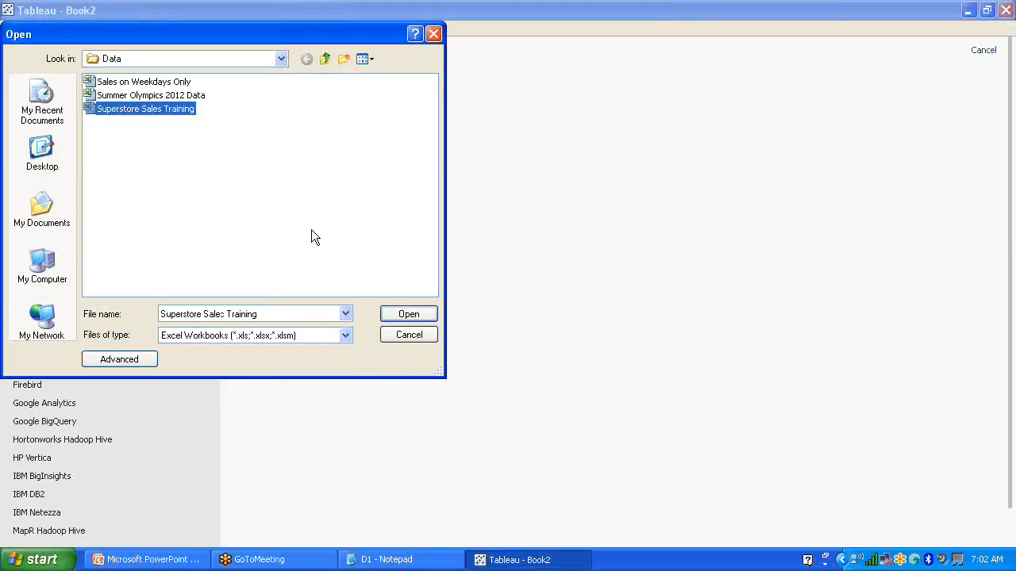
left_click(408, 314)
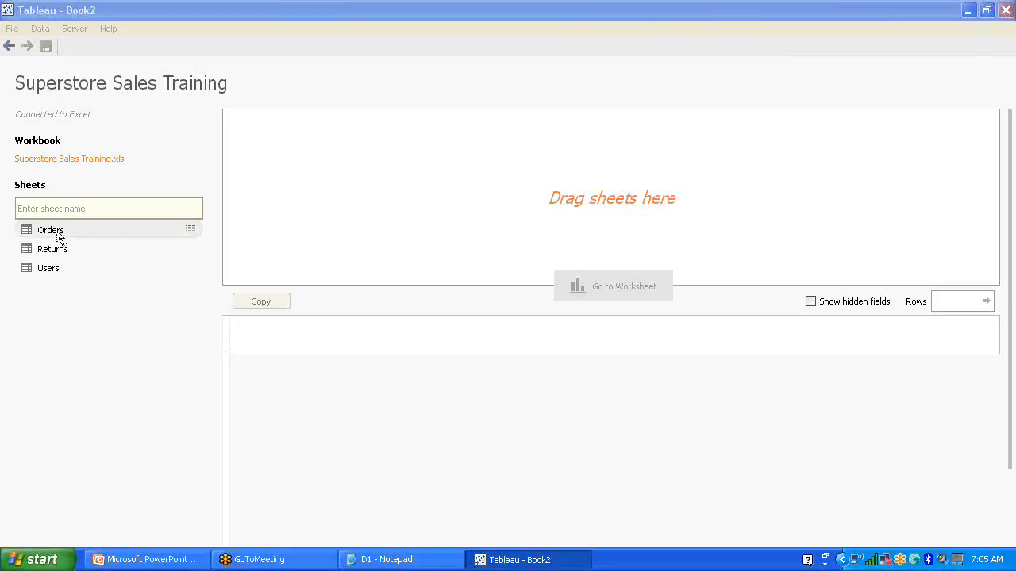
left_click_drag(59, 237, 381, 157)
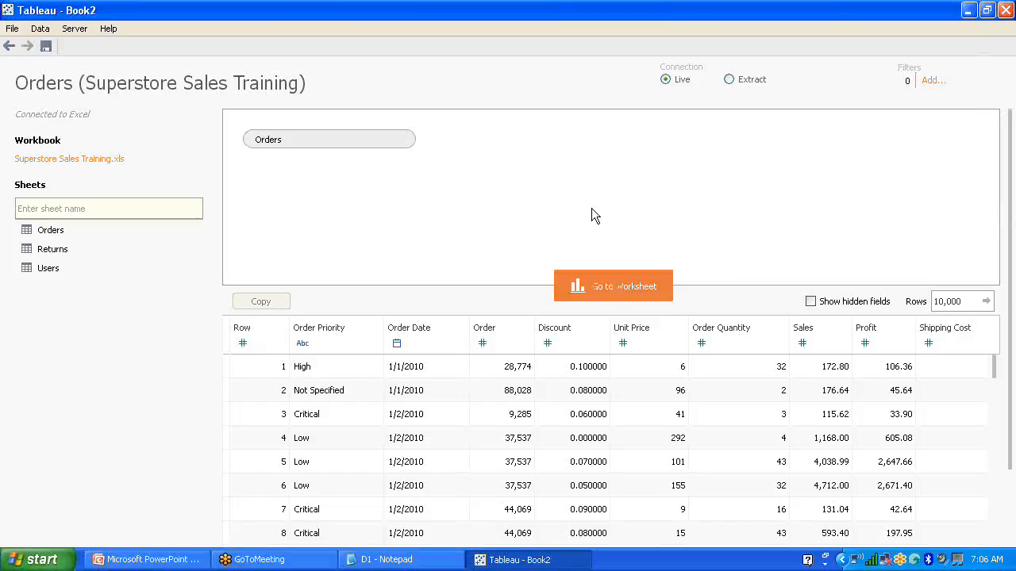
left_click(627, 291)
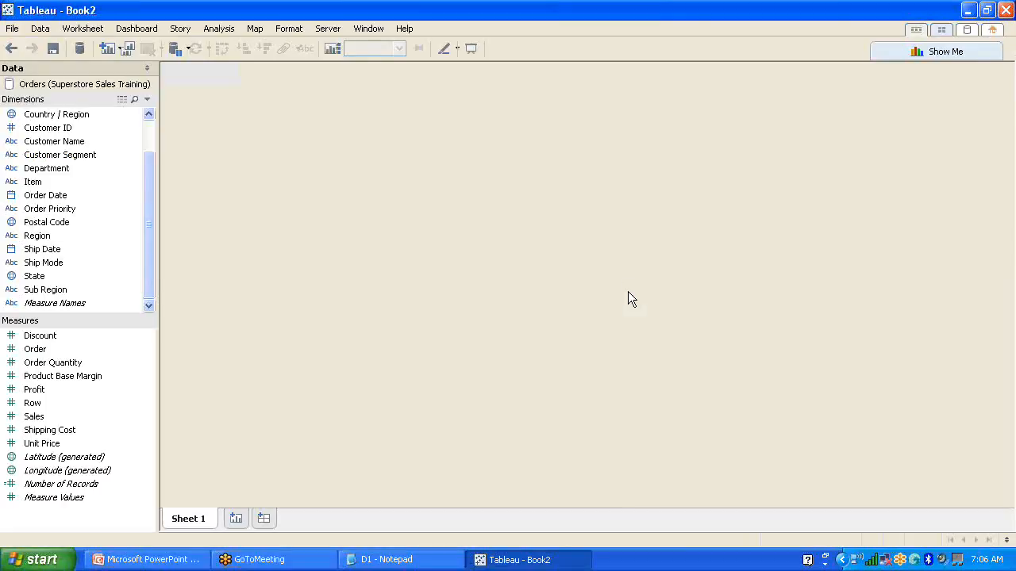
- Convert the Order field from a measure to a dimension
left_click_drag(147, 175, 147, 144)
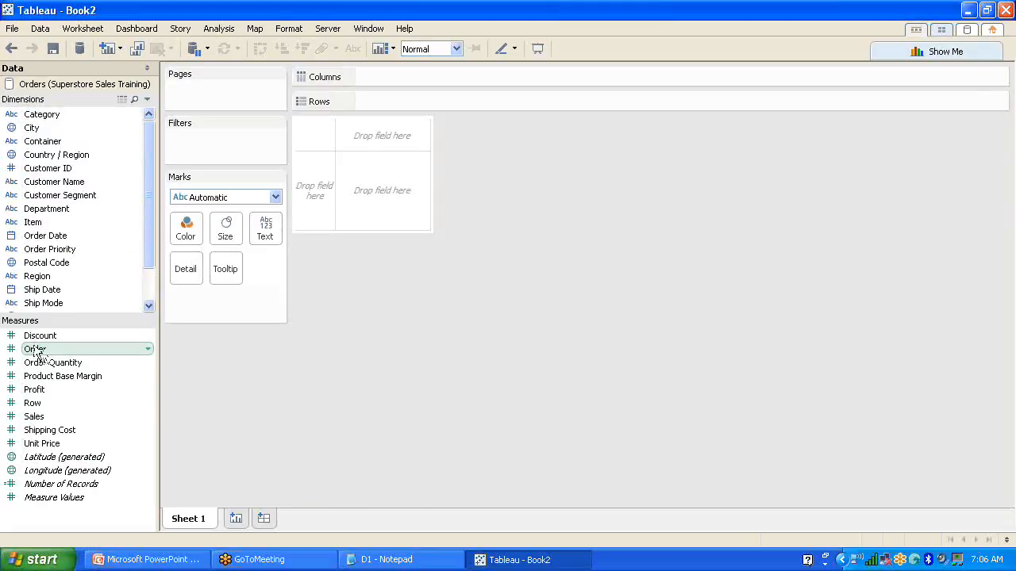
left_click_drag(44, 351, 41, 216)
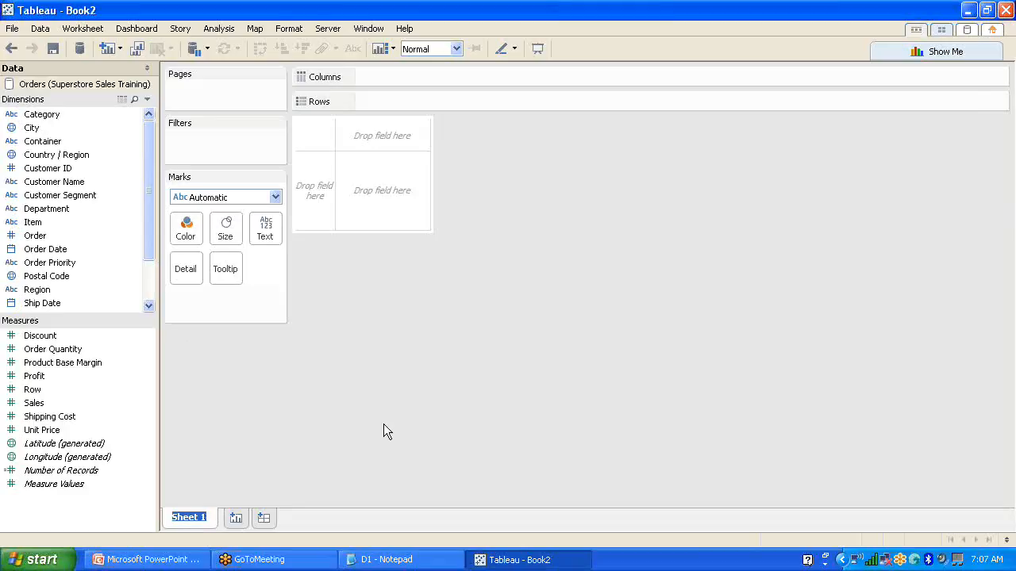
- Rename the worksheet as "Calc and Aggregation"
type("calc")
key("BackSpace")
key("BackSpace")
key("BackSpace")
key("BackSpace")
type("Calc")
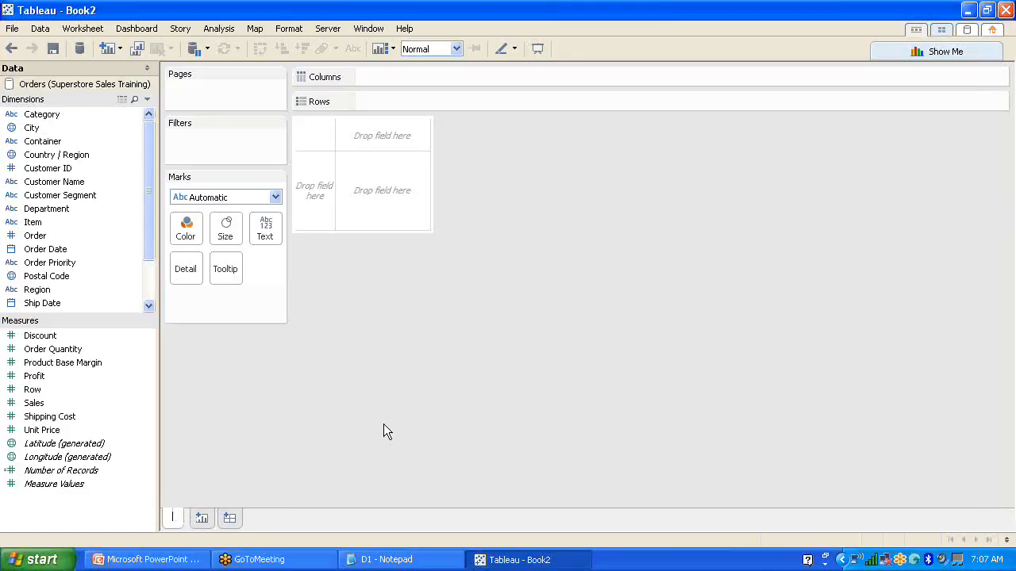
type(" and")
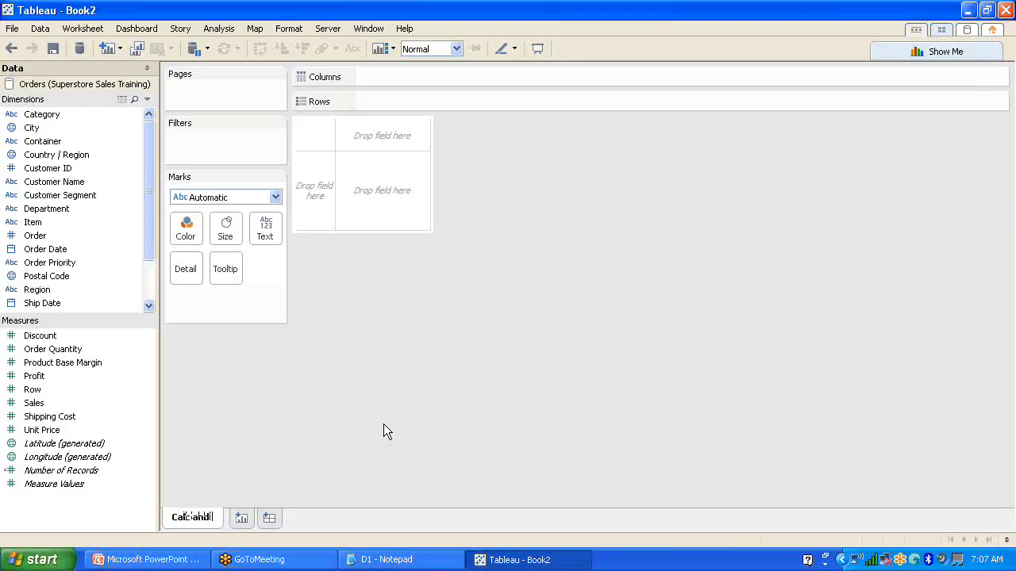
type(" Aquiegat")
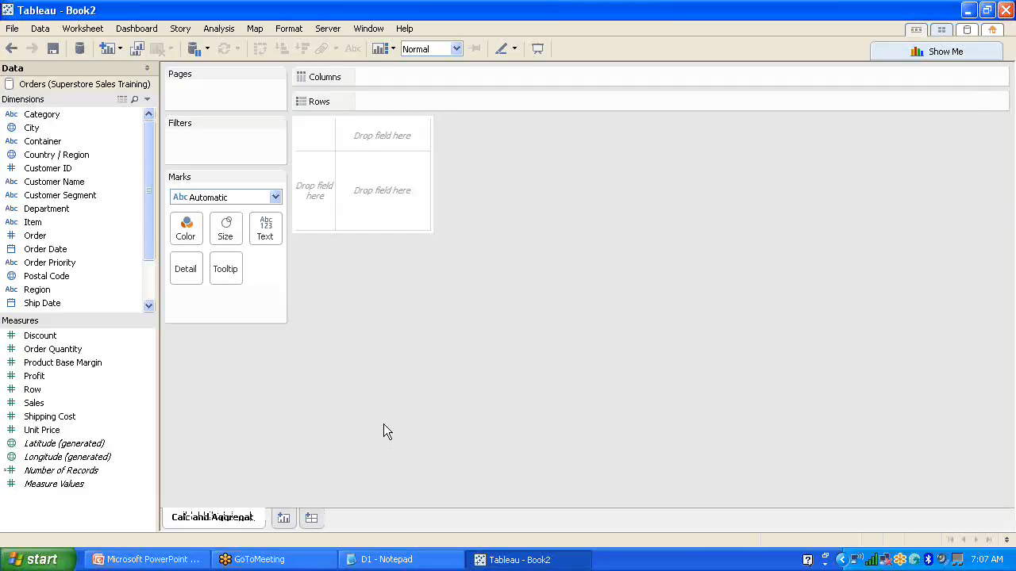
type("ion")
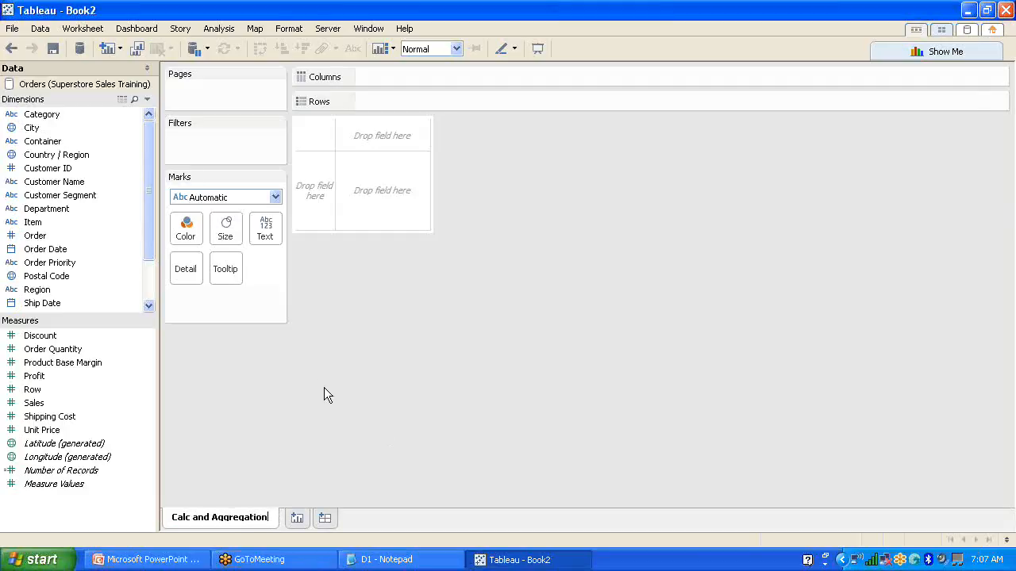
key("Return")
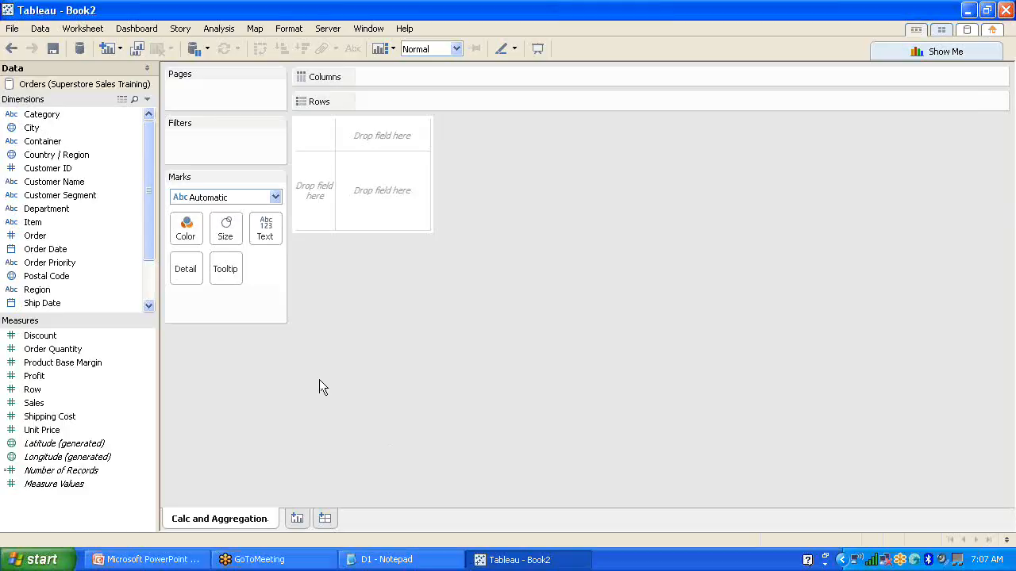
- Color the Calc and Aggregation sheet tab blue
right_click(238, 525)
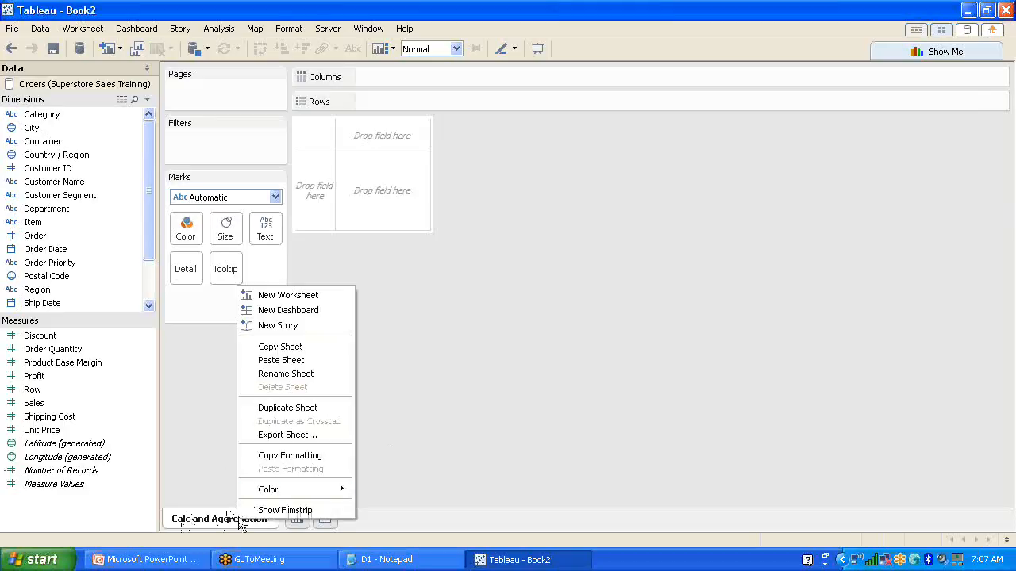
mouse_move(279, 493)
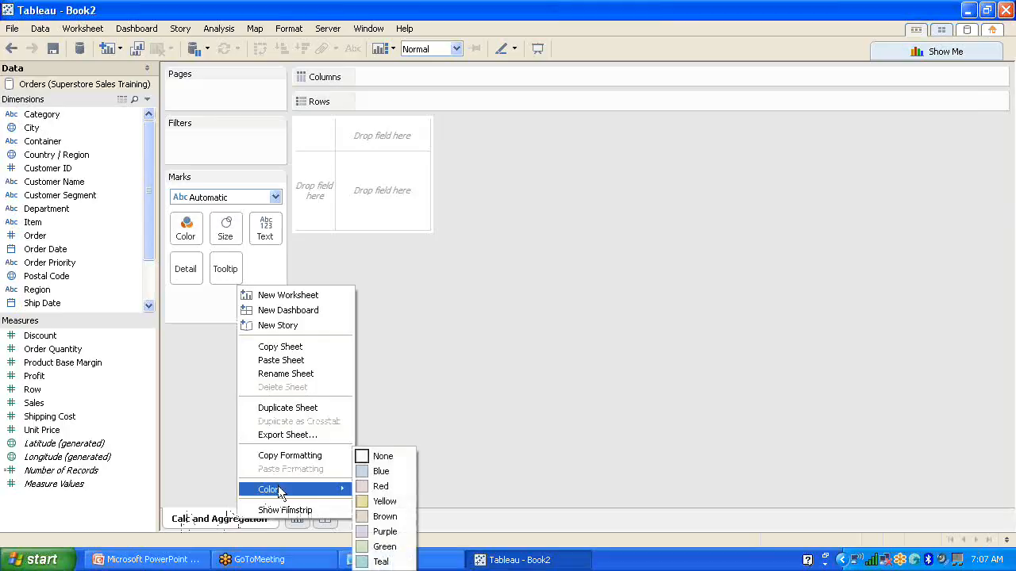
left_click(380, 473)
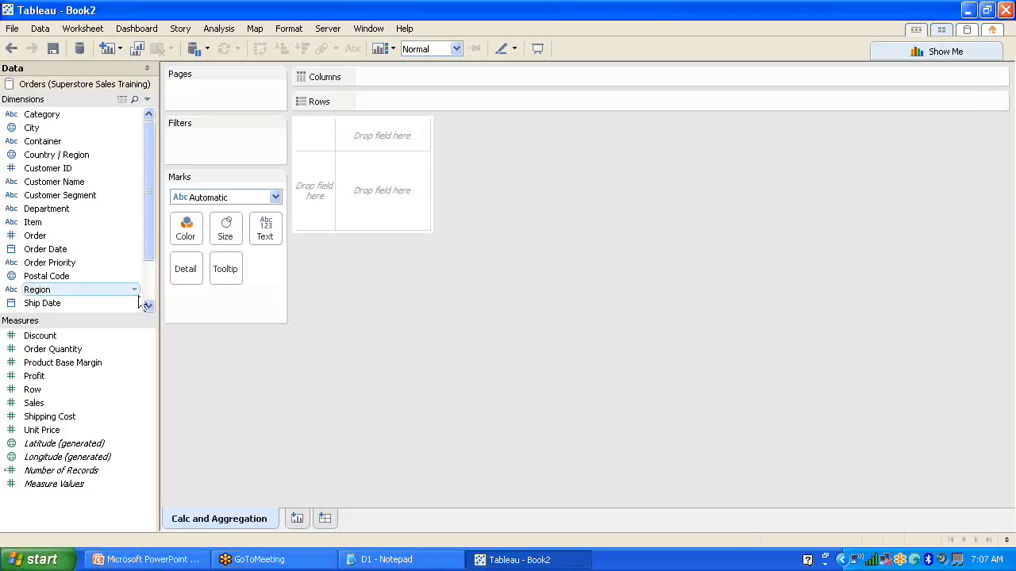
- Place Order Date on Rows and set its date level to the full-date Day option
scroll(153, 195, "down", 1)
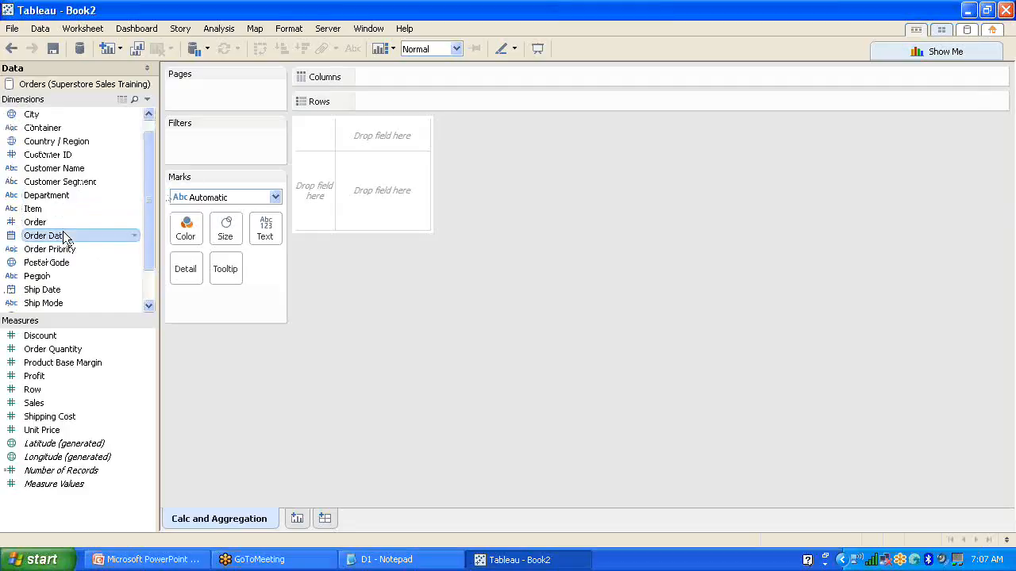
left_click_drag(64, 233, 420, 93)
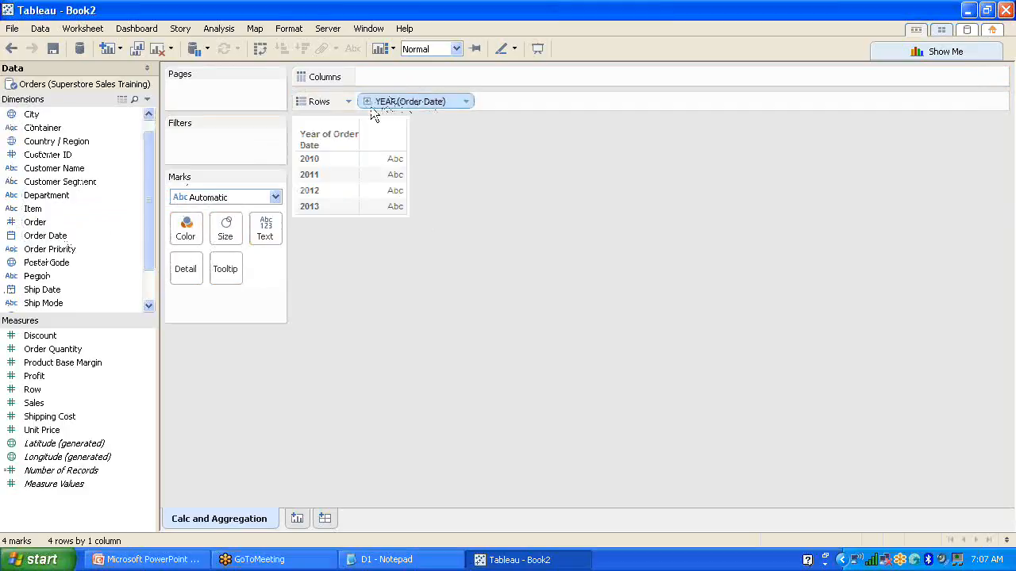
left_click(467, 103)
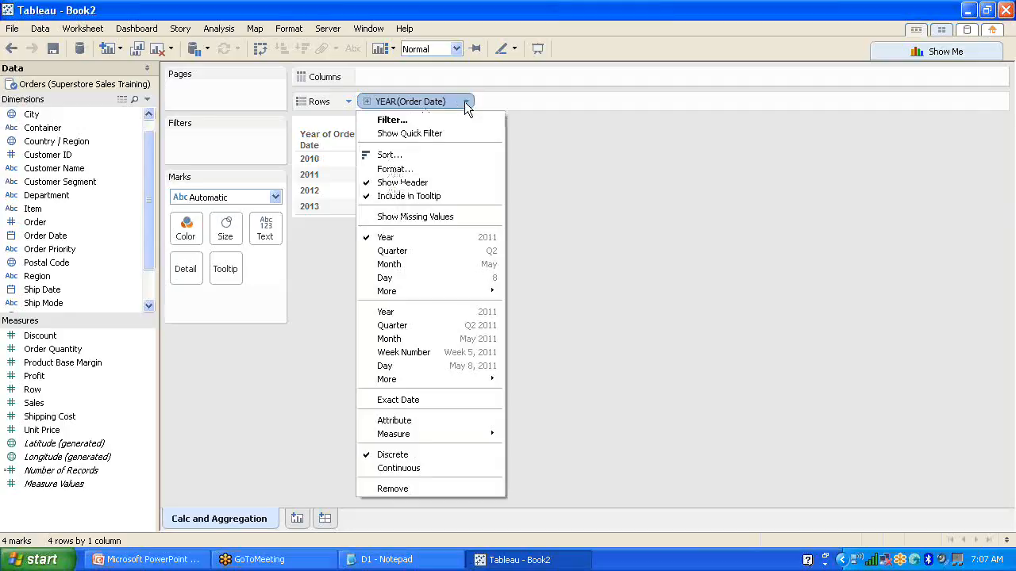
left_click(449, 366)
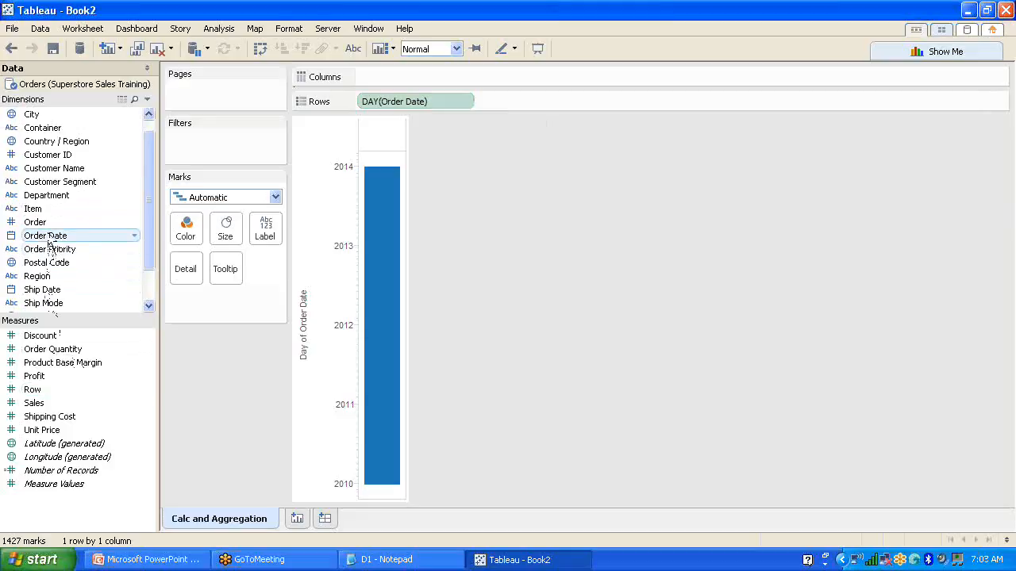
left_click_drag(52, 223, 518, 102)
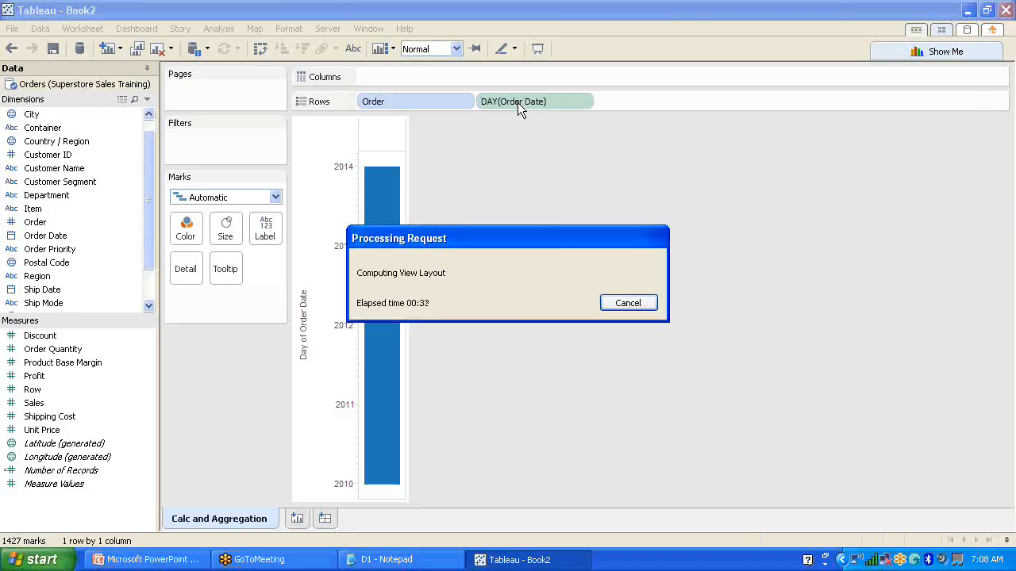
left_click(627, 305)
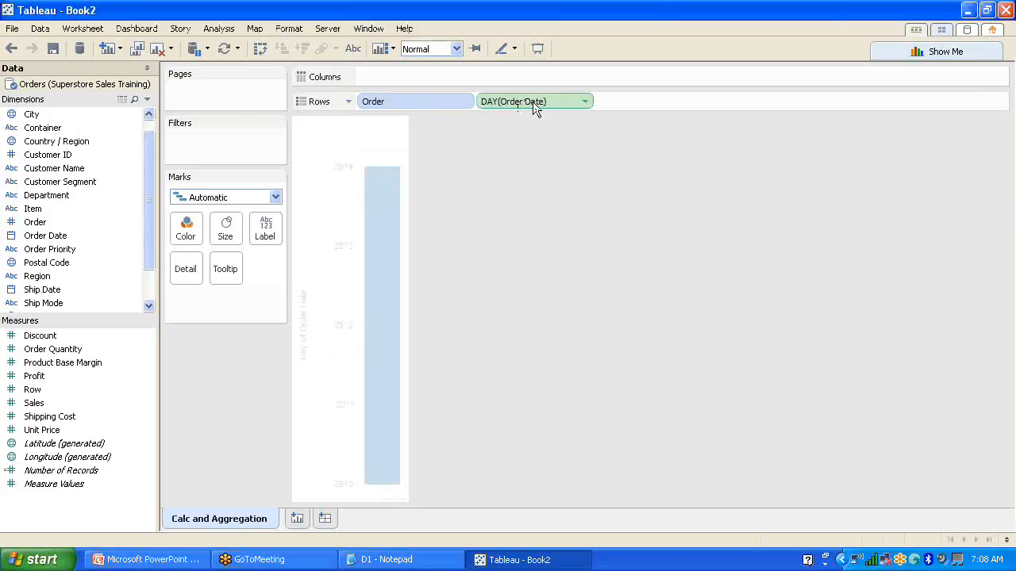
left_click_drag(533, 109, 383, 101)
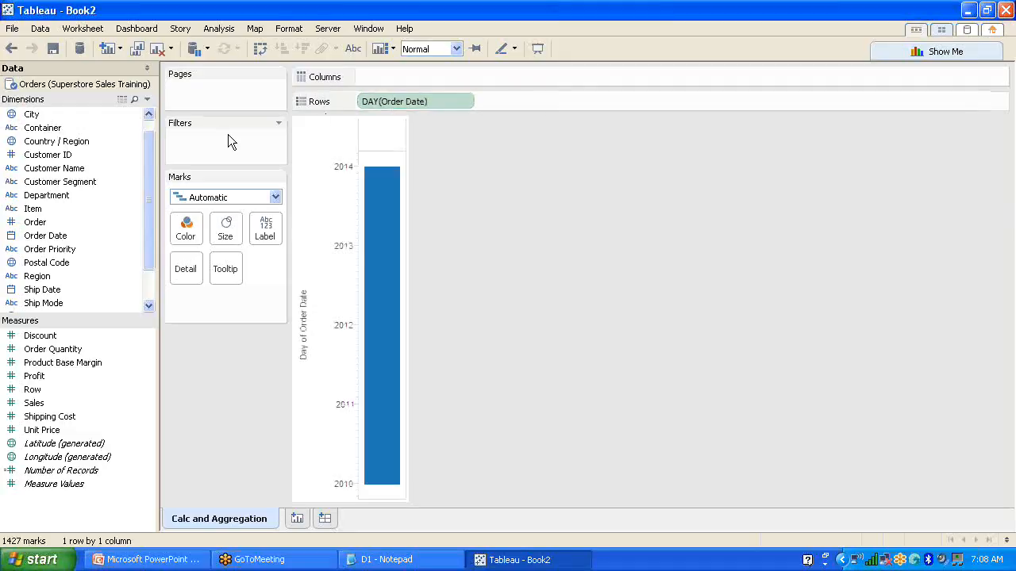
- Make the day of Order Date on Rows discrete and add Order after it with all members
left_click(466, 102)
left_click(430, 441)
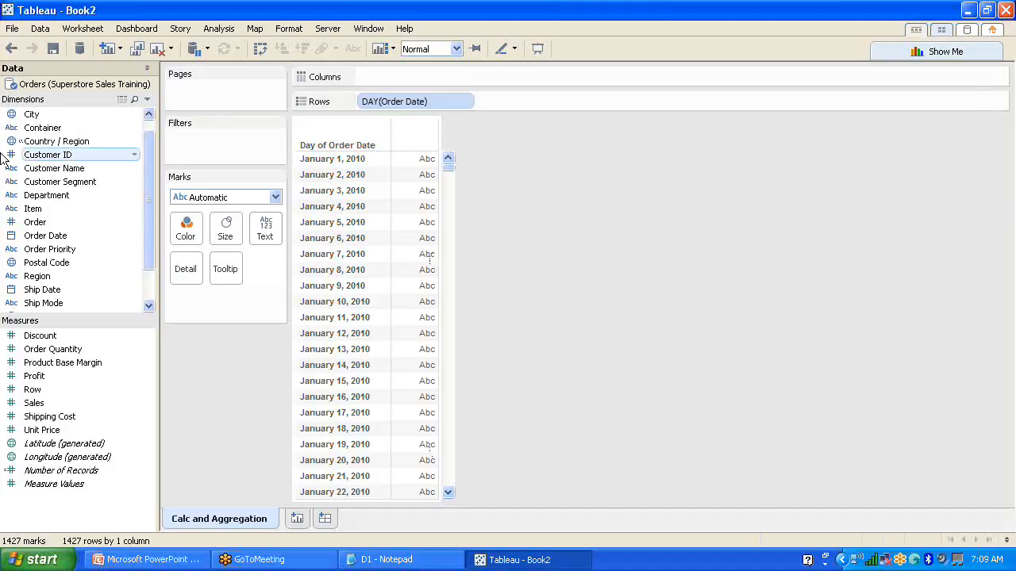
left_click_drag(44, 228, 535, 111)
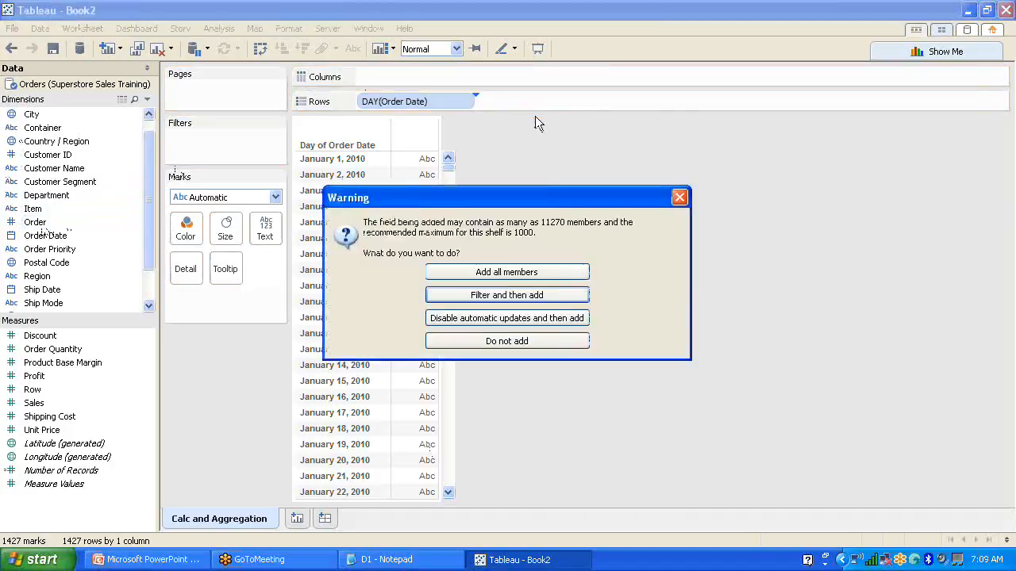
left_click(534, 277)
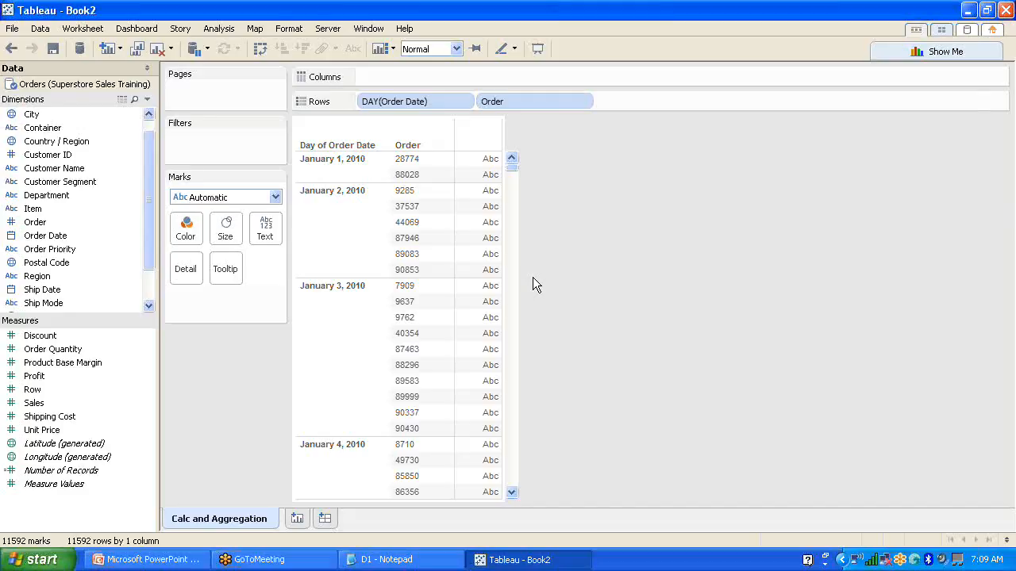
left_click(465, 102)
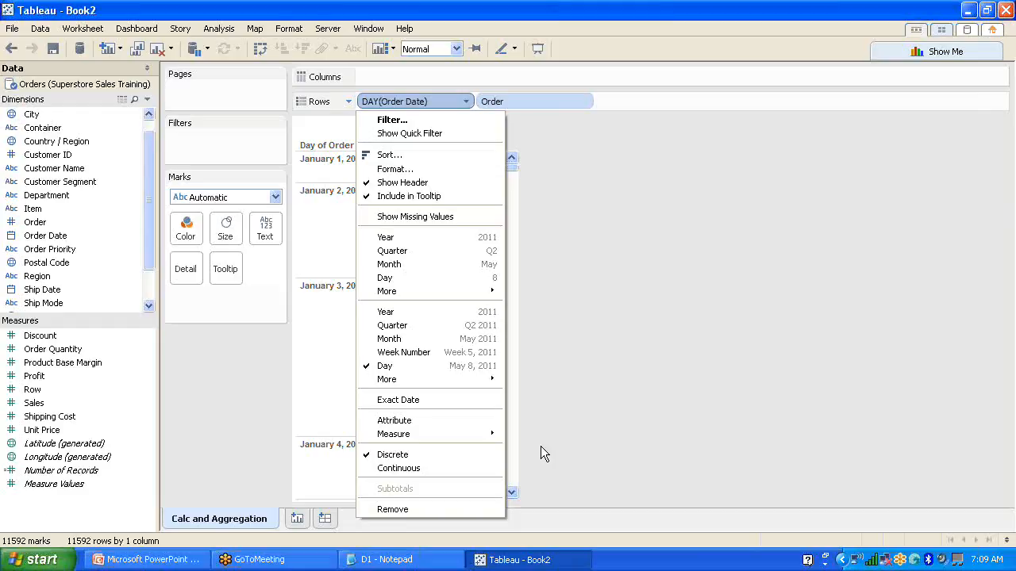
left_click(573, 387)
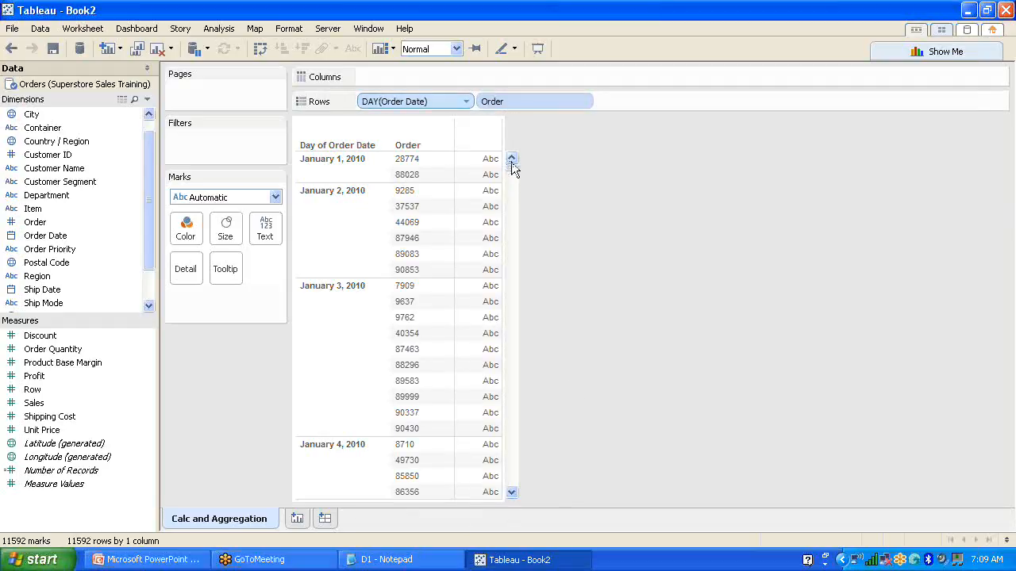
mouse_move(512, 174)
left_mouse_down()
mouse_move(512, 257)
mouse_move(512, 159)
mouse_move(511, 403)
mouse_move(511, 169)
left_mouse_up()
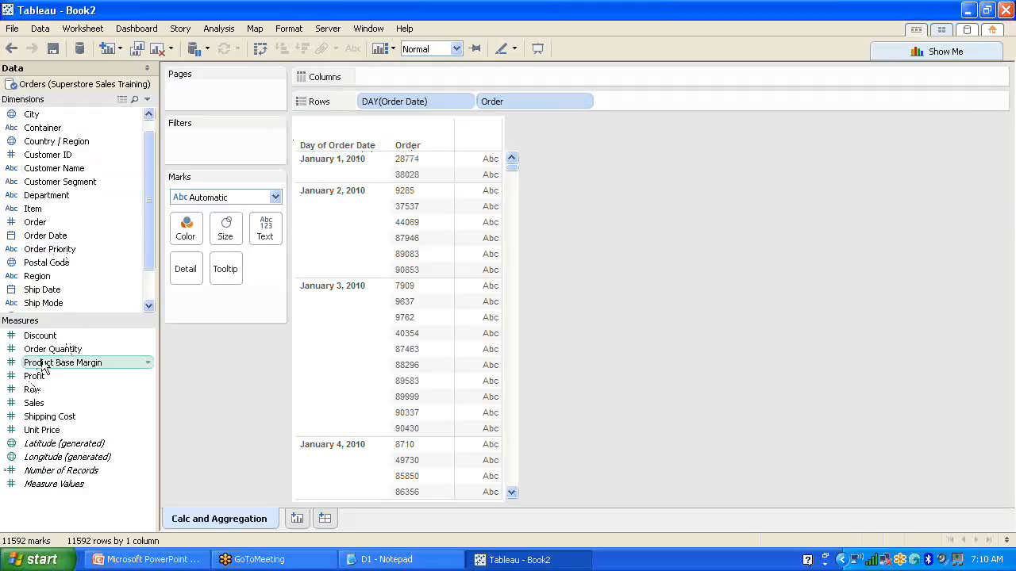
- Show the sum of Sales as the text mark for each order in the table
left_click_drag(33, 405, 262, 231)
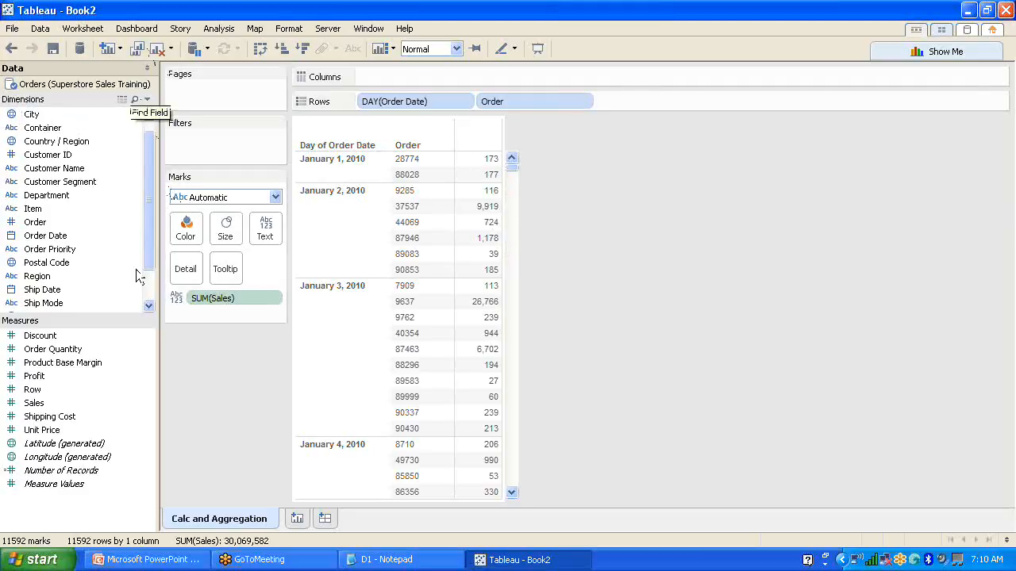
- Start a new calculated field and name it "Profit Ratio"
left_click(222, 31)
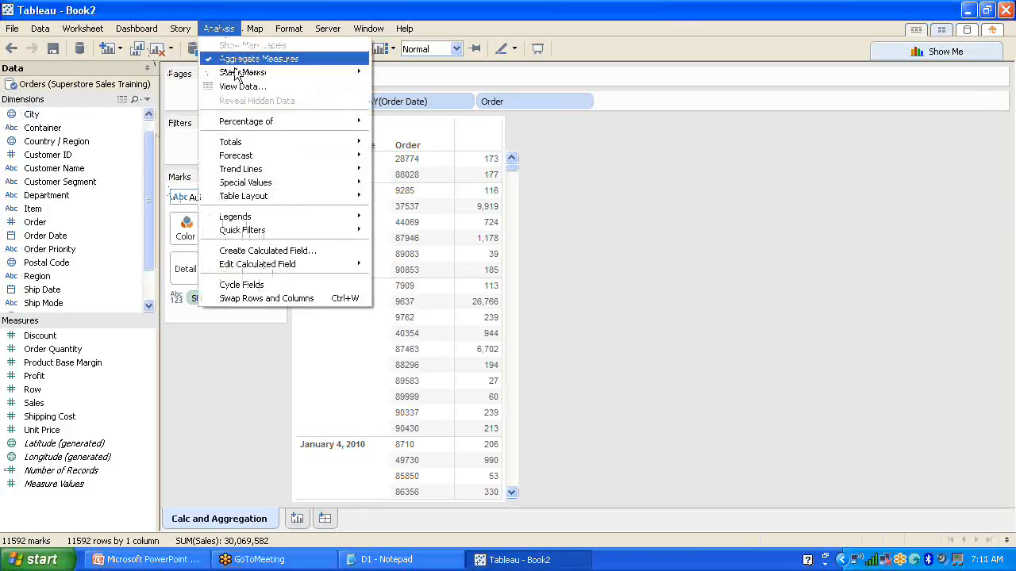
left_click(260, 253)
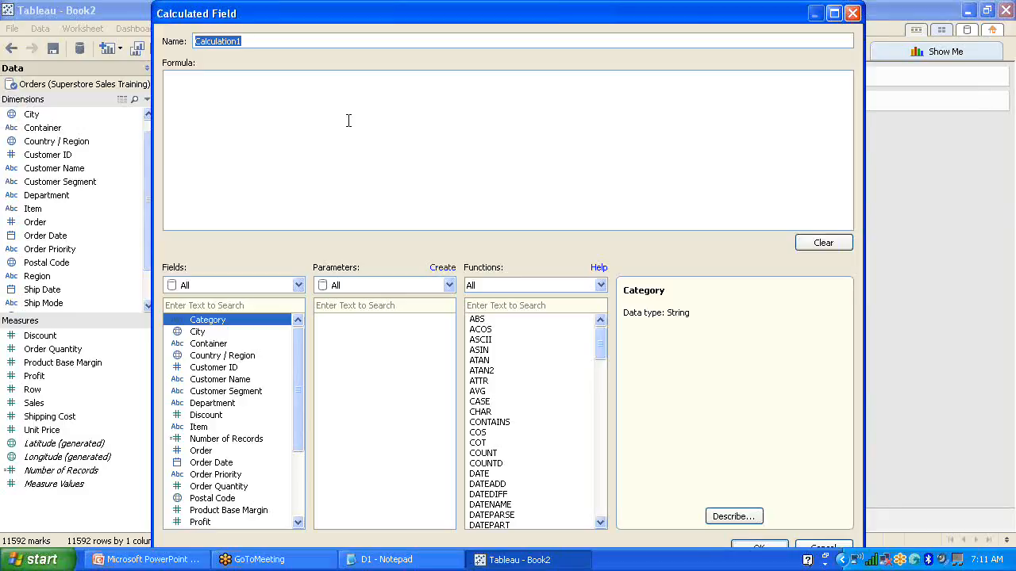
type("Profit Ratio")
- Build the Profit Ratio formula as [Profit]/[Sales] using the dialog's available fields
left_click_drag(294, 364, 297, 521)
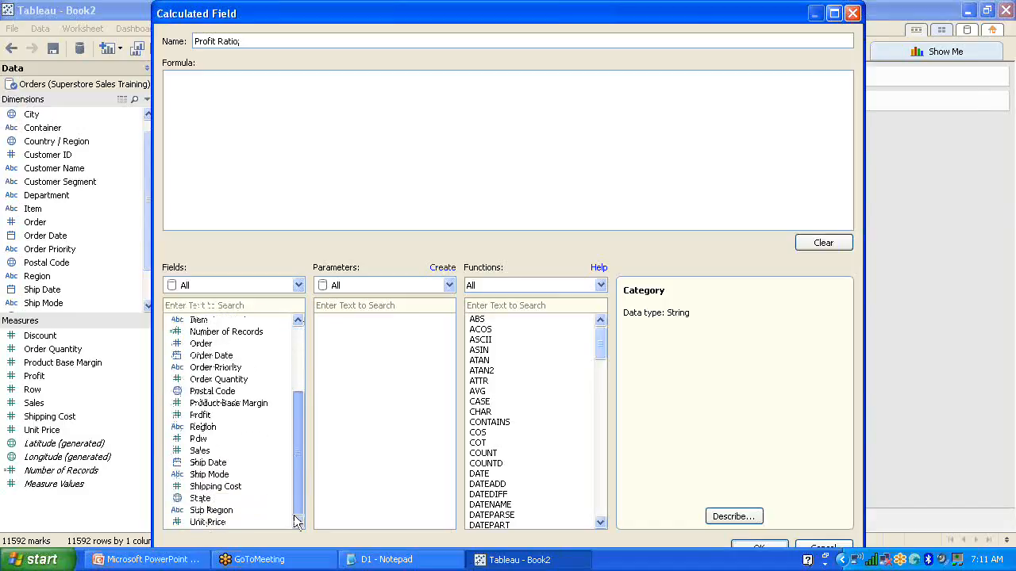
left_click(299, 286)
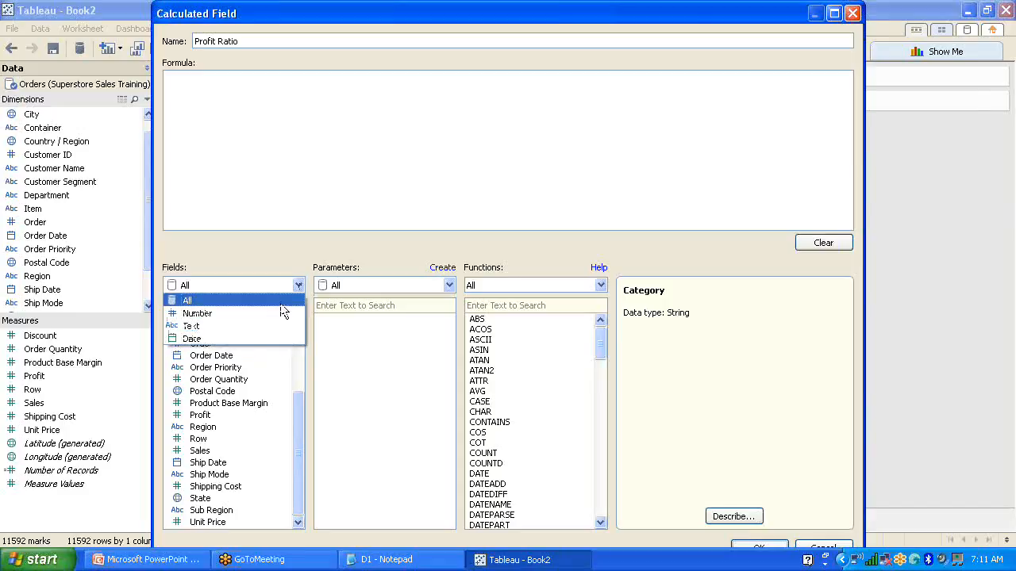
left_click(281, 301)
left_click_drag(300, 425, 298, 376)
left_click_drag(300, 359, 298, 420)
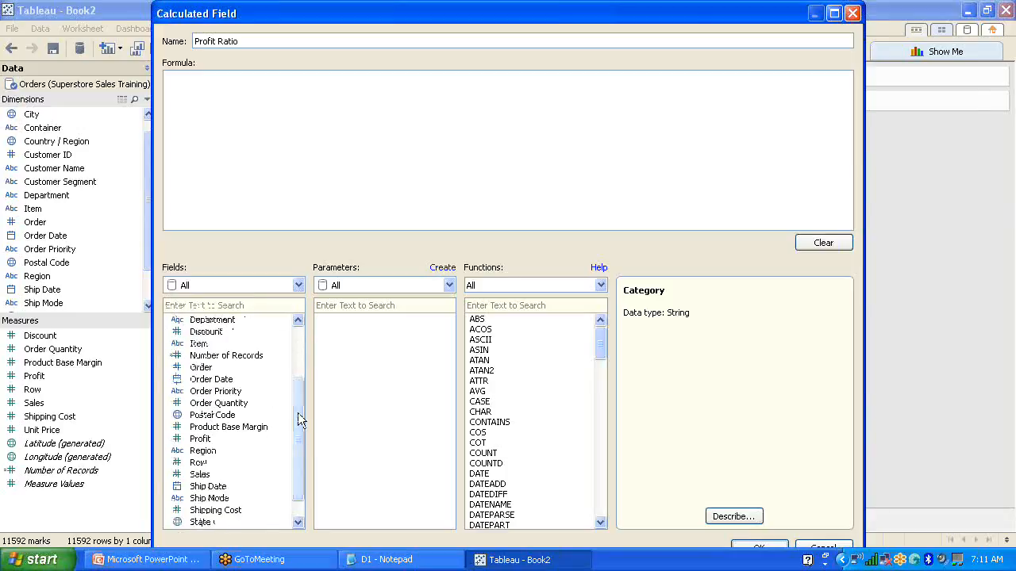
left_click(204, 441)
double_click(203, 440)
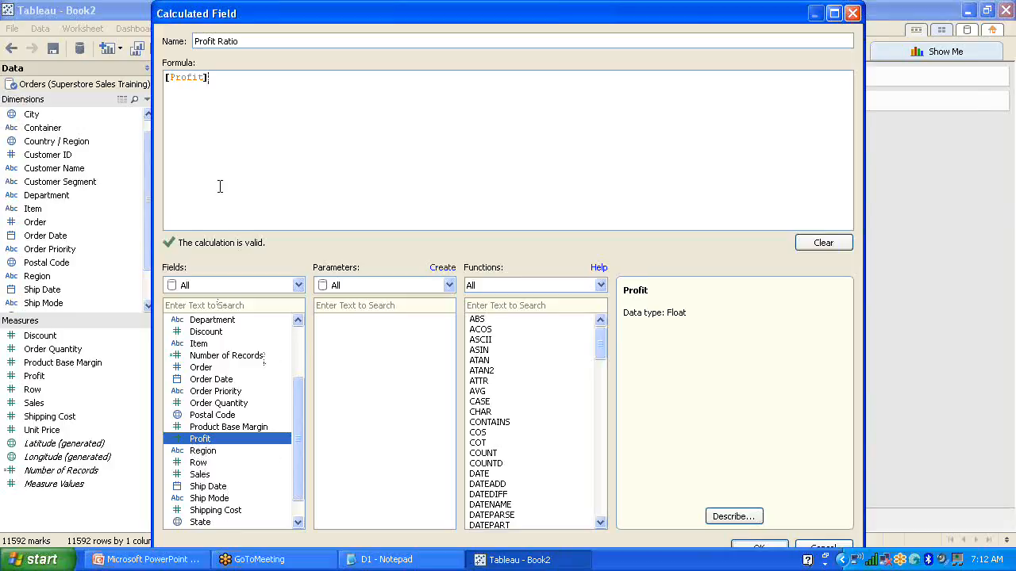
type("/")
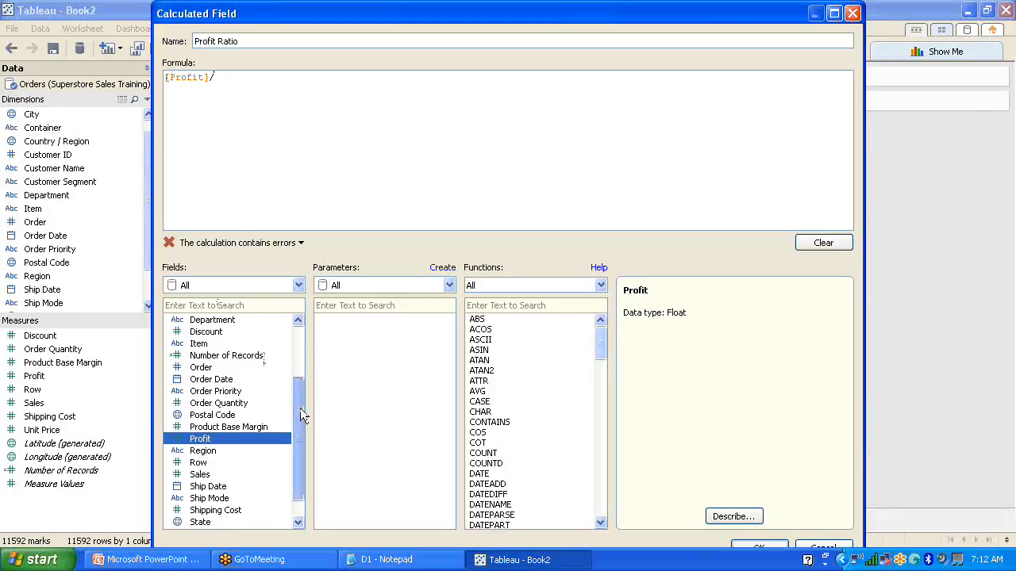
left_click_drag(301, 422, 302, 432)
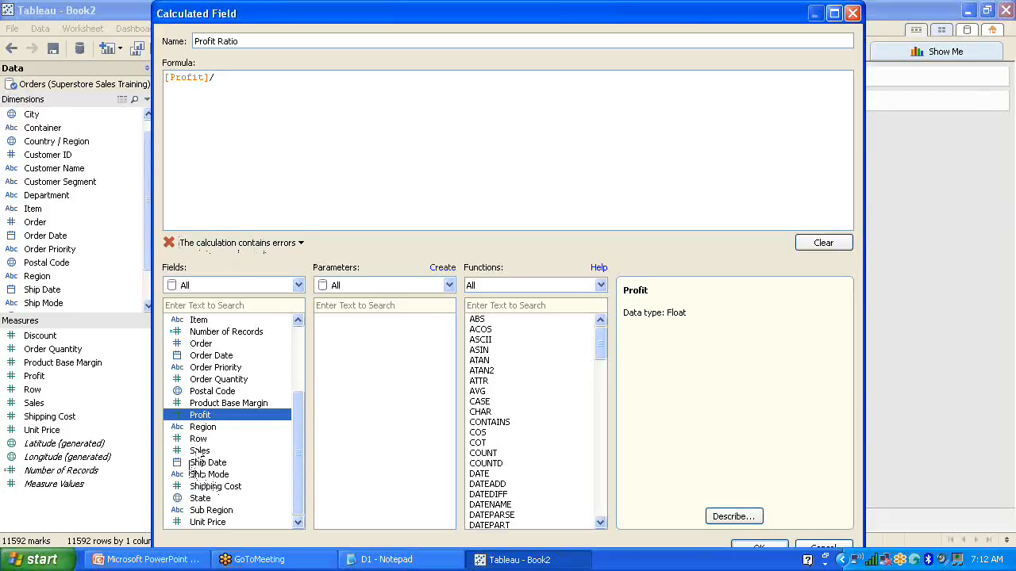
double_click(200, 452)
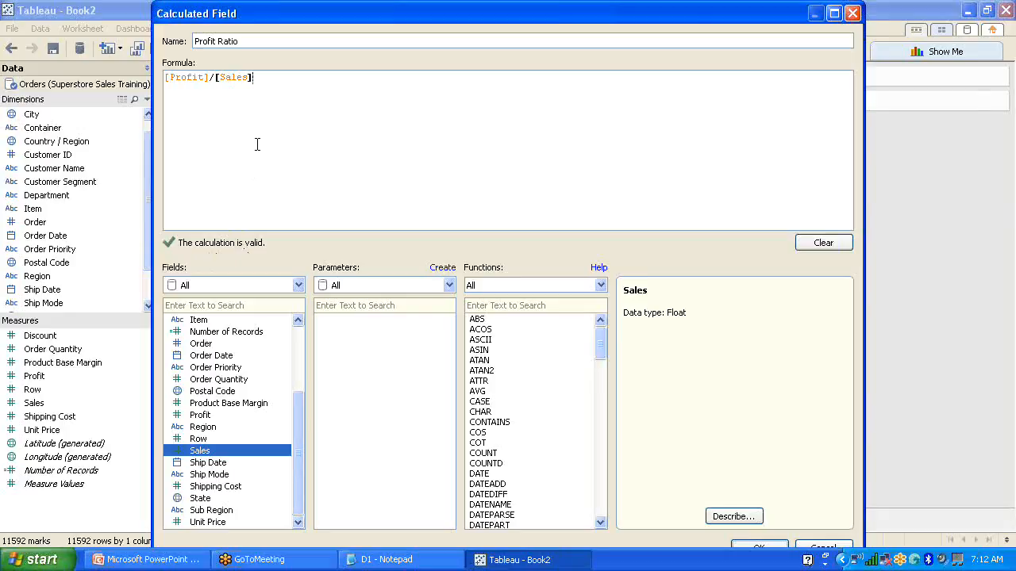
- Add a closing parenthesis after [Sales], check the formula error details, and add the opening parenthesis before [Profit]
type(")")
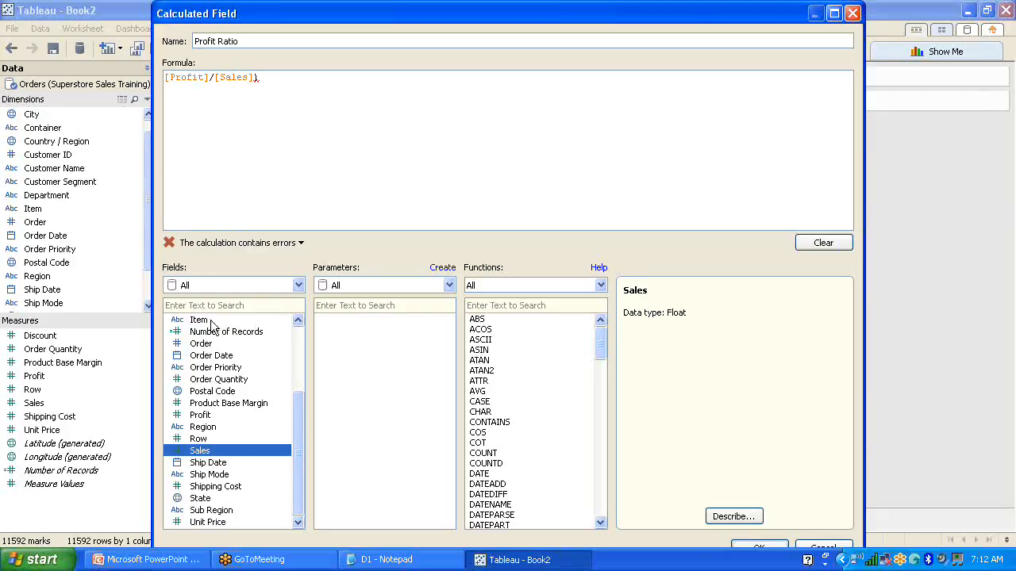
left_click(299, 243)
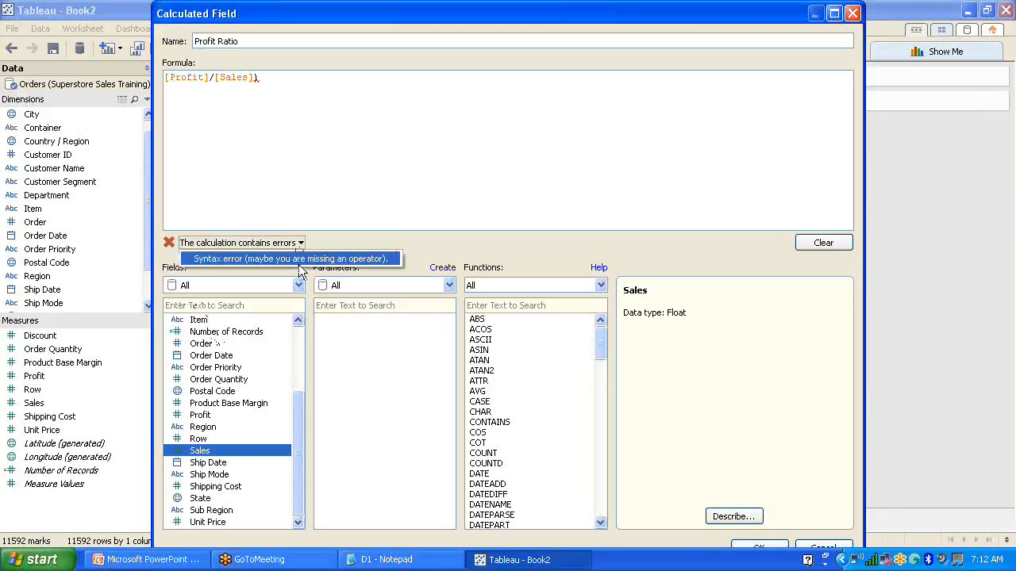
left_click(275, 77)
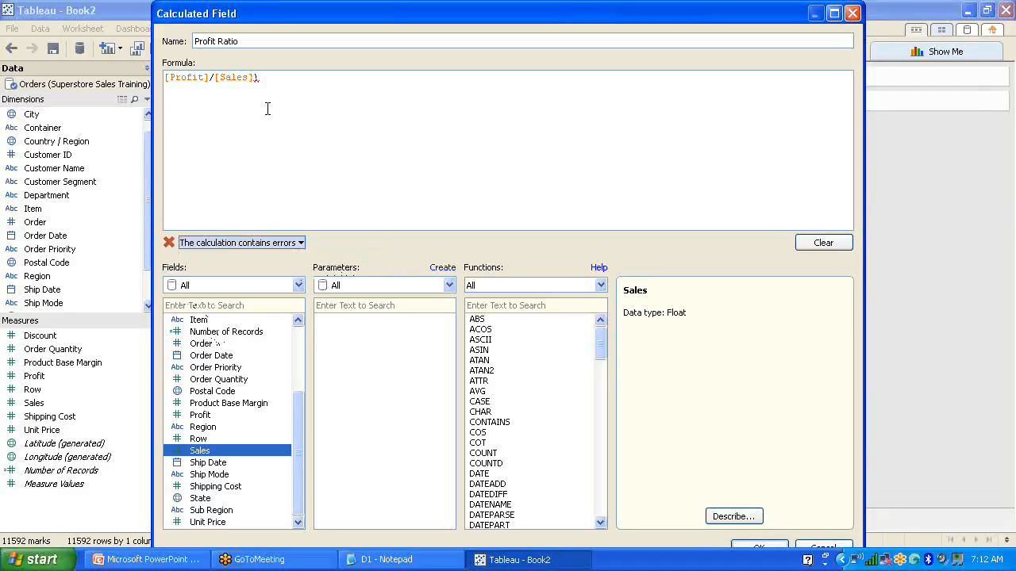
left_click(168, 79)
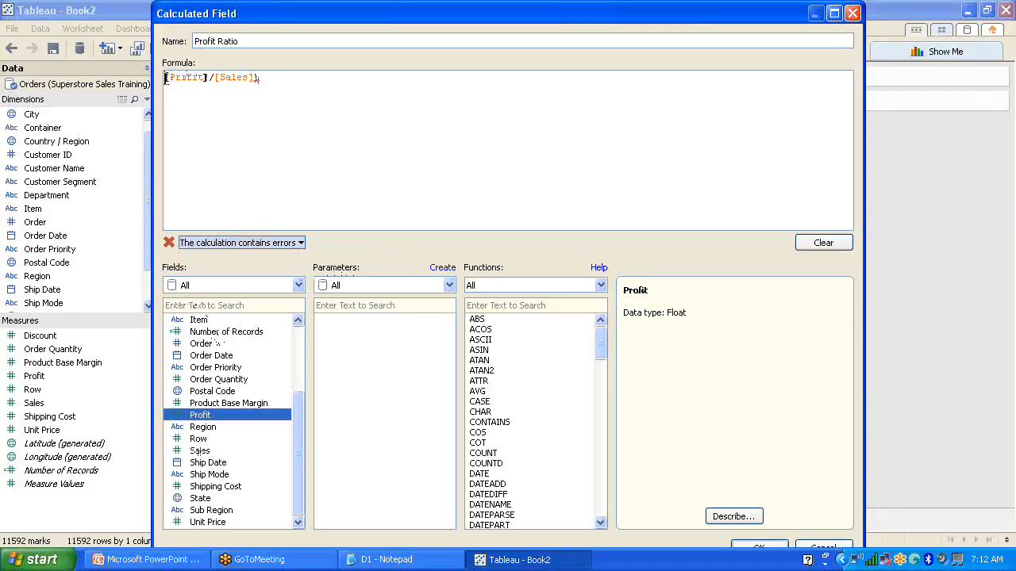
type("(")
left_click(289, 181)
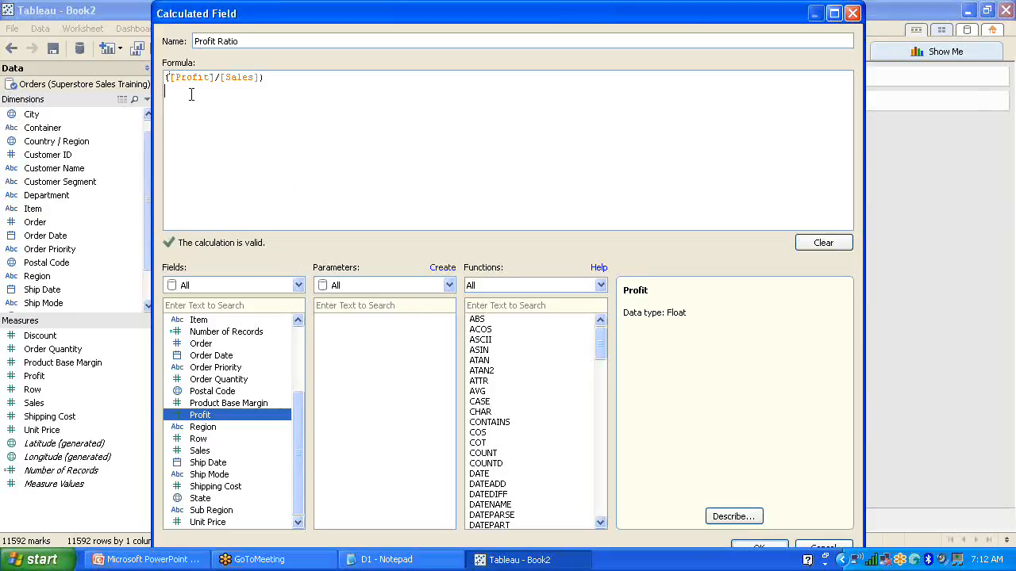
- Remove the opening parenthesis from the formula, check the error details again, and delete the closing parenthesis
left_click(173, 78)
key("BackSpace")
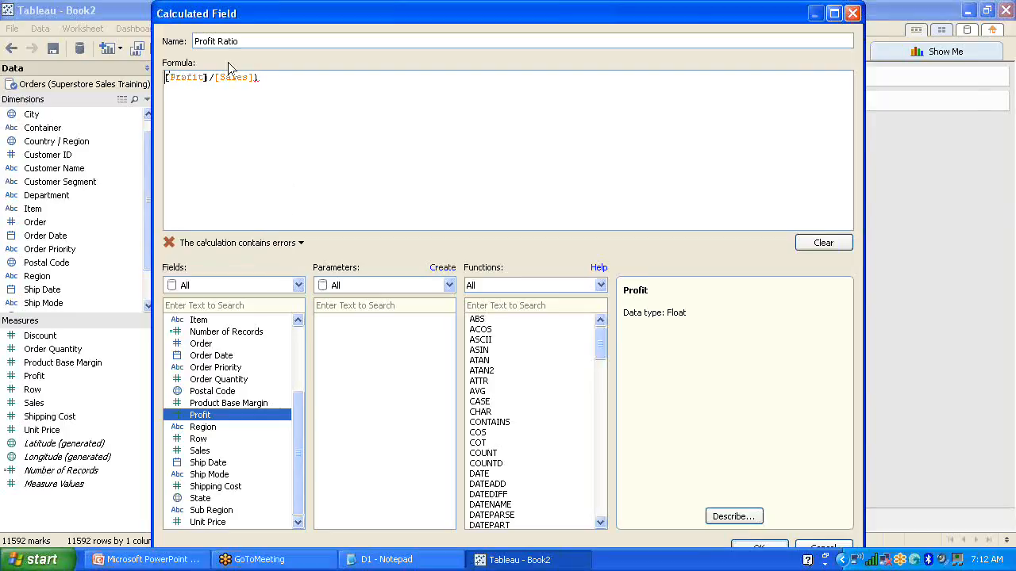
left_click(300, 243)
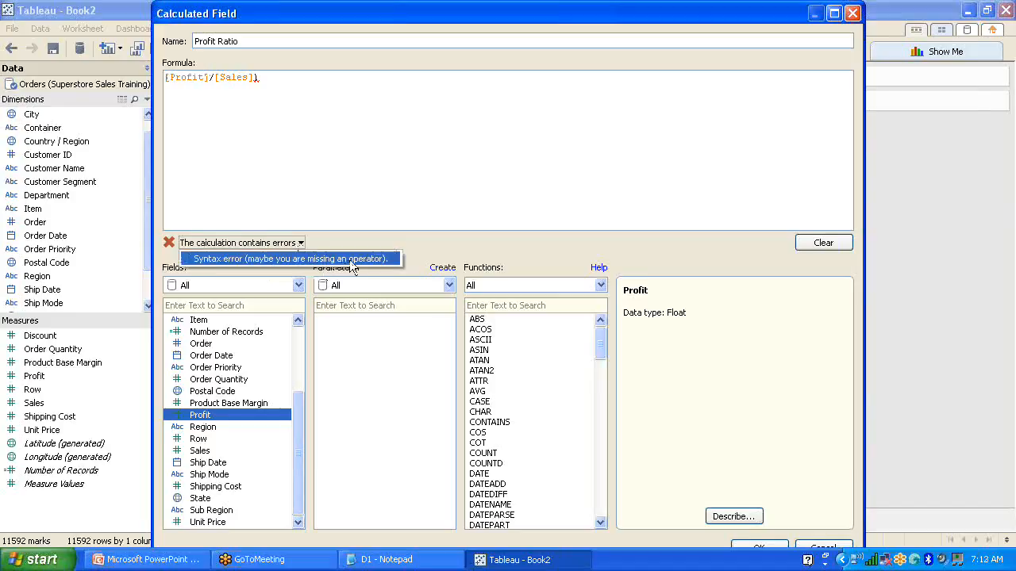
left_click(268, 81)
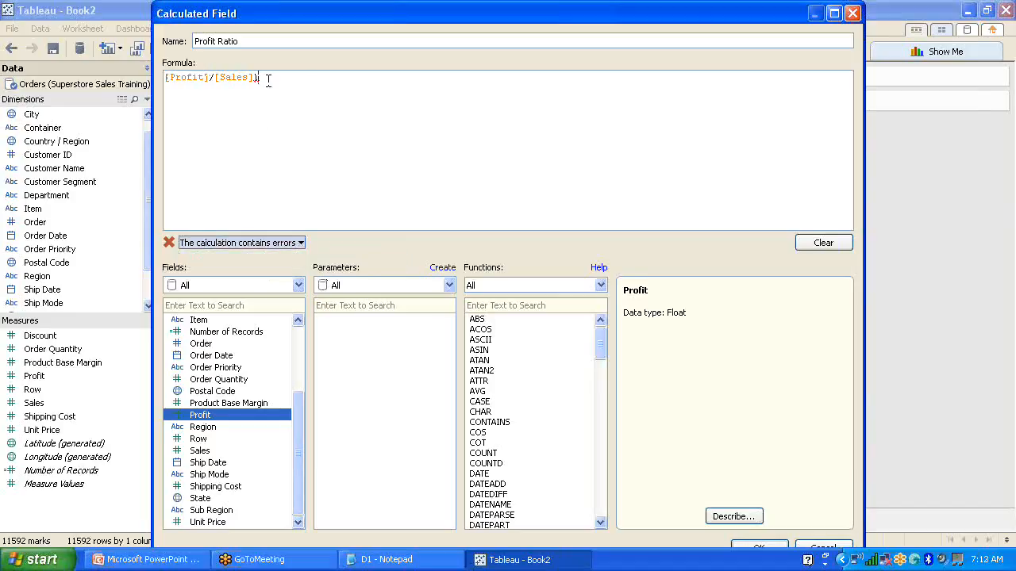
key("BackSpace")
- Save the Profit Ratio calculated field with the formula [Profit]/[Sales]
key("Return")
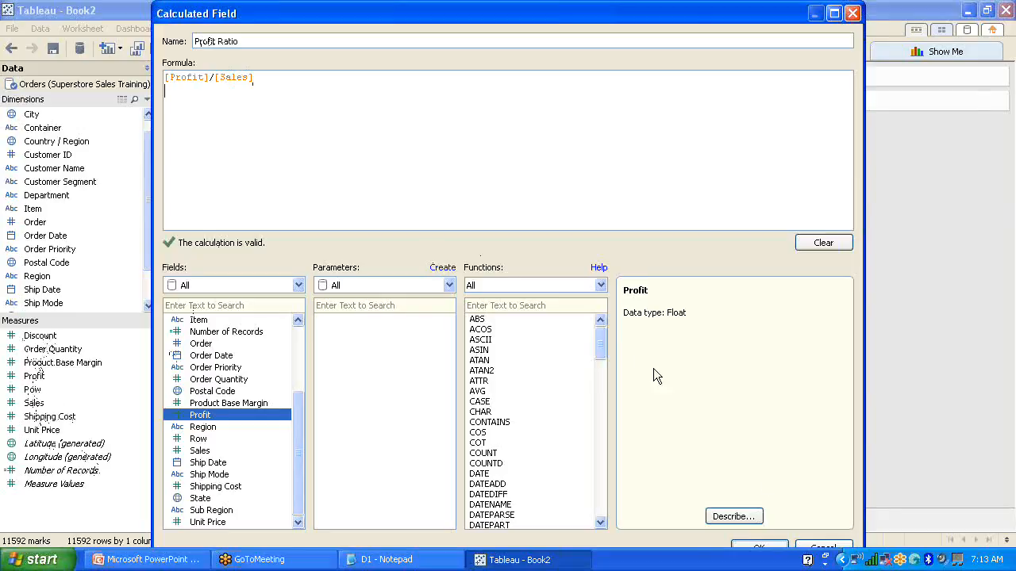
left_click(759, 548)
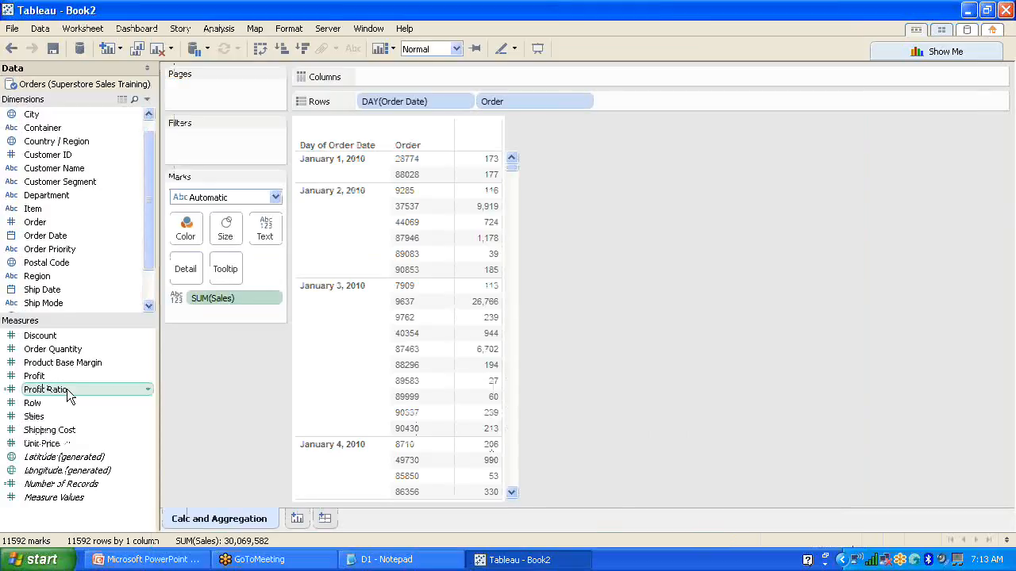
right_click(147, 390)
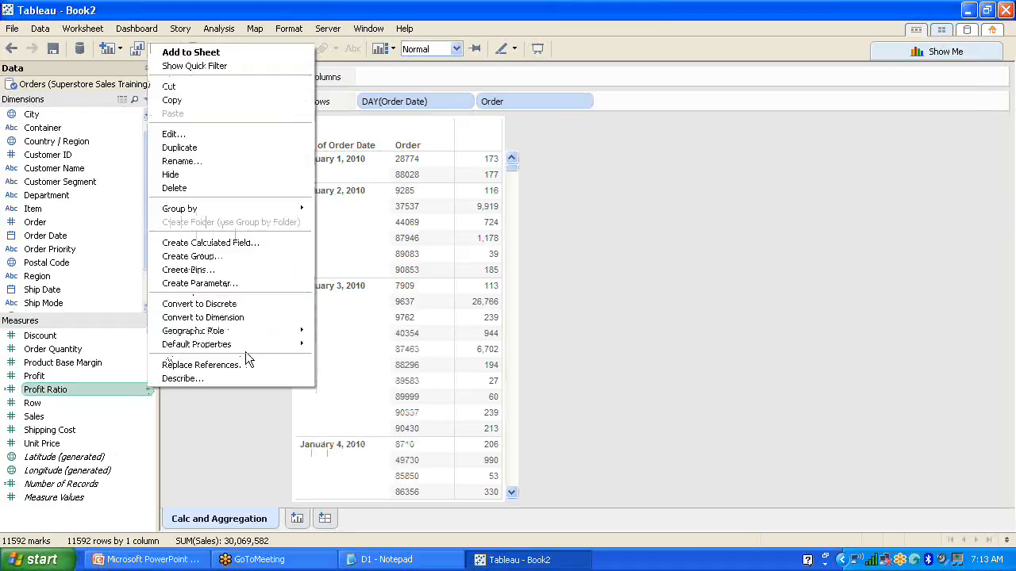
mouse_move(244, 349)
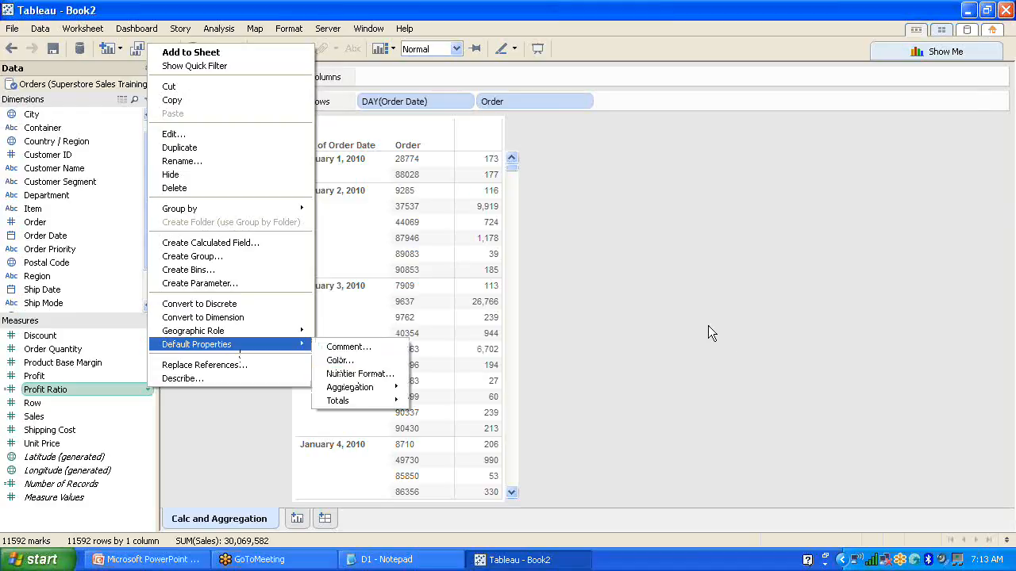
left_click(727, 345)
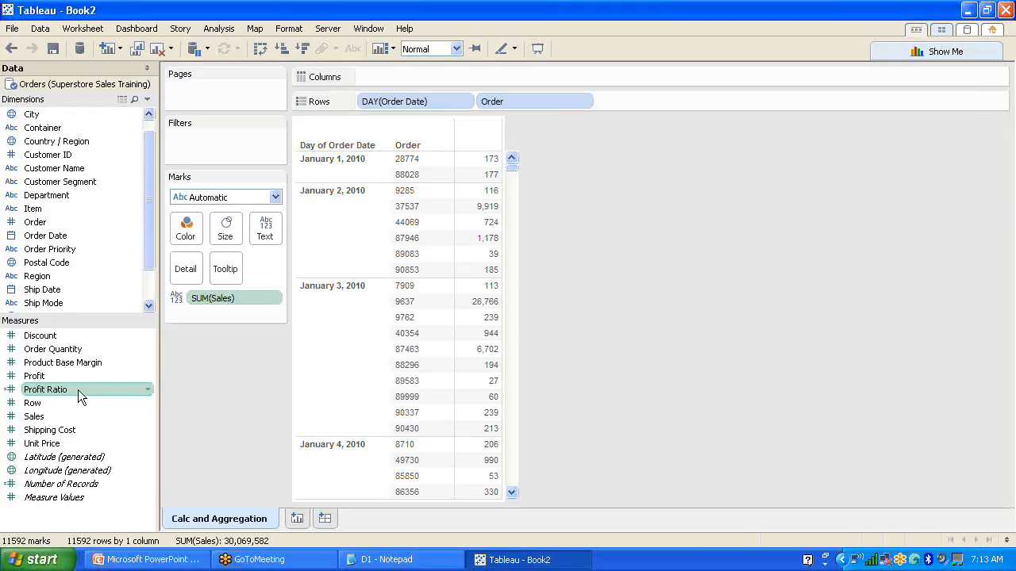
- Add Profit Ratio to the marks as text and place Profit in the table as a measure column beside Sales
left_click_drag(78, 390, 231, 310)
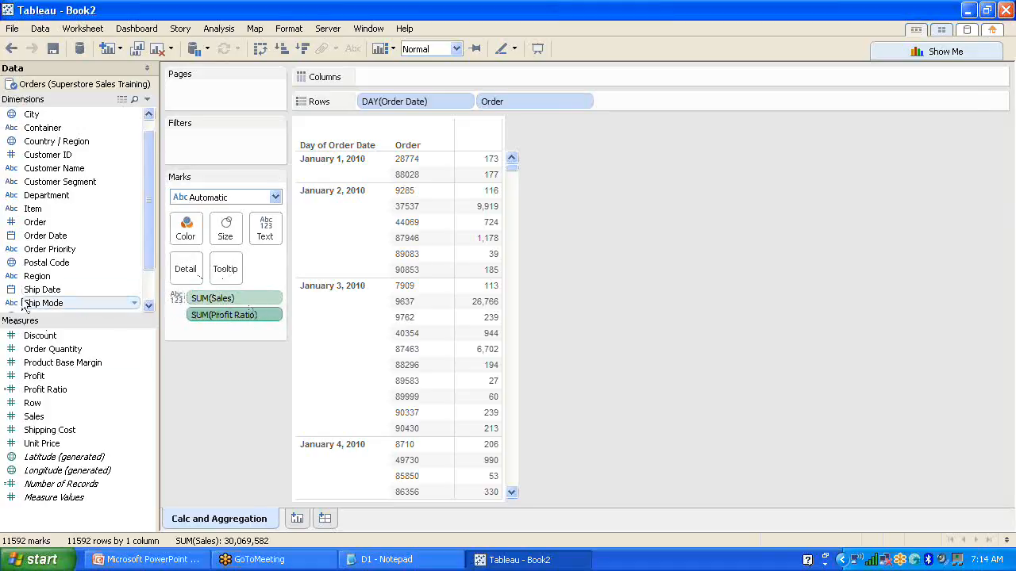
left_click(40, 372)
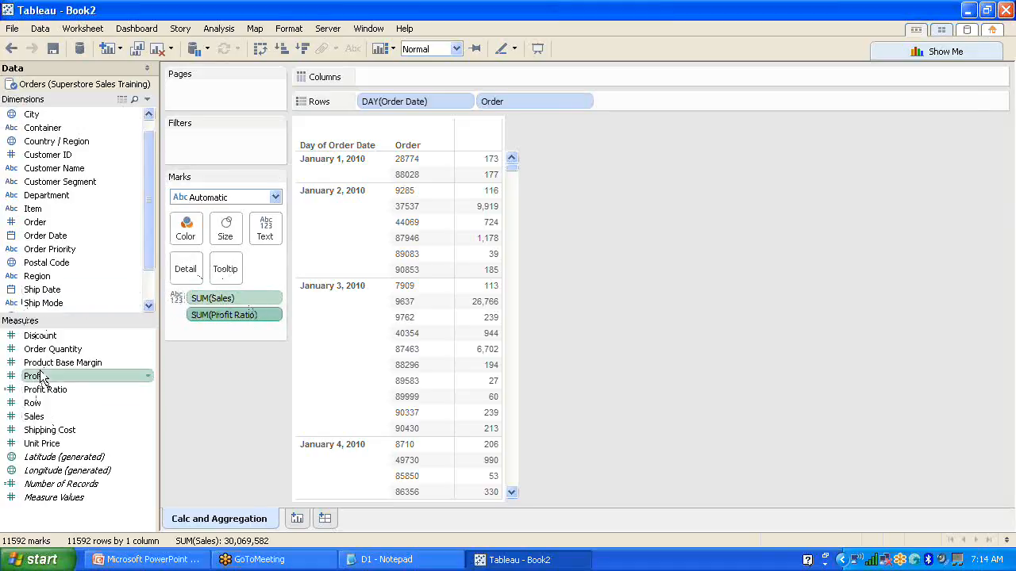
left_click_drag(40, 378, 493, 189)
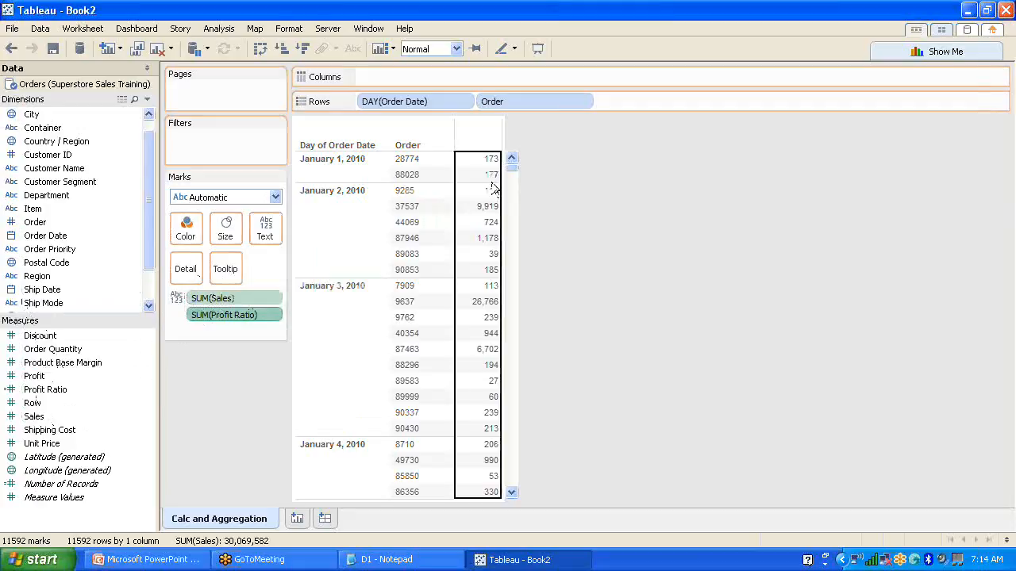
left_click_drag(493, 189, 493, 189)
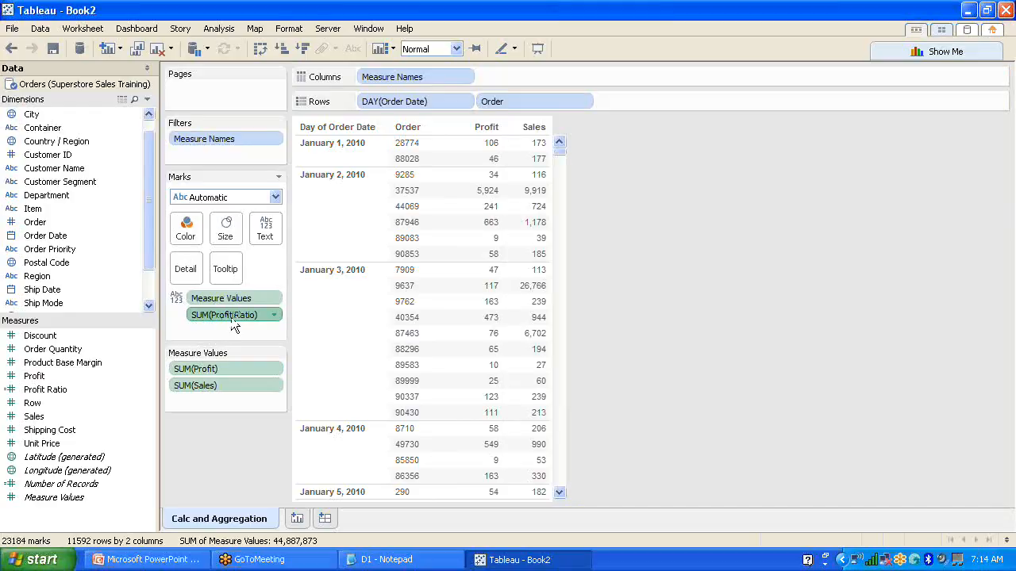
- Remove Profit Ratio from the marks and add it to the measure values after Sales
key("Delete")
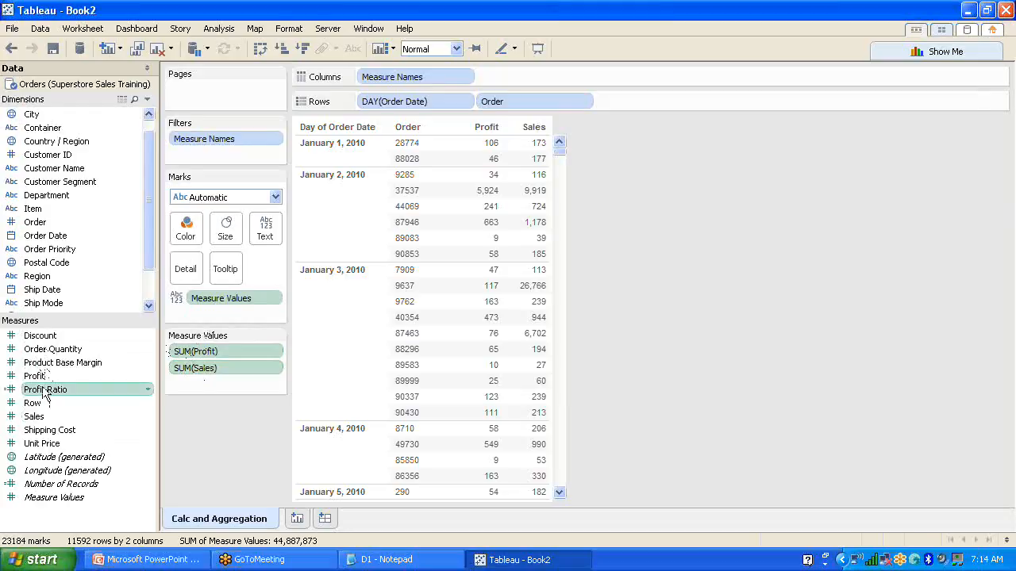
left_click_drag(156, 387, 198, 384)
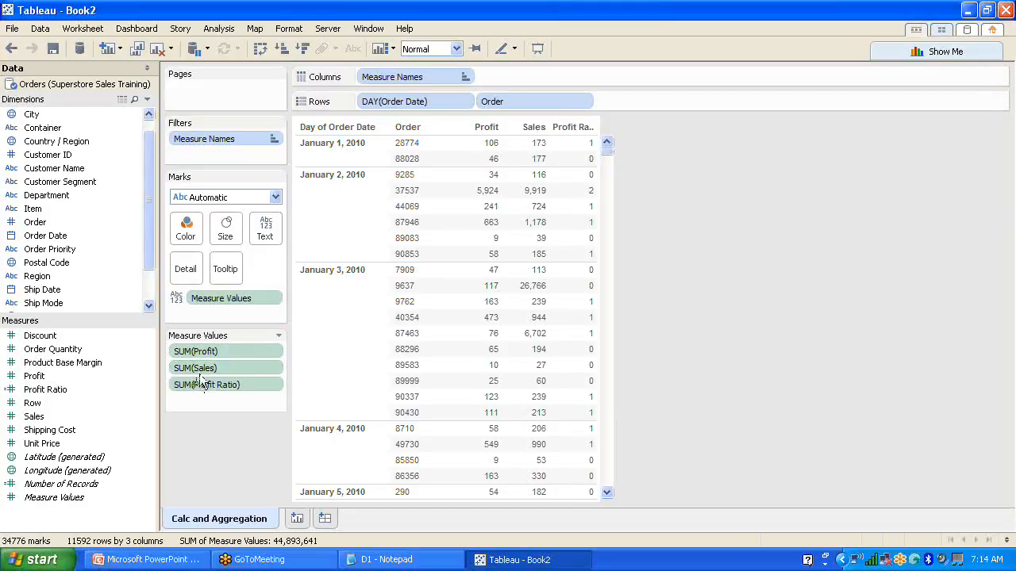
- Format the sum of Profit Ratio as a percentage with 2 decimal places and close the formatting options
left_click(276, 385)
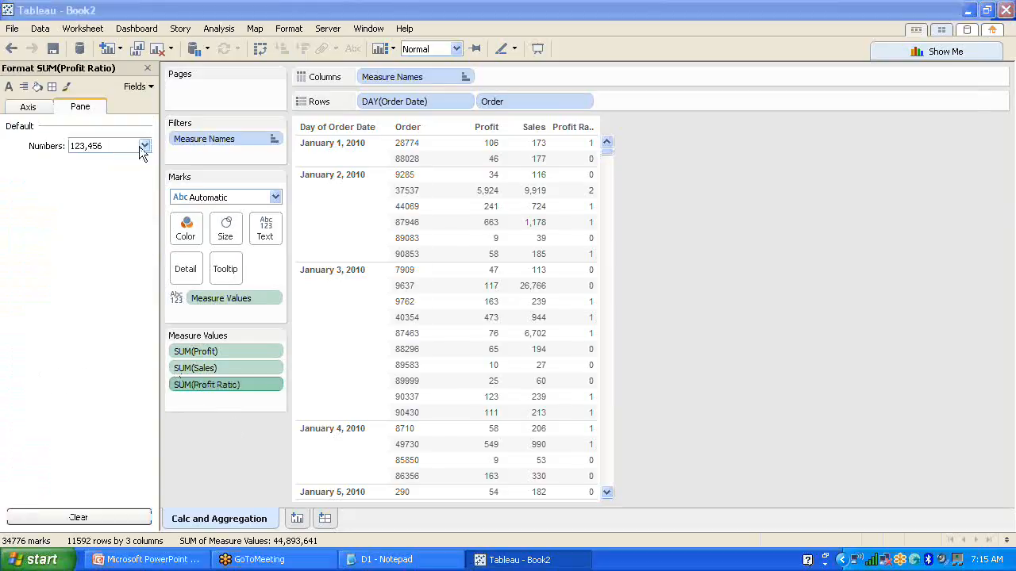
left_click(141, 146)
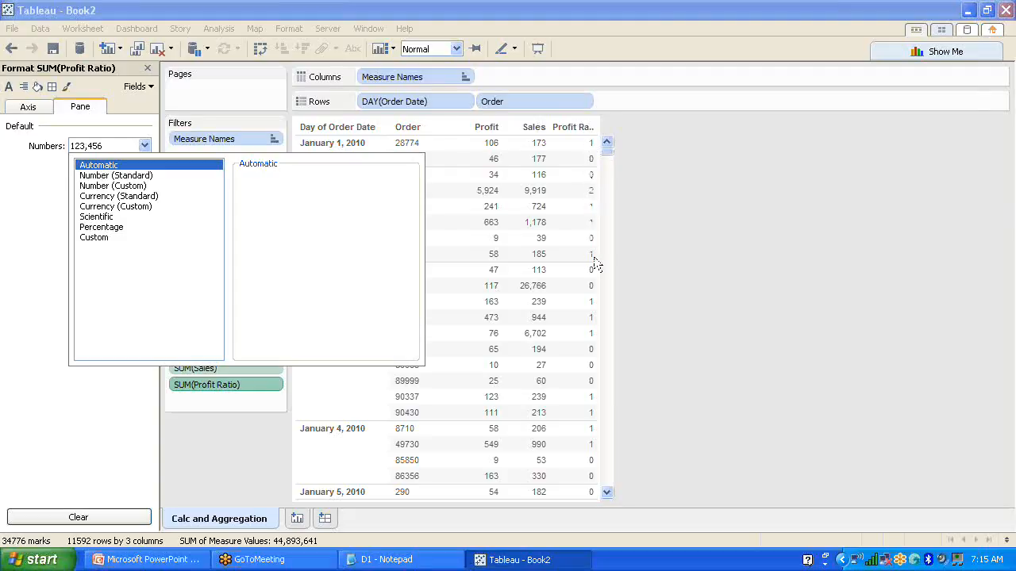
left_click(109, 229)
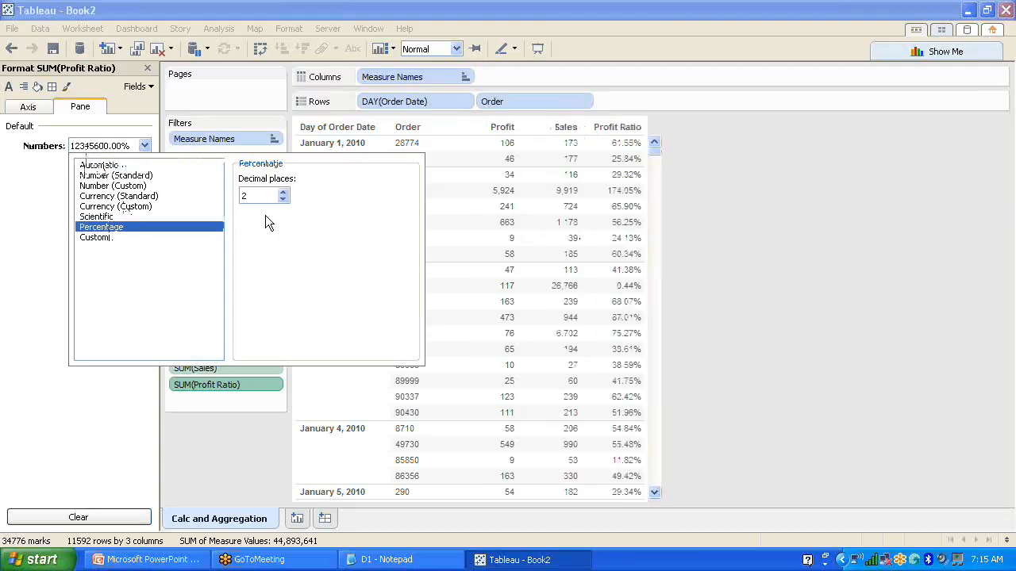
double_click(255, 196)
type("3")
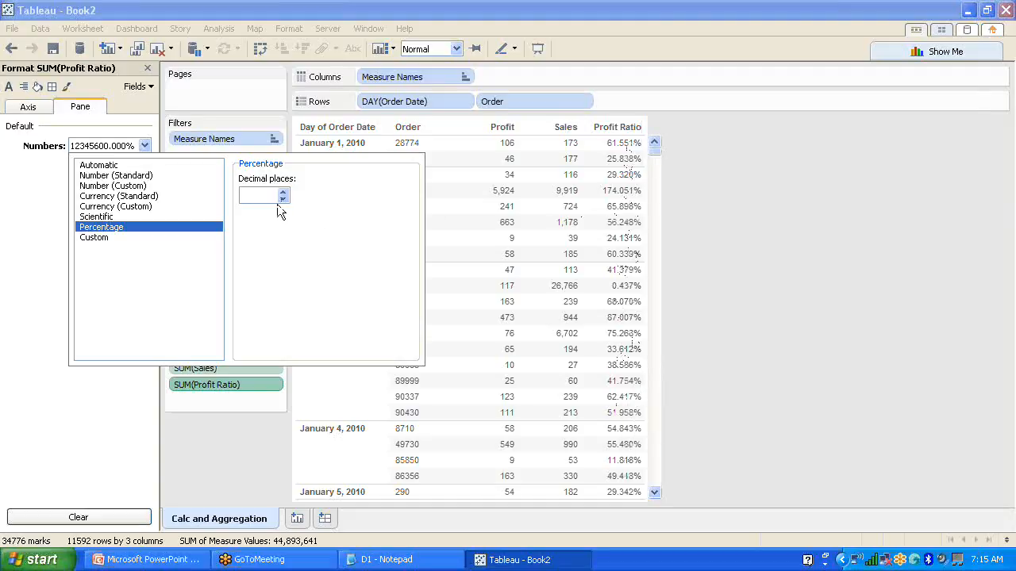
type("2")
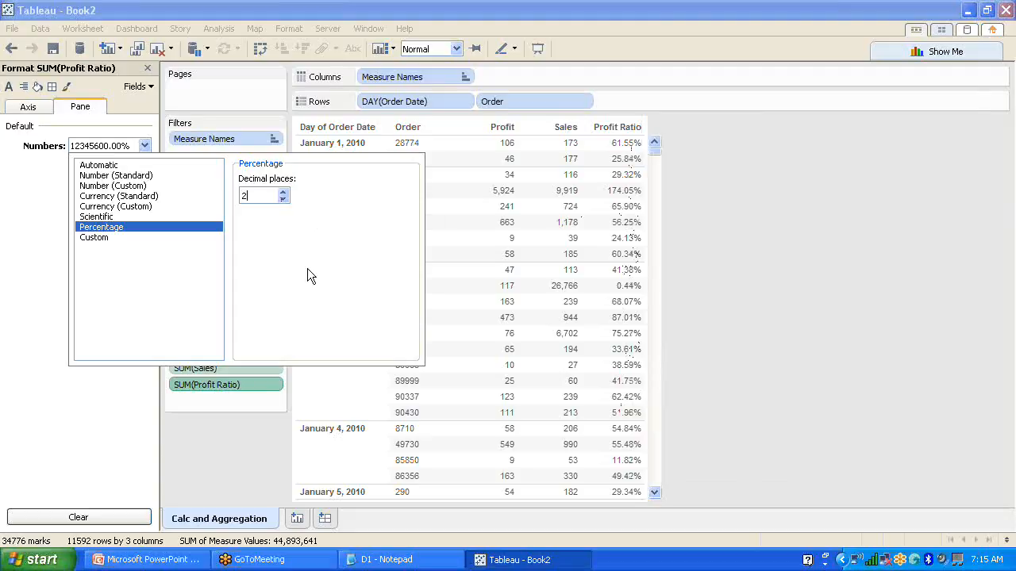
left_click(714, 296)
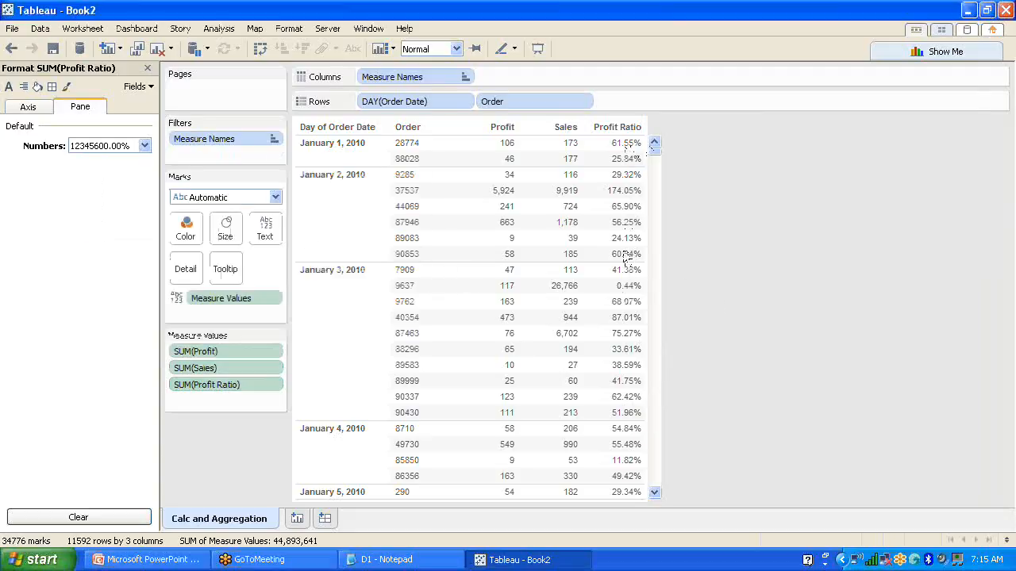
mouse_move(633, 246)
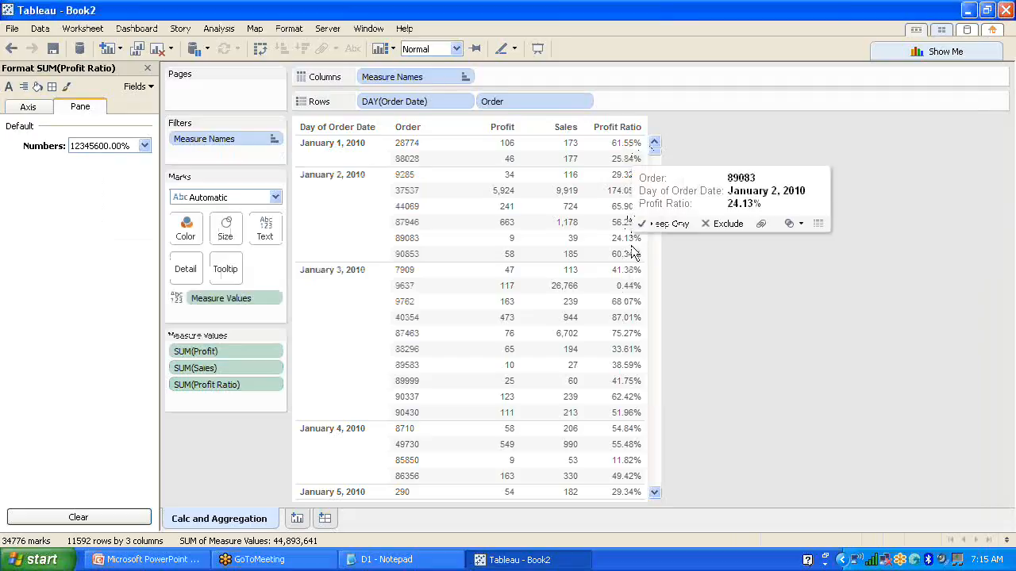
left_click(147, 69)
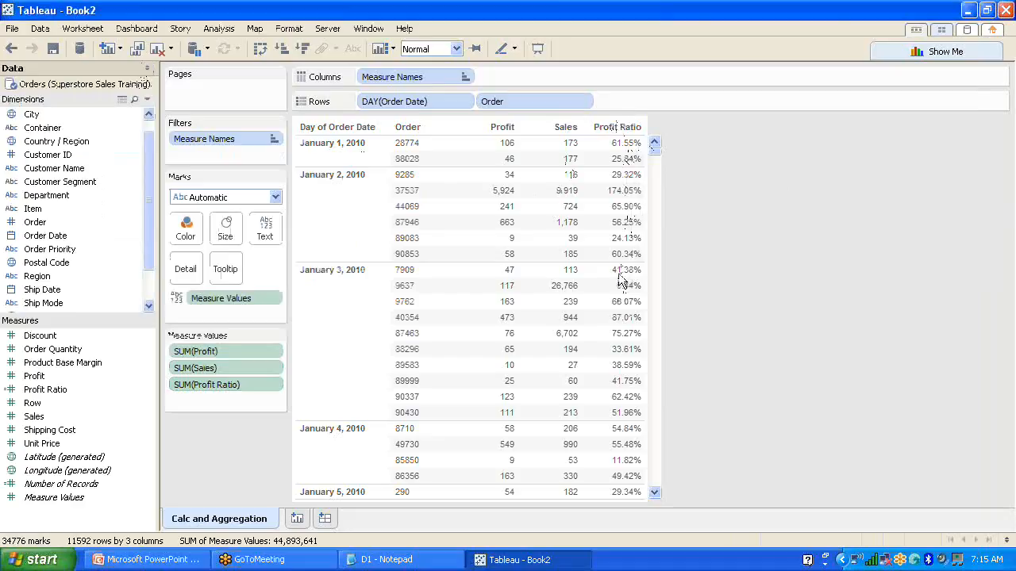
mouse_move(633, 165)
mouse_move(634, 254)
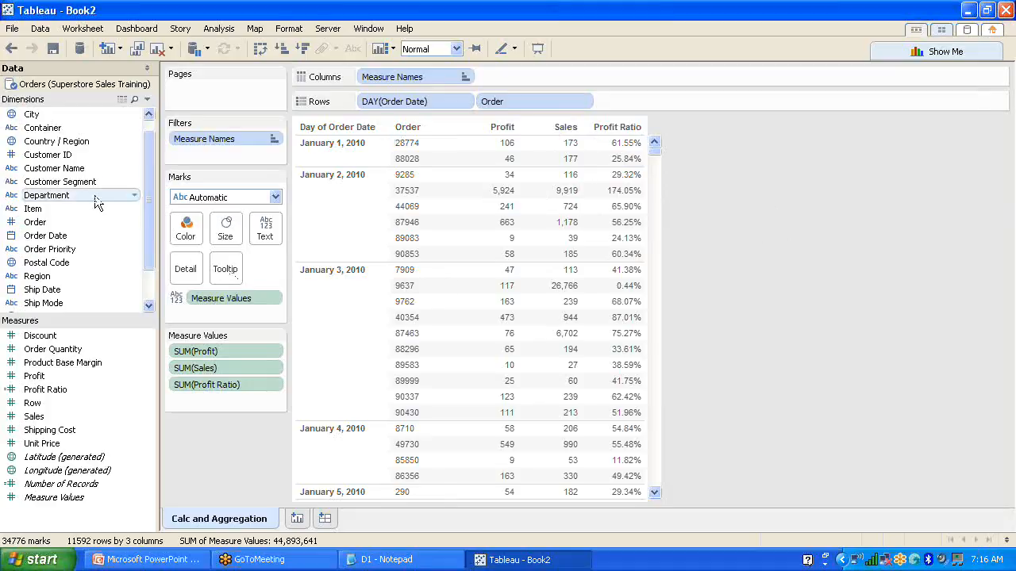
- Add Category to the rows after the day of Order Date and remove Order from the rows
left_click_drag(148, 182, 146, 167)
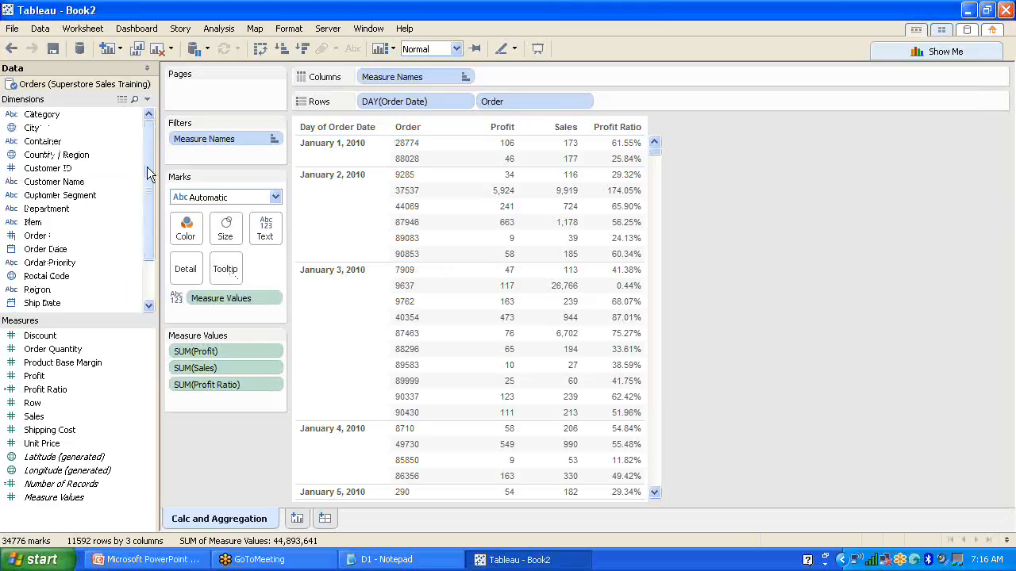
left_click(56, 119)
left_click_drag(203, 155, 508, 98)
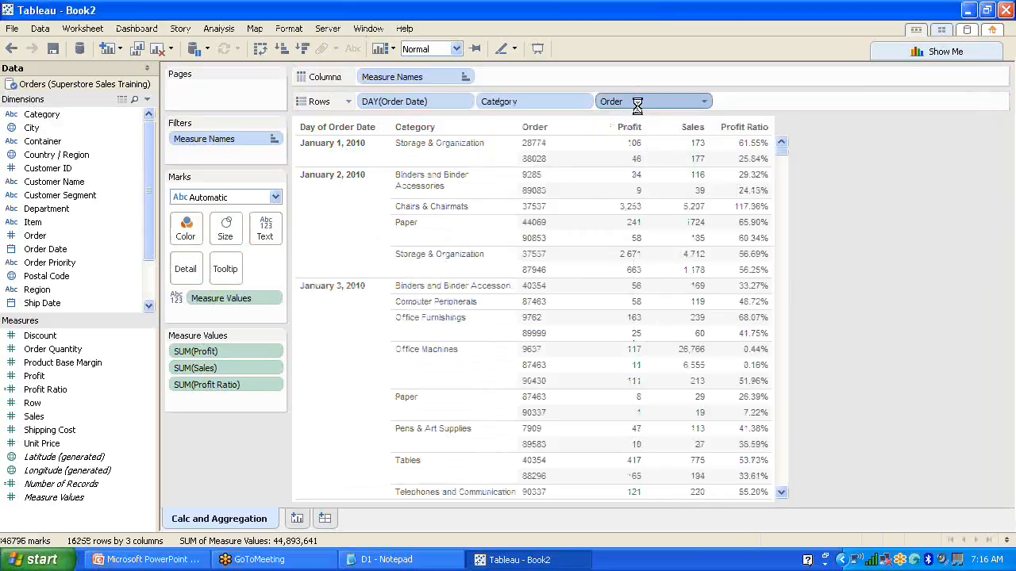
key("Delete")
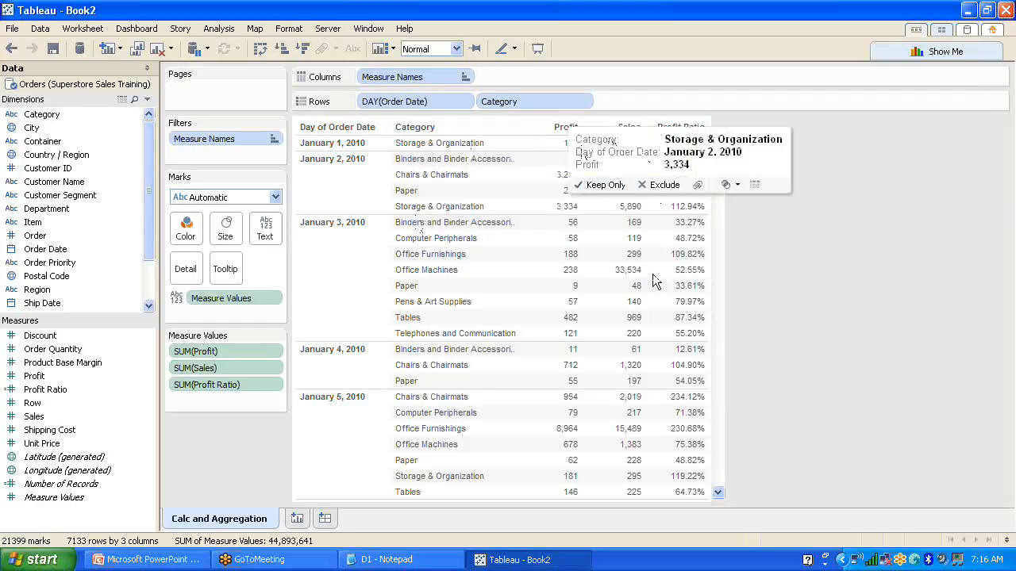
mouse_move(566, 208)
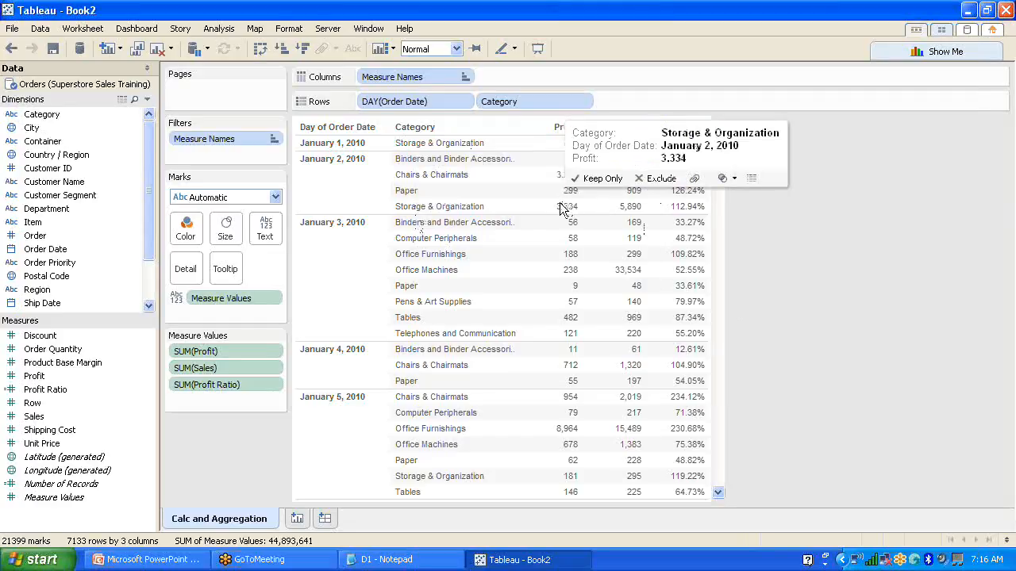
mouse_move(574, 176)
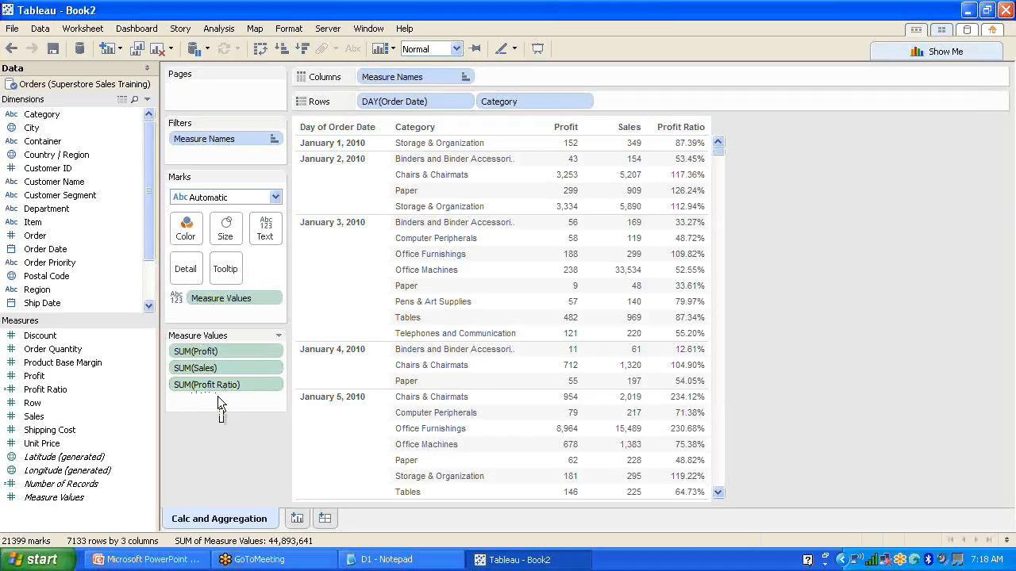
- Open the Profit Ratio calculated field for editing and clear its formula
right_click(54, 389)
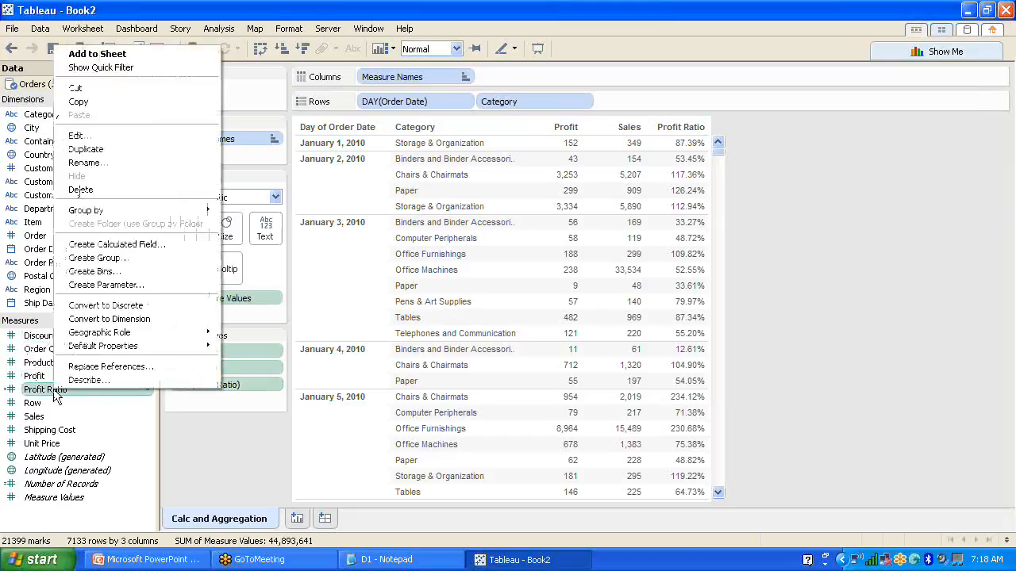
left_click(94, 135)
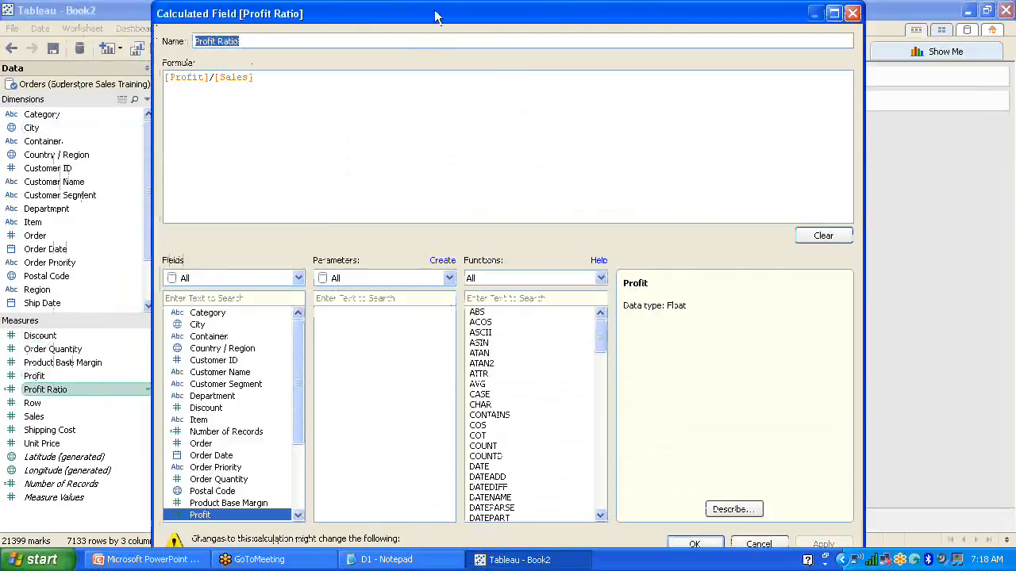
left_click_drag(420, 15, 506, 331)
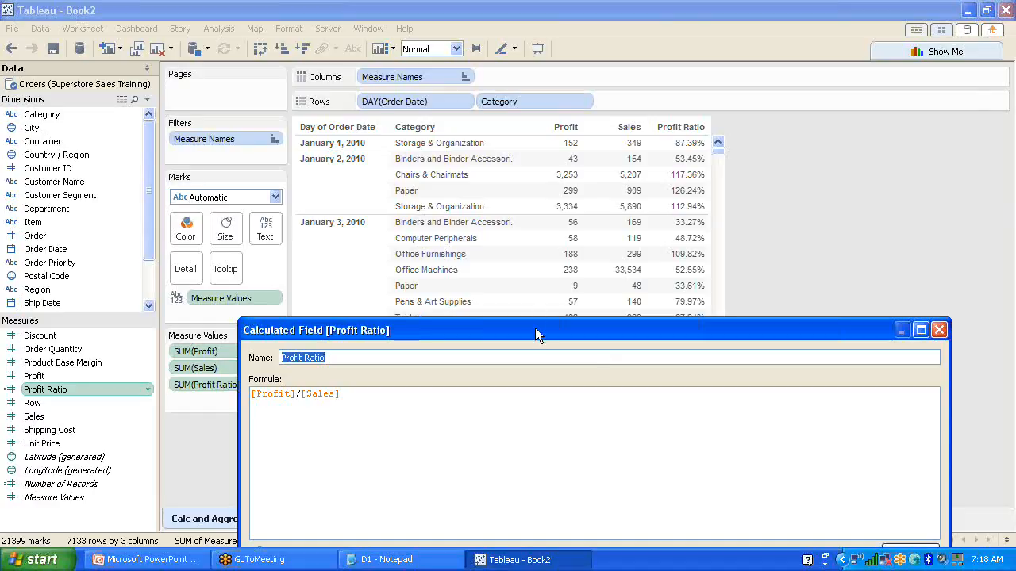
left_click_drag(533, 335, 427, 38)
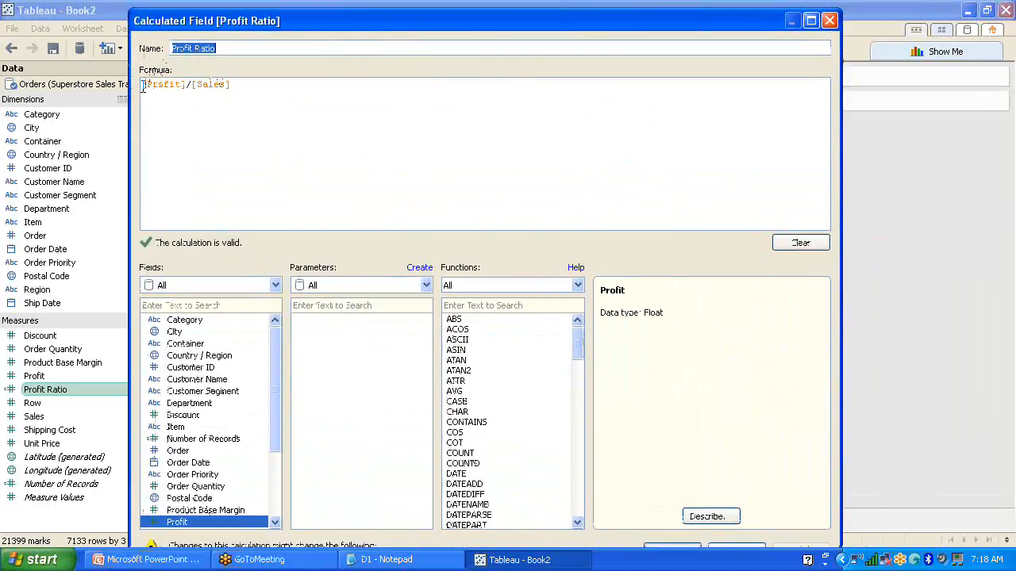
left_click(145, 84)
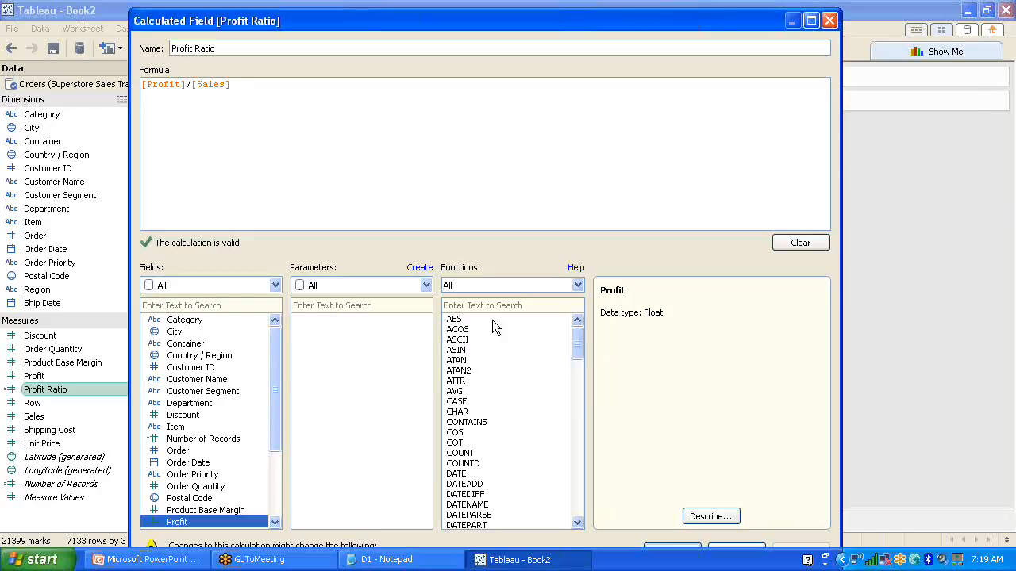
left_click(254, 88)
key("ctrl+a")
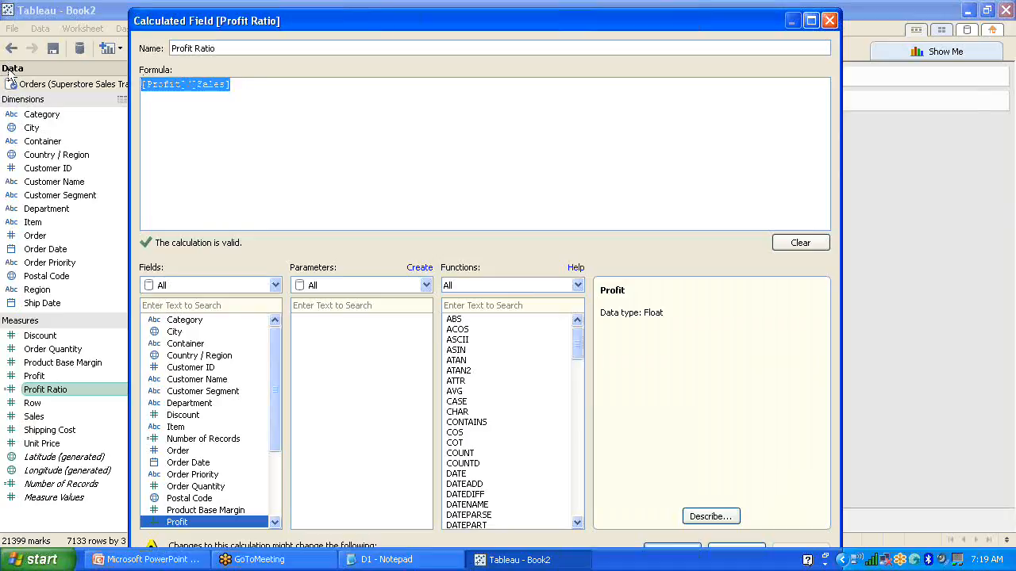
key("Delete")
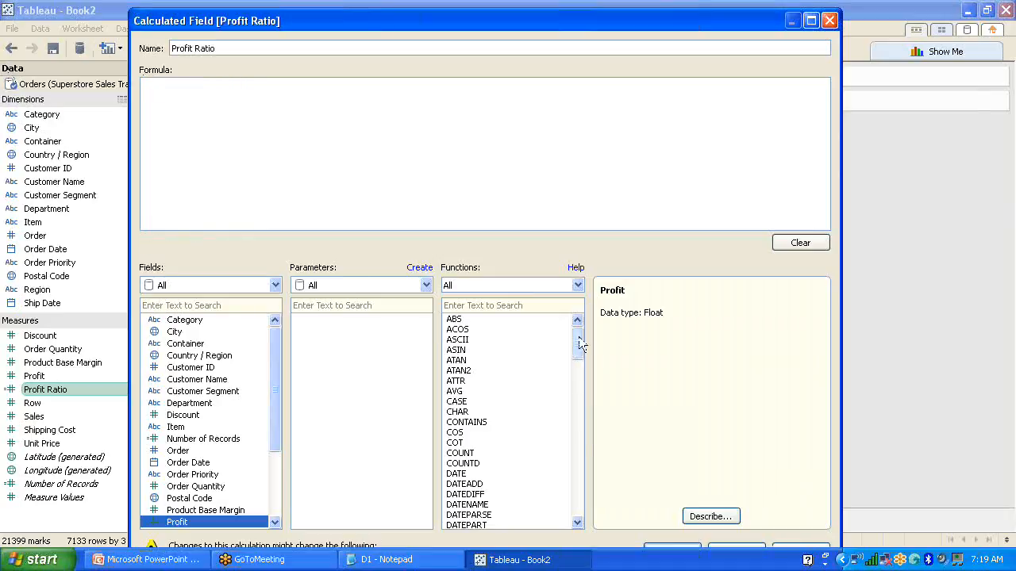
- Insert the SUM function into the Profit Ratio formula with Profit as its argument, giving SUM([Profit])
scroll(579, 342, "down", 20)
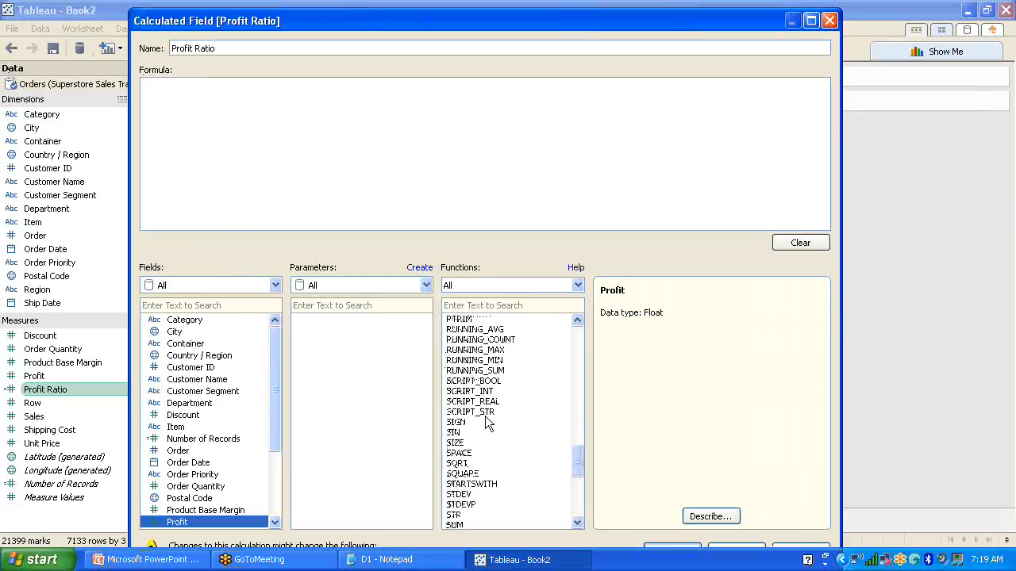
left_click(483, 402)
key("Down")
key("Down")
key("Down")
key("Down")
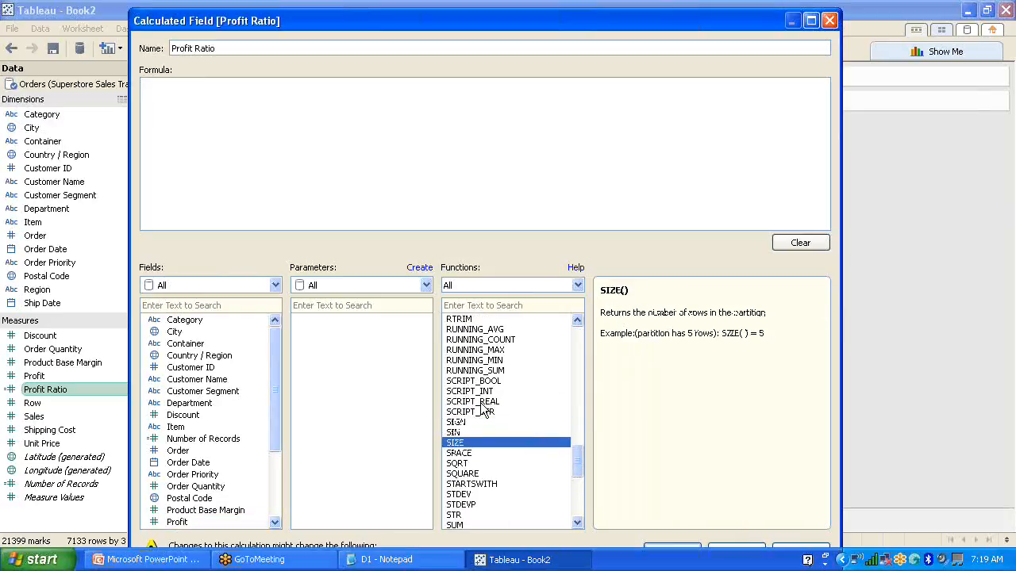
key("Down")
key("Down")
key("Down")
key("Down")
key("Down")
key("Down")
key("Down")
key("Down")
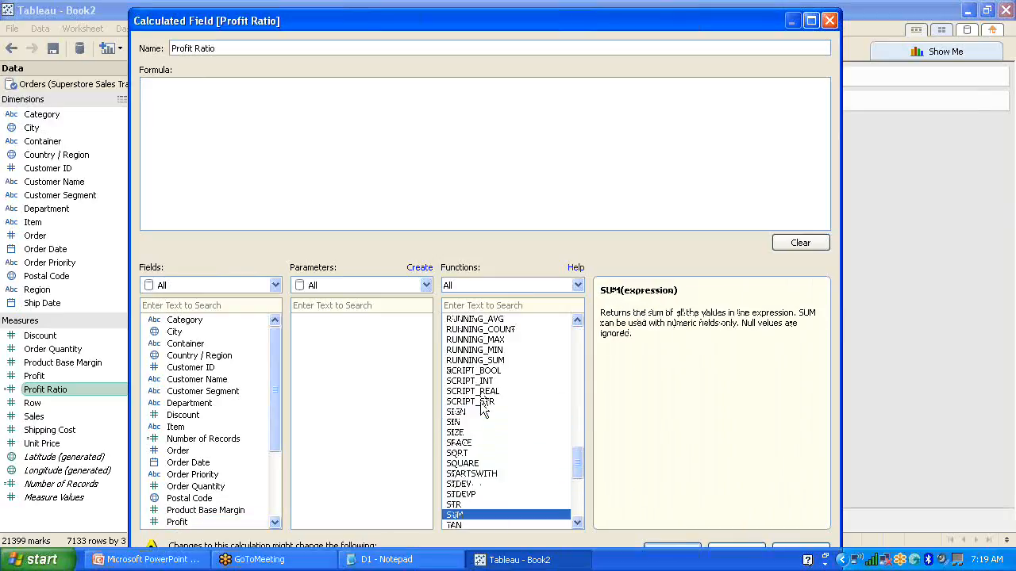
double_click(468, 516)
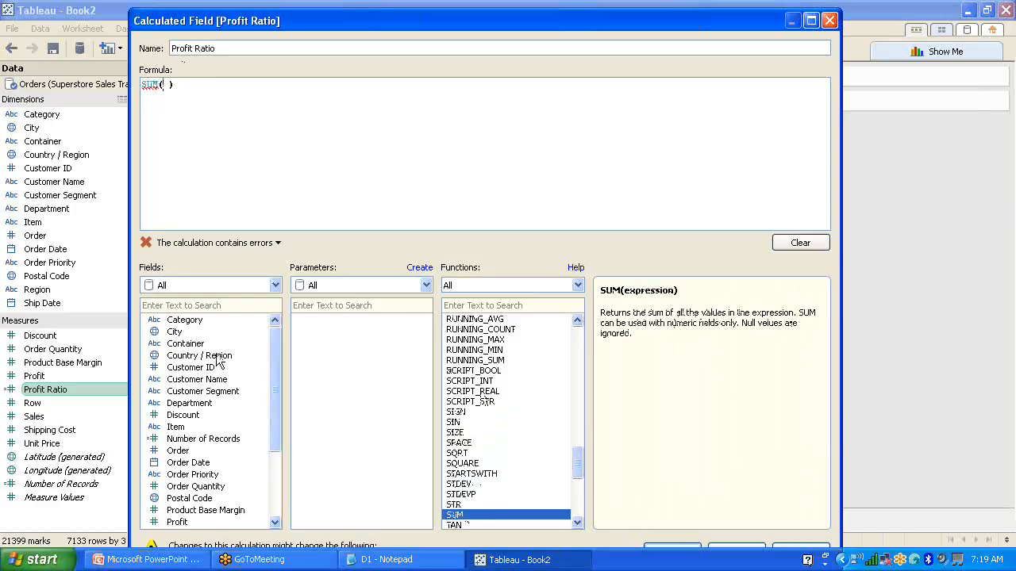
left_click_drag(274, 377, 273, 434)
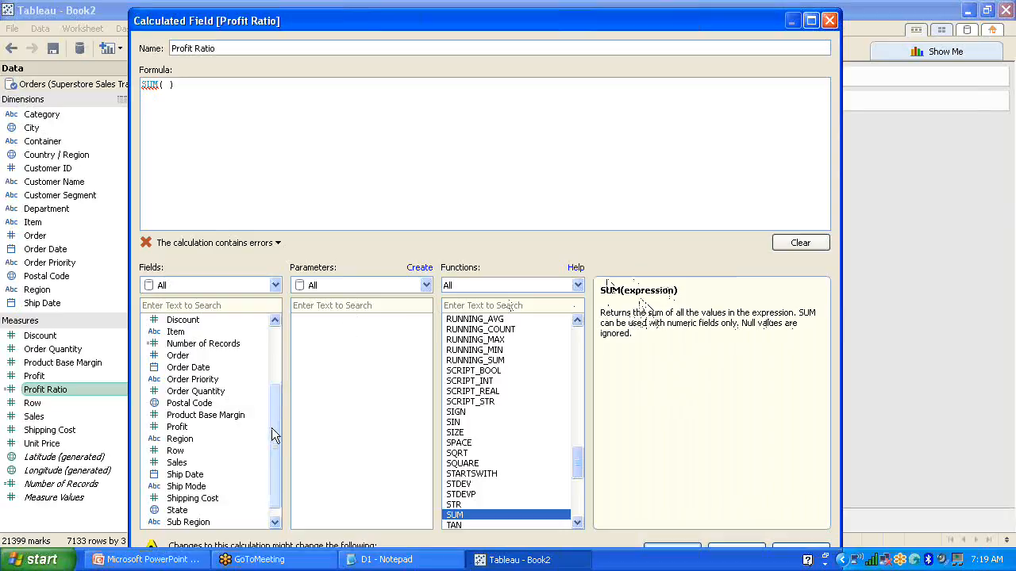
left_click(181, 427)
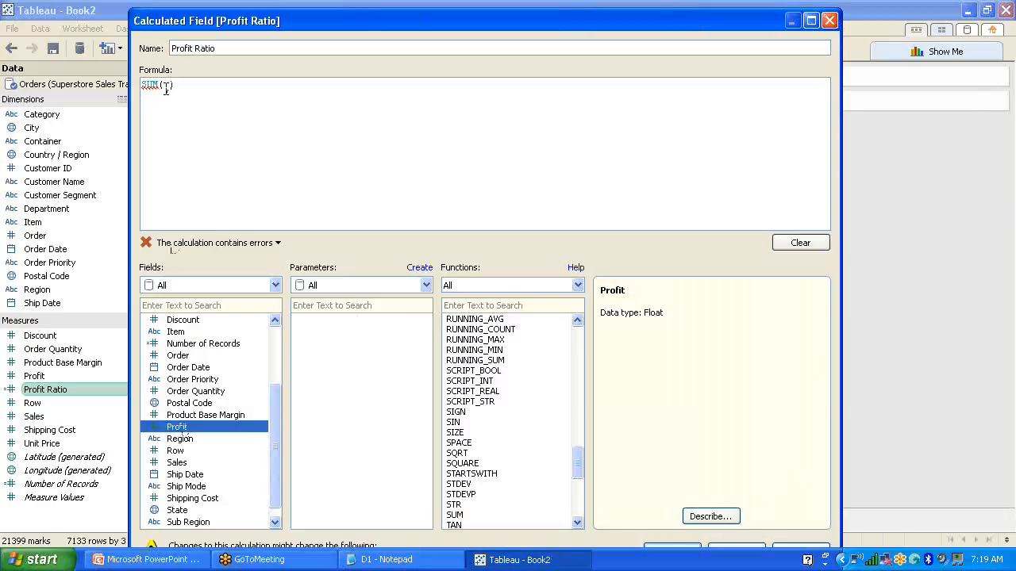
double_click(181, 429)
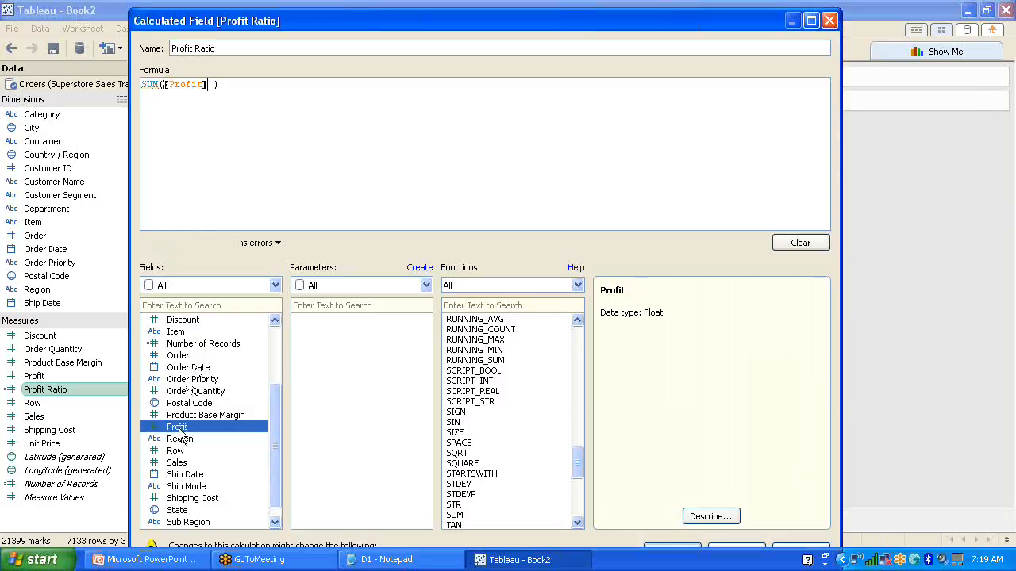
- Complete the Profit Ratio formula as SUM([Profit])/SUM([Sales]) and save the calculated field
left_click(229, 88)
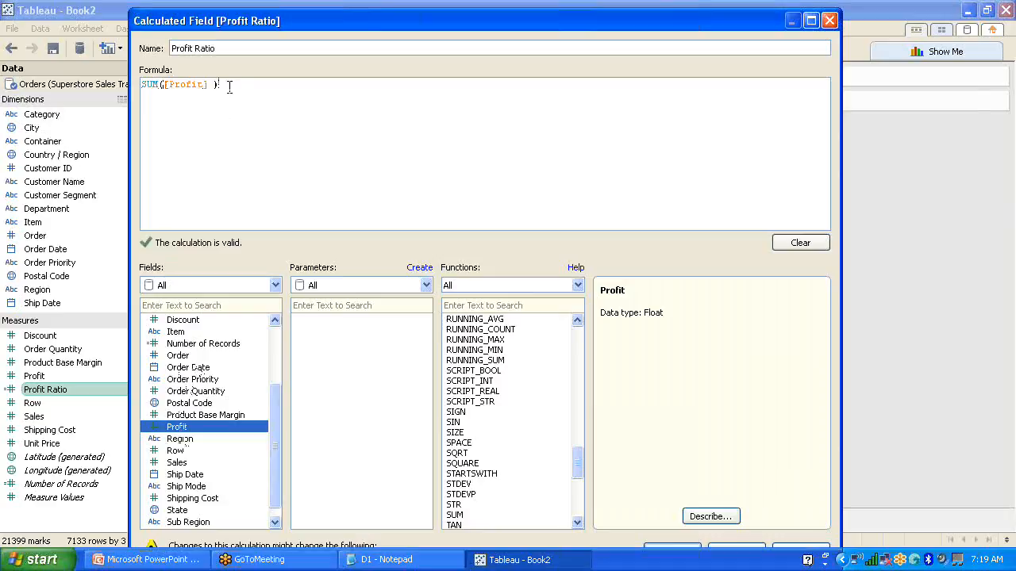
type("/")
left_click(458, 516)
double_click(458, 517)
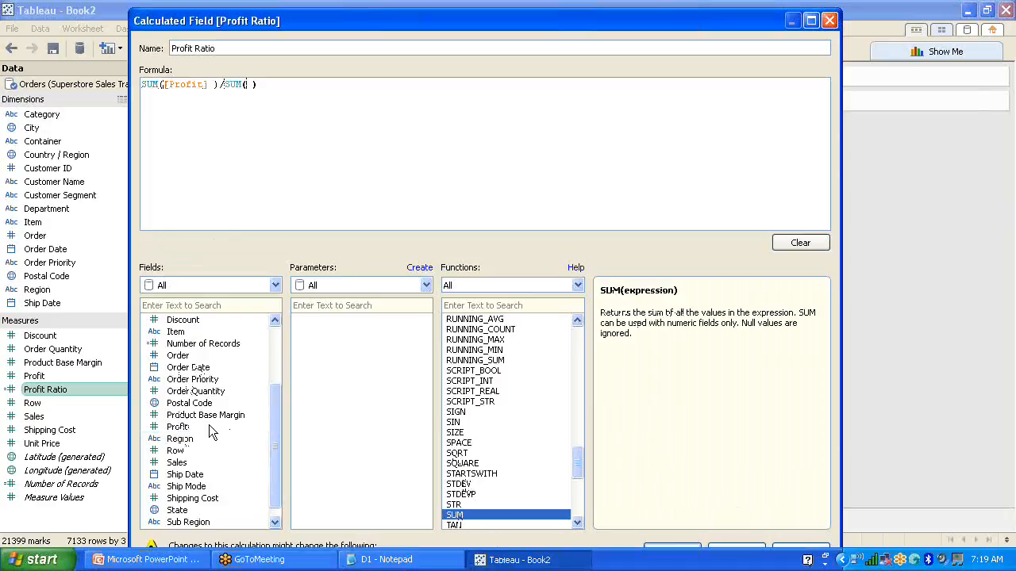
left_click(176, 464)
double_click(177, 463)
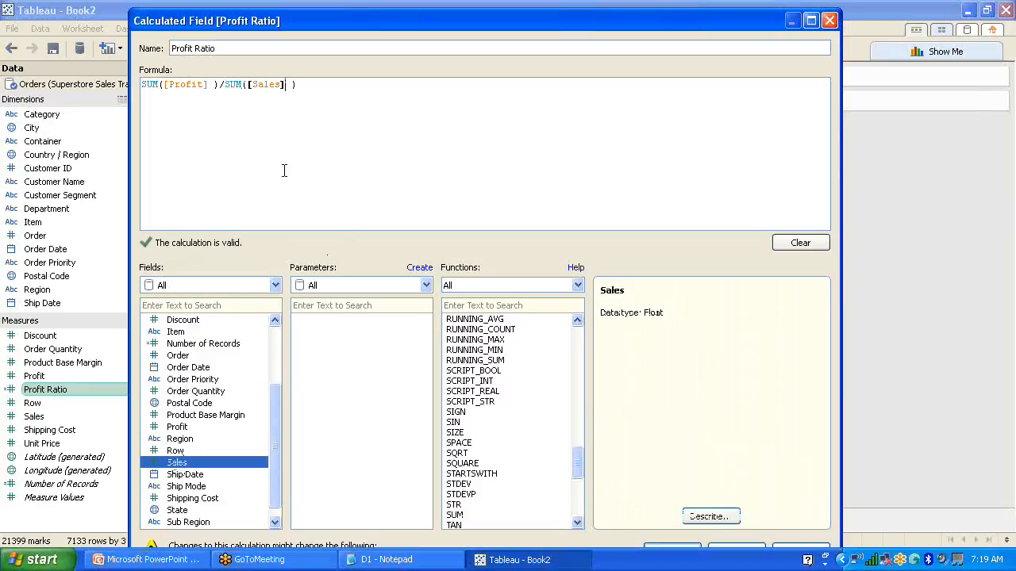
left_click(687, 549)
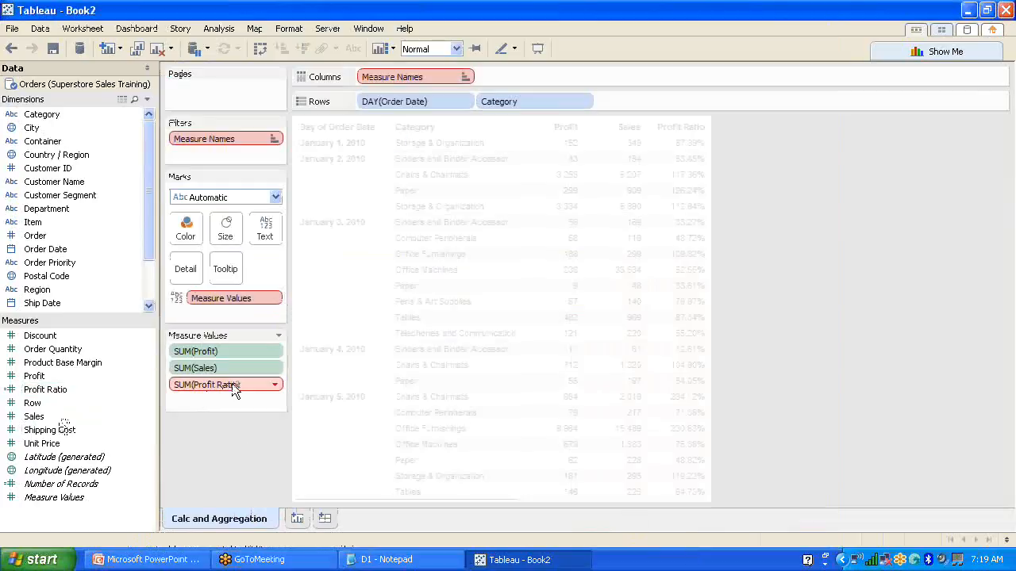
- Add the aggregated Profit Ratio to the measure values after Sales and remove the invalid SUM(Profit Ratio)
mouse_move(233, 388)
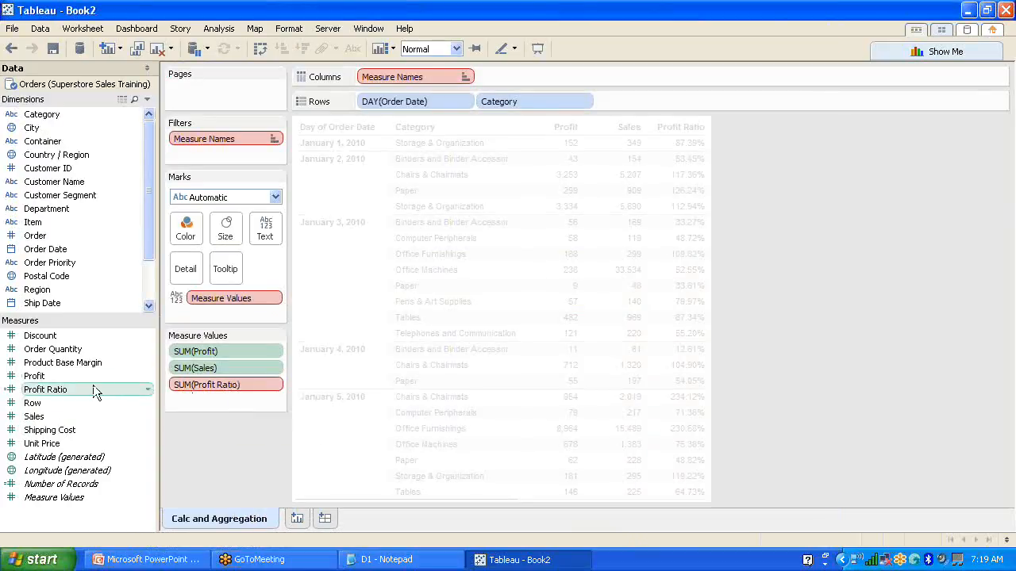
left_click(71, 386)
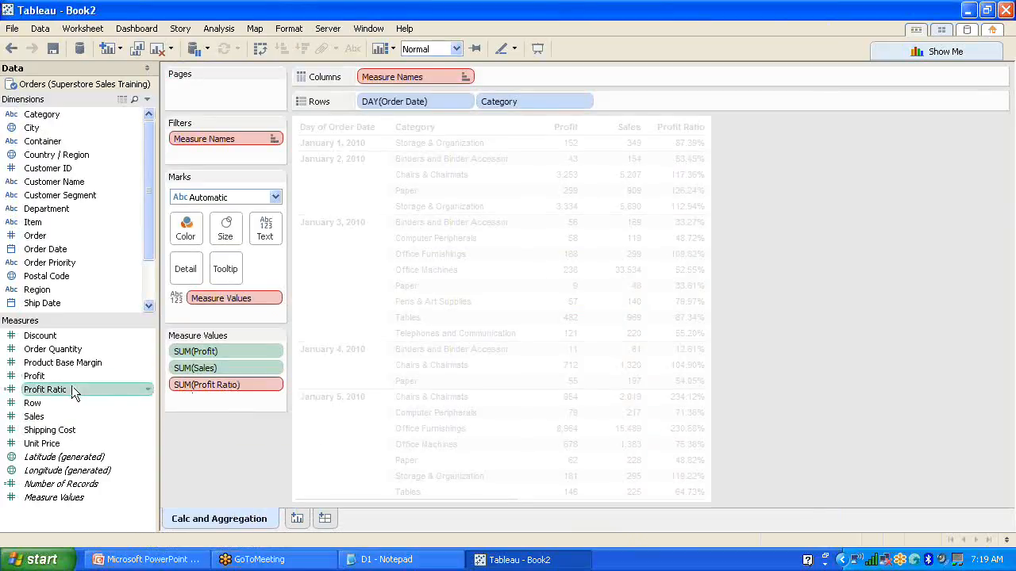
left_click_drag(156, 388, 217, 380)
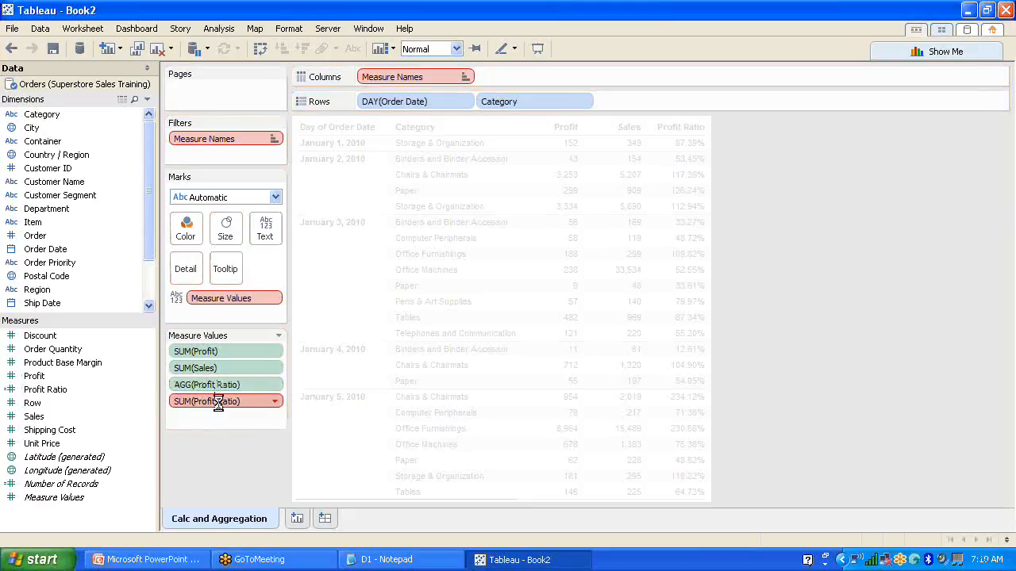
key("Delete")
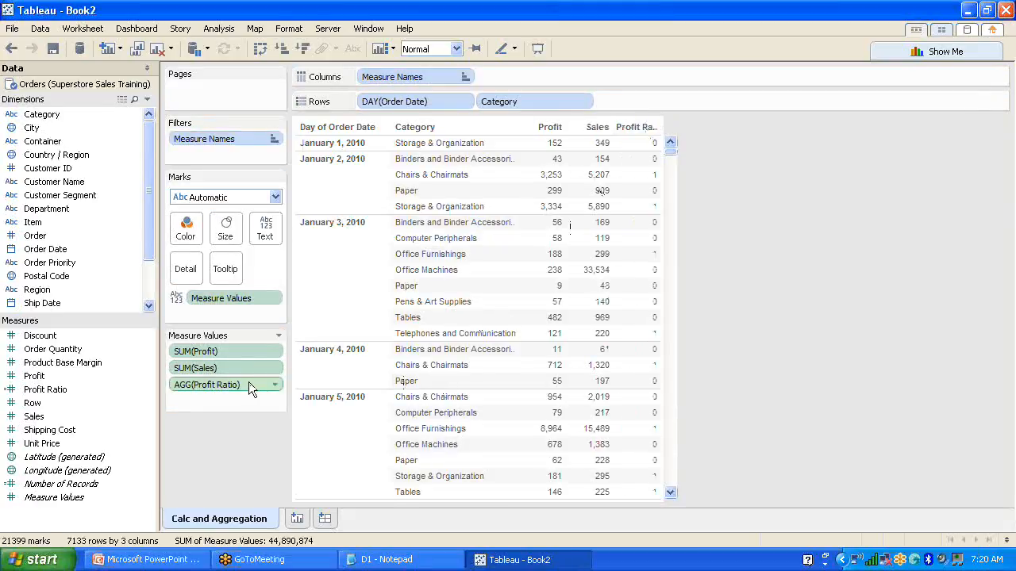
- Format the aggregated Profit Ratio as a percentage with 2 decimal places and close the formatting options
left_click(275, 386)
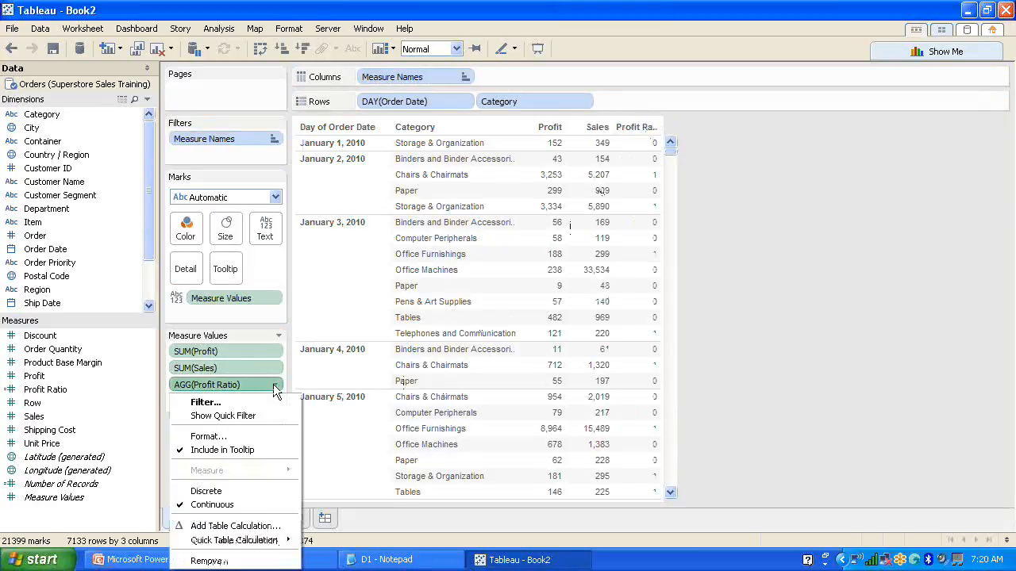
left_click(255, 436)
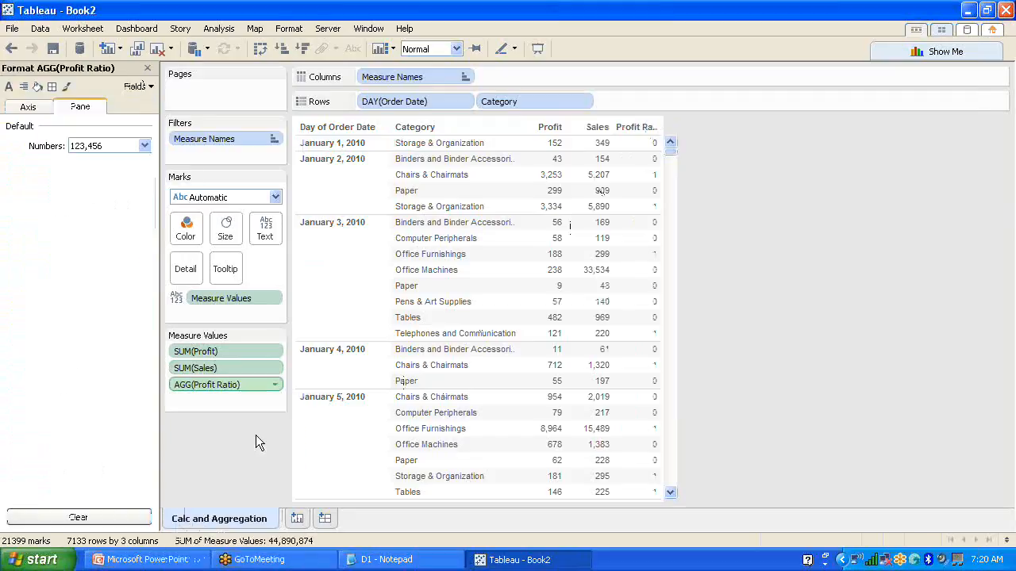
left_click(144, 146)
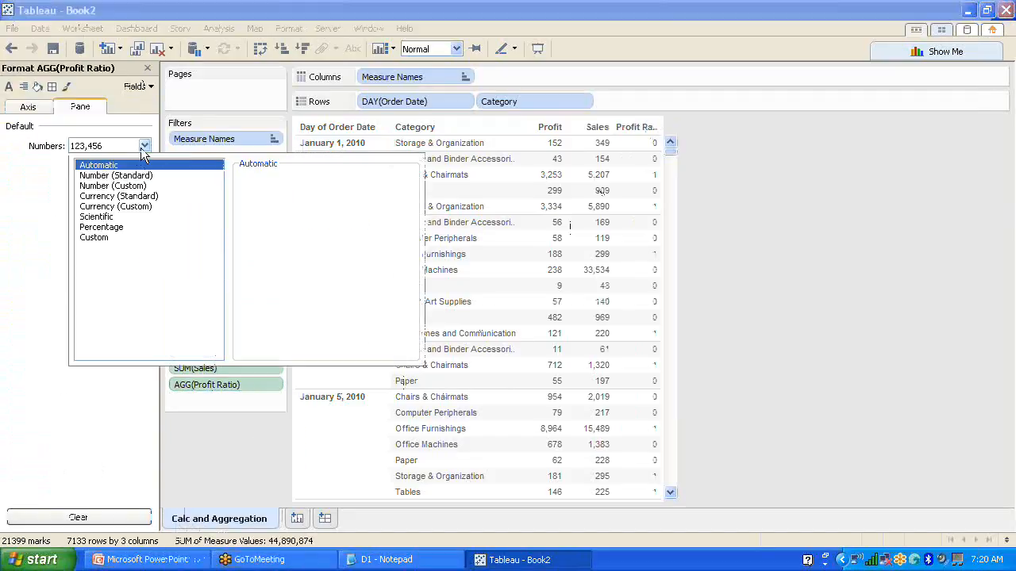
left_click(107, 229)
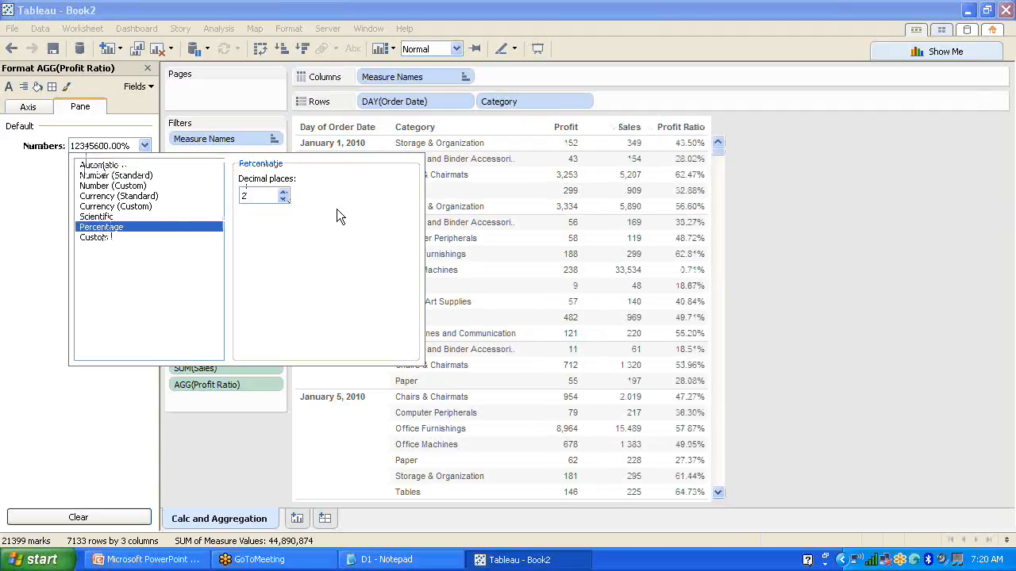
left_click(760, 298)
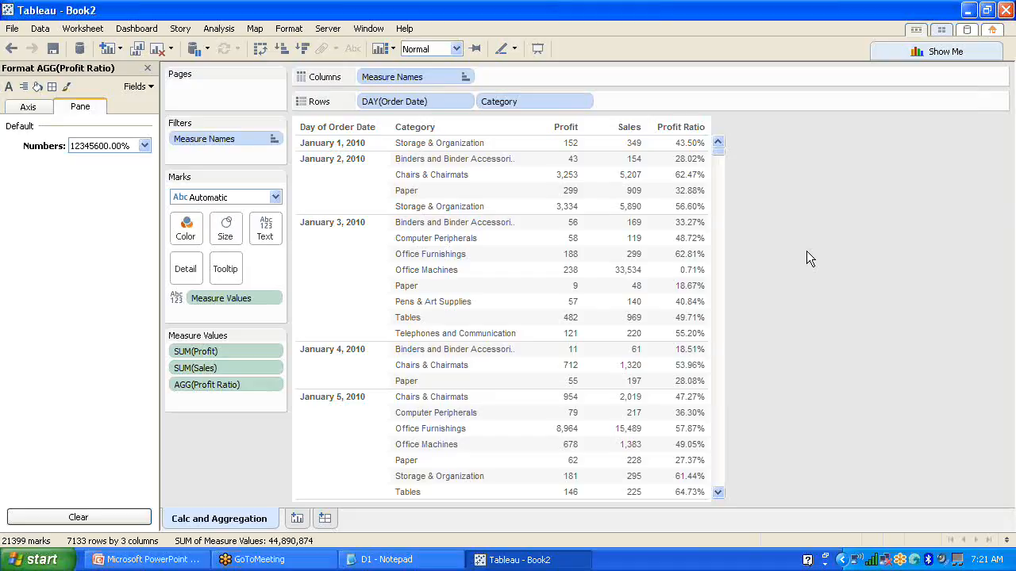
left_click(148, 69)
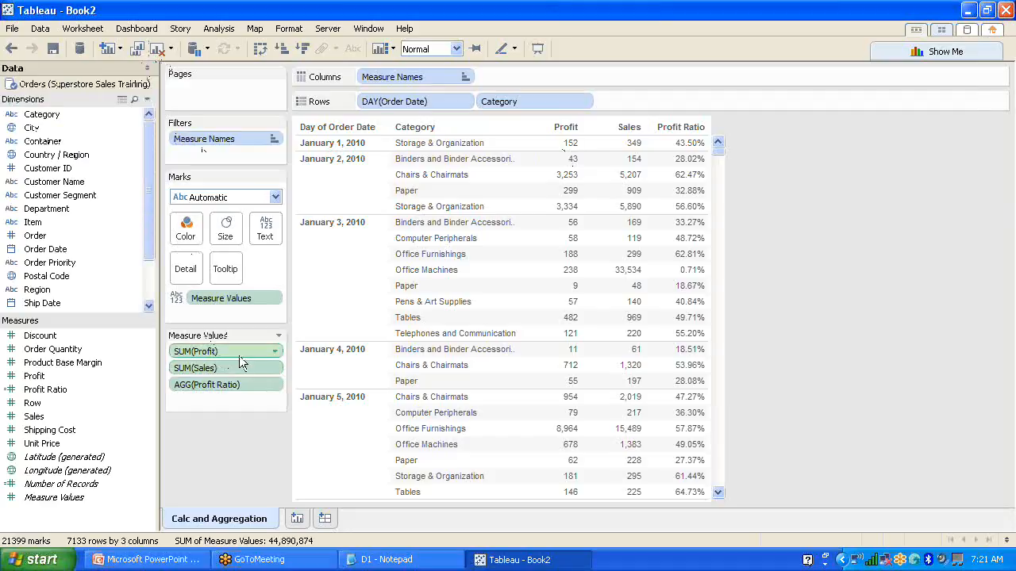
- Check the aggregation options of Sales and inspect the Sales value for Binders and Binder Accessories on January 2, 2010
left_click(276, 373)
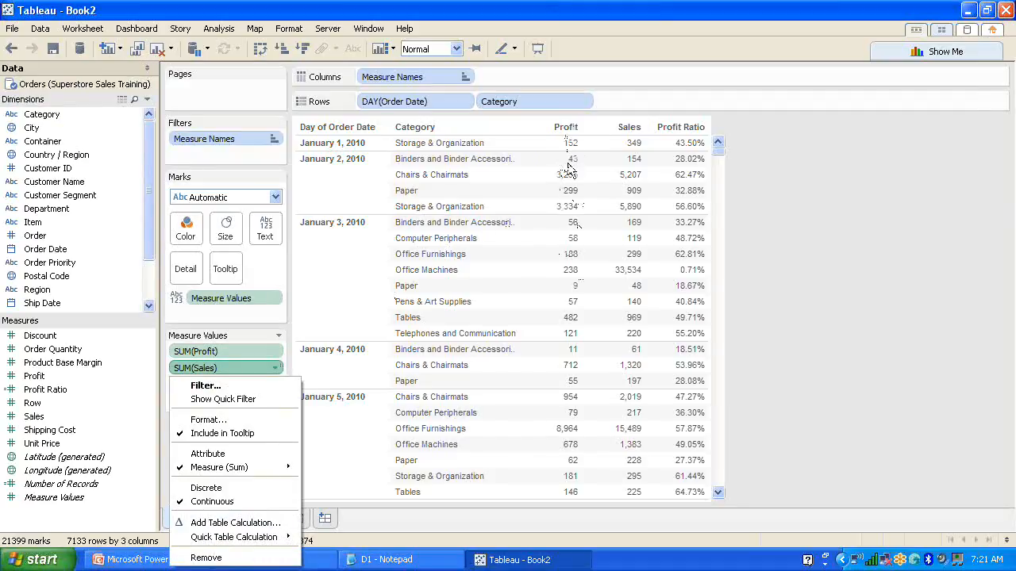
left_click(631, 164)
left_click(635, 160)
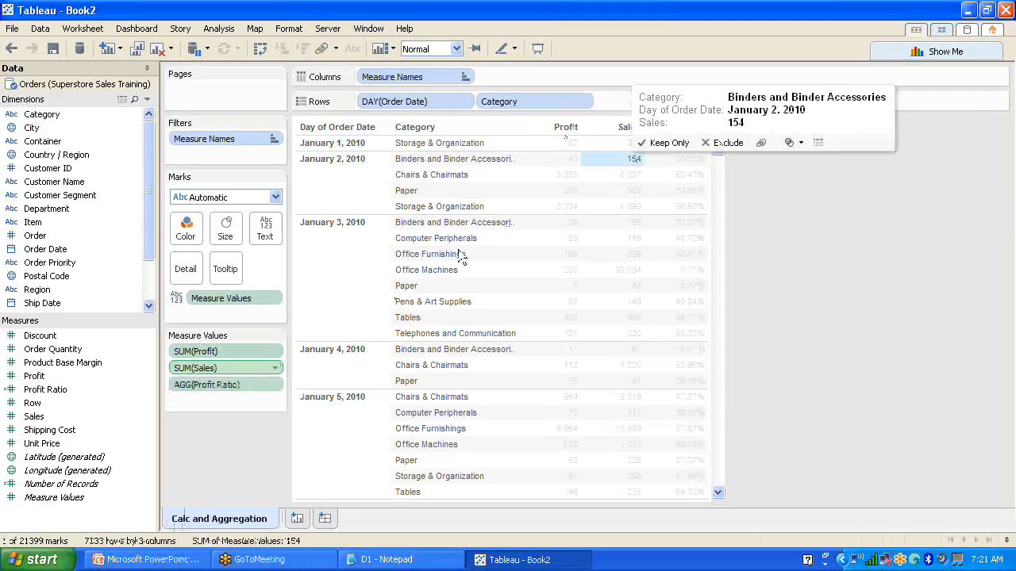
- Format SUM(Sales) as custom currency with 0 decimal places, keeping the $ prefix
left_click(750, 298)
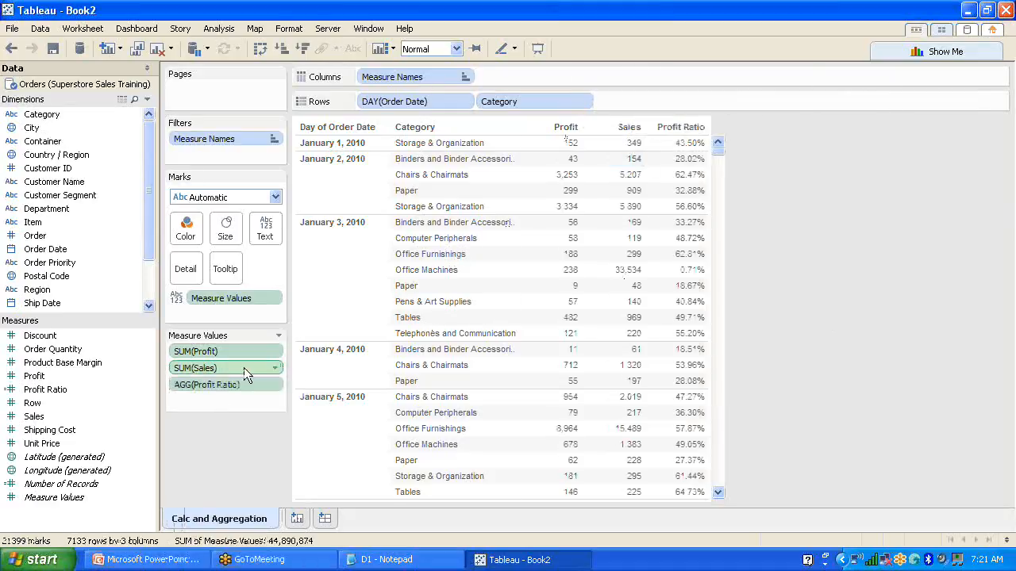
left_click(277, 369)
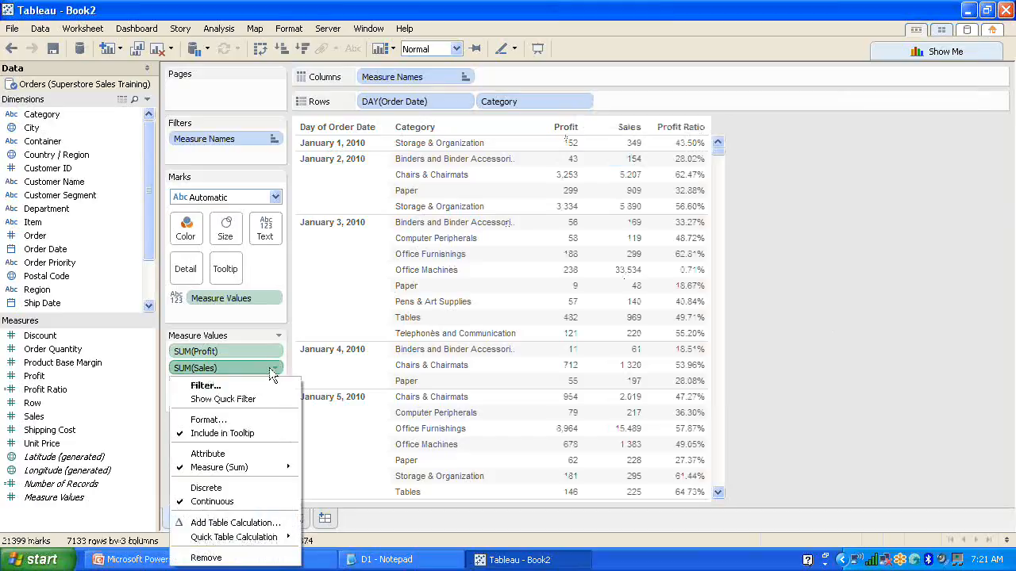
left_click(240, 419)
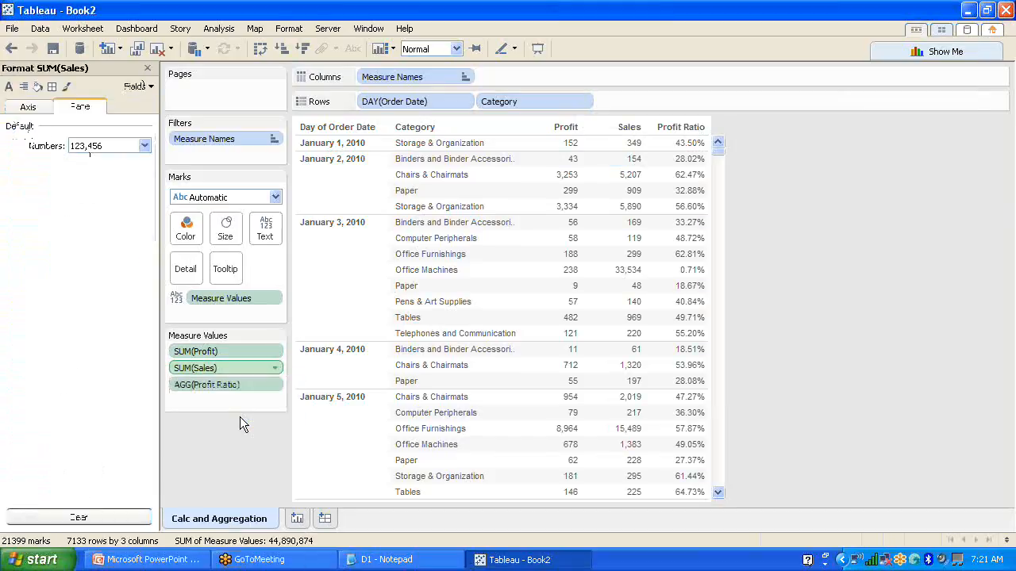
left_click(144, 145)
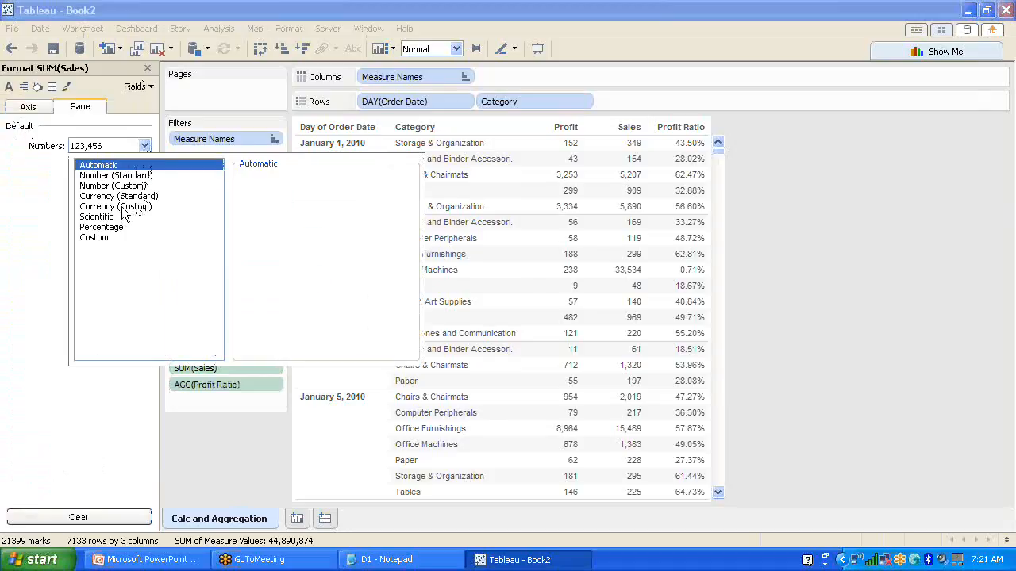
left_click(122, 208)
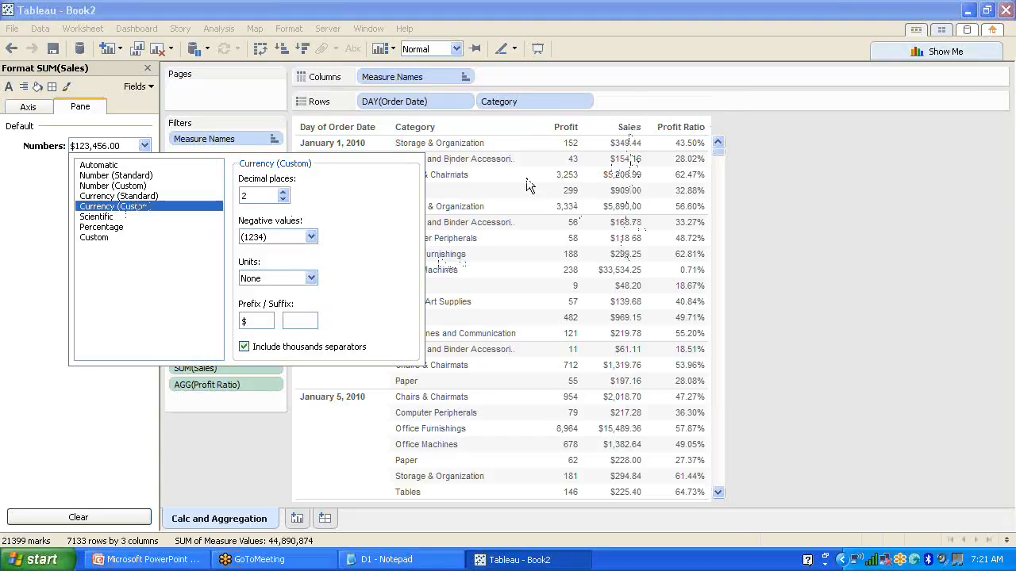
left_click_drag(249, 322, 230, 325)
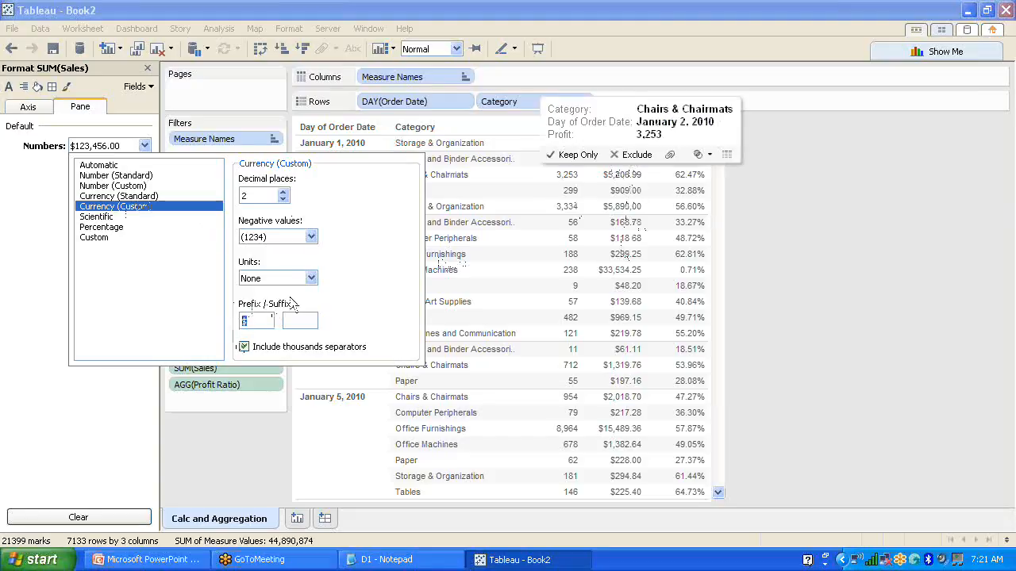
left_click(315, 237)
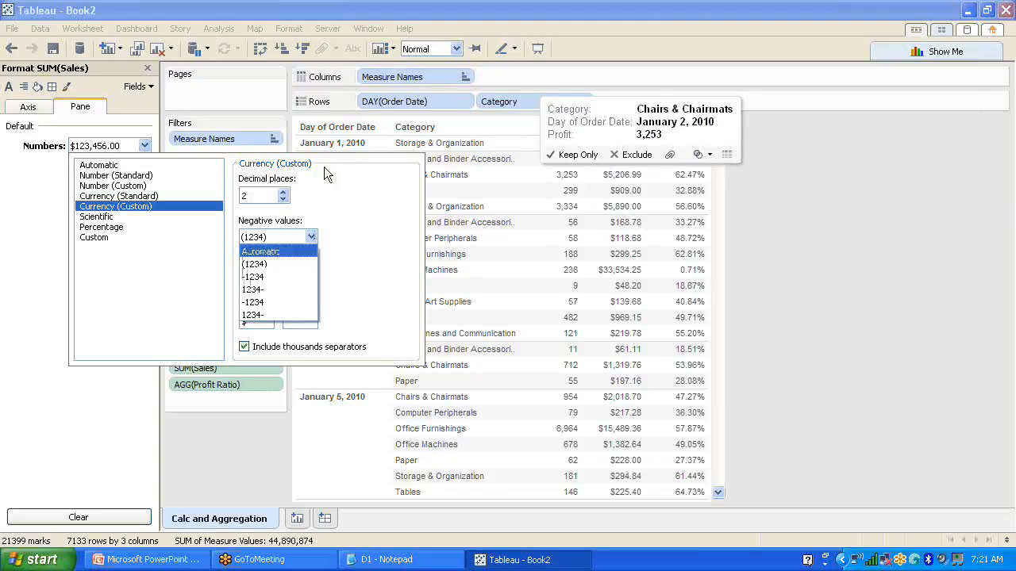
left_click(308, 196)
left_click_drag(260, 198, 215, 205)
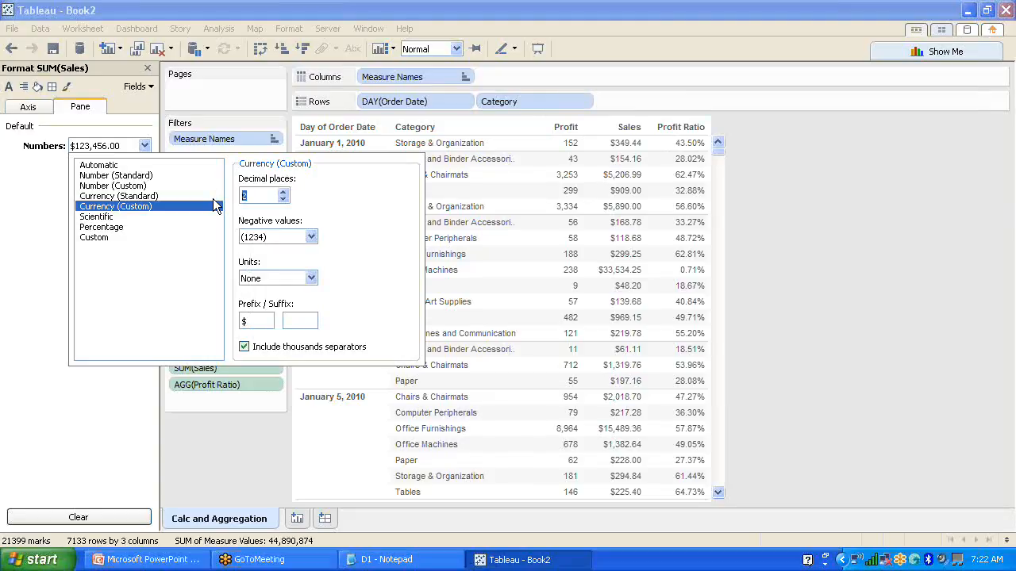
type("0")
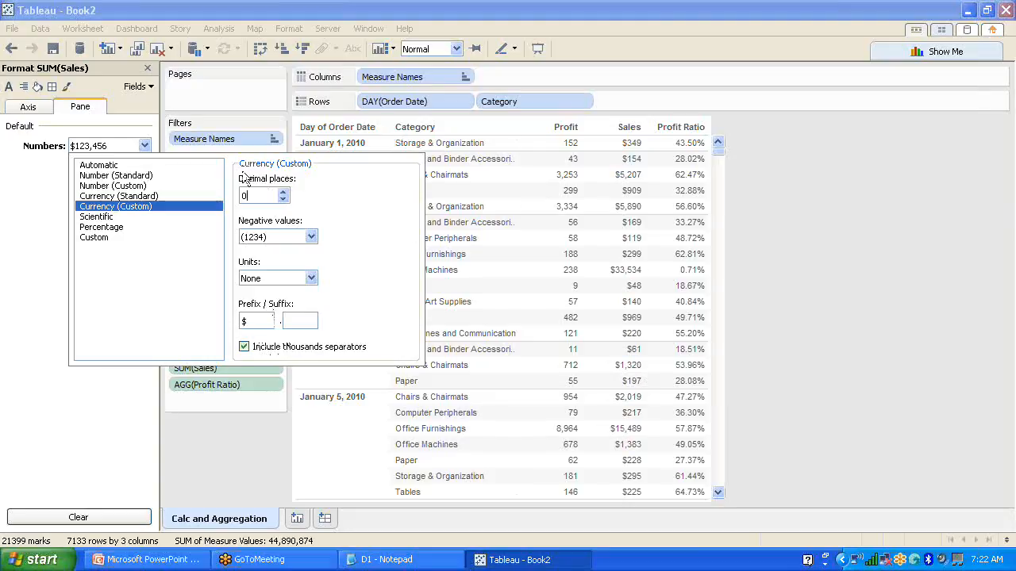
left_click(810, 255)
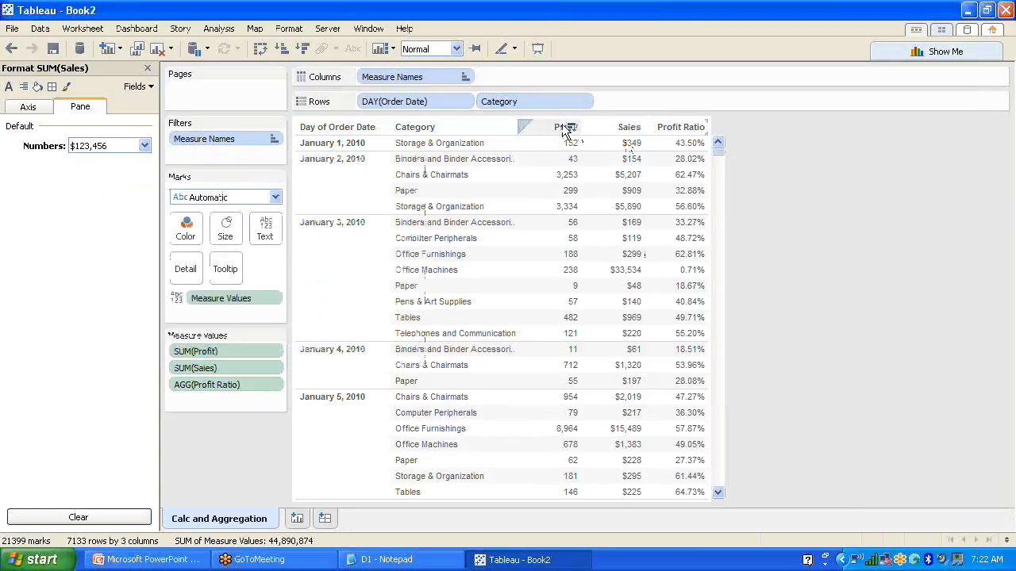
- Format SUM(Profit) as custom currency with 0 decimal places and a $ prefix, and close the formatting options
left_click(273, 350)
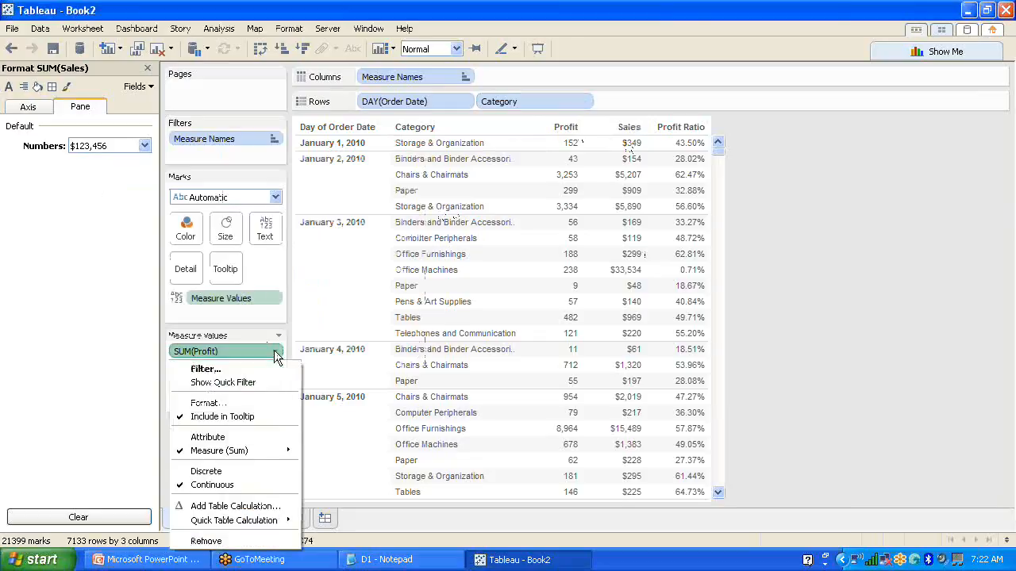
left_click(230, 396)
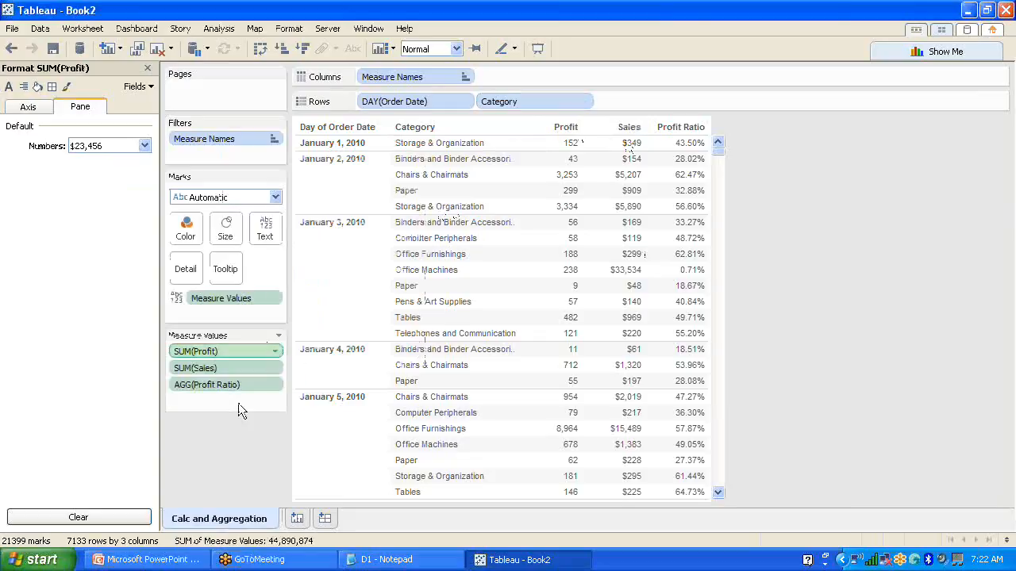
left_click(145, 146)
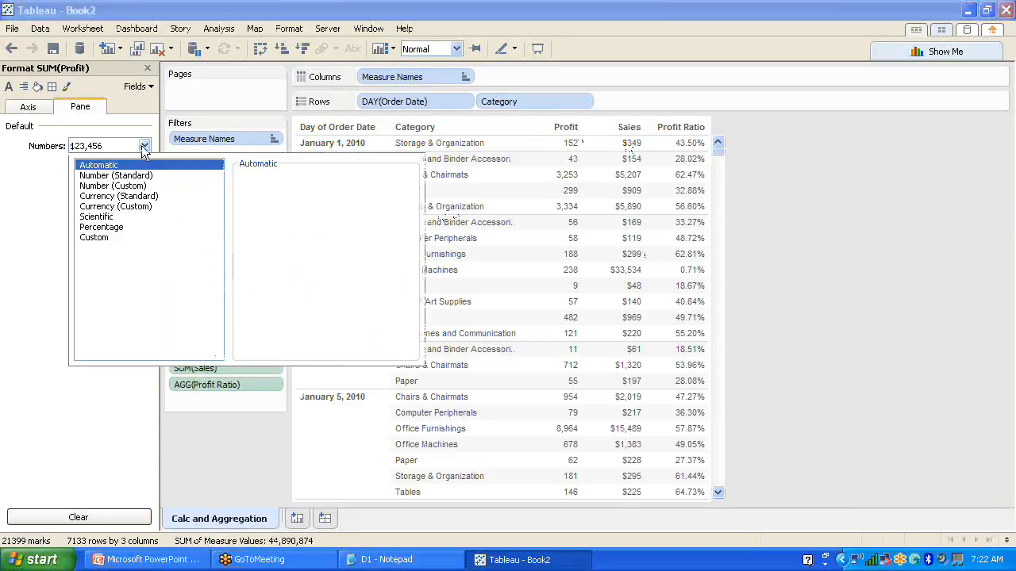
left_click(103, 208)
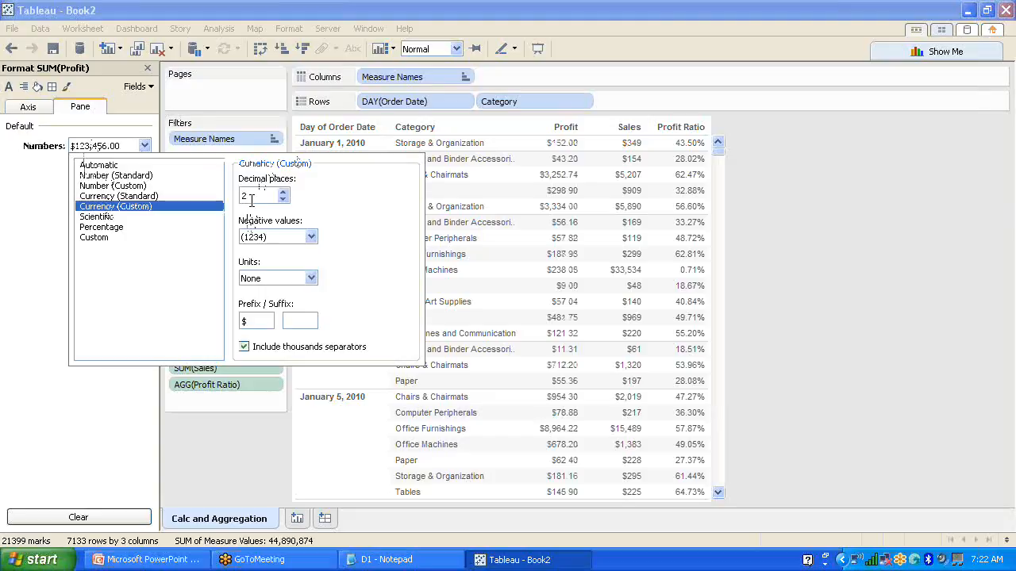
left_click_drag(250, 196, 230, 211)
type("0")
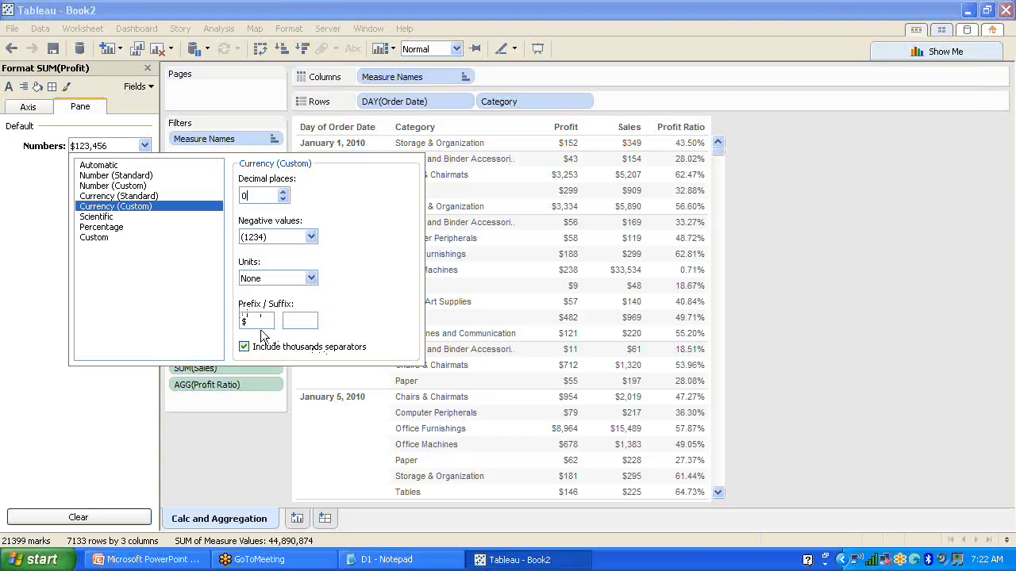
left_click_drag(256, 321, 215, 319)
mouse_move(580, 188)
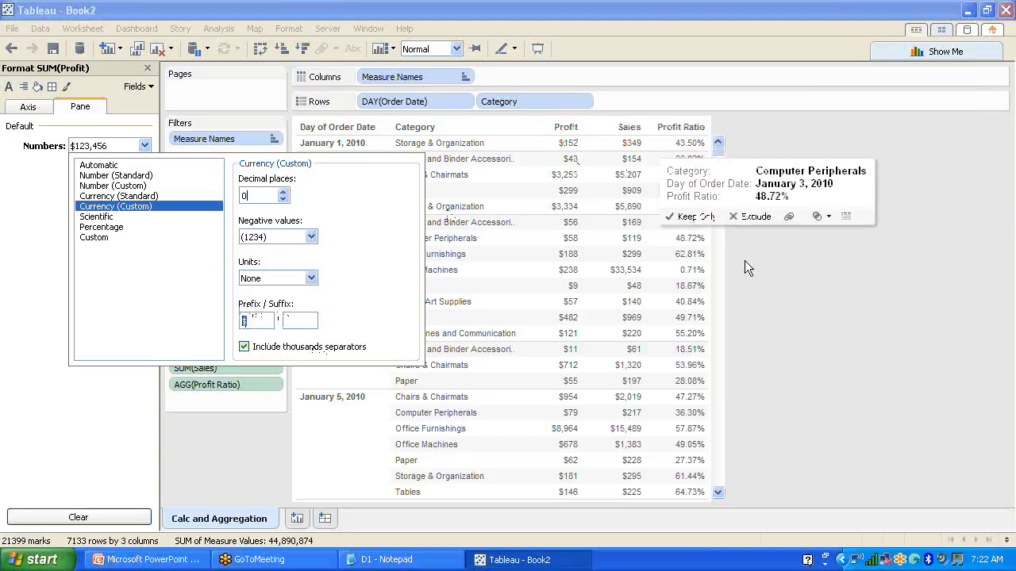
left_click(805, 305)
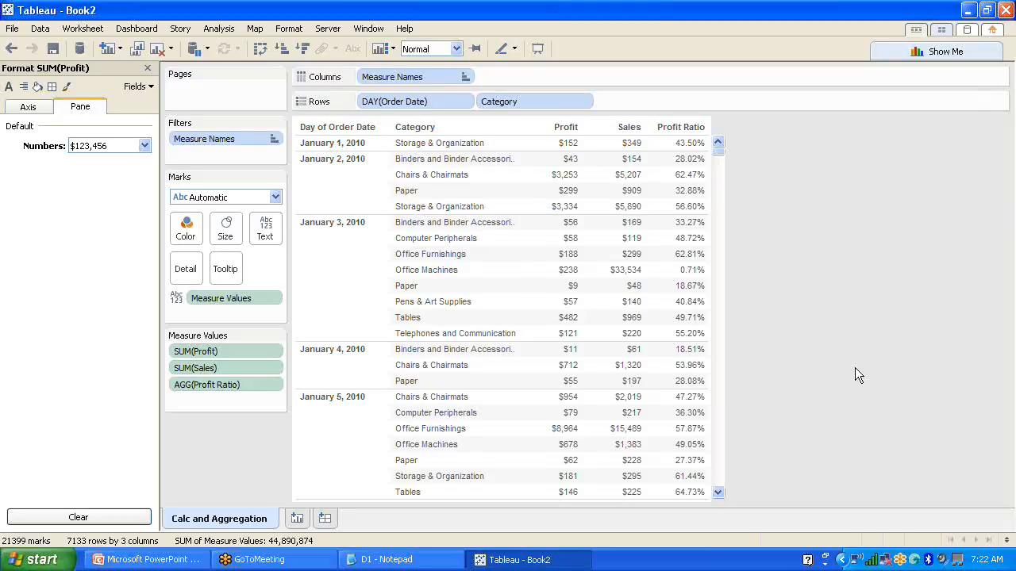
left_click(148, 69)
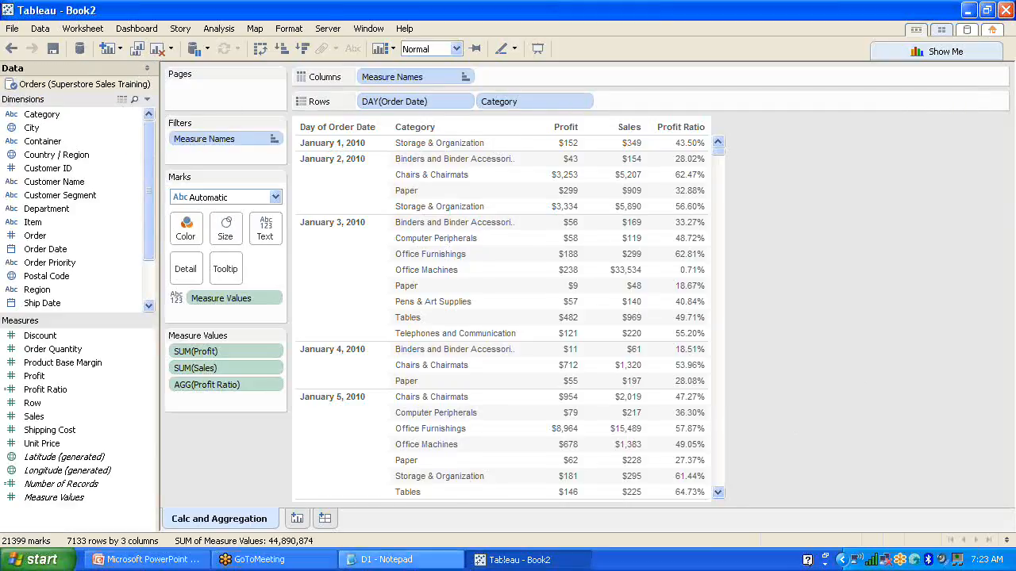
- Add a new worksheet and rename it KPI
left_click(297, 520)
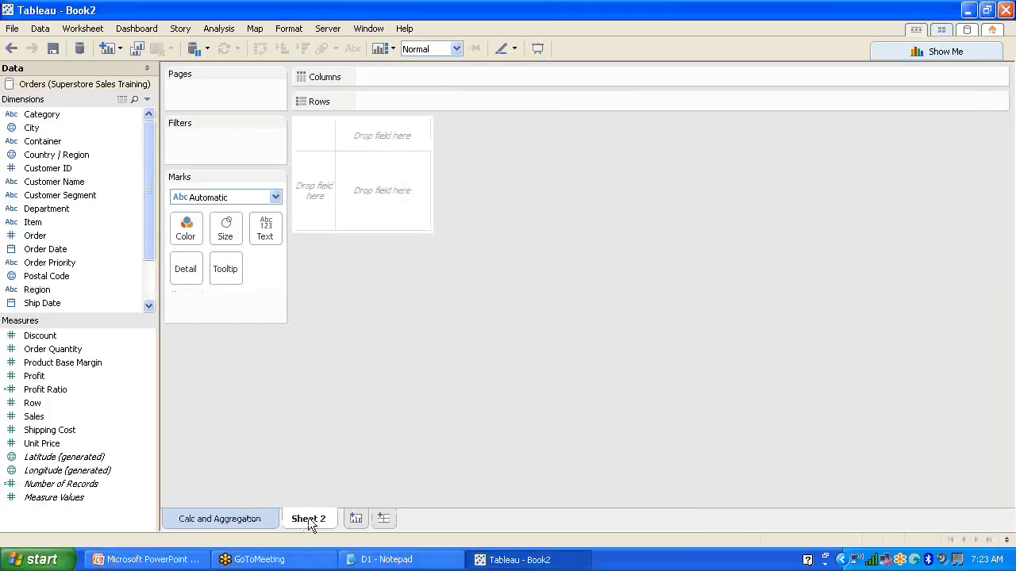
double_click(308, 520)
type("KPI")
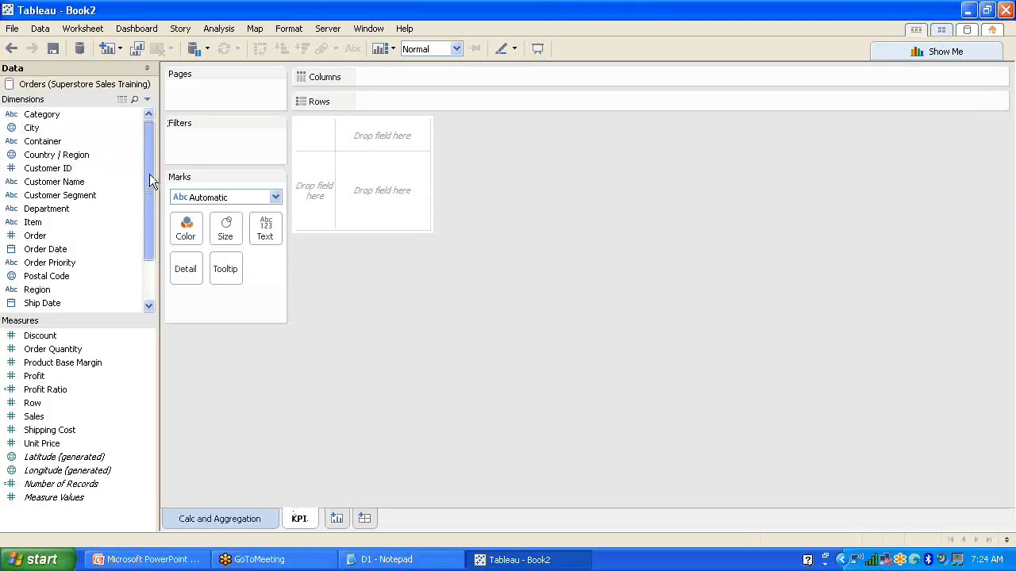
- Place Region on the columns of the KPI sheet, followed by Sub Region
left_click_drag(149, 177, 149, 190)
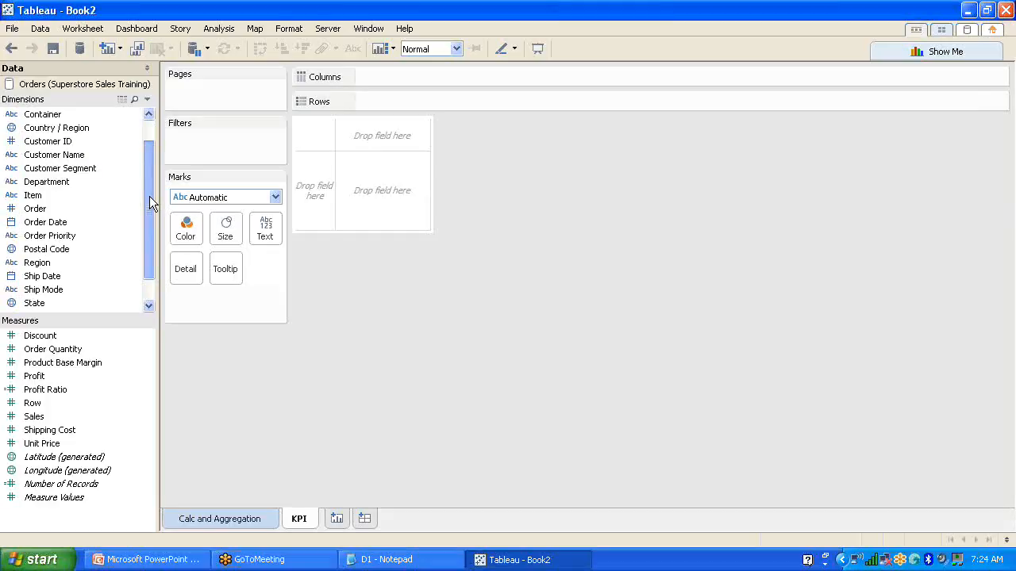
left_click_drag(151, 168, 152, 189)
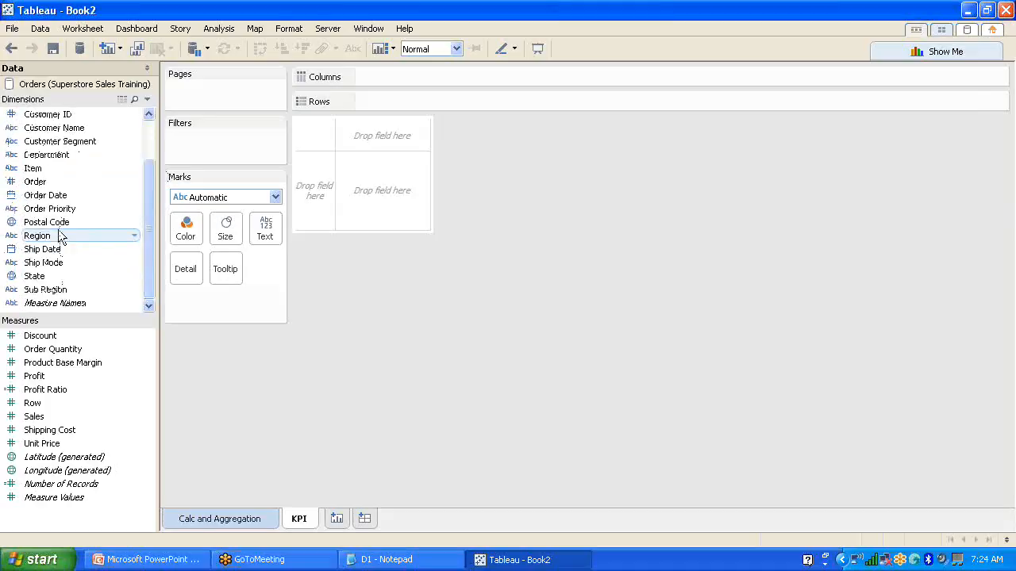
left_click_drag(61, 235, 407, 69)
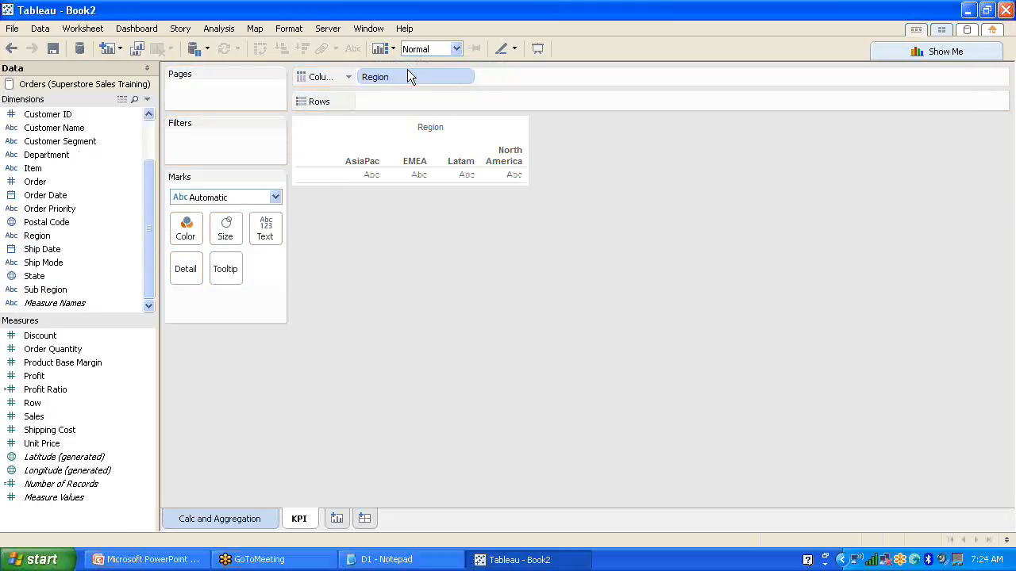
left_click_drag(151, 175, 159, 250)
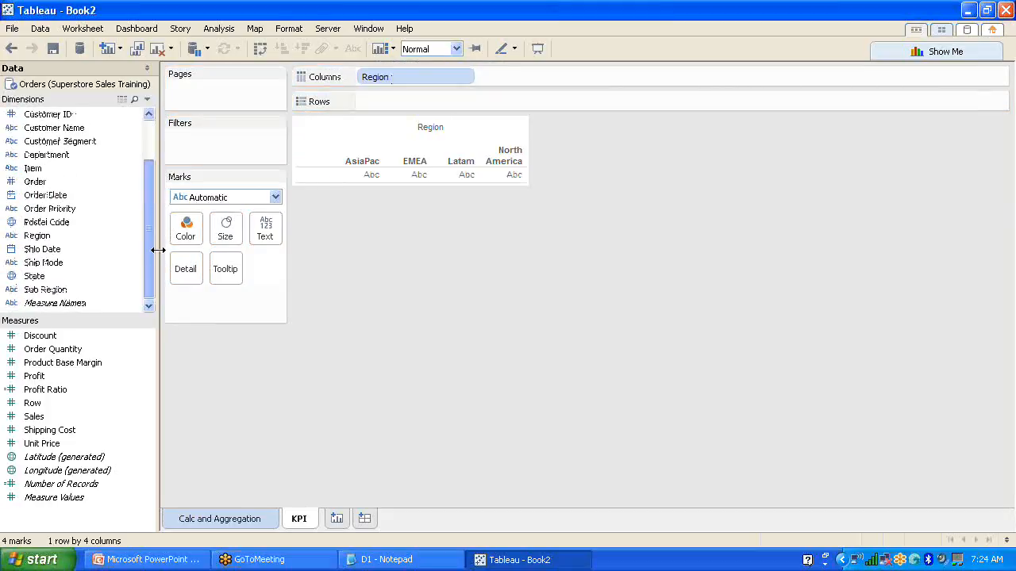
left_click_drag(68, 291, 525, 70)
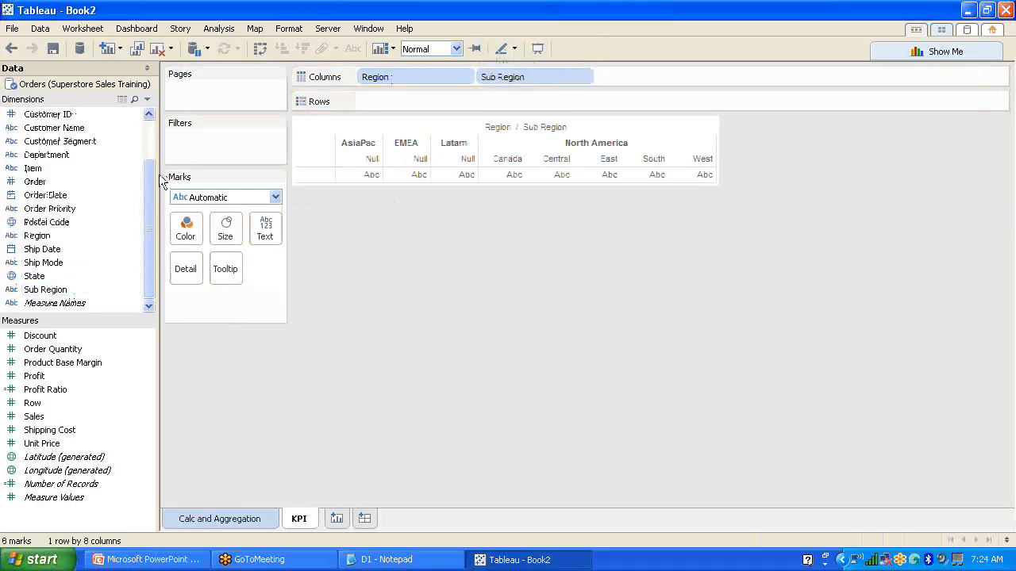
- Place Department on the rows of the KPI sheet, followed by Category
left_click_drag(147, 184, 147, 126)
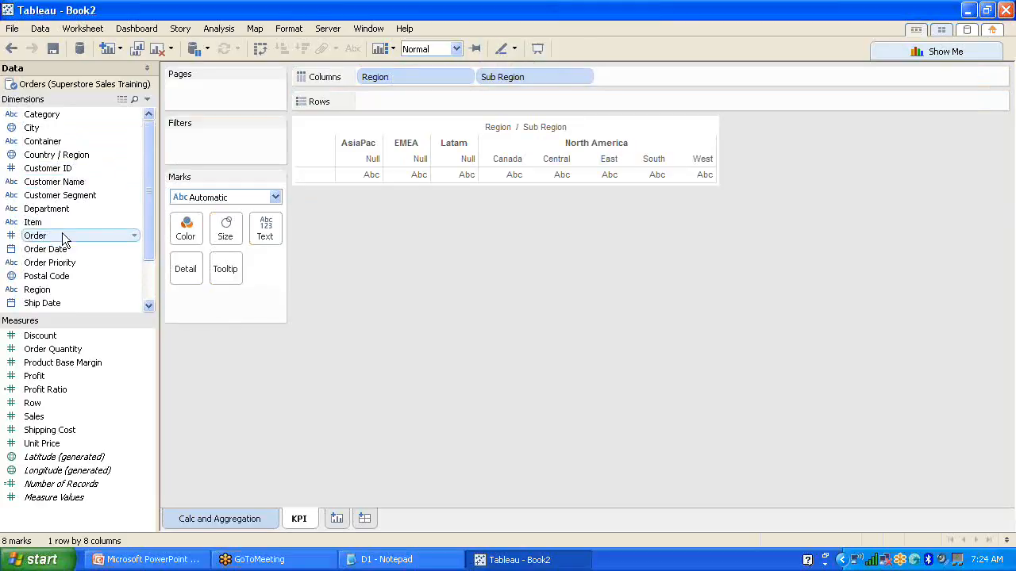
left_click_drag(65, 215, 405, 115)
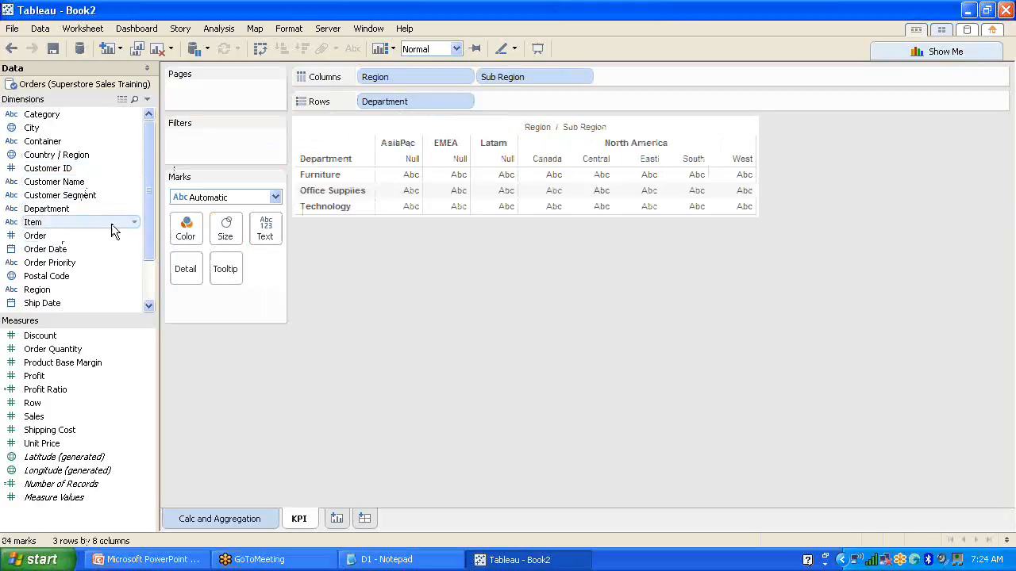
mouse_move(74, 119)
left_mouse_down()
mouse_move(528, 81)
mouse_move(535, 116)
mouse_move(534, 103)
left_mouse_up()
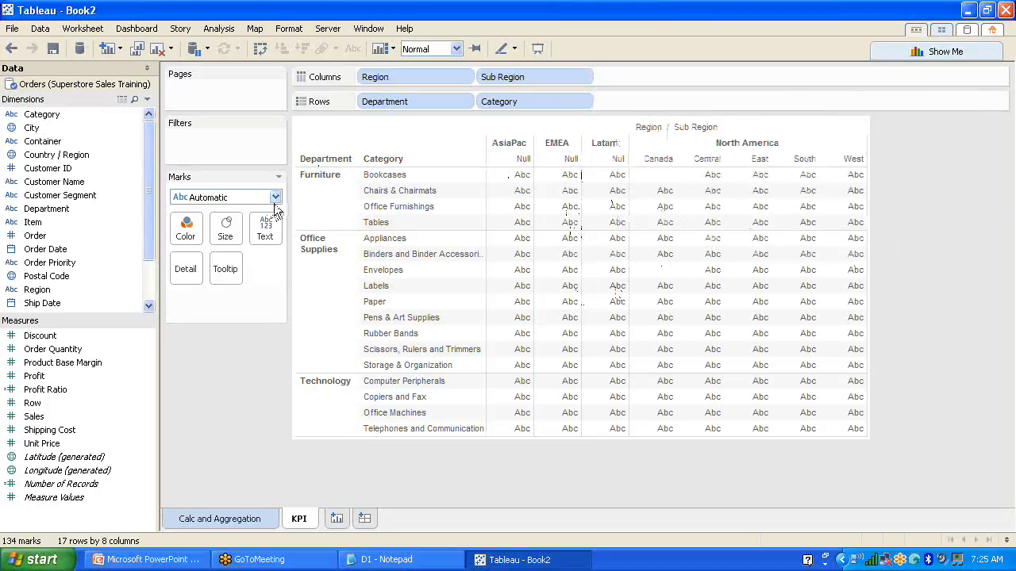
- Show Profit Ratio as the text mark in the cells of the region and category table
mouse_move(585, 241)
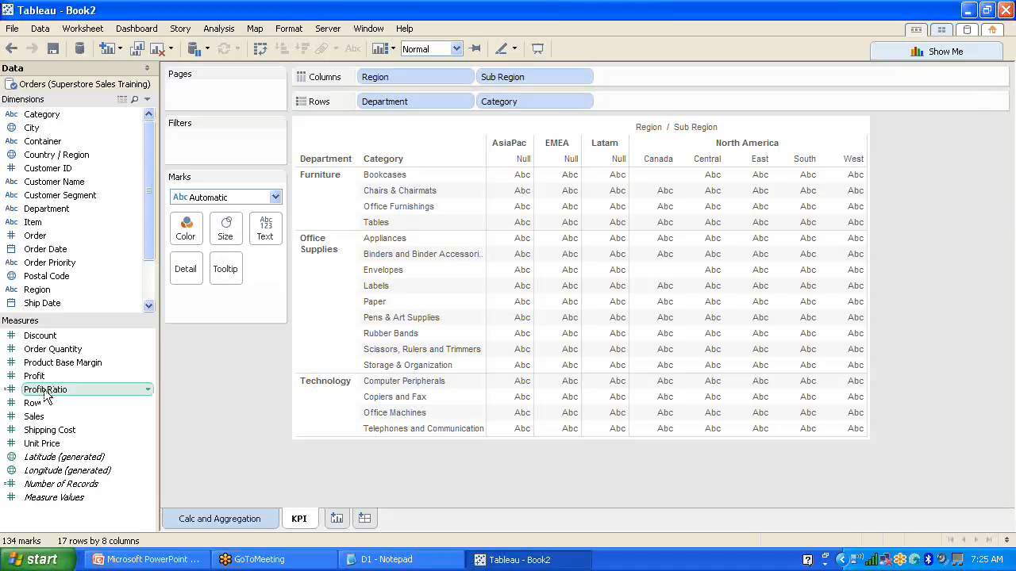
left_click_drag(45, 394, 268, 238)
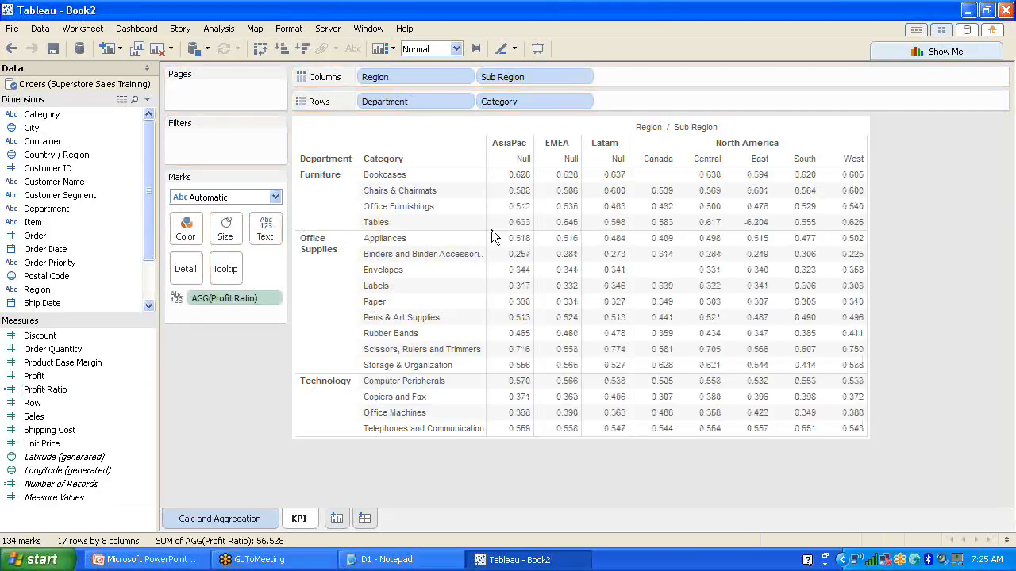
mouse_move(615, 278)
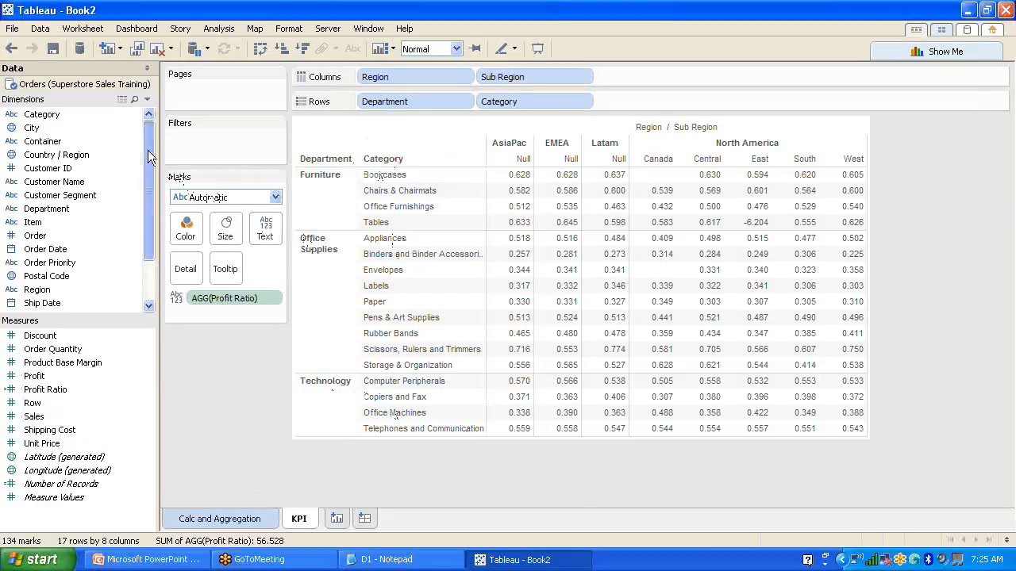
- Start a new calculated field and name it Profit Ratio KPI
left_click_drag(148, 150, 146, 129)
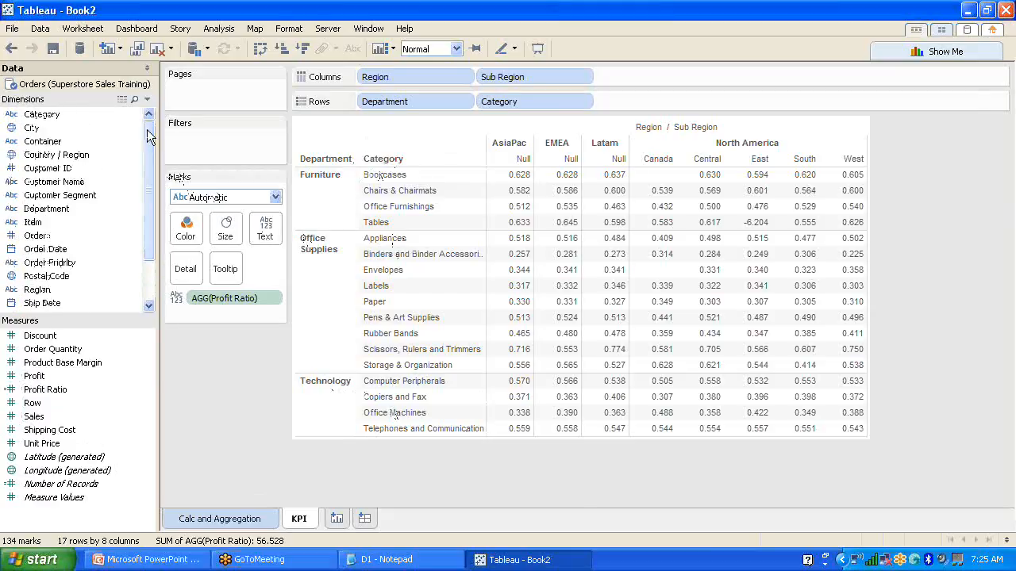
left_click(219, 29)
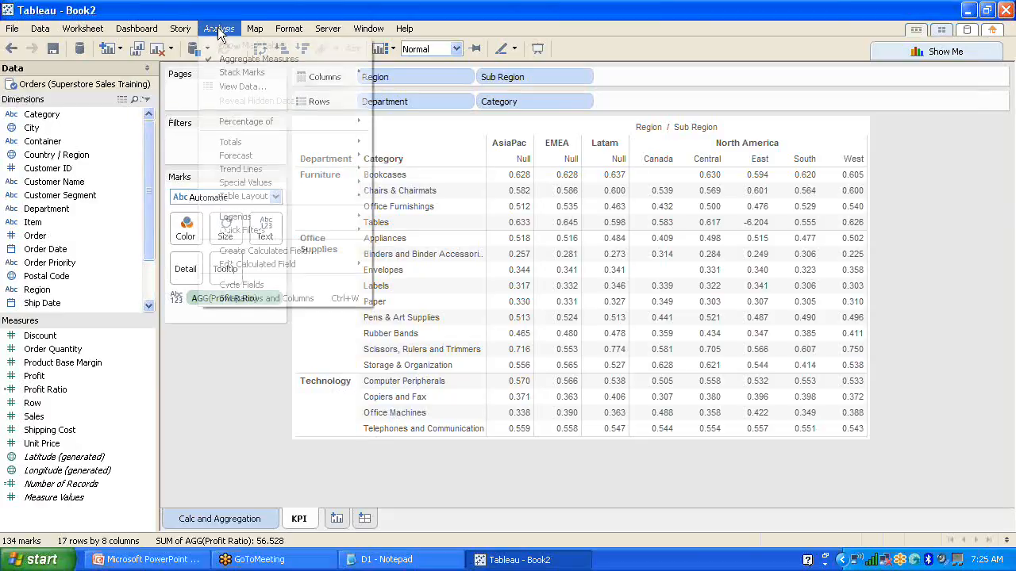
left_click(287, 253)
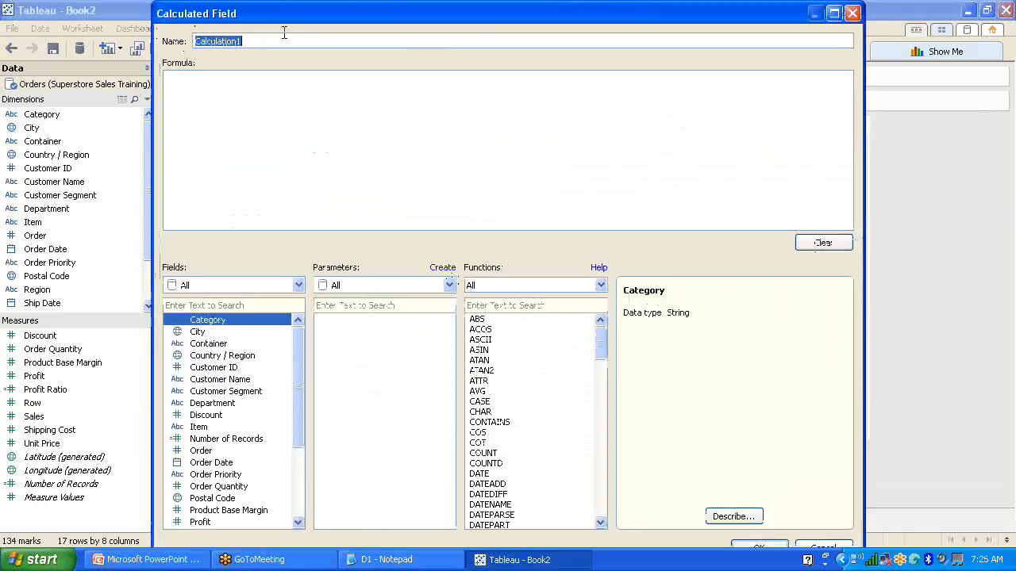
type("Profit Ratio KPI")
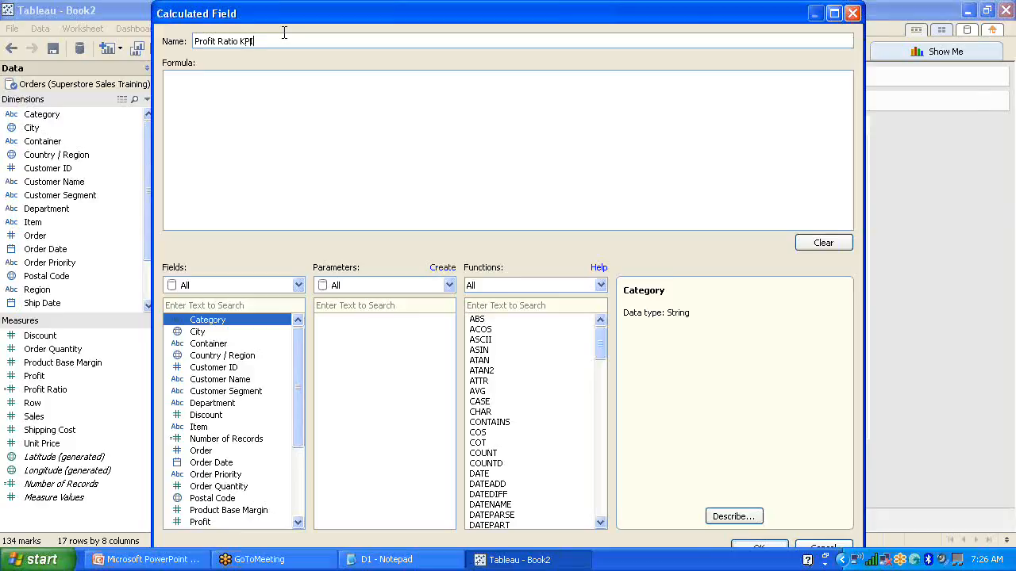
- Lay out the formula skeleton with IF, THEN, ELSEIF and END, putting ELSEIF and END on their own lines
left_click(223, 104)
left_click_drag(601, 357, 601, 395)
double_click(487, 392)
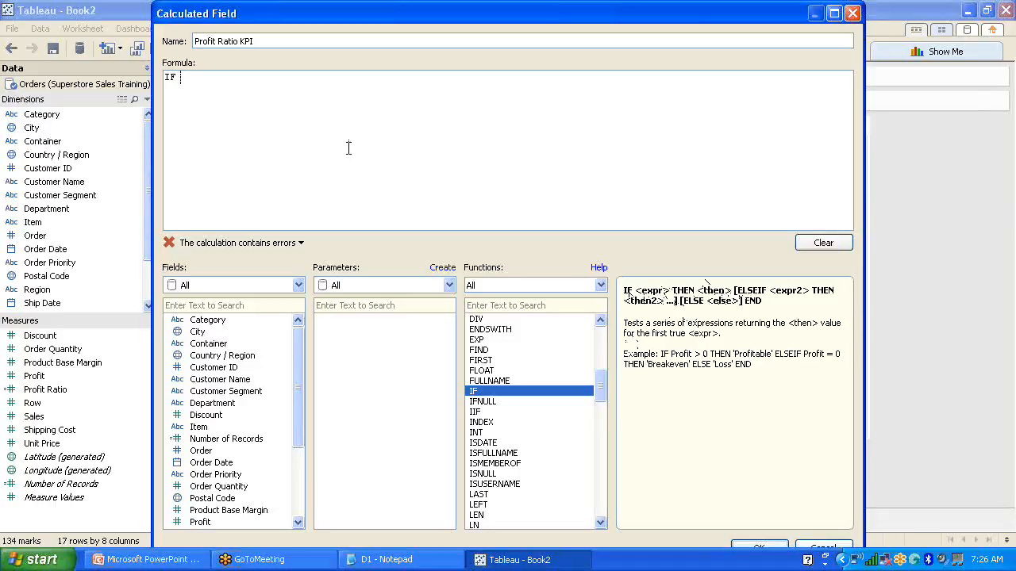
type("THEN")
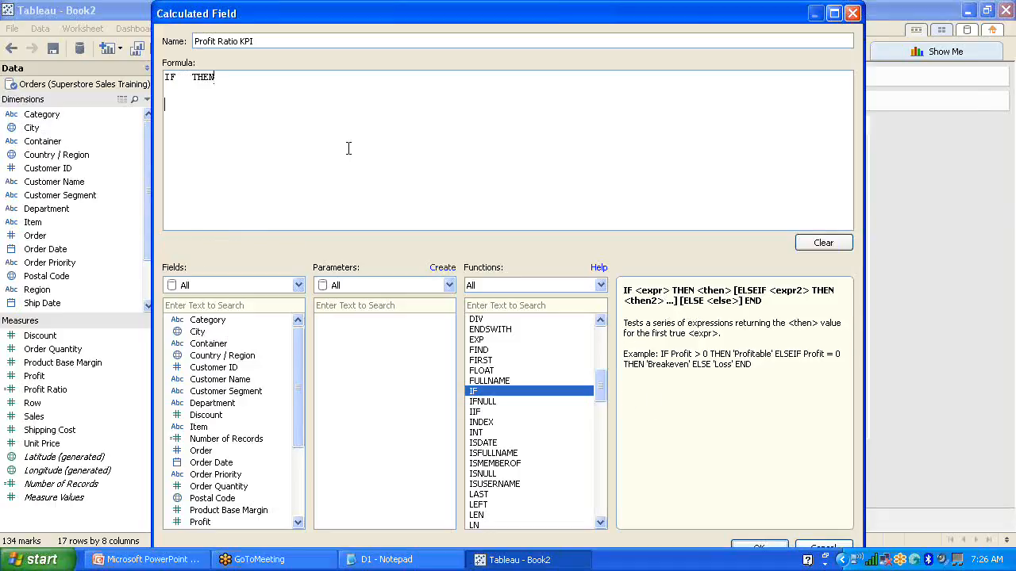
type("ELSEIF")
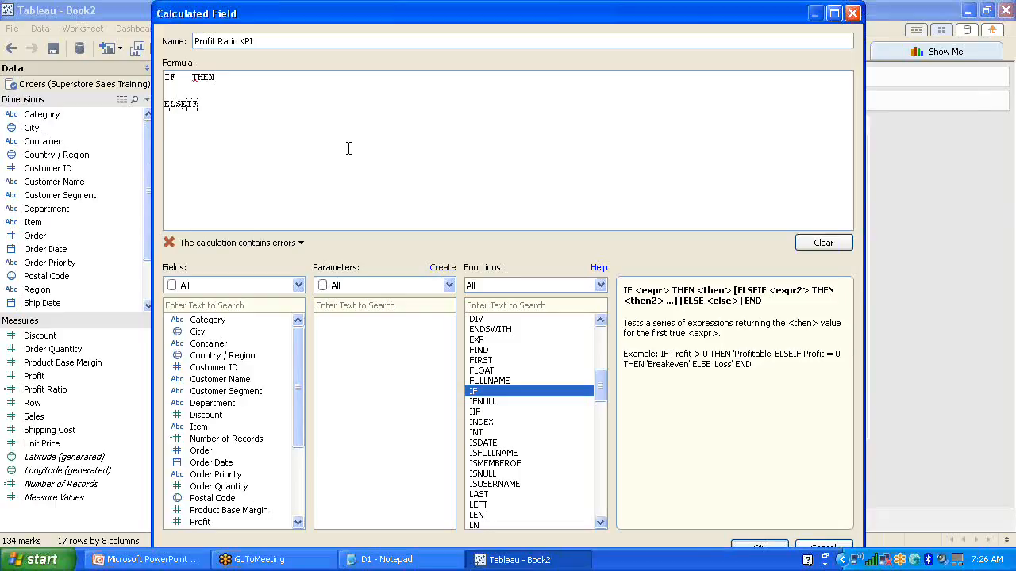
key("Return")
key("Return")
type("END")
- Complete the first condition of the formula as IF [Profit Ratio] >=.5 THEN "GREAT"
left_click(213, 91)
left_click(181, 76)
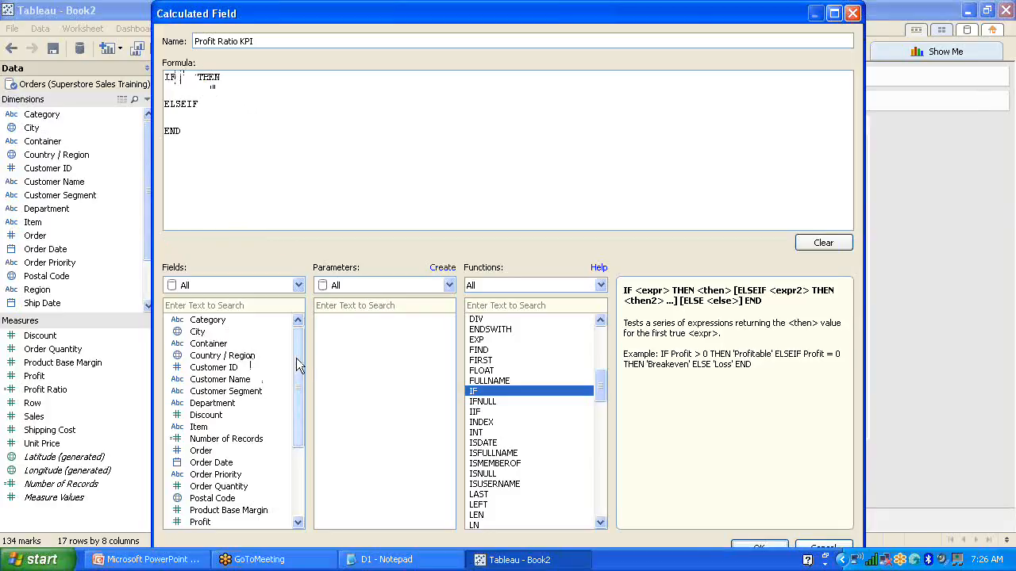
left_click_drag(298, 356, 298, 414)
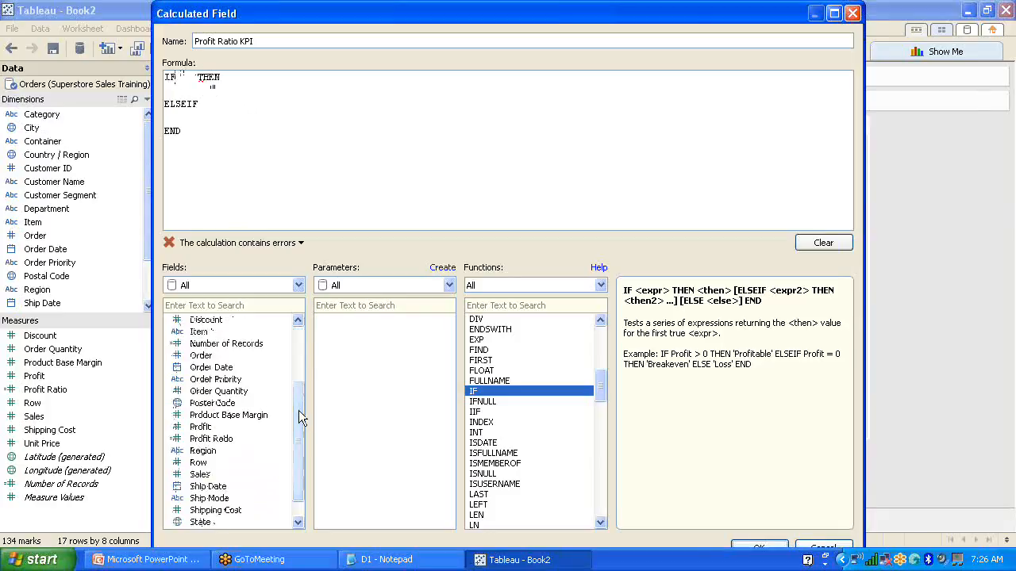
double_click(213, 440)
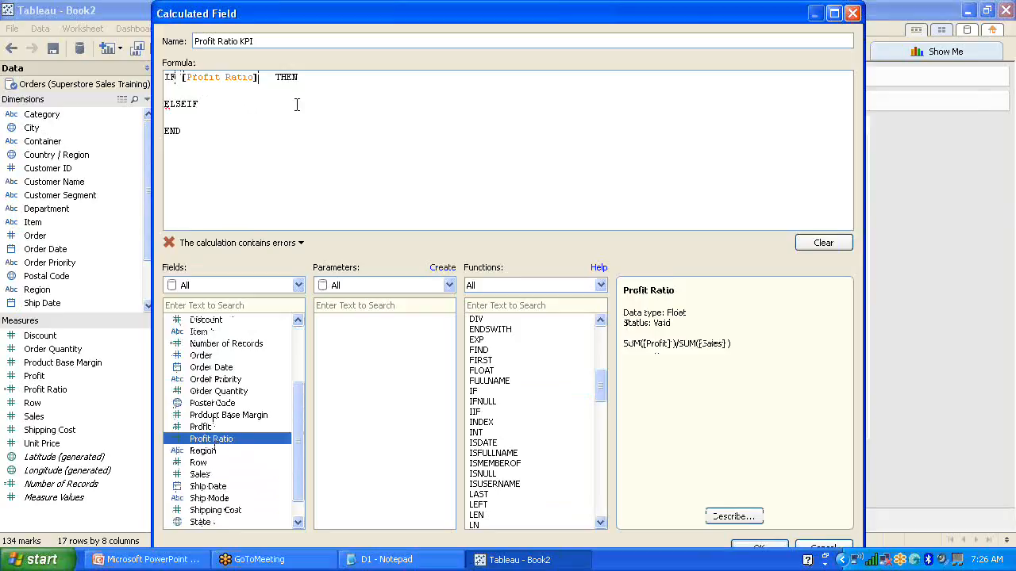
type(">= ")
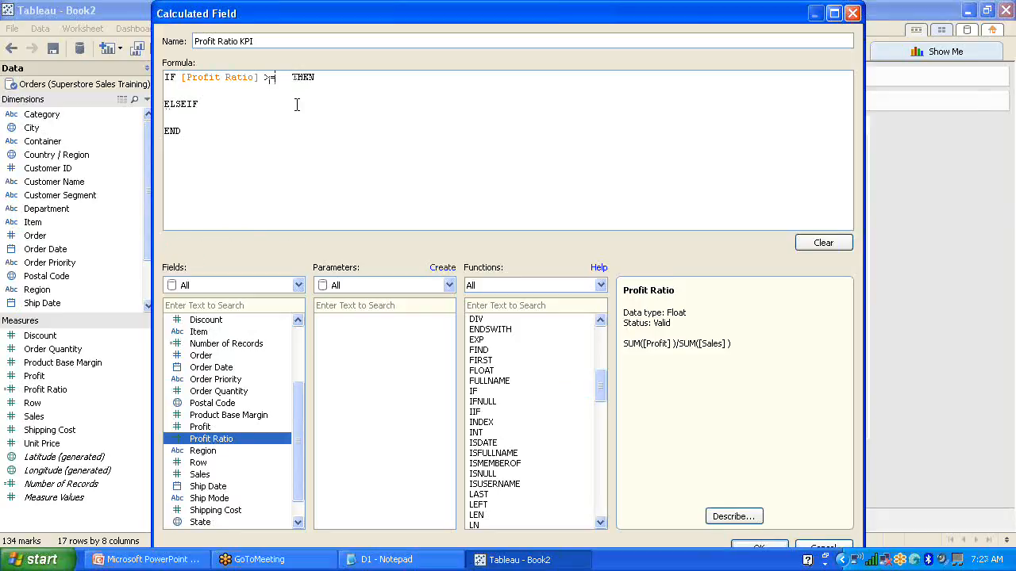
type(".5")
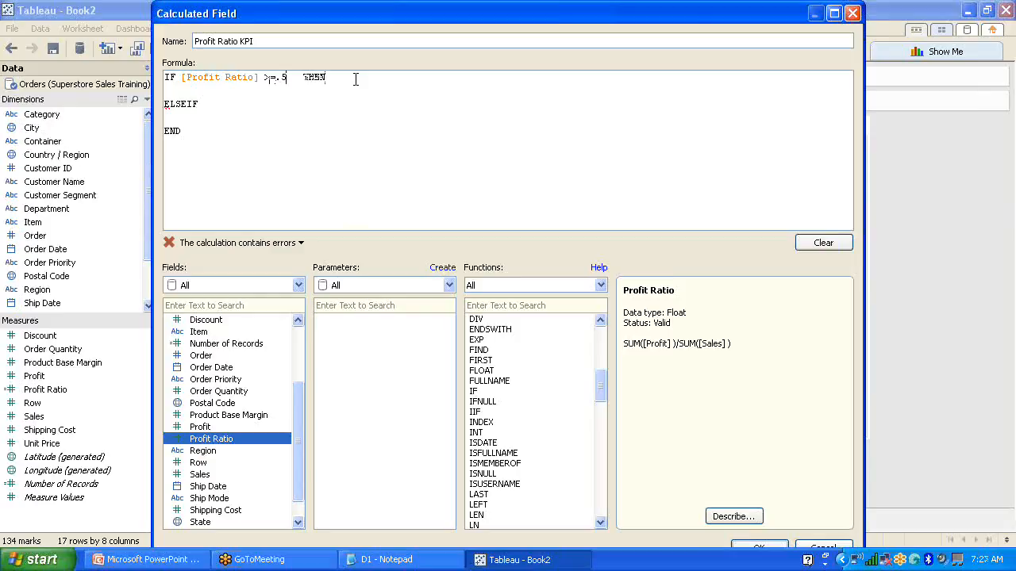
type("   THEN \"")
type("\"")
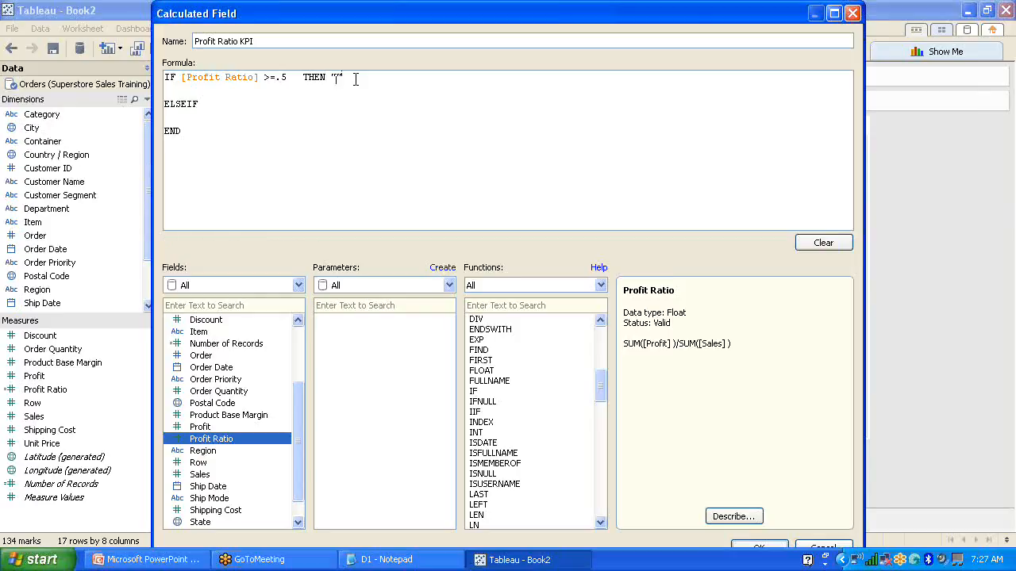
type("GREAT")
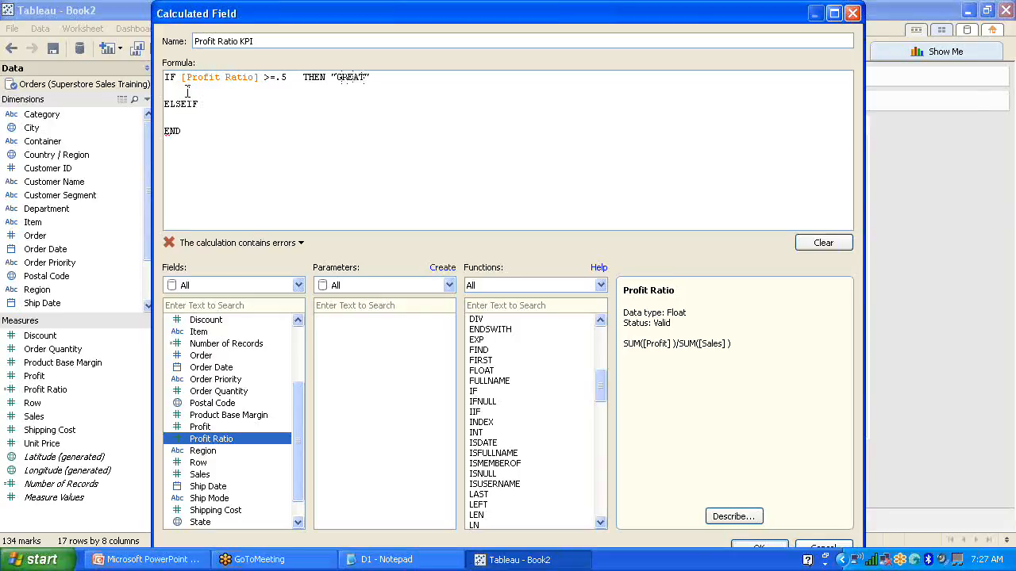
- Close the gap above ELSEIF and complete that line as ELSEIF [Profit Ratio] >= .25 THEN "GOOD"
key("Delete")
double_click(221, 439)
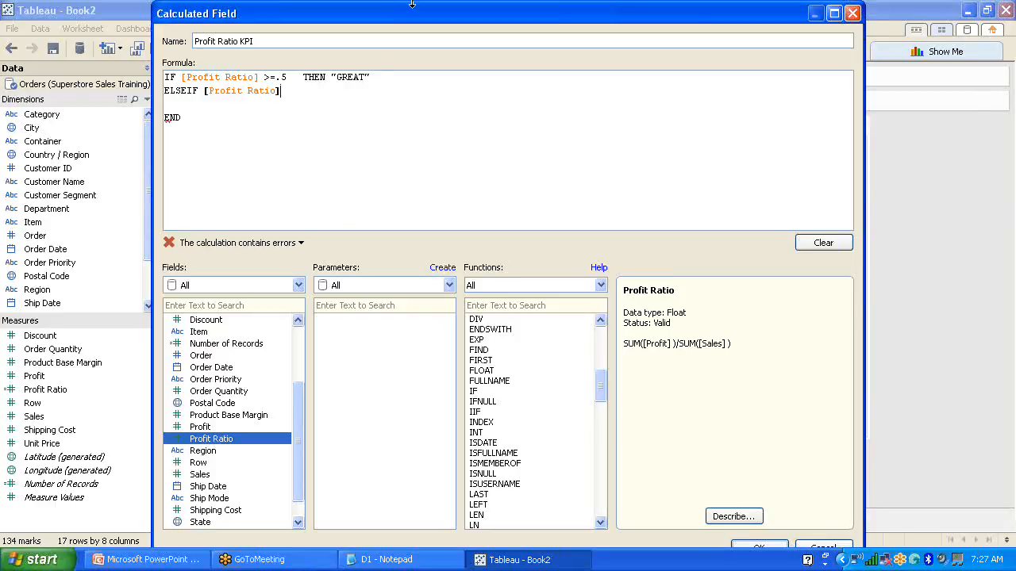
type(">=")
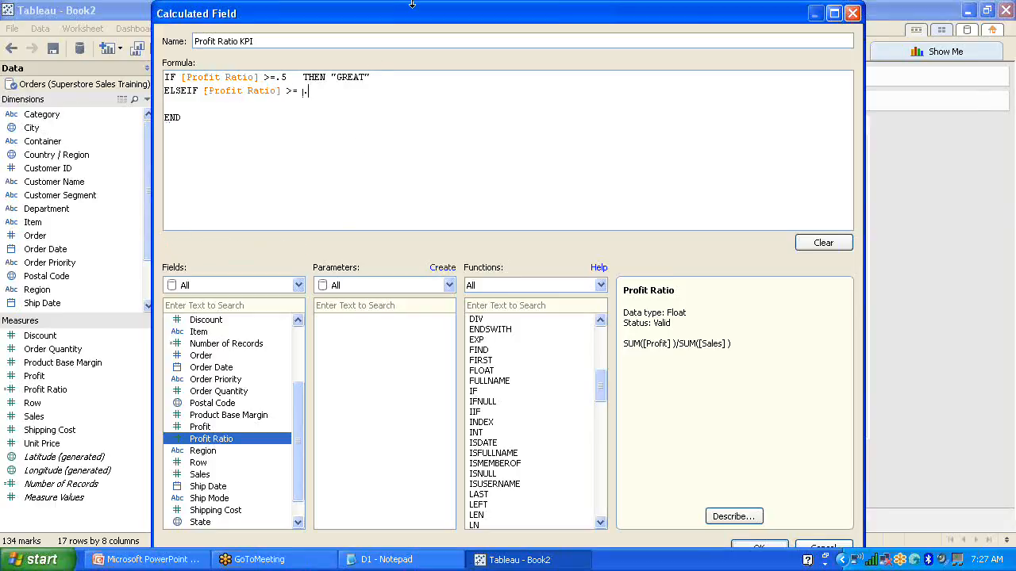
type(" .25")
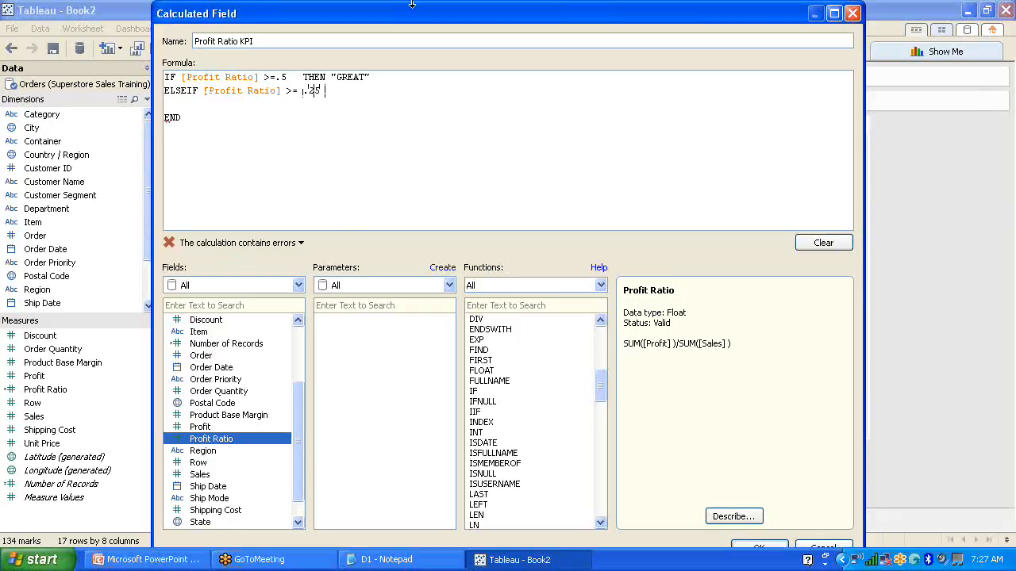
type(" THEN ")
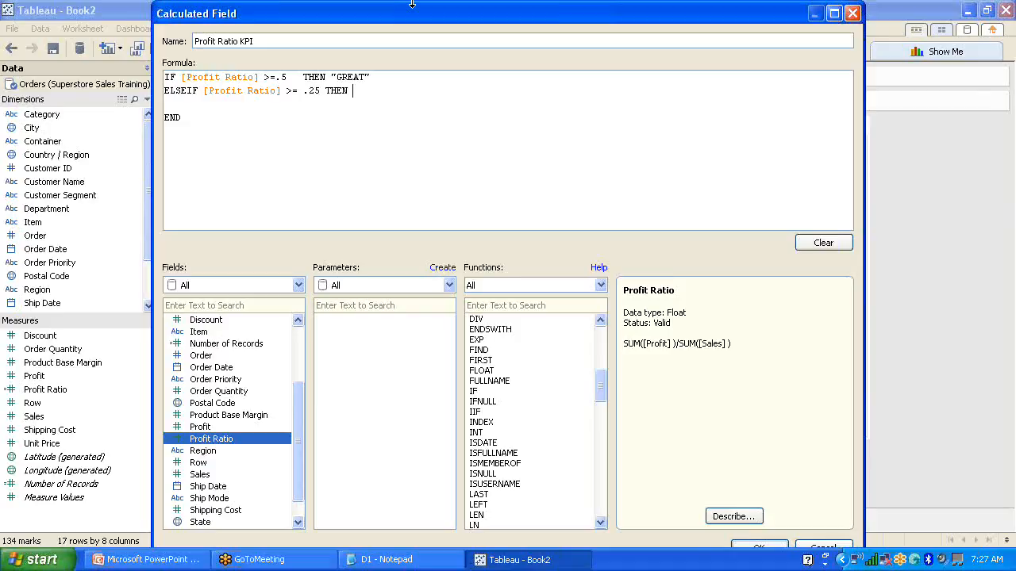
type("\"GOOD")
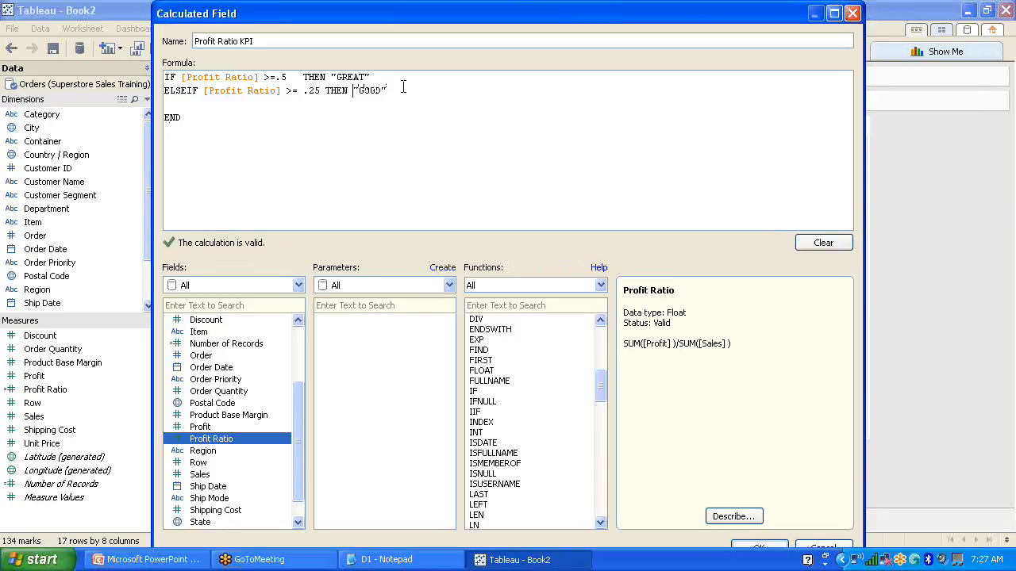
- Add the fallback line ELSE "NEEDS IMPROVEMENT" before END and remove the blank line between them
key("Return")
type("ELSE")
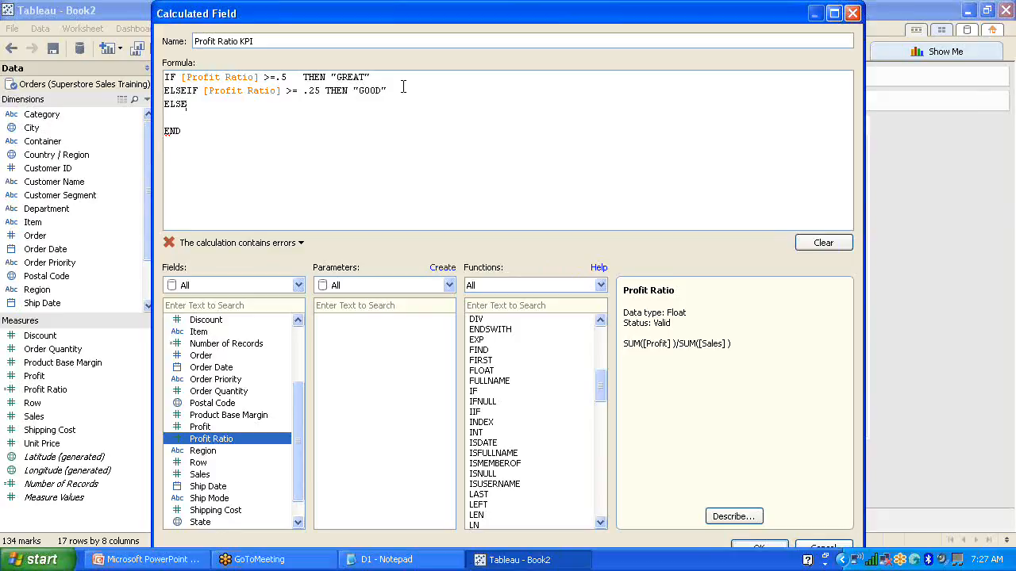
type(" \"")
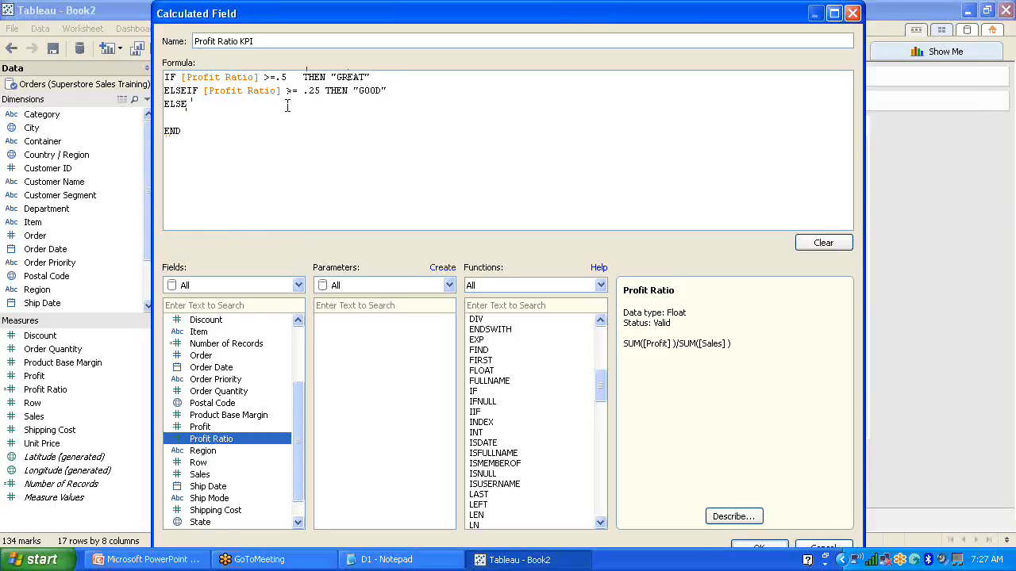
type("\"\"")
key("Left")
type("NNEDS IMPROVEMENT")
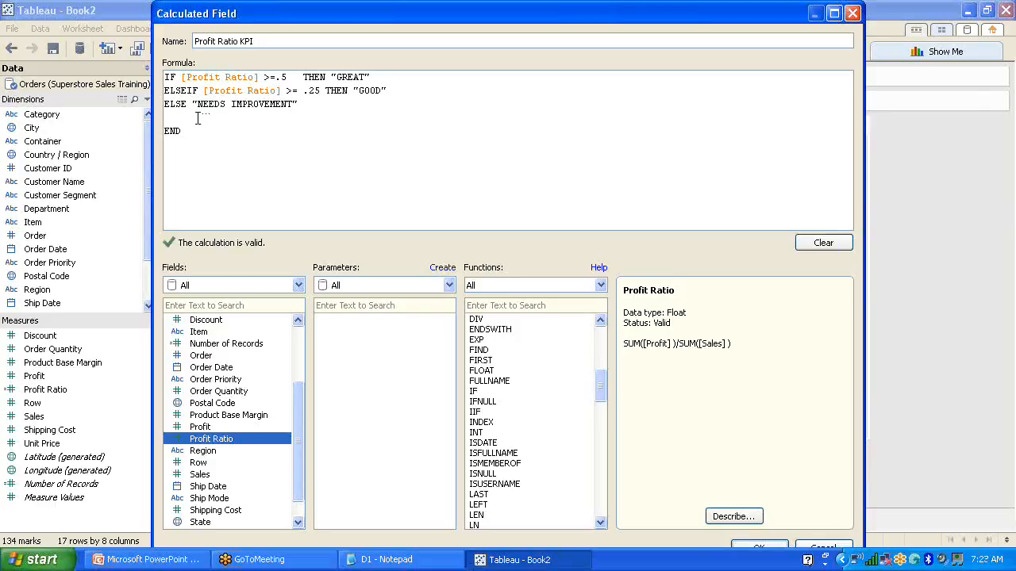
key("Delete")
- Copy and delete the ELSEIF line of the formula, and paste it back between the IF and ELSE lines
left_click_drag(395, 90, 162, 90)
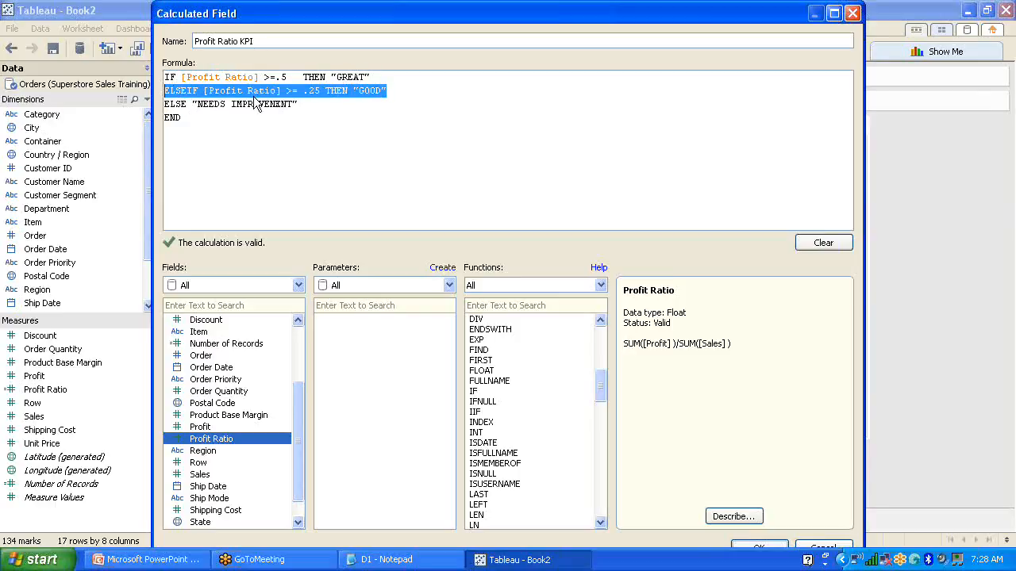
left_click(280, 164)
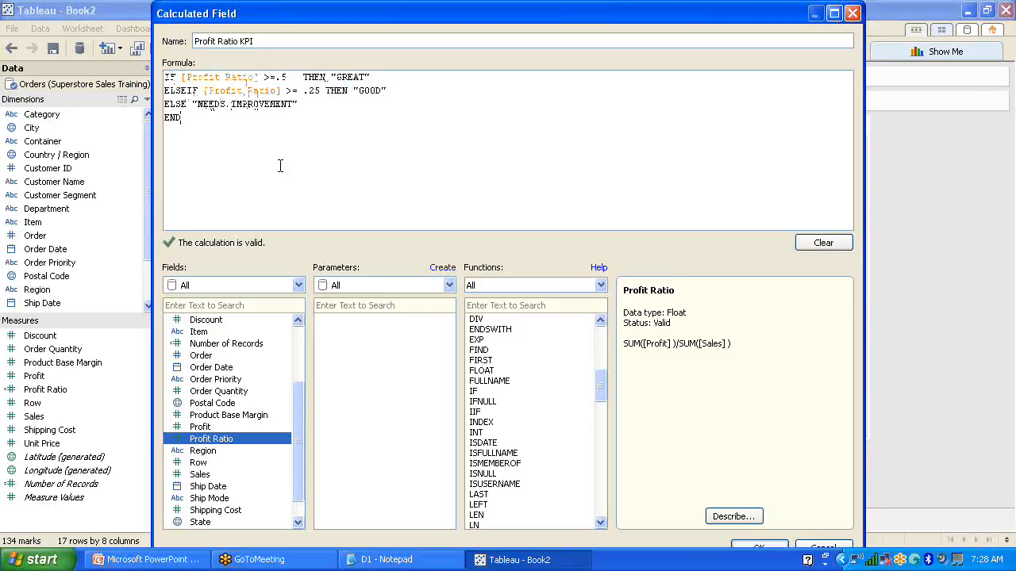
left_click_drag(164, 90, 389, 92)
key("ctrl+c")
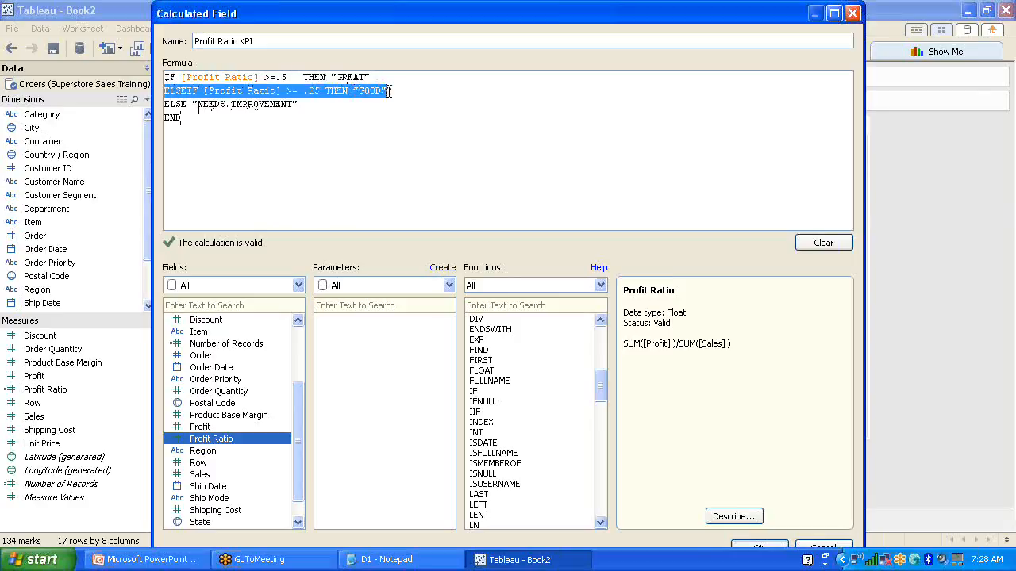
key("Delete")
key("Delete")
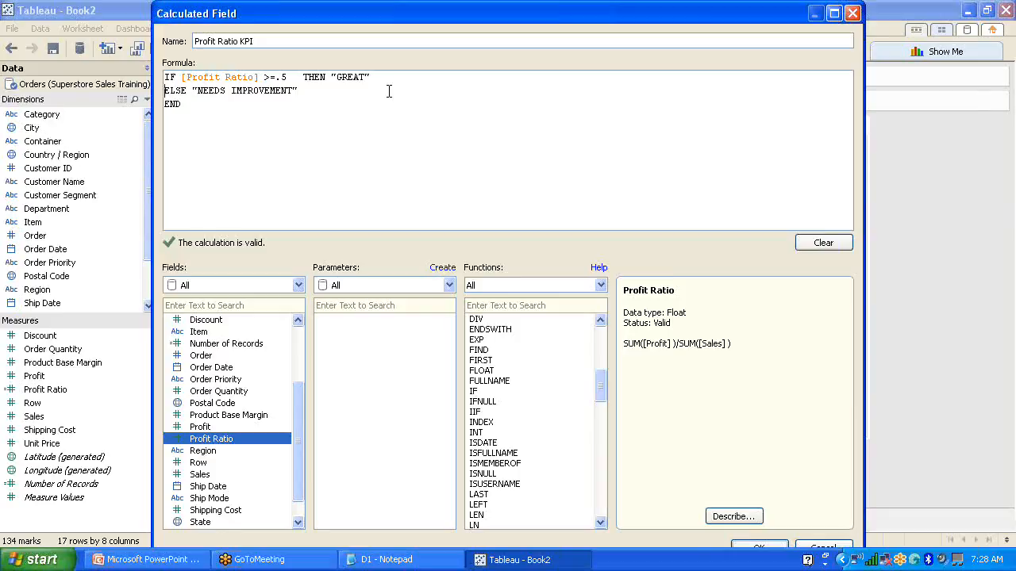
key("Return")
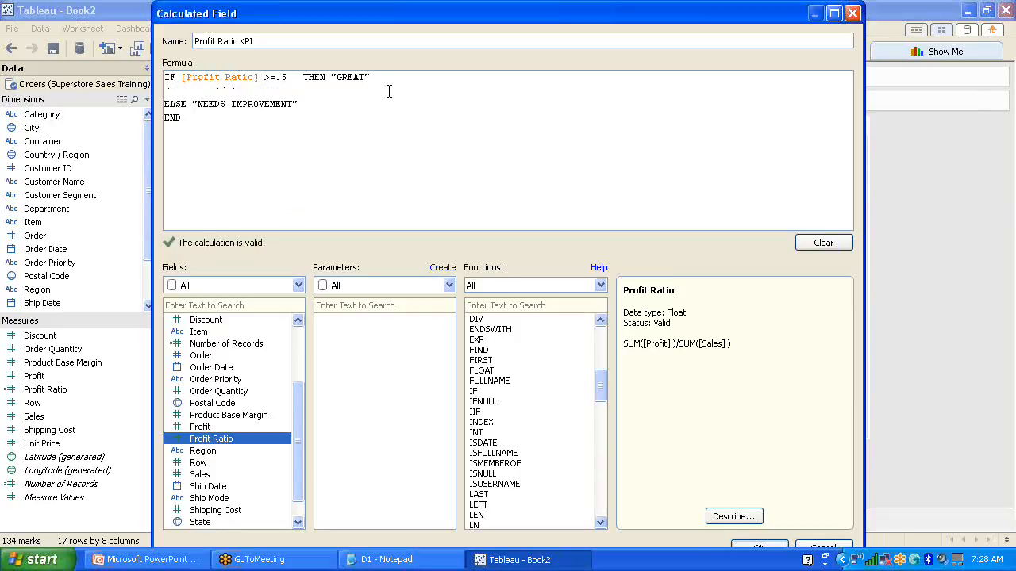
key("ctrl+v")
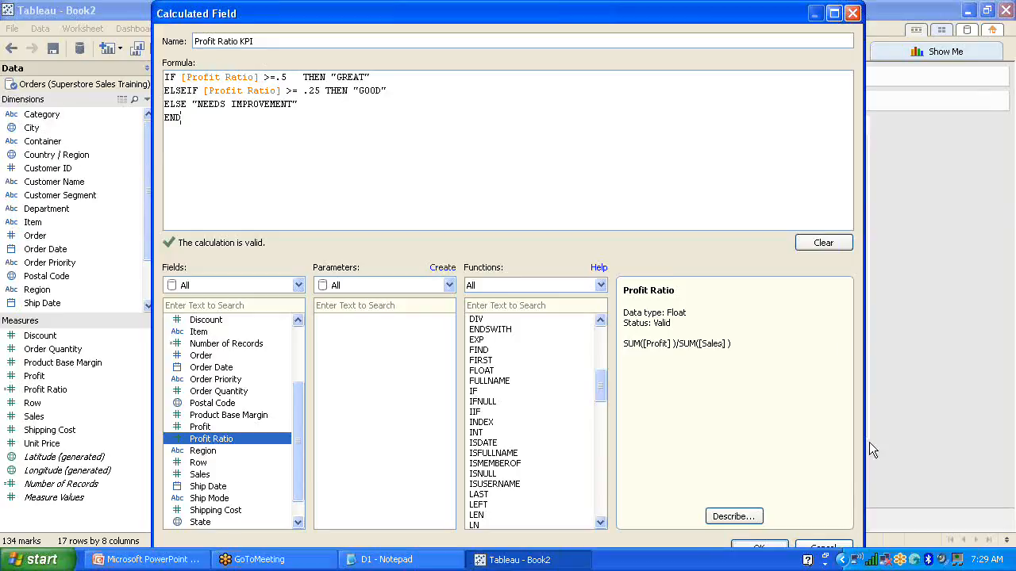
- Save the Profit Ratio KPI calculated field and remove AGG(Profit Ratio) from the marks of the KPI sheet
left_click(761, 548)
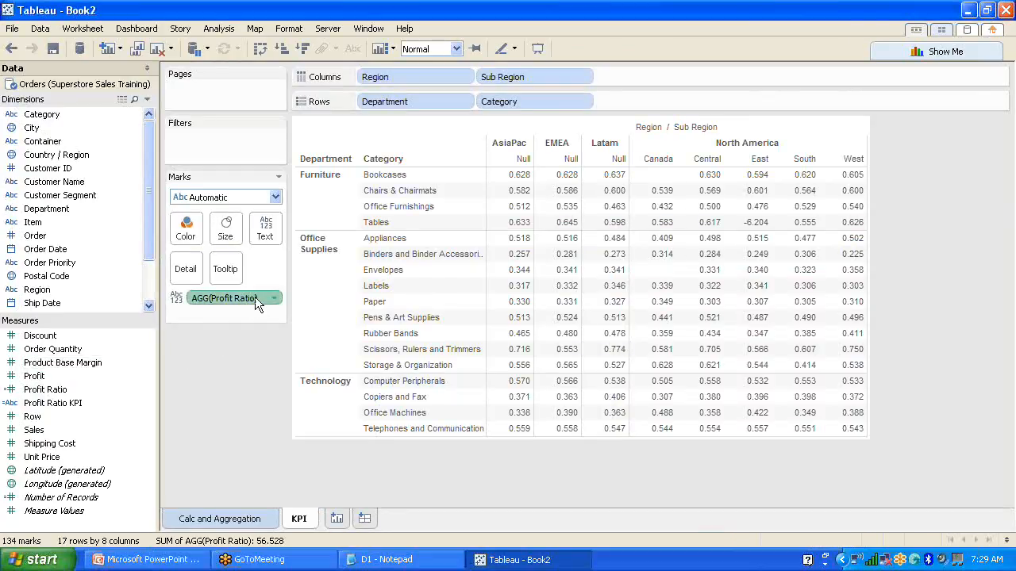
key("Delete")
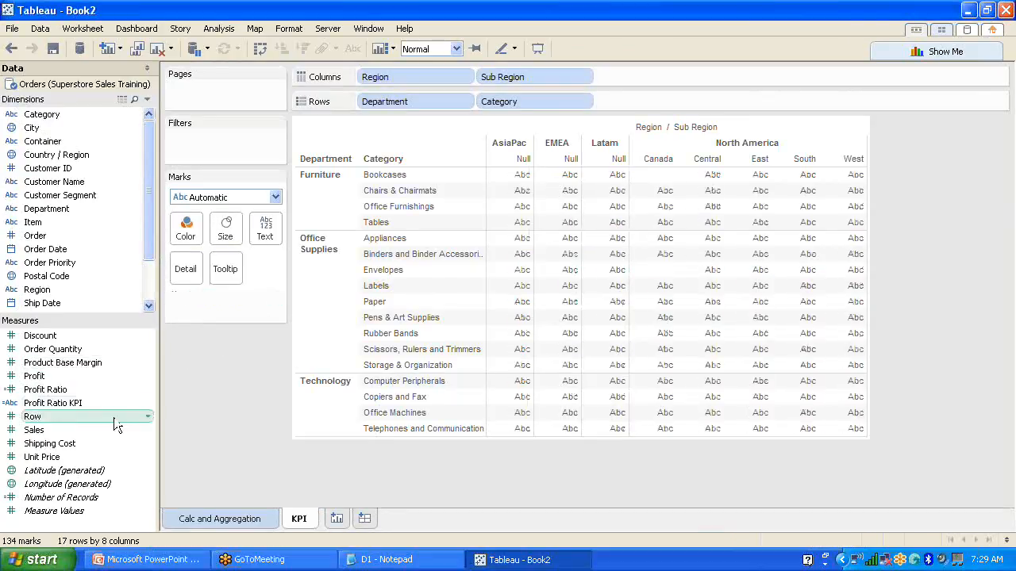
- Set the mark type to Shape and encode Profit Ratio KPI as the shape of the marks
left_click(66, 405)
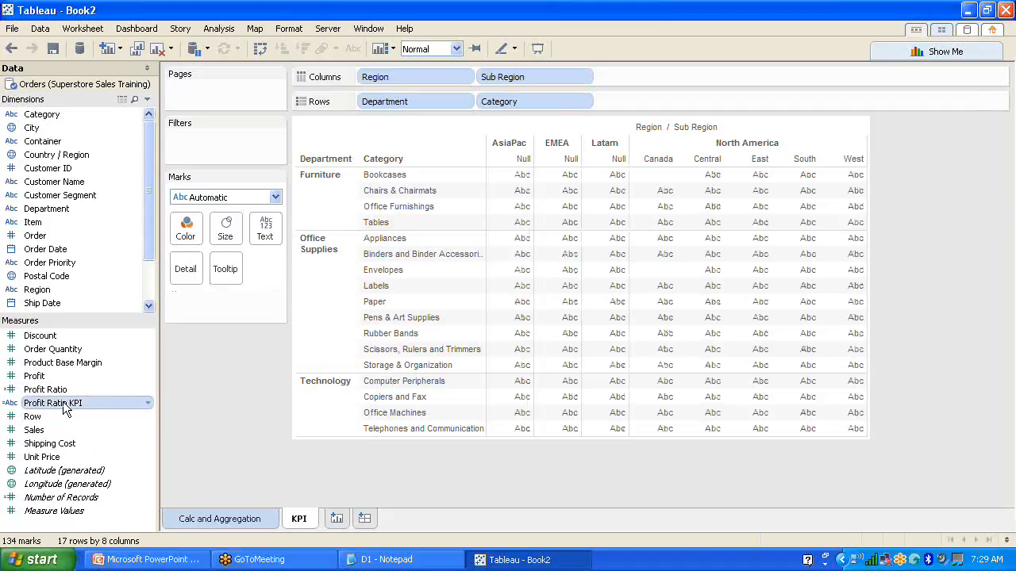
left_click(274, 198)
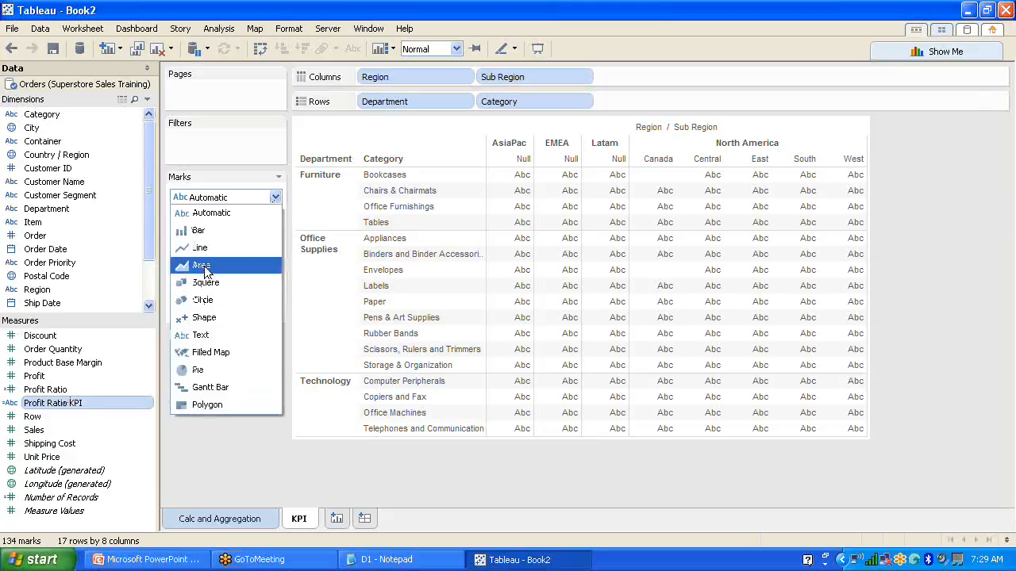
left_click(212, 316)
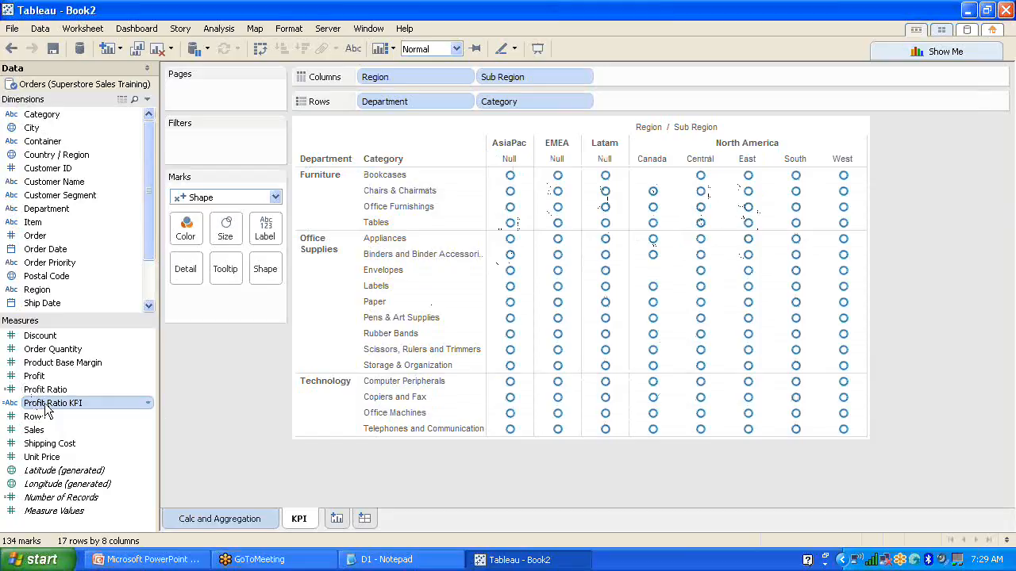
left_click_drag(46, 410, 267, 272)
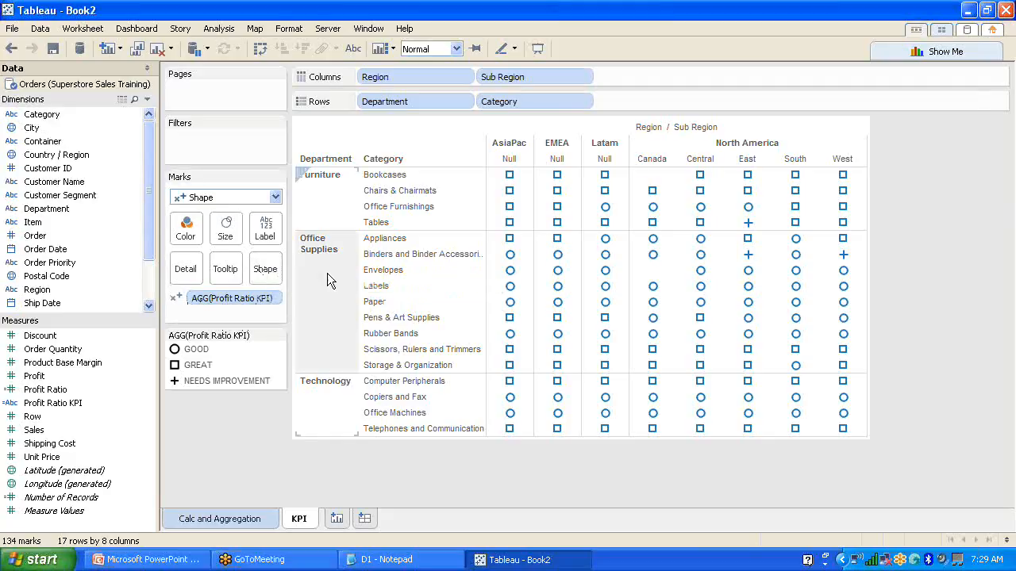
left_click(277, 196)
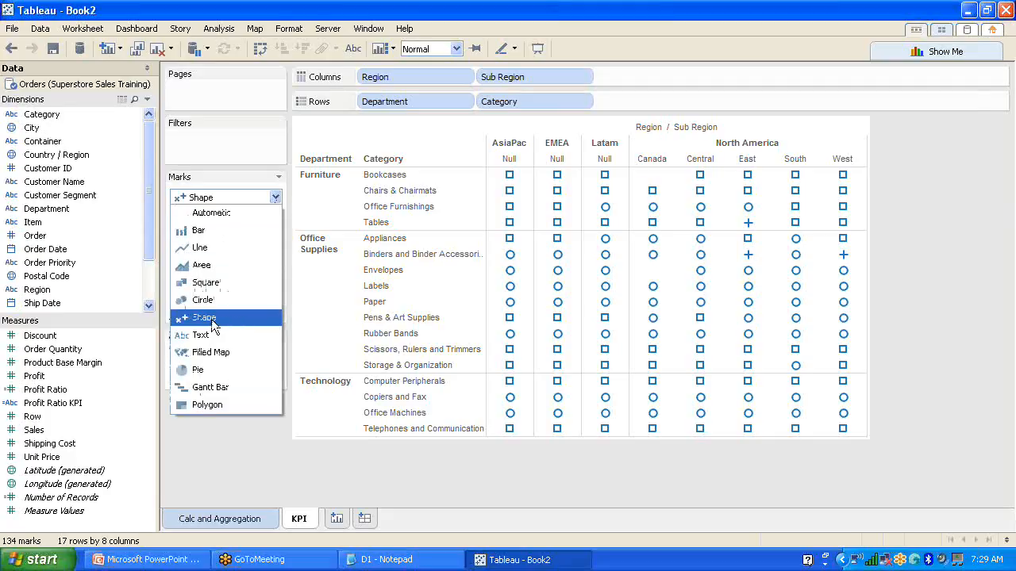
left_click(212, 319)
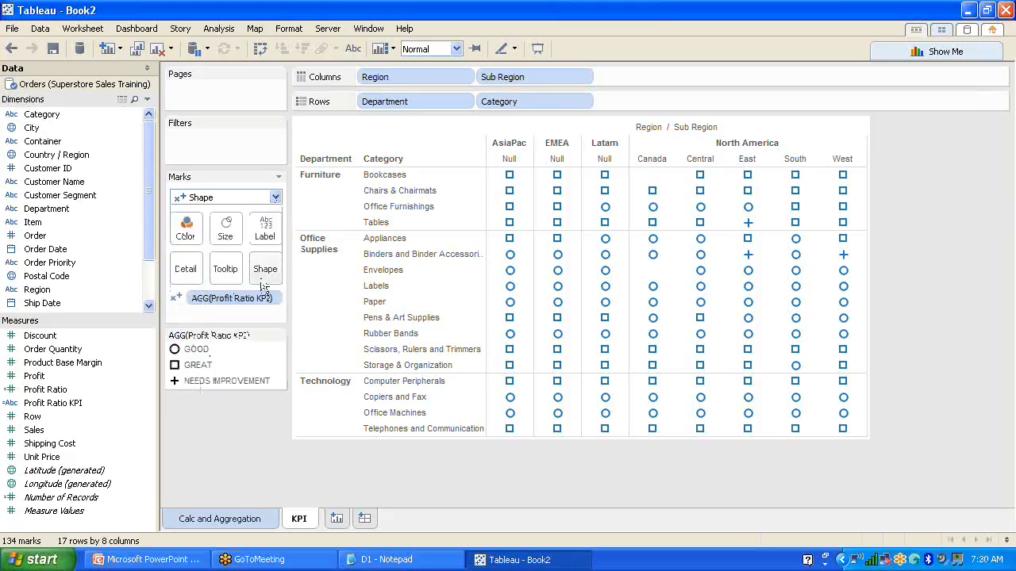
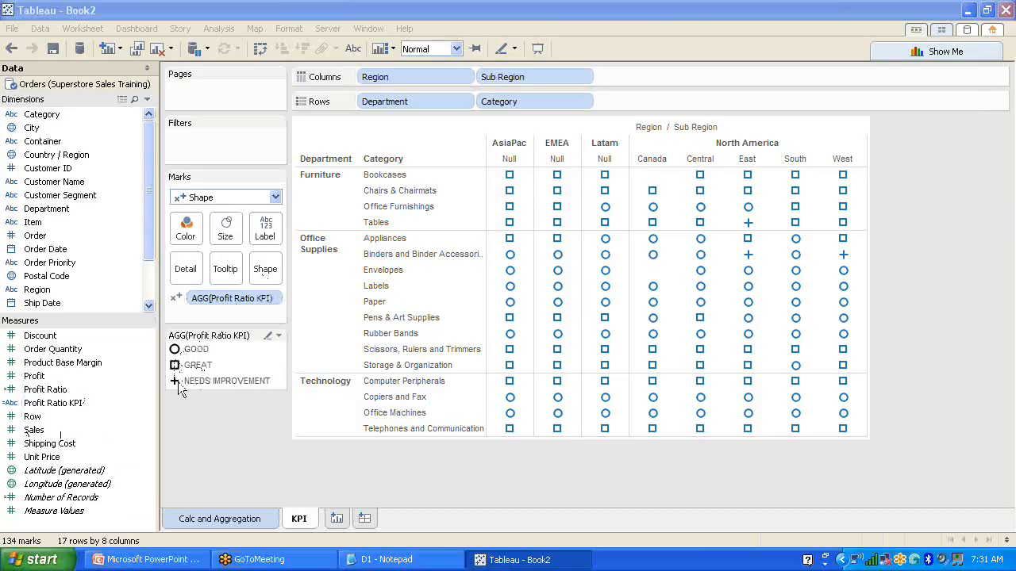
- Switch the Profit Ratio KPI shapes to the KPI palette and assign the green check mark to GOOD
left_click(273, 273)
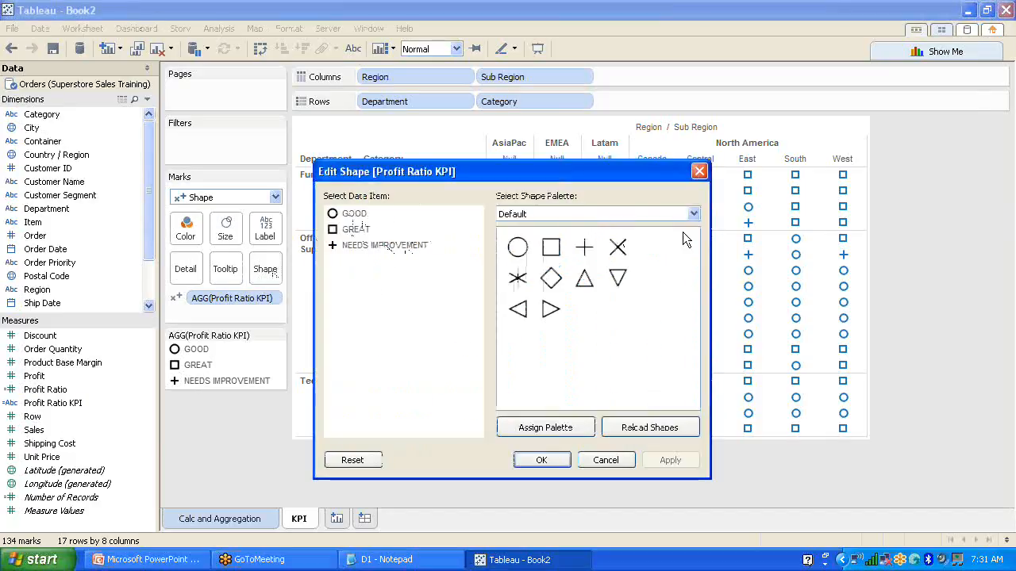
left_click(694, 214)
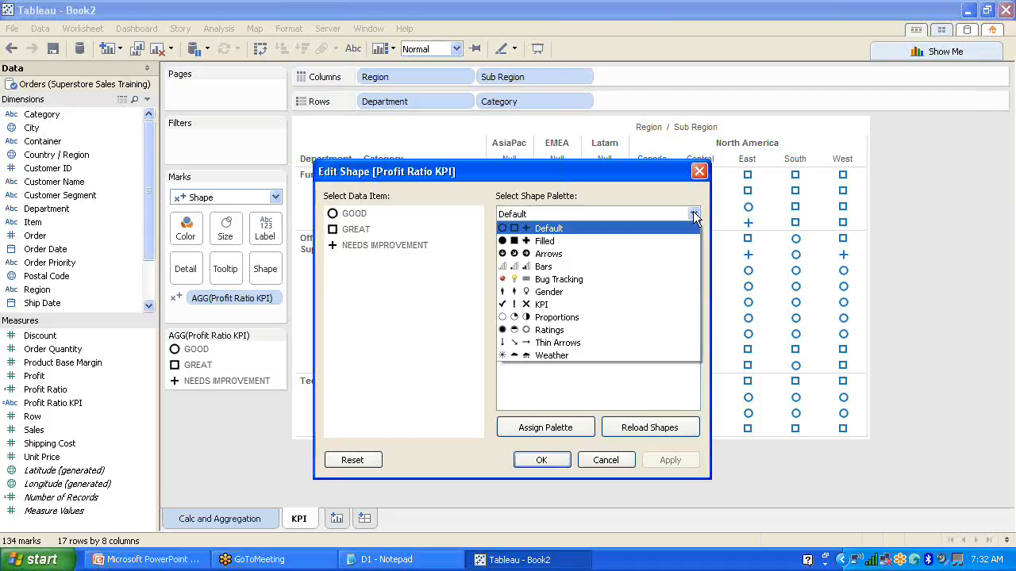
left_click(559, 306)
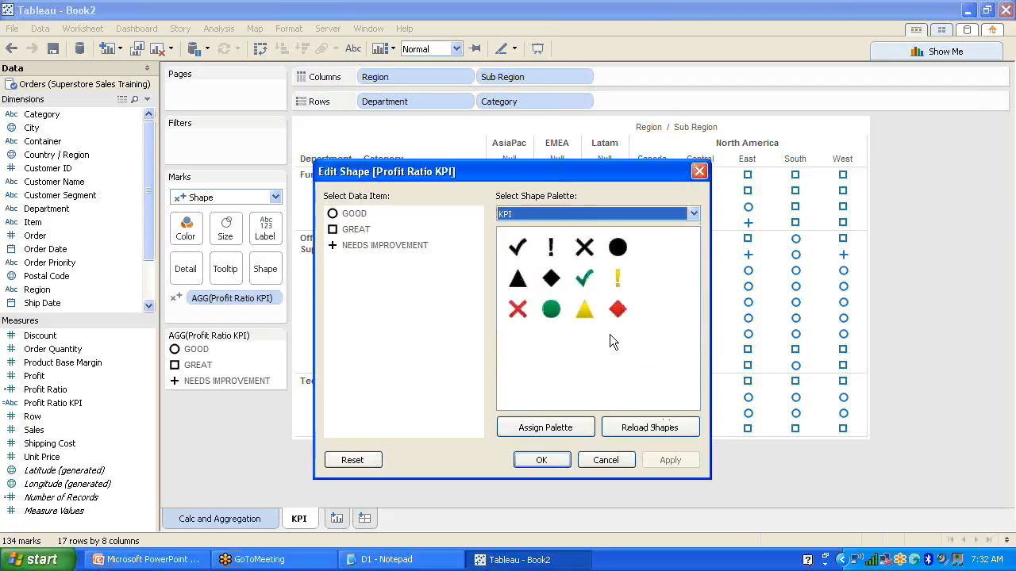
left_click(350, 214)
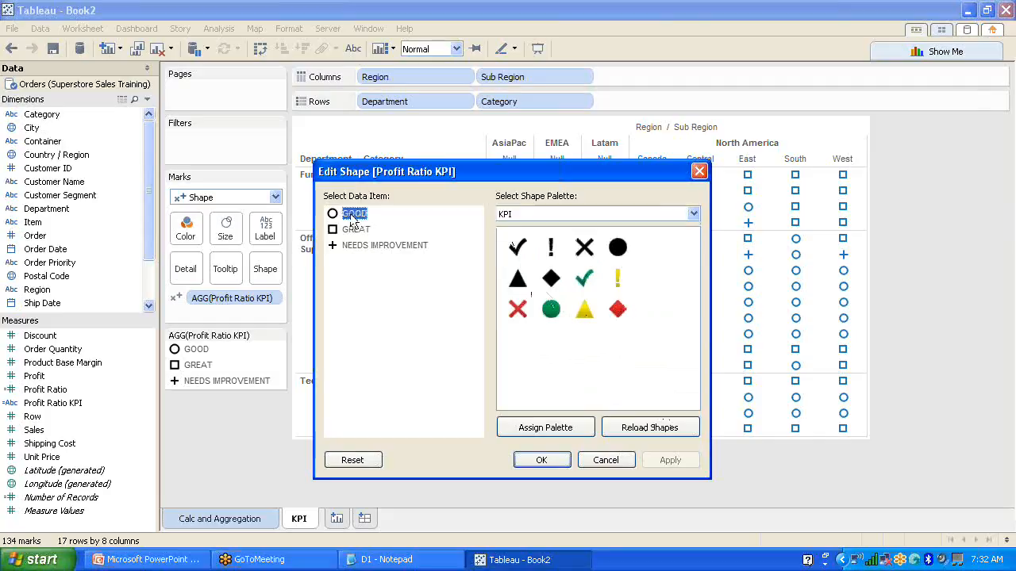
left_click(585, 290)
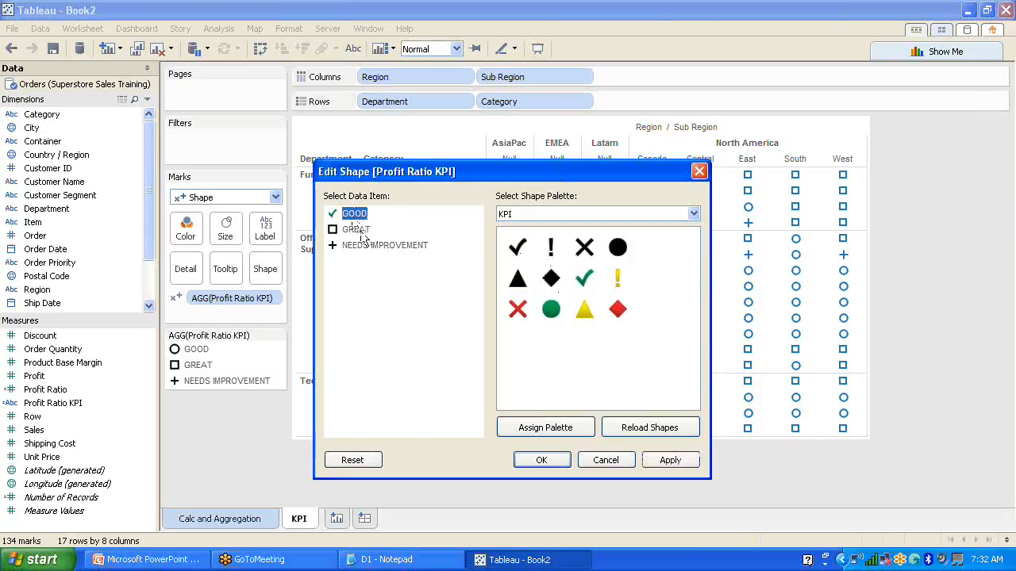
- Assign the yellow exclamation mark to GREAT and the black triangle to NEEDS IMPROVEMENT, and apply the shapes
left_click(356, 229)
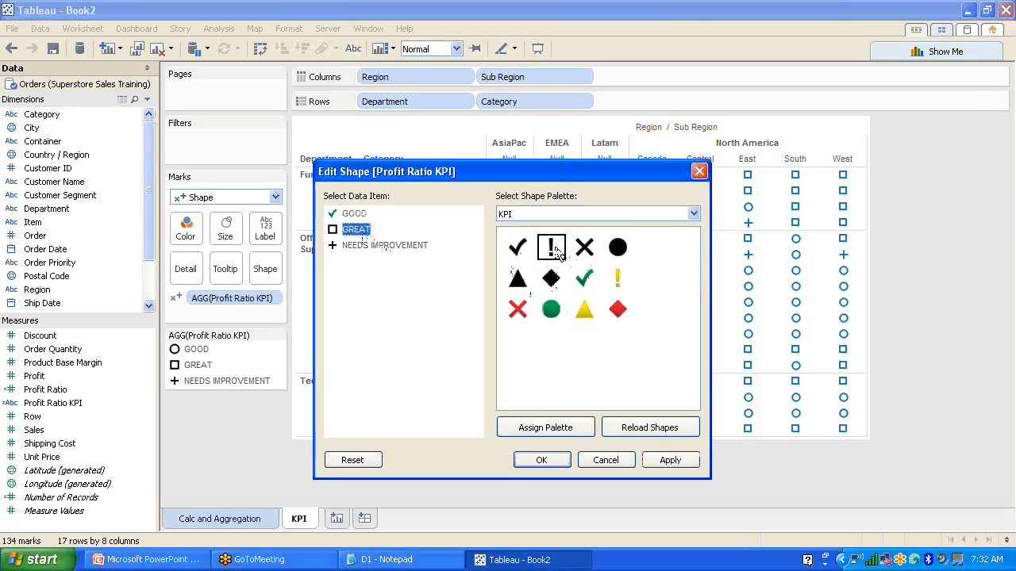
left_click(618, 279)
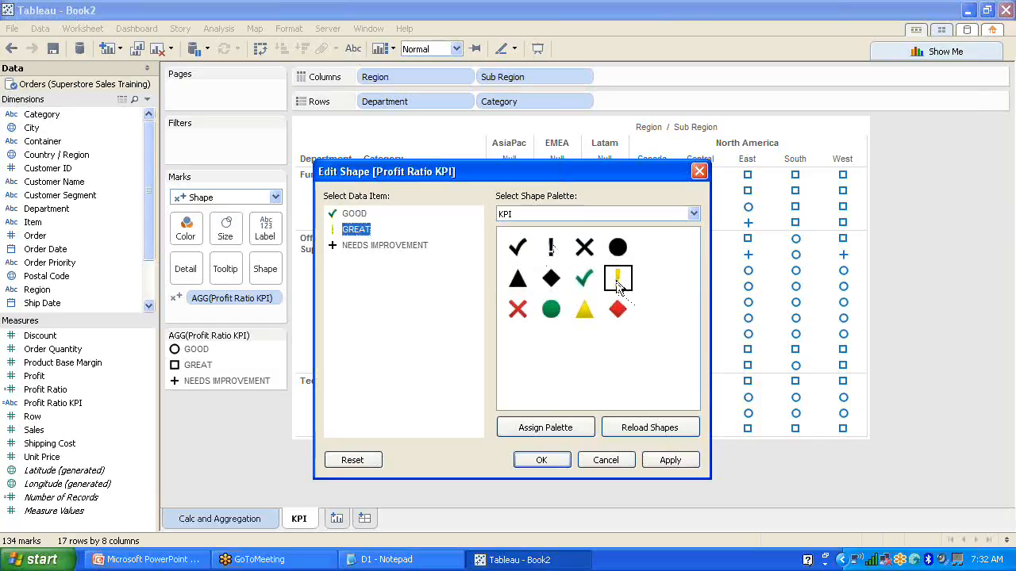
left_click(408, 246)
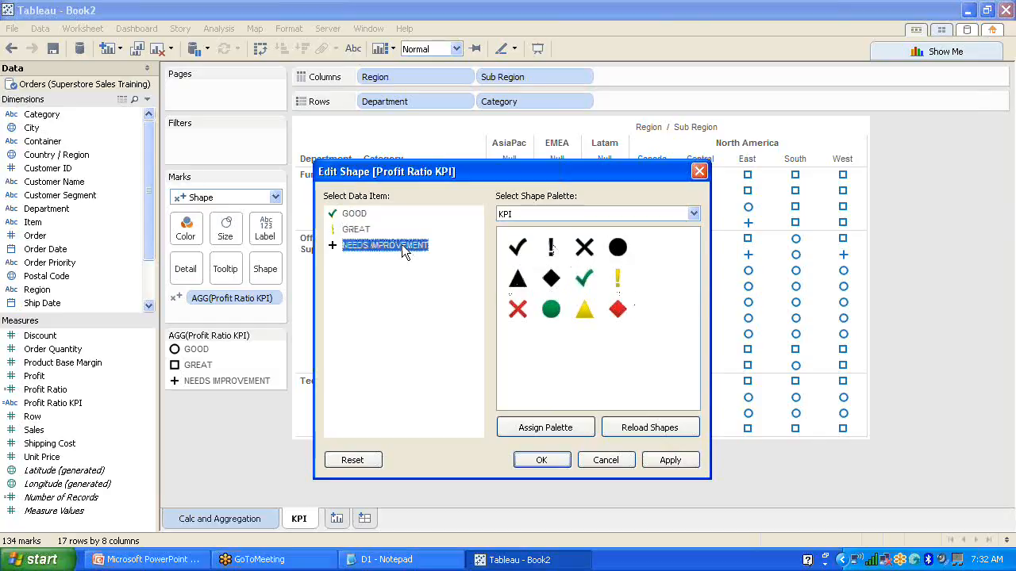
left_click(518, 279)
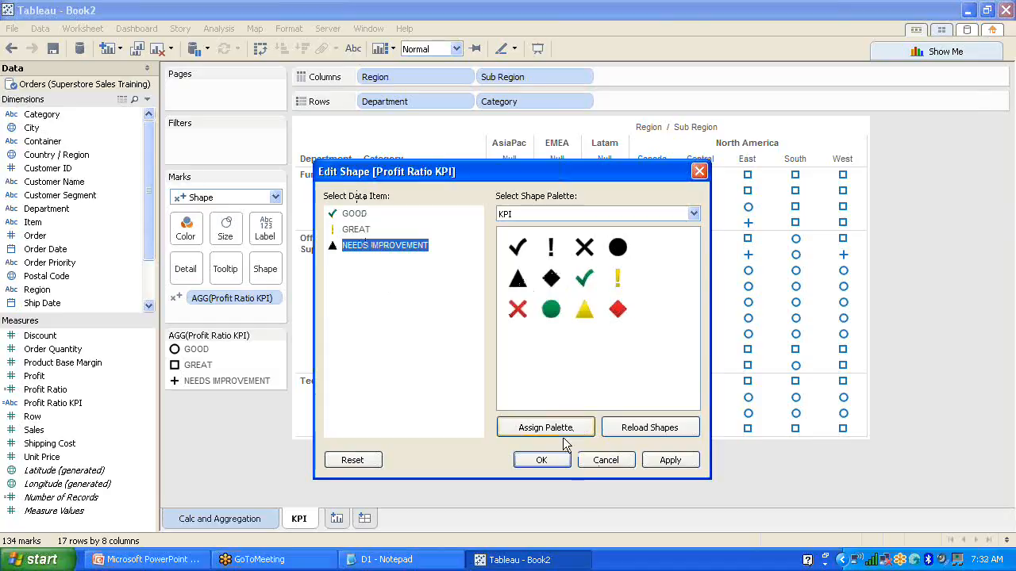
left_click(669, 462)
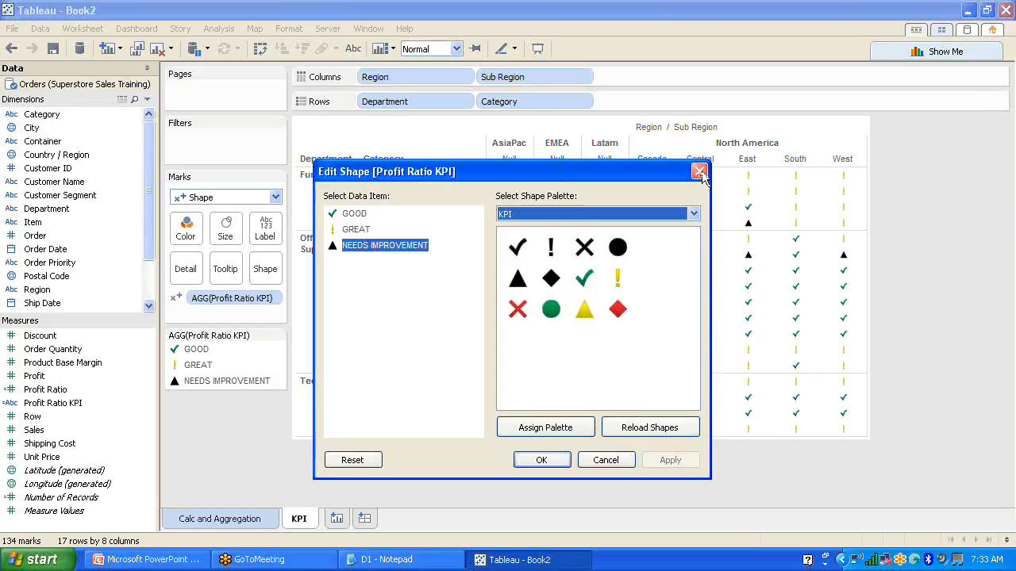
- Assign the black exclamation mark to GREAT and the red cross to NEEDS IMPROVEMENT, apply the shapes and close the shape editor
left_click_drag(616, 175, 837, 148)
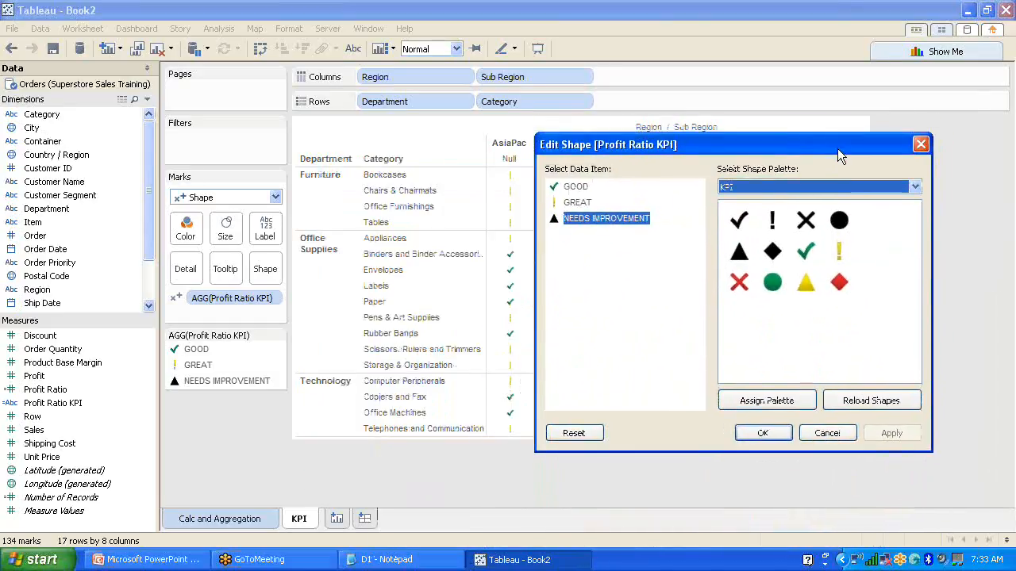
left_click(579, 204)
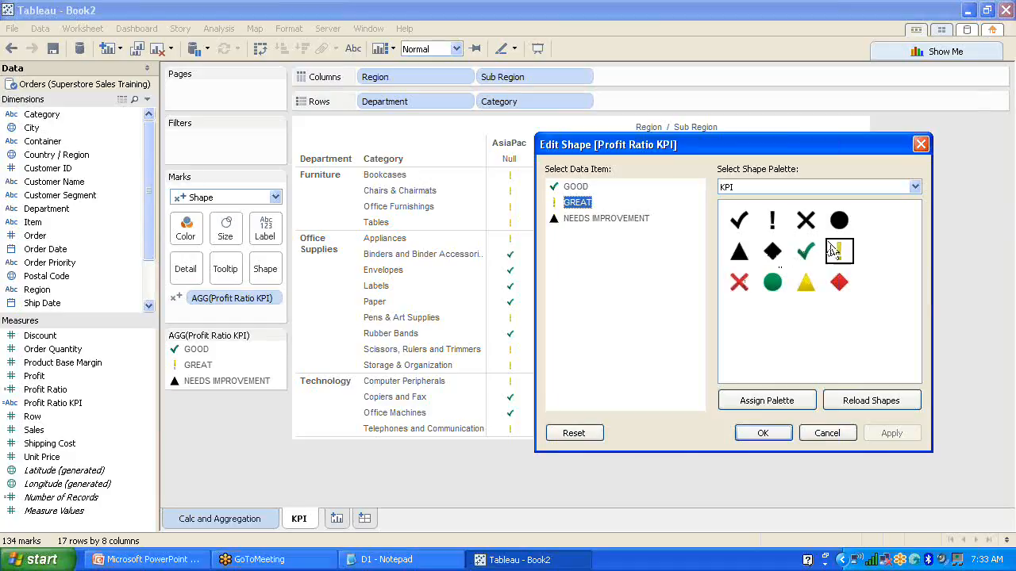
left_click(772, 219)
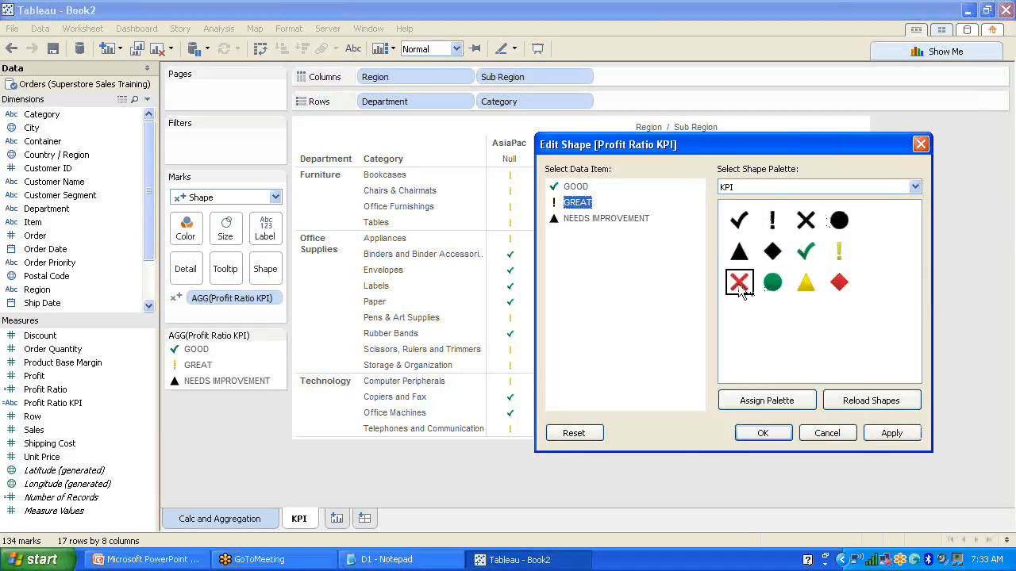
left_click(616, 219)
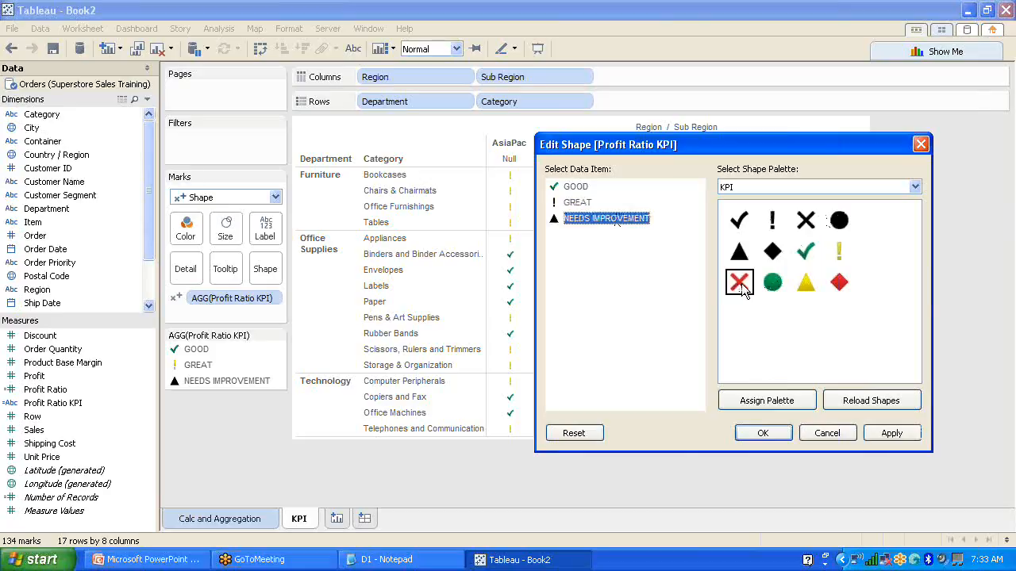
left_click(742, 283)
left_click(879, 435)
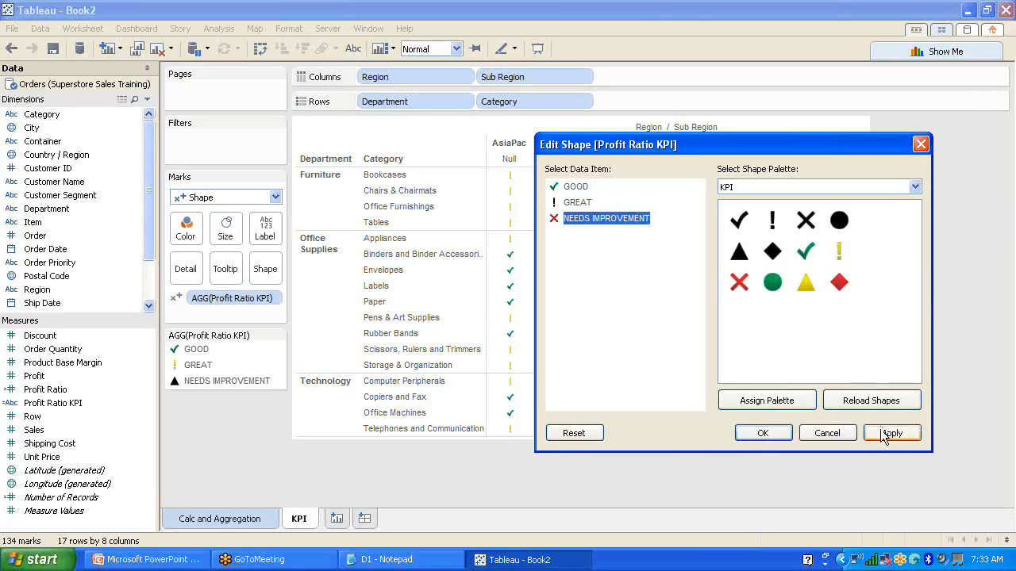
left_click(925, 145)
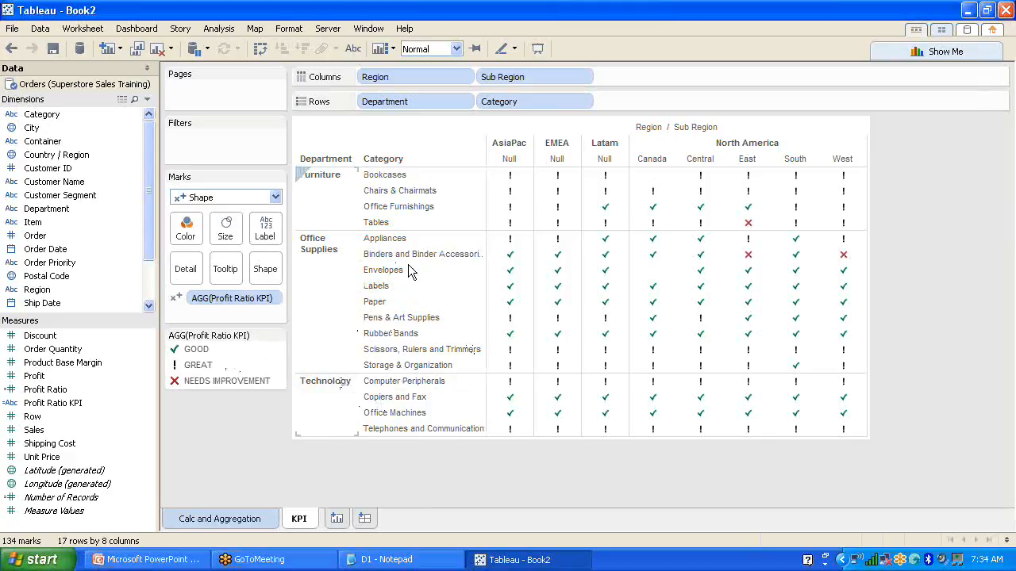
- Examine the Filled and Weather shape palettes for Profit Ratio KPI and leave the shape editor without applying any
left_click(265, 271)
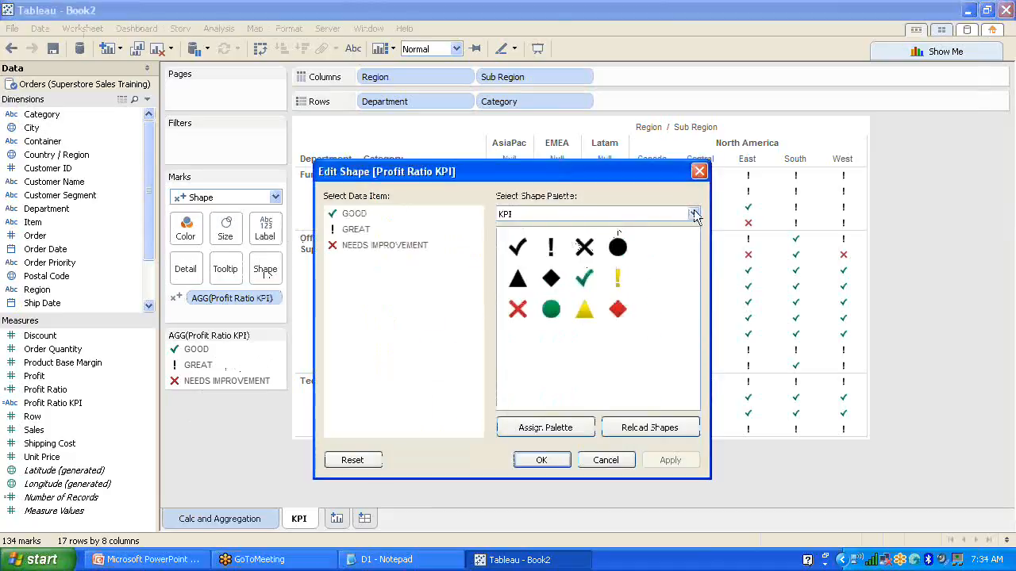
left_click(694, 214)
left_click(548, 297)
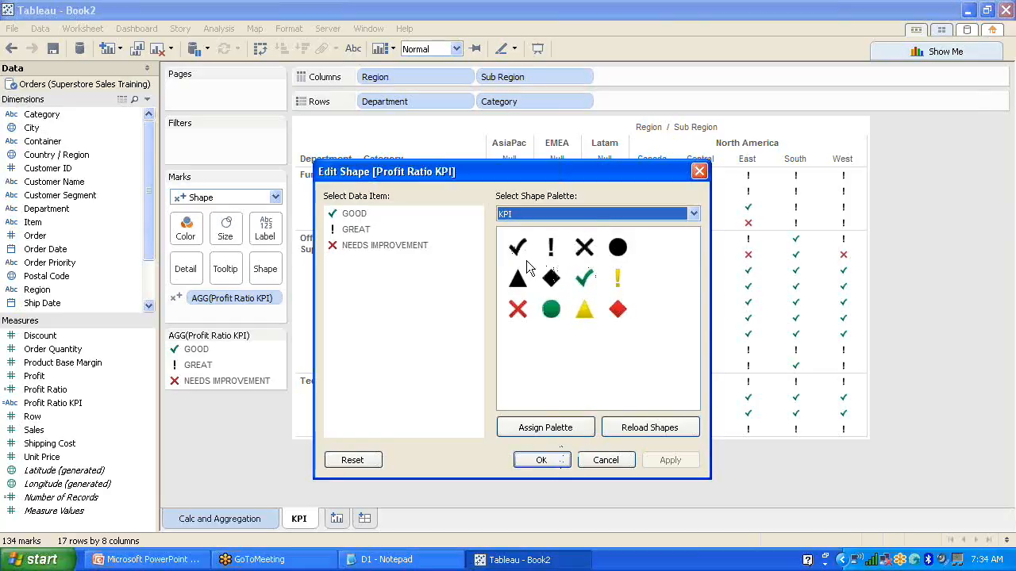
left_click(687, 214)
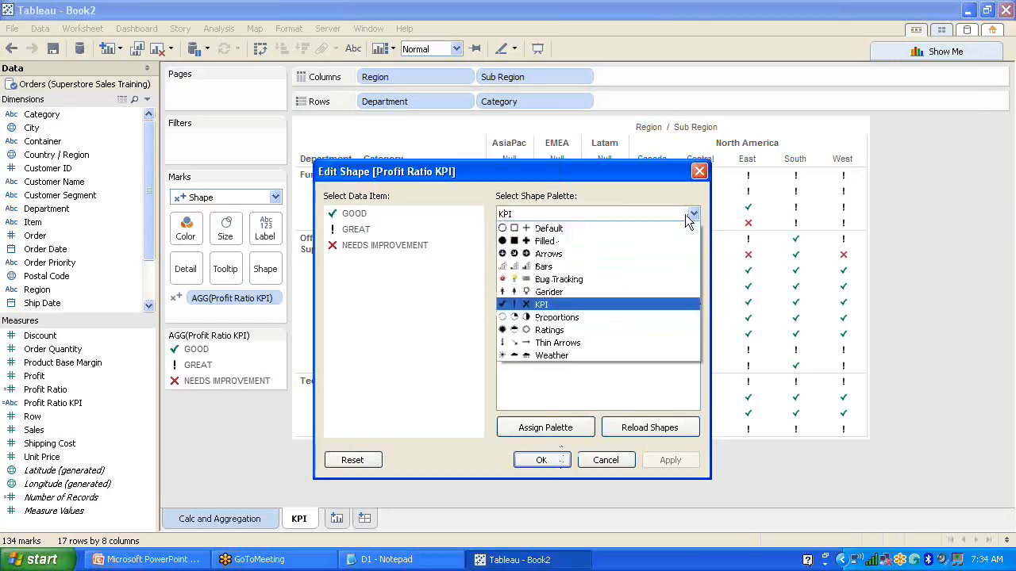
left_click(631, 241)
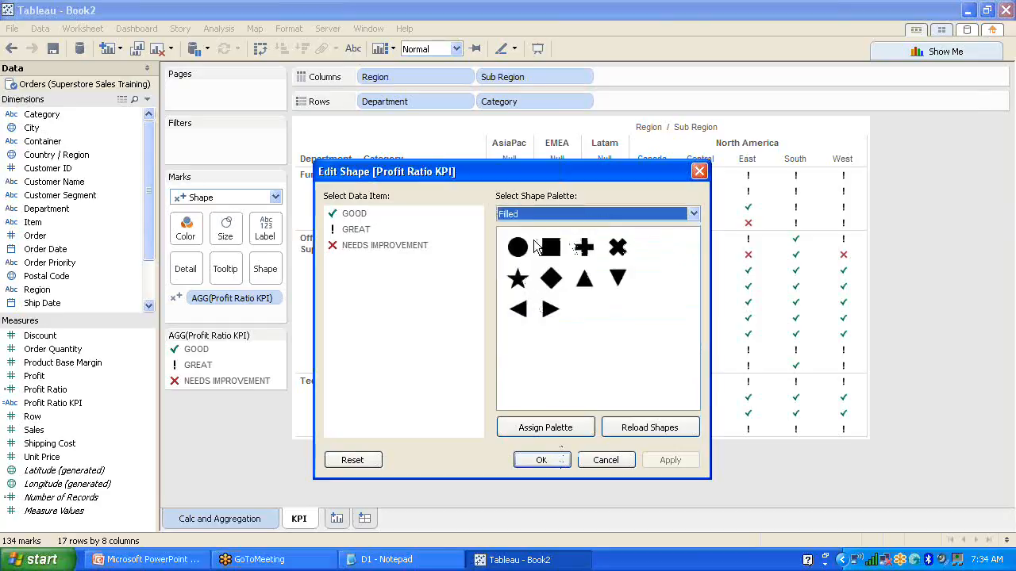
left_click(693, 215)
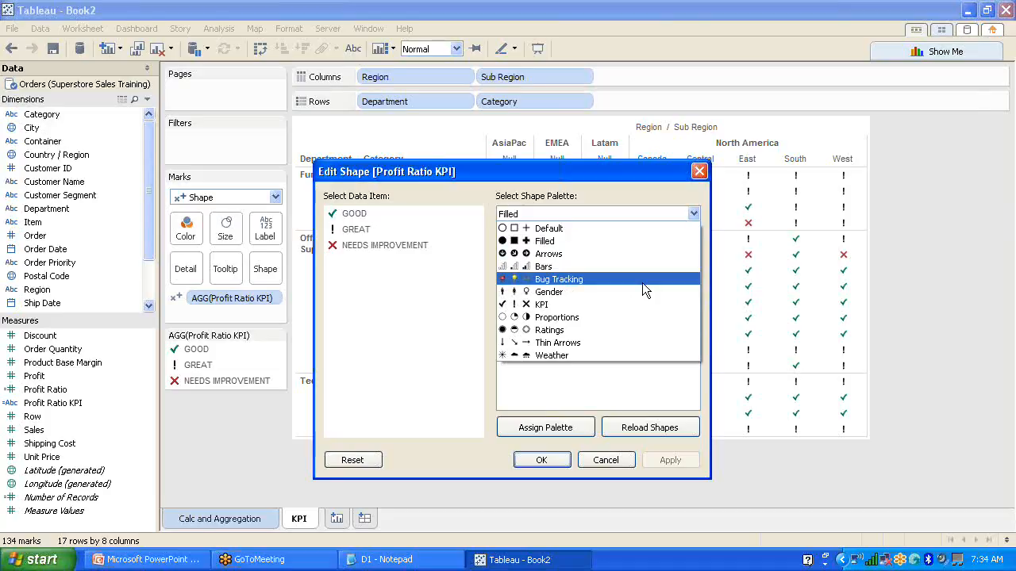
left_click(579, 354)
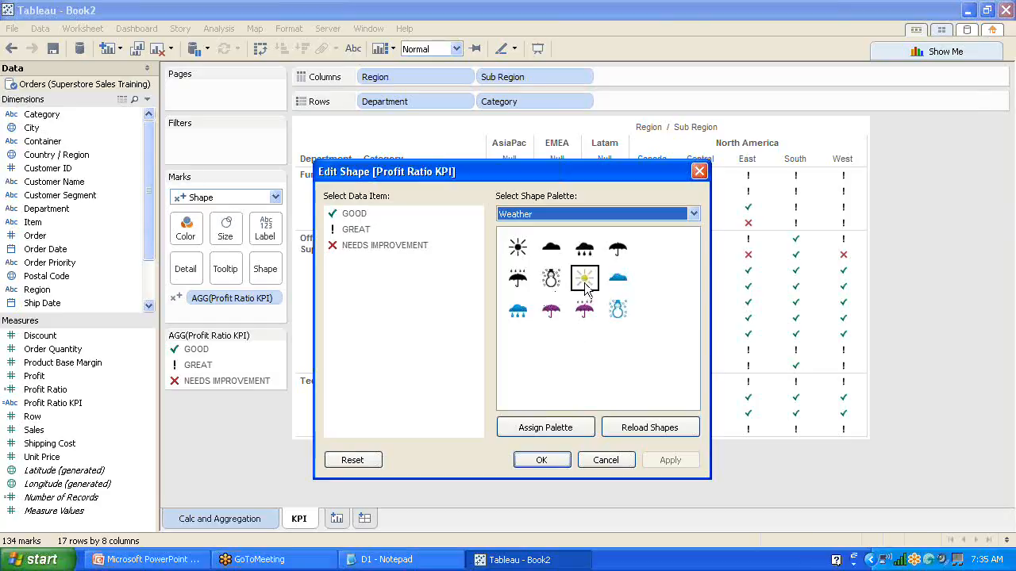
left_click(694, 215)
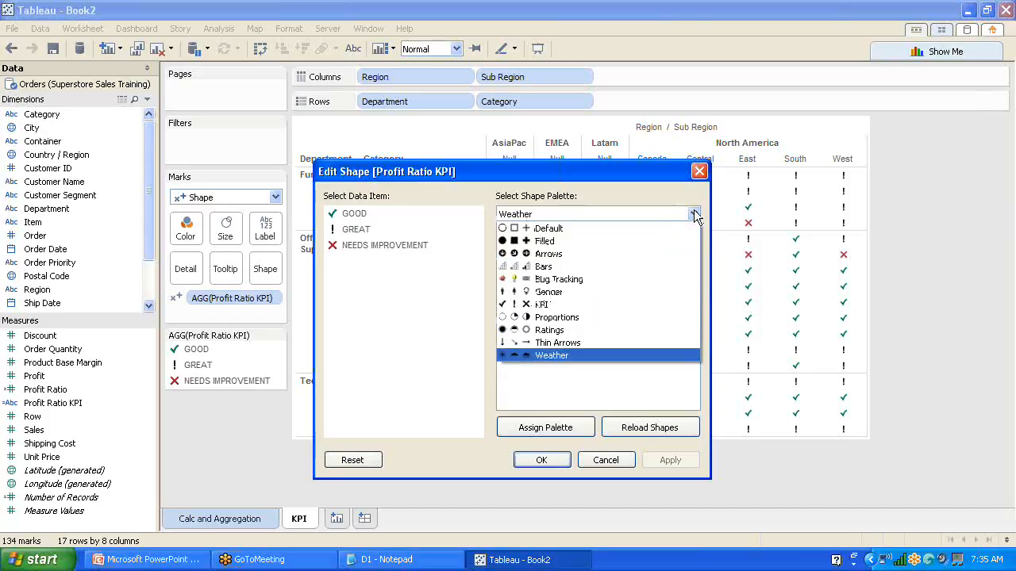
left_click(700, 175)
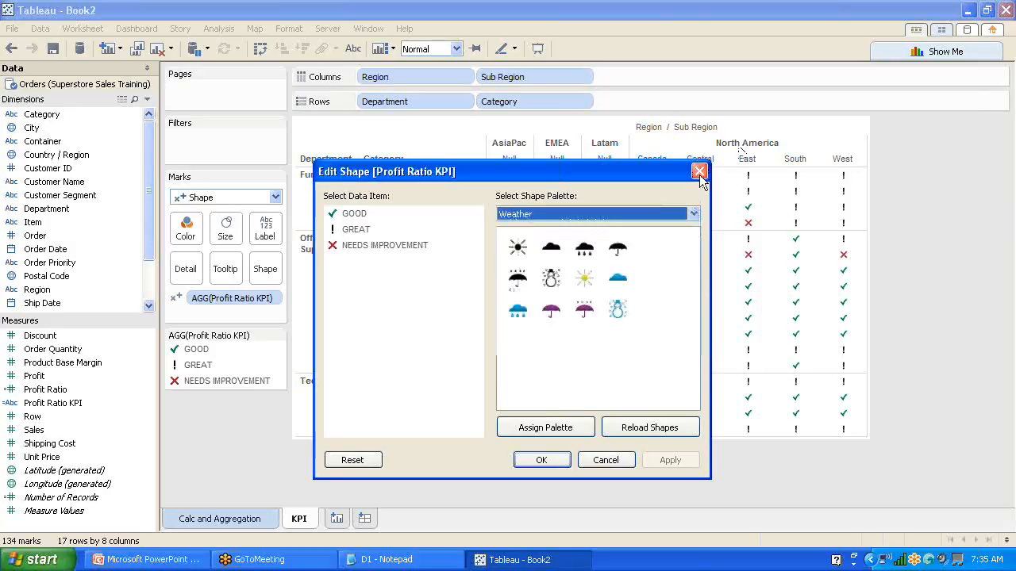
left_click(601, 460)
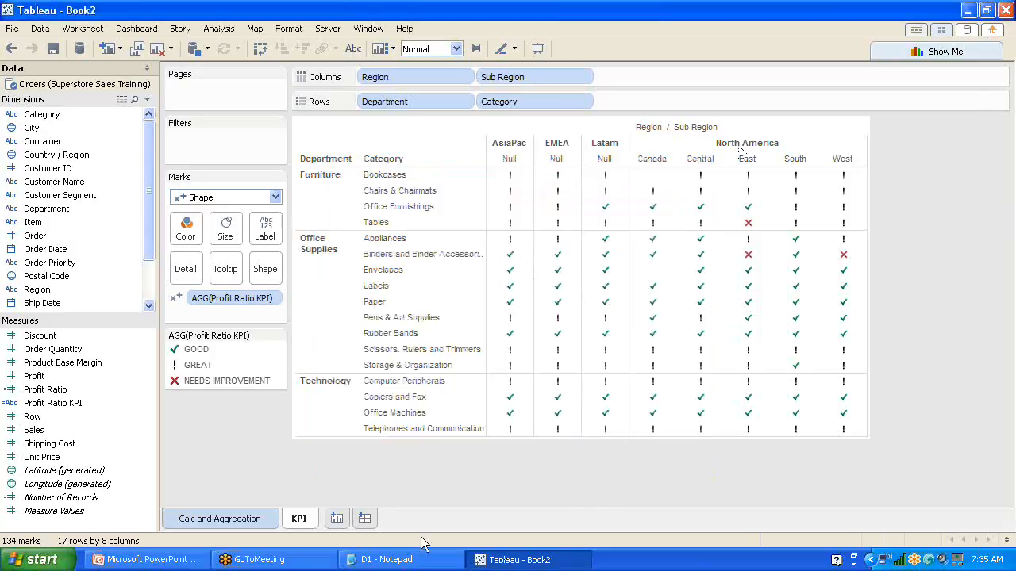
- Add a new worksheet and name it Logical Grouping
left_click(336, 520)
double_click(352, 520)
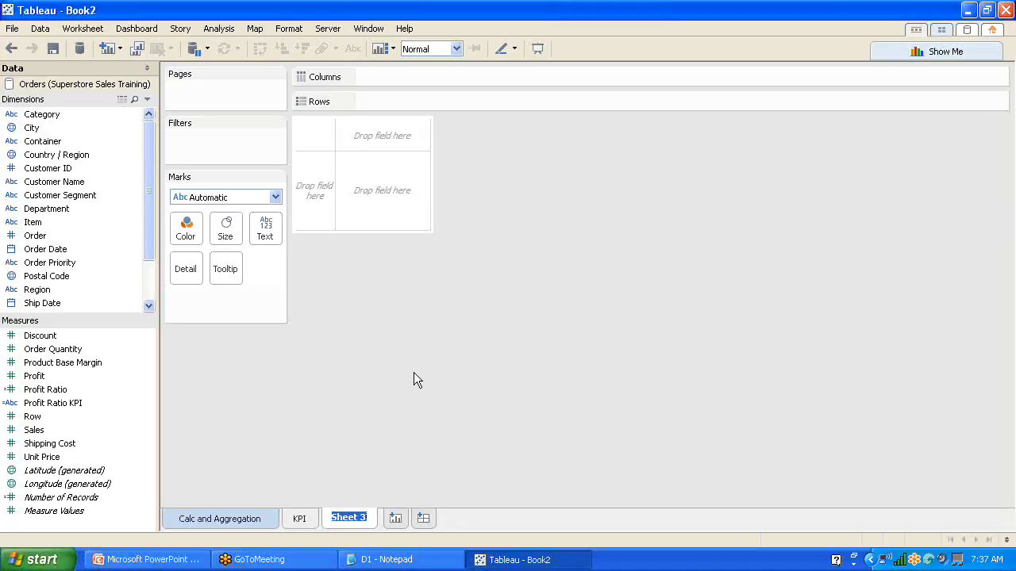
type("GH")
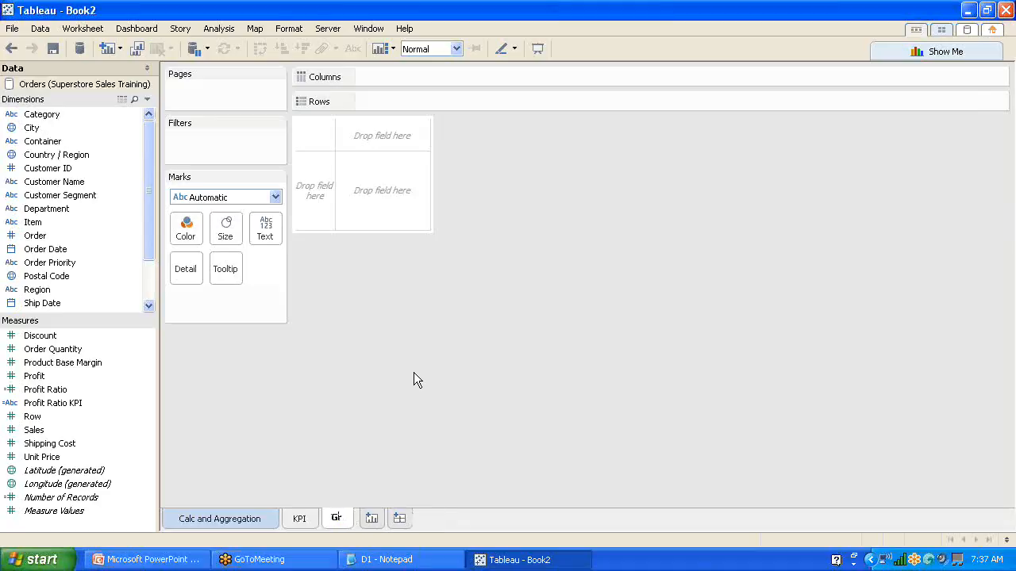
key("BackSpace")
key("BackSpace")
type("L")
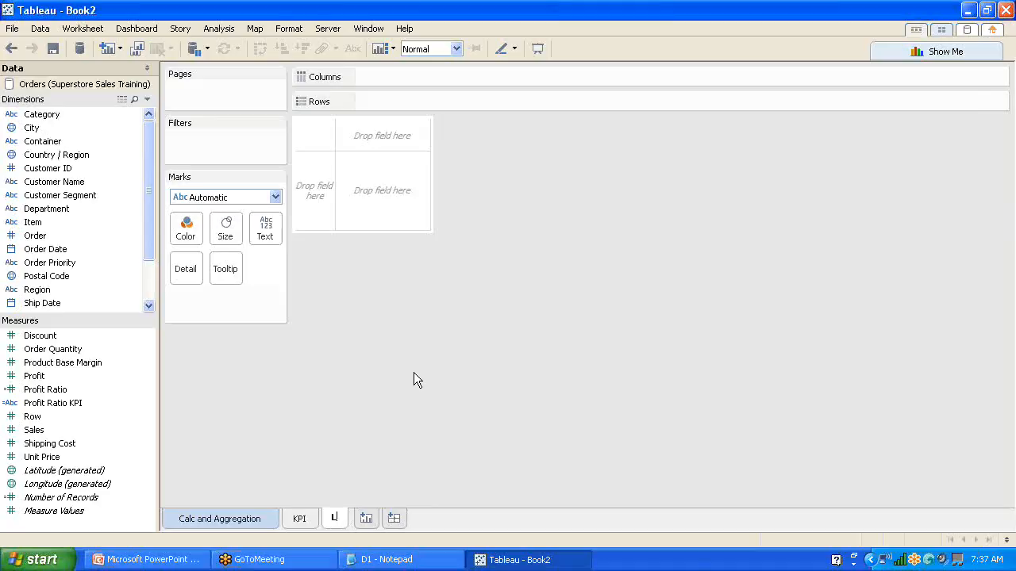
type("ogical")
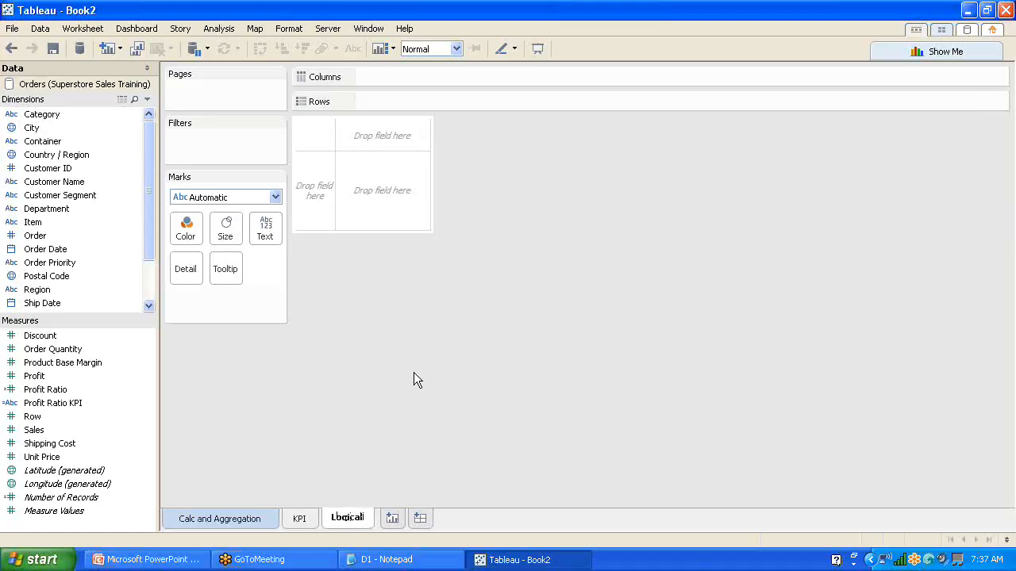
type(" Group")
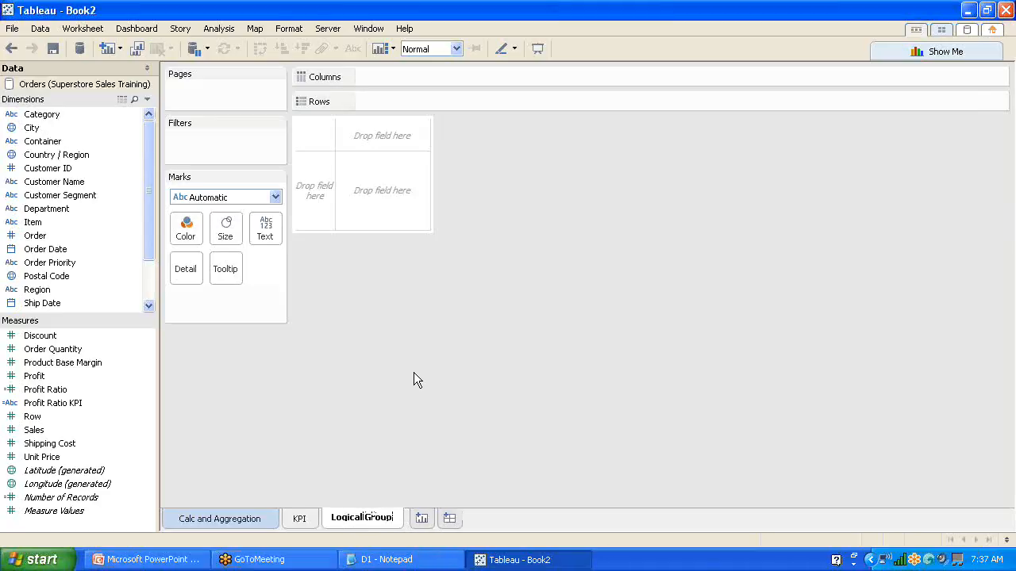
type("ing")
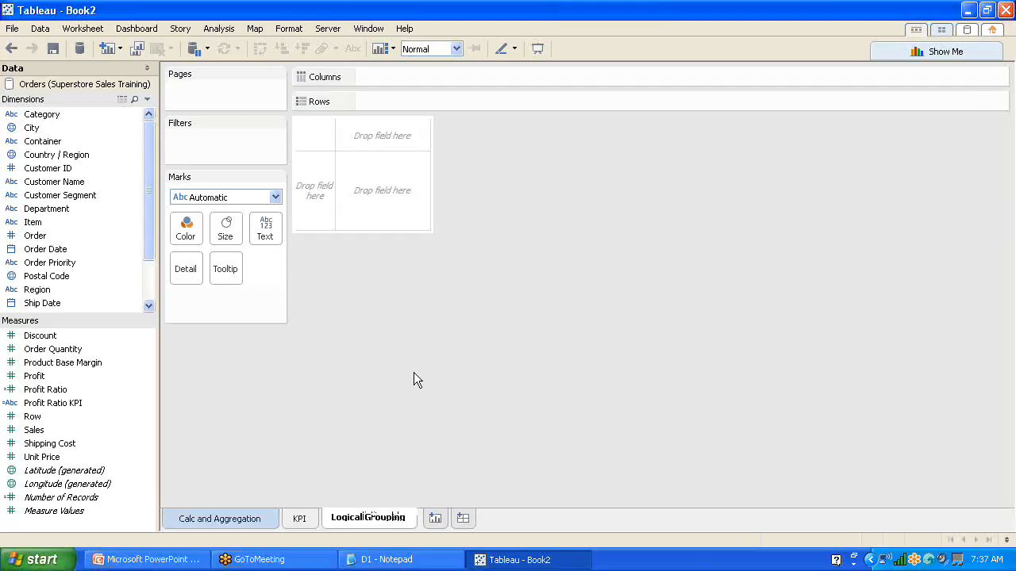
key("Return")
- Set the tab color of the KPI sheet to Red
left_click(300, 520)
right_click(301, 524)
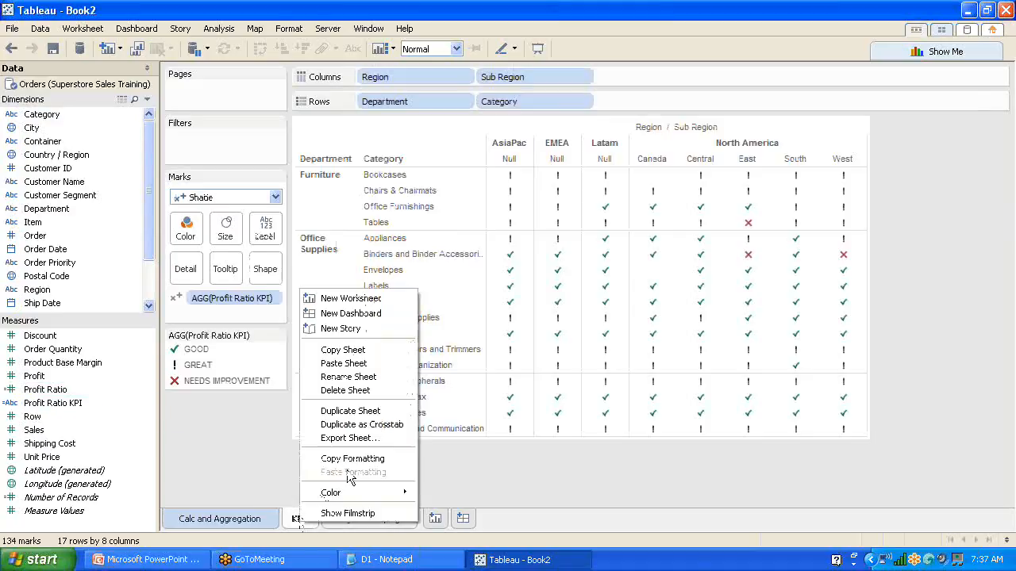
mouse_move(364, 495)
left_click(451, 488)
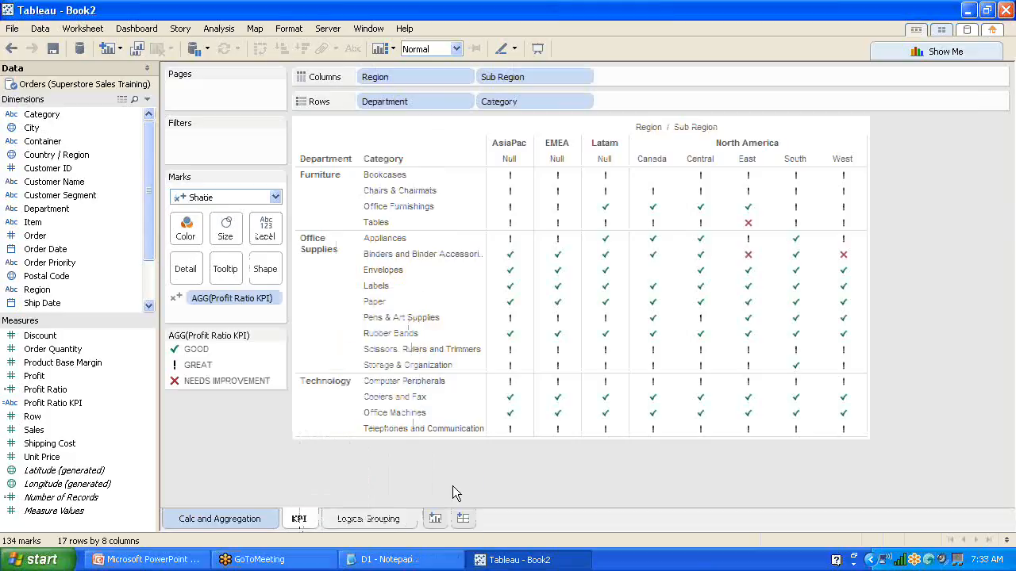
- Set the tab color of the Logical Grouping sheet to Purple
right_click(370, 522)
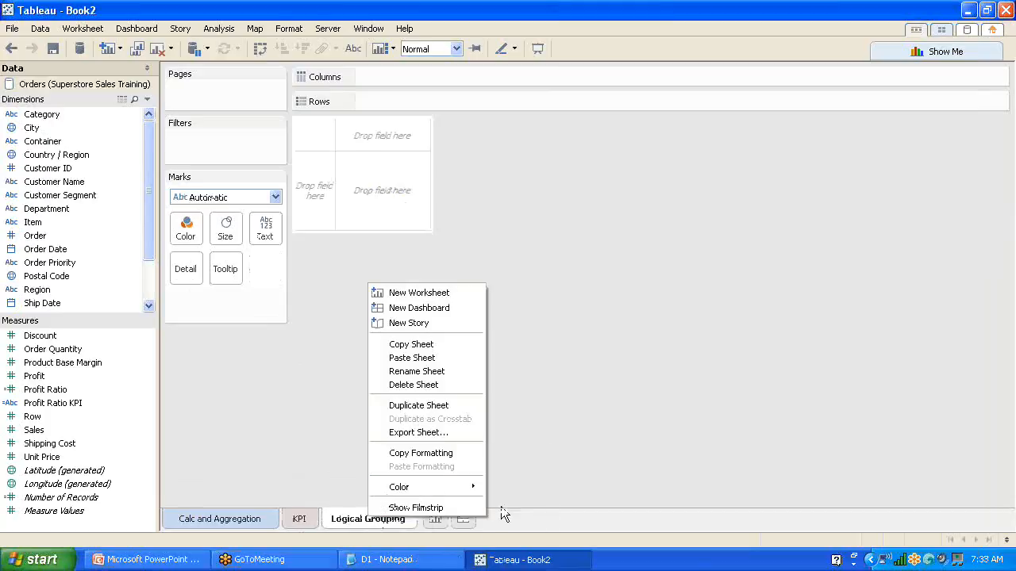
mouse_move(475, 489)
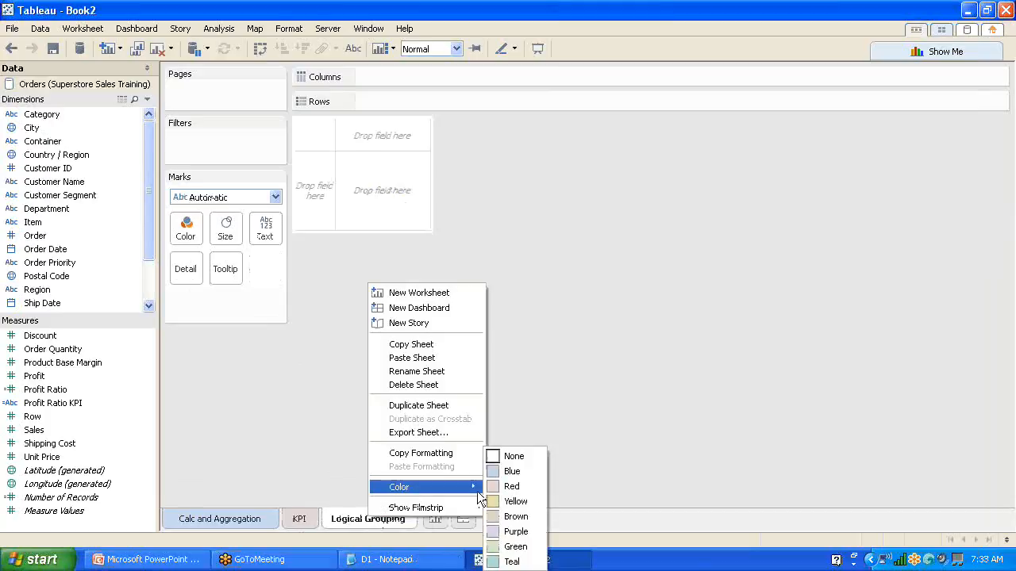
left_click(516, 532)
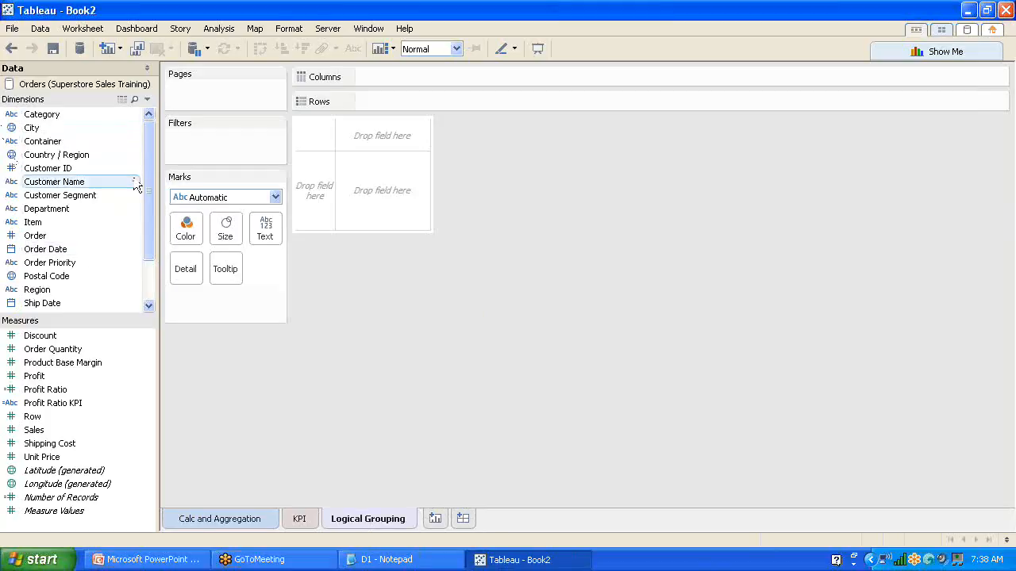
left_click_drag(150, 198, 148, 202)
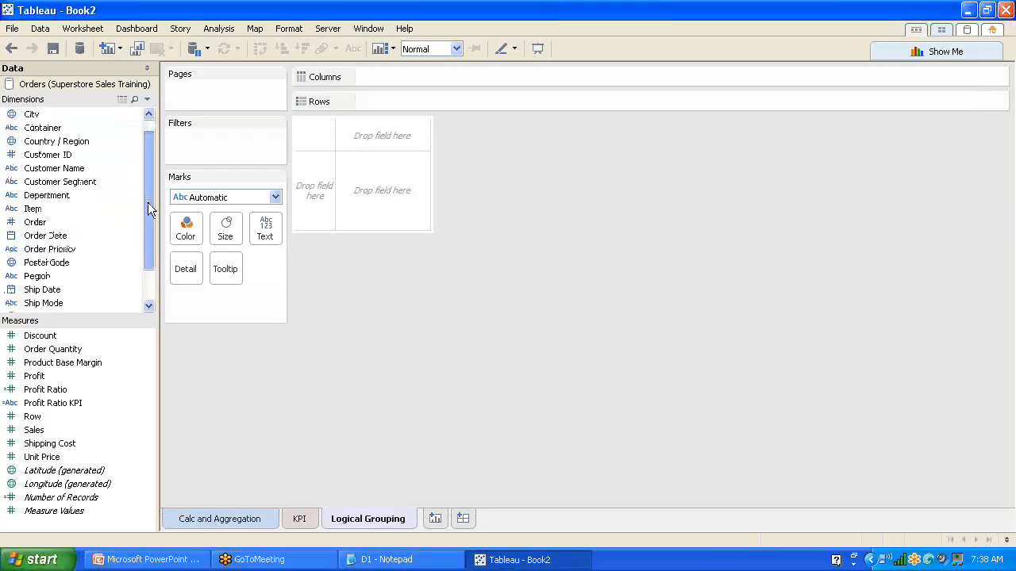
right_click(62, 200)
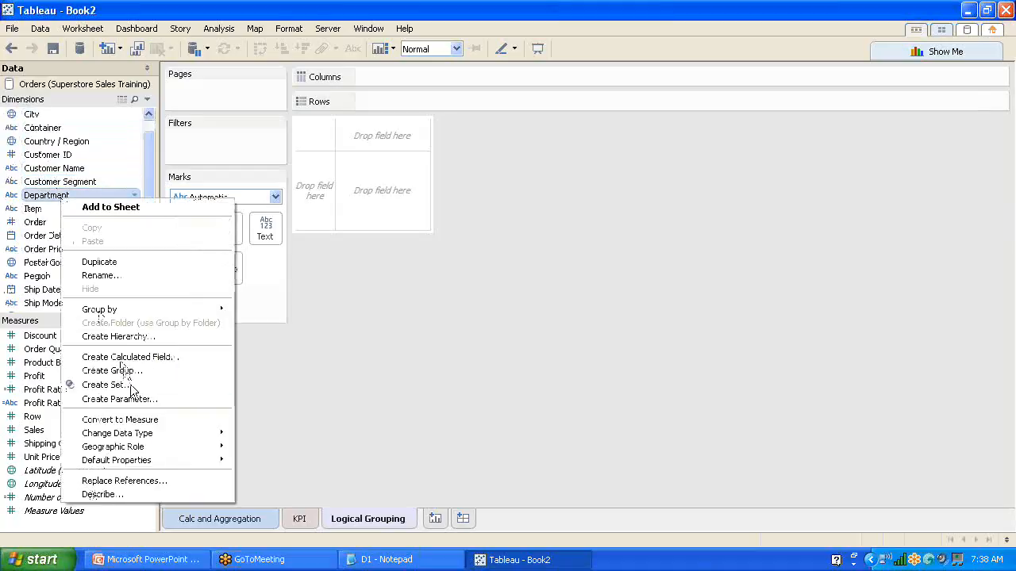
left_click(218, 29)
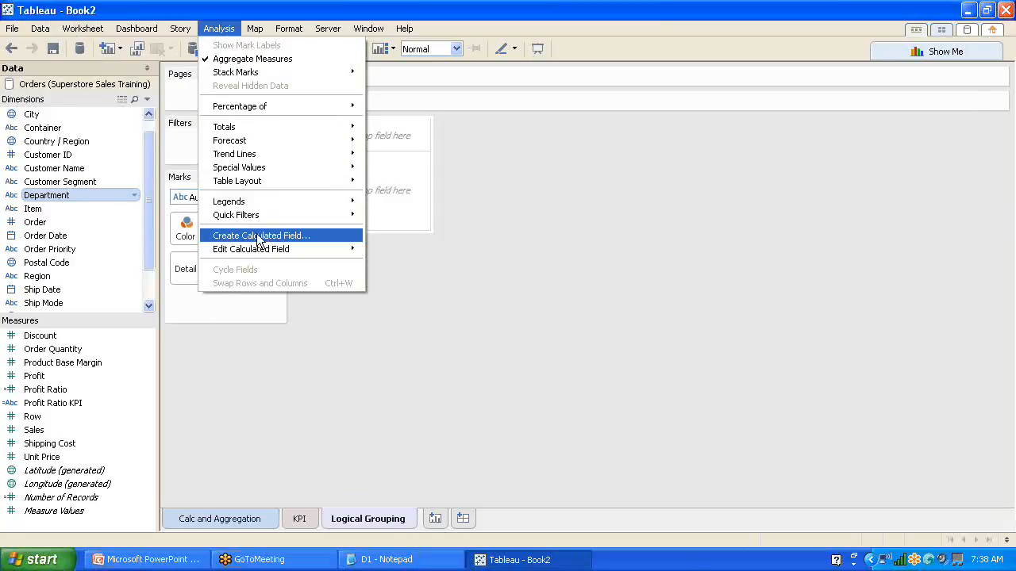
left_click(37, 380)
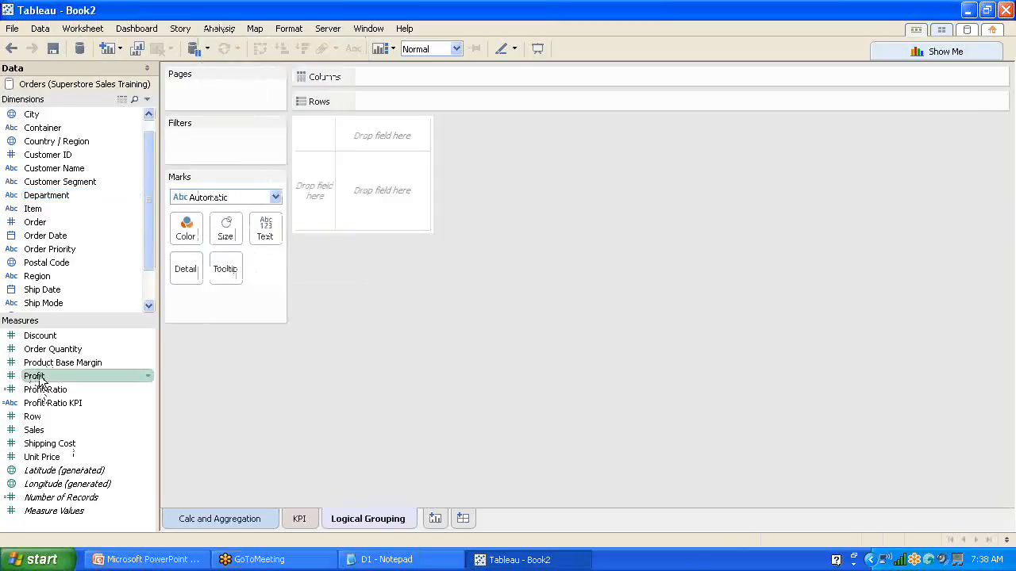
right_click(40, 381)
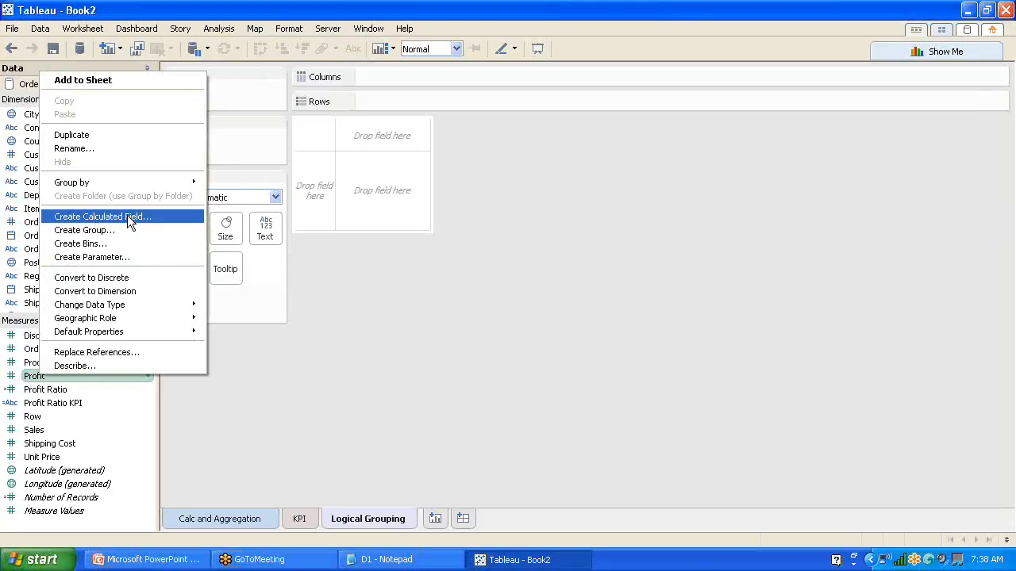
left_click(127, 215)
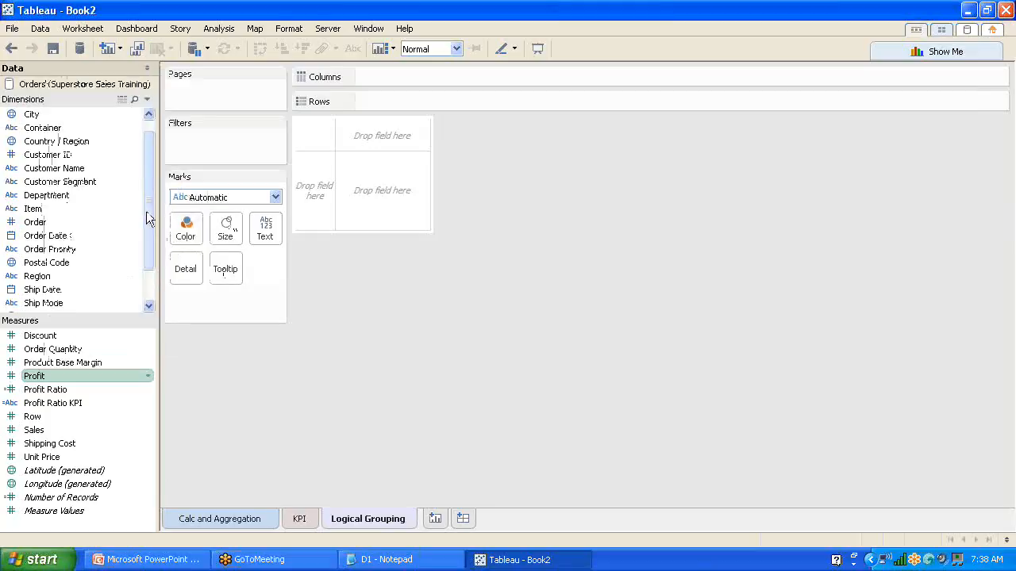
- Create a calculated field from the Department dimension and name it Technology or Others
left_click_drag(146, 211, 146, 173)
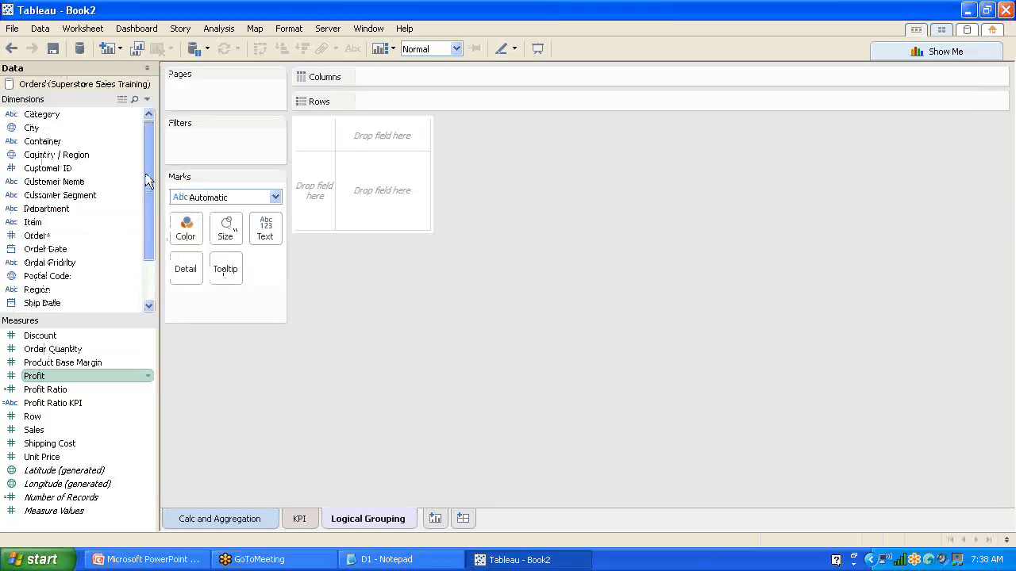
right_click(51, 218)
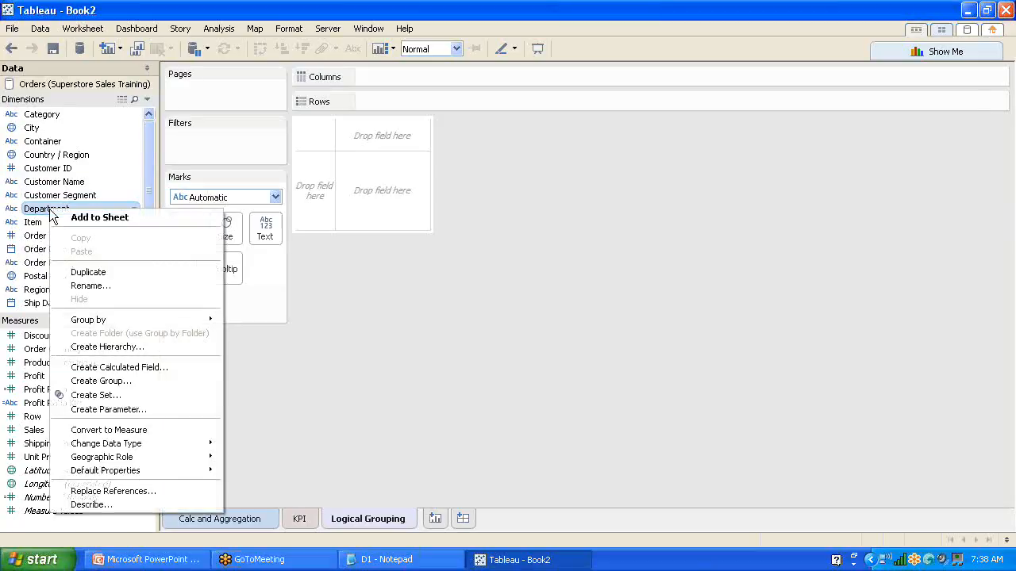
left_click(146, 369)
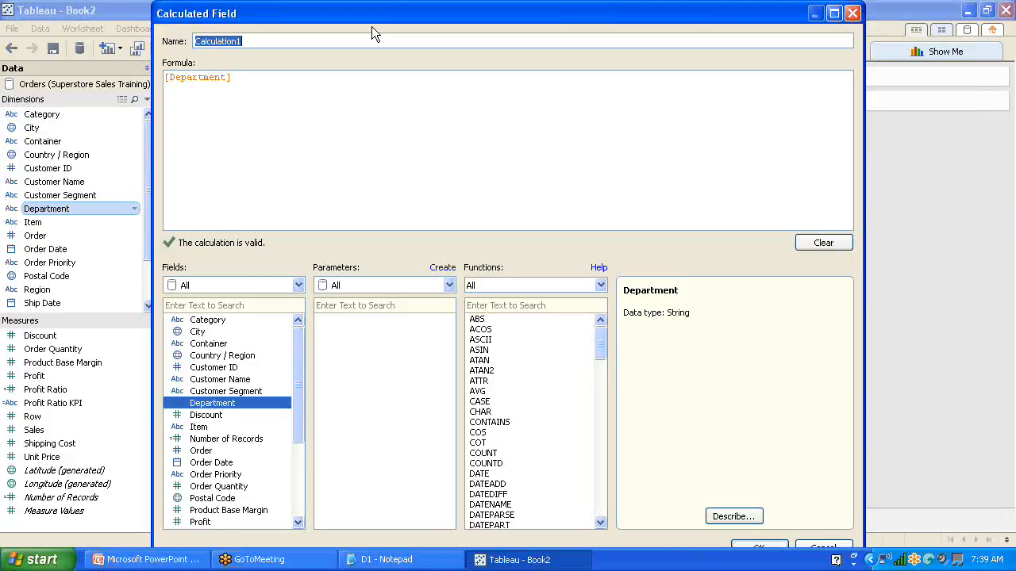
type("Technology or Others")
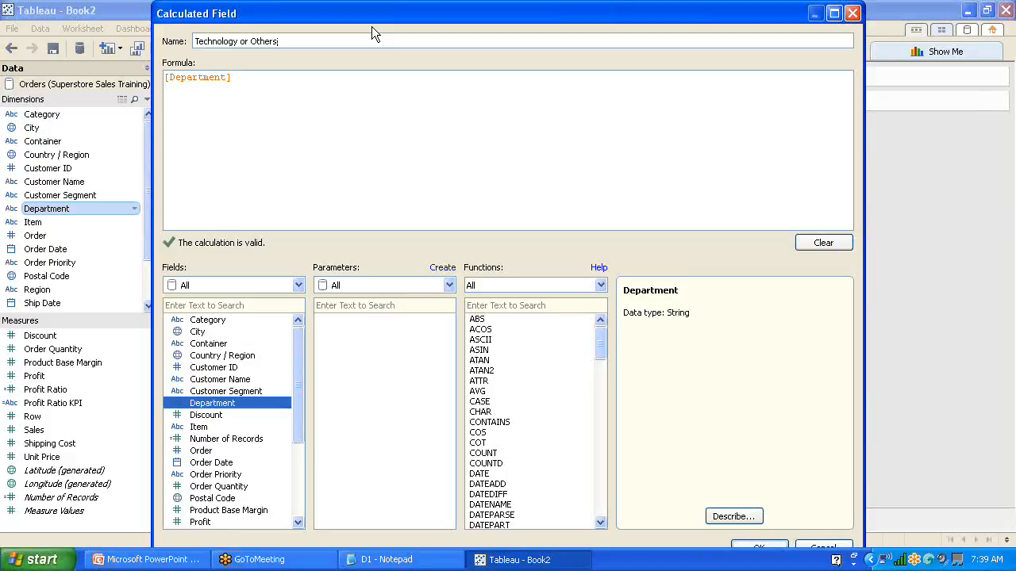
- Turn the formula into a condition reading IF [Department] ="Technology"
left_click(166, 77)
left_click(231, 77)
type("IF")
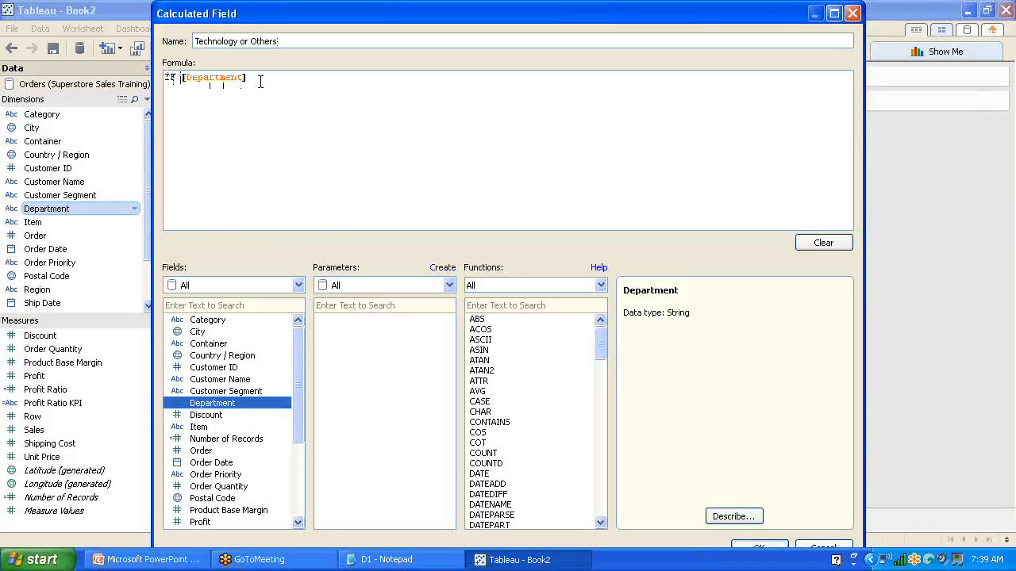
left_click(261, 79)
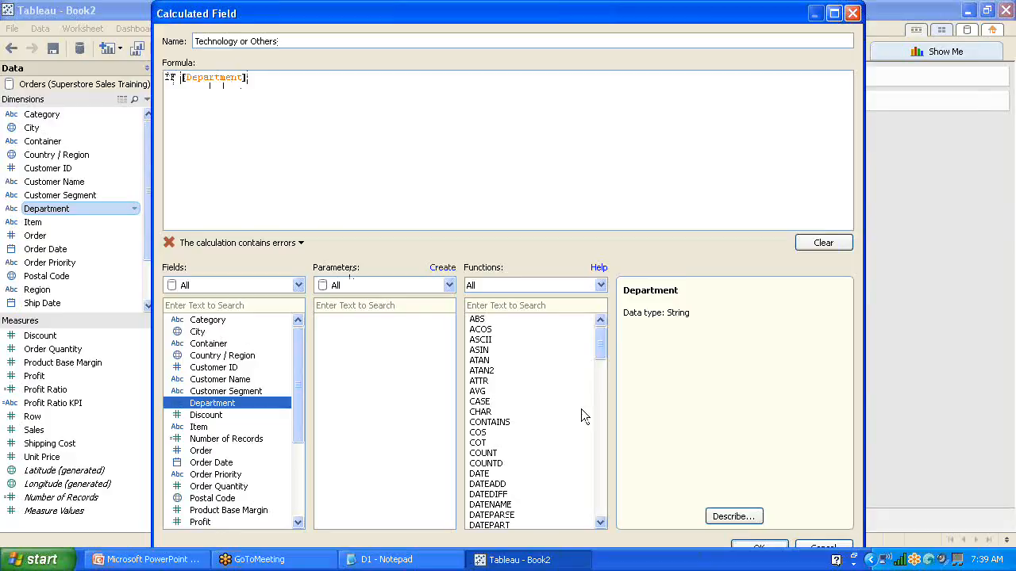
left_click(600, 284)
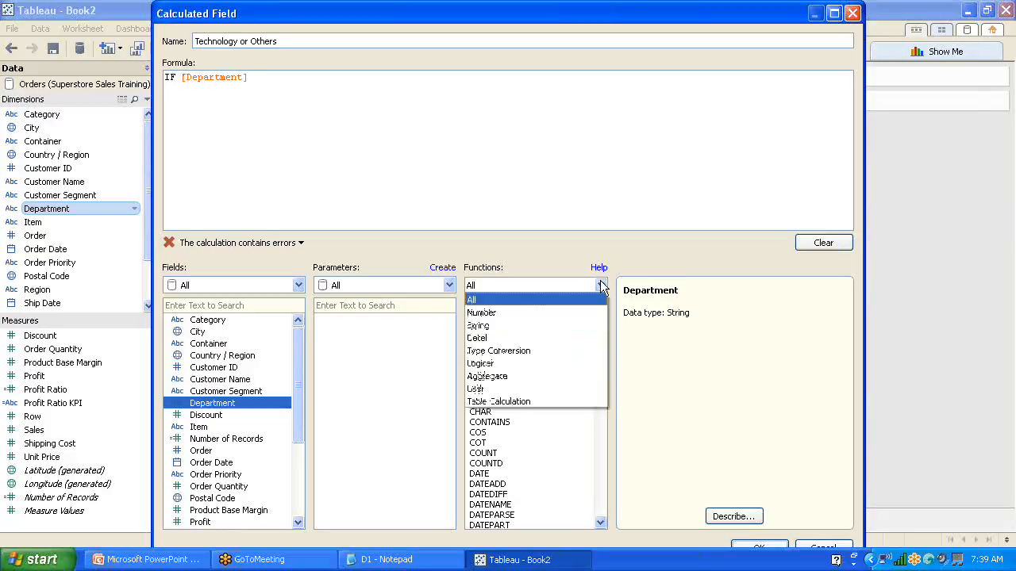
left_click(600, 285)
left_click(272, 79)
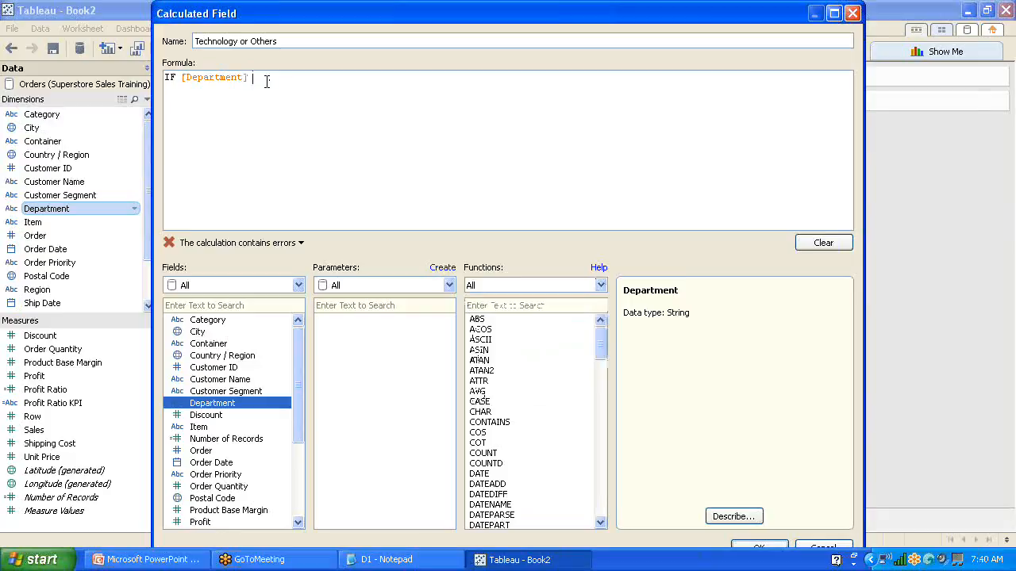
type("=")
type("\"\"")
type("Tech")
type("nology")
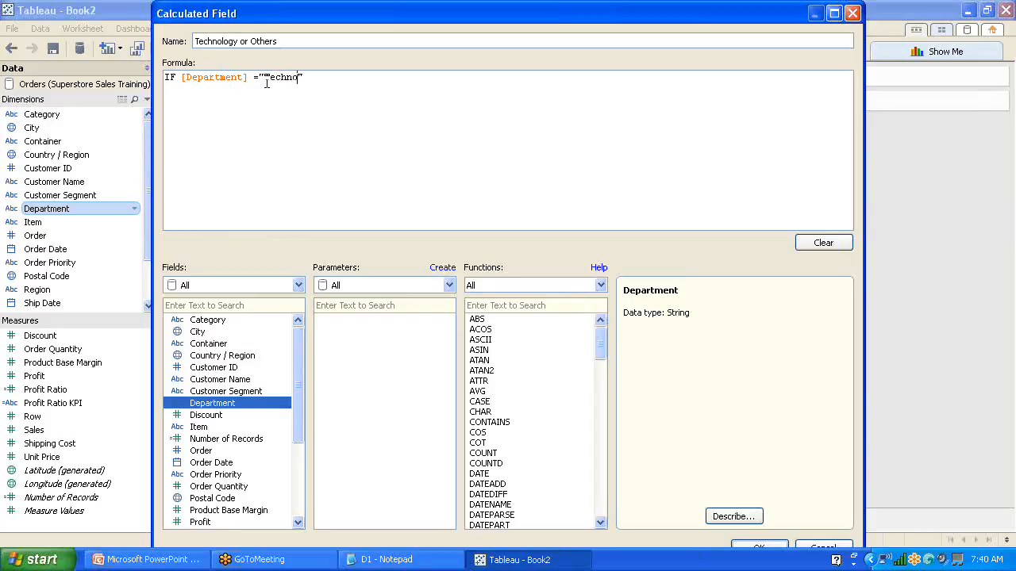
key("Right")
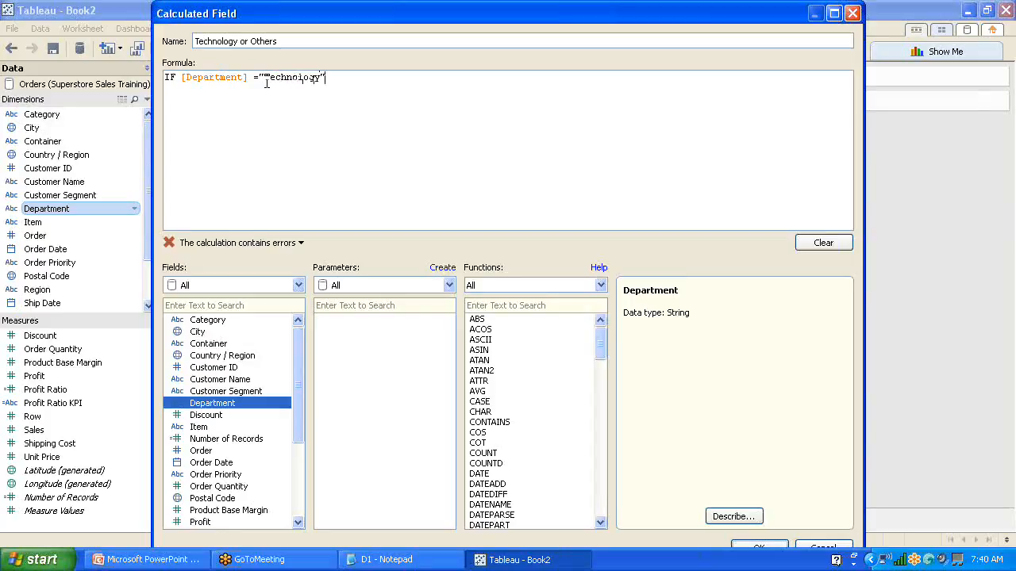
- Extend the condition with THEN "Technology Only" as the result for the Technology department
type("THEN")
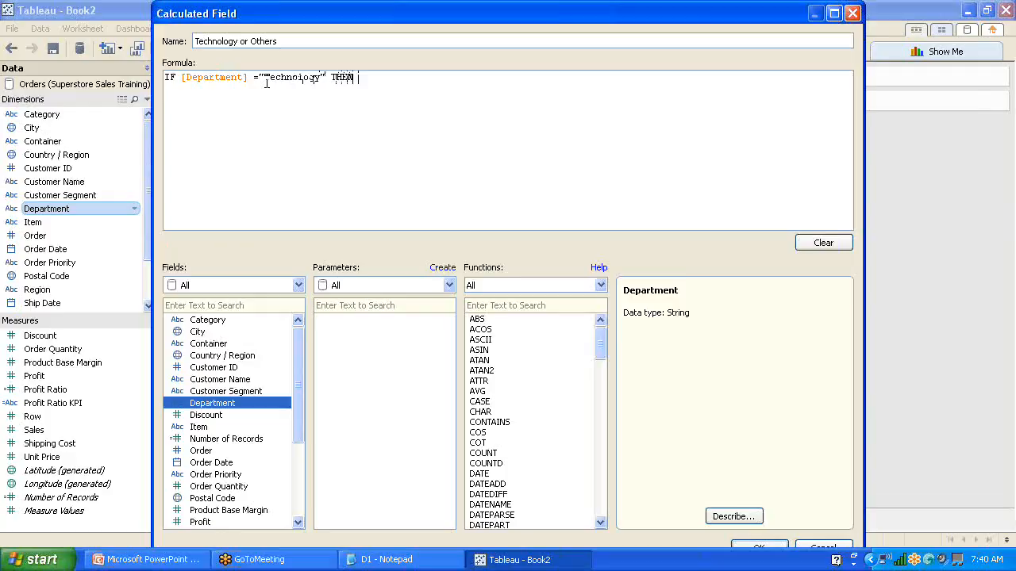
type(" \"")
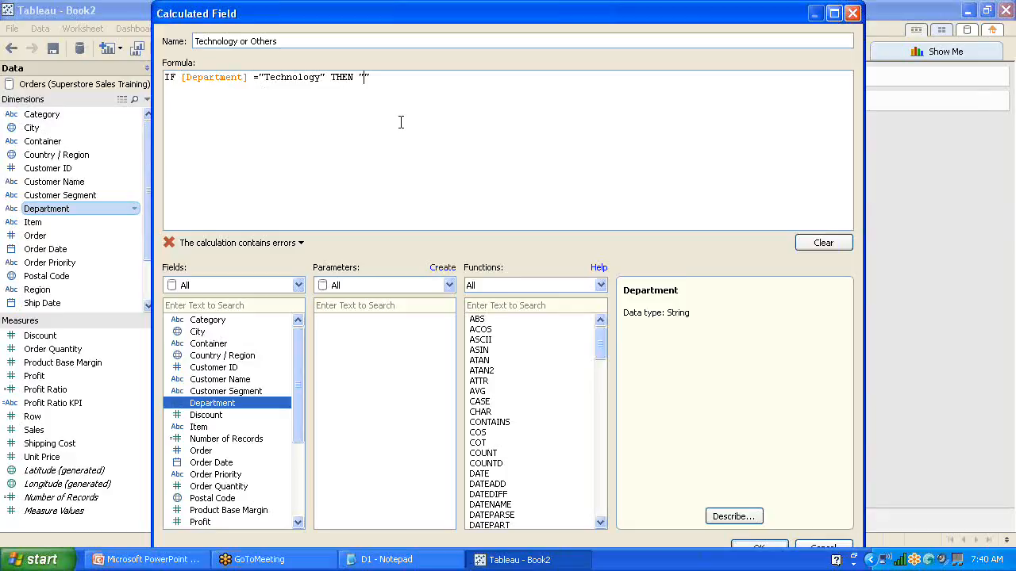
type("Techn")
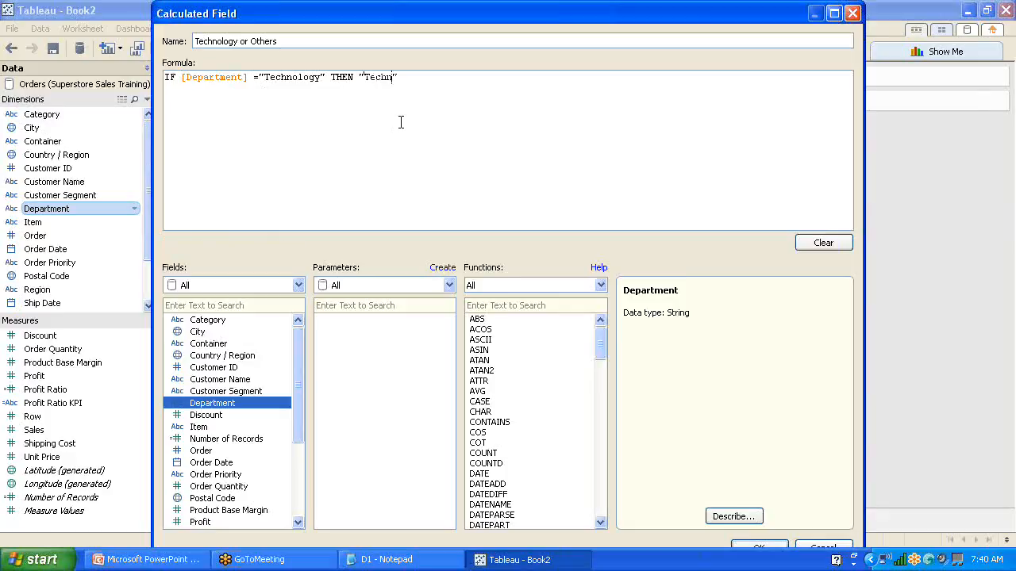
type("ology Only")
- Complete the formula with ELSE "All Other Products" and END on separate lines, and save the calculated field
key("Return")
type("ELSE \"All Other Pr")
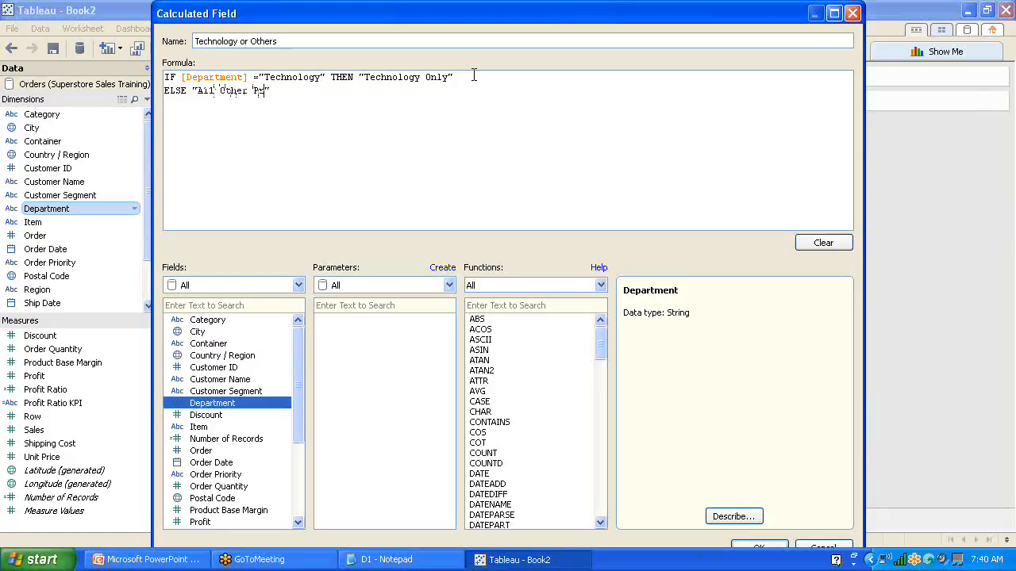
type("oducts\"")
key("Return")
type("END")
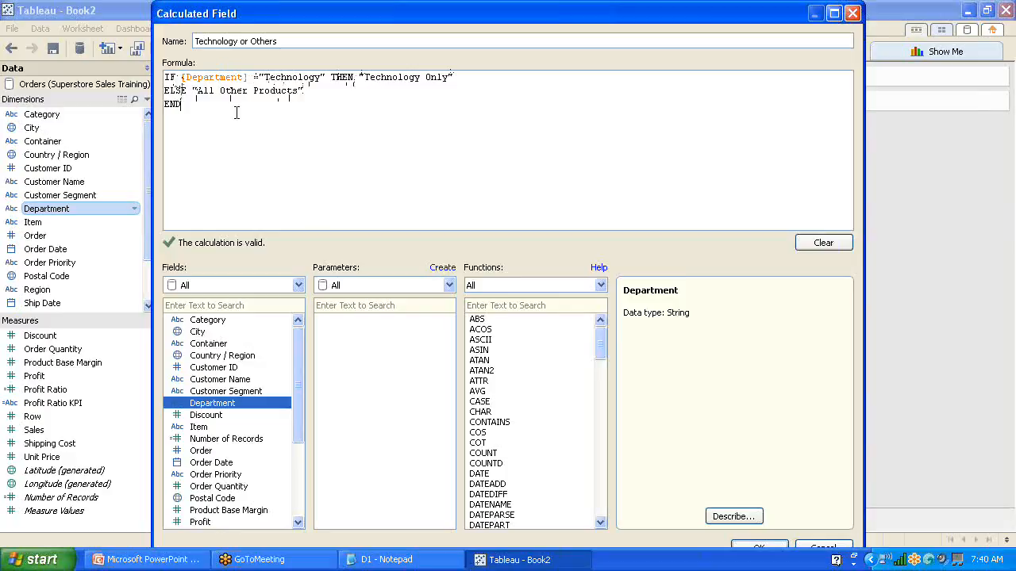
left_click(760, 547)
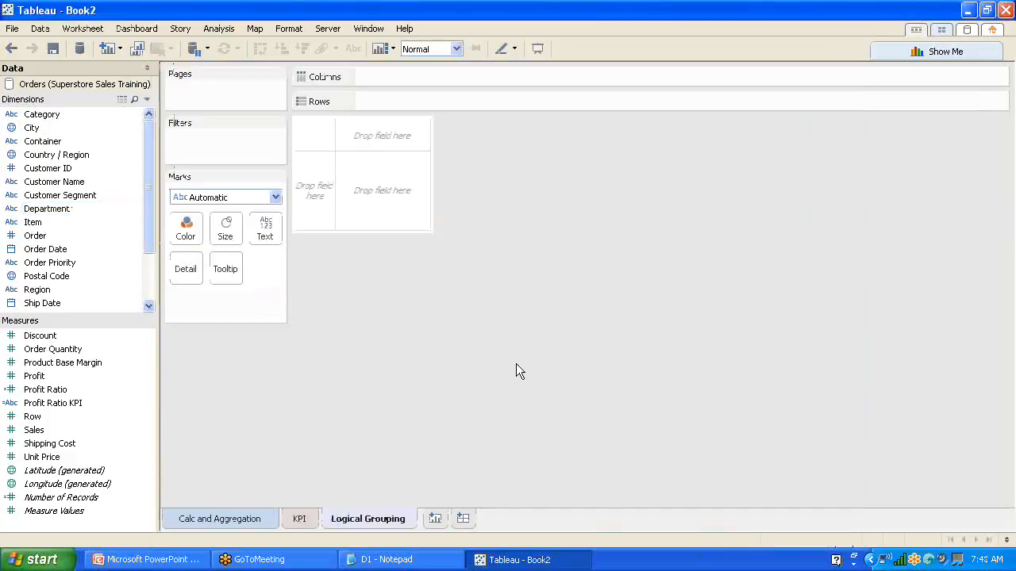
- Build a bar chart with Sales on columns and Technology or Others on rows
mouse_move(141, 292)
left_mouse_down()
mouse_move(197, 227)
mouse_move(149, 231)
mouse_move(149, 286)
left_mouse_up()
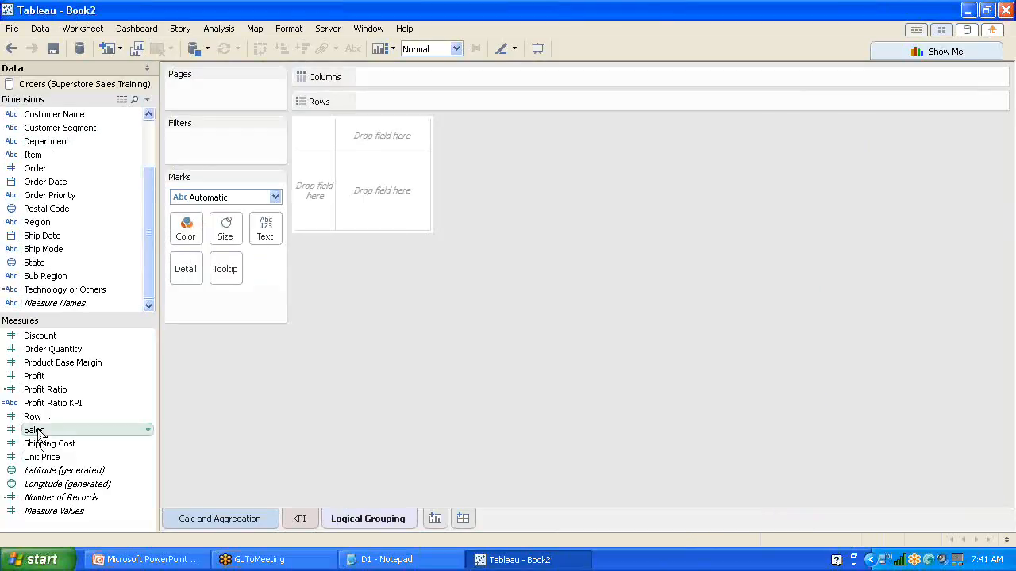
left_click_drag(38, 432, 393, 78)
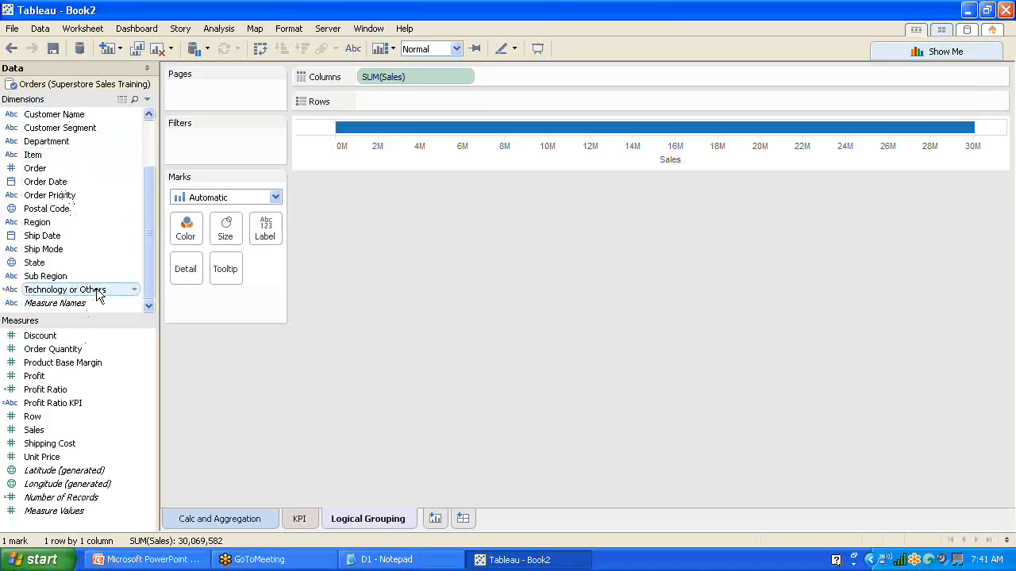
left_click_drag(98, 294, 427, 101)
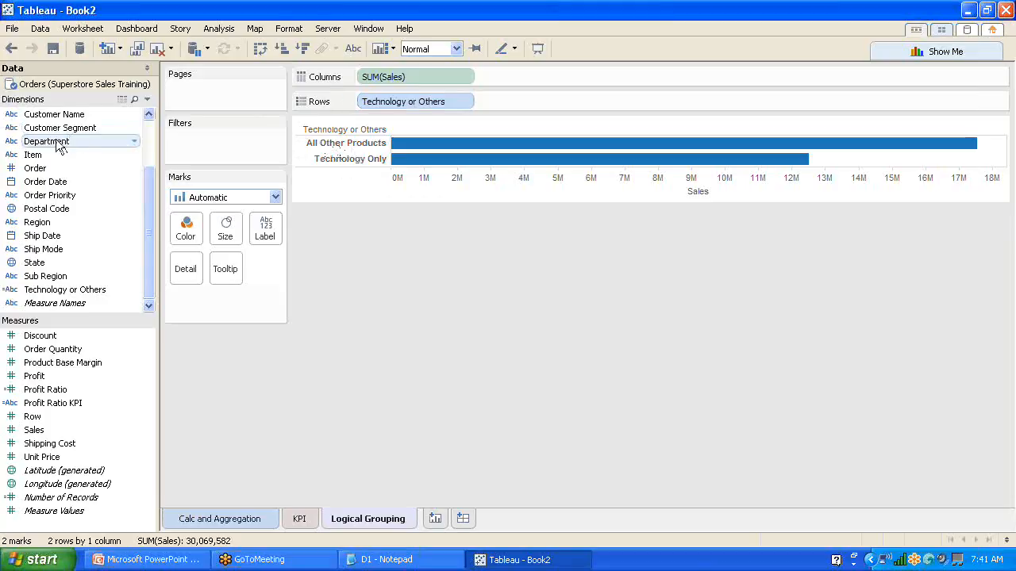
- Break the Technology or Others rows down by Department to check the grouping, and remove Department again
left_click_drag(59, 147, 513, 101)
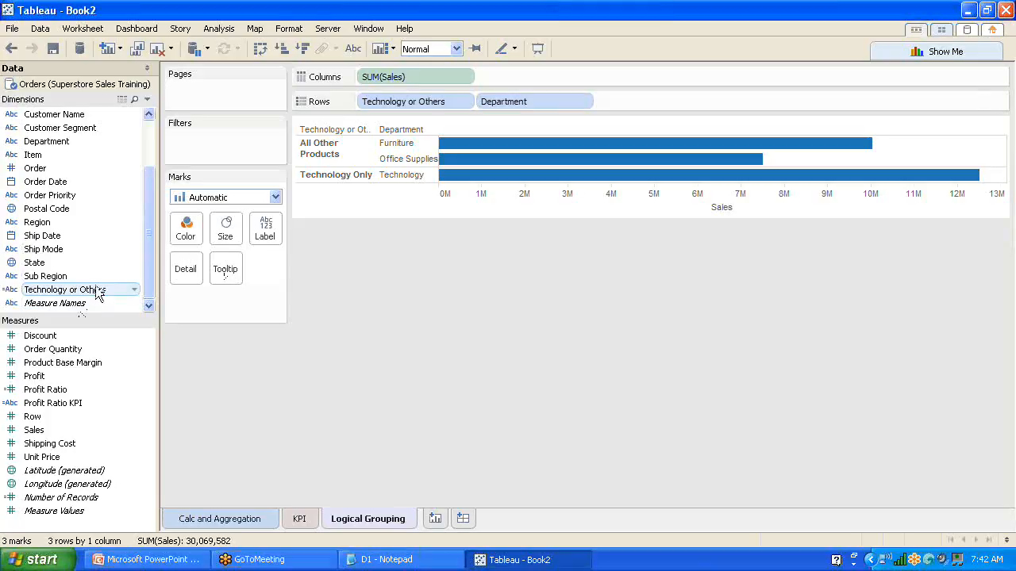
left_click(546, 102)
key("Delete")
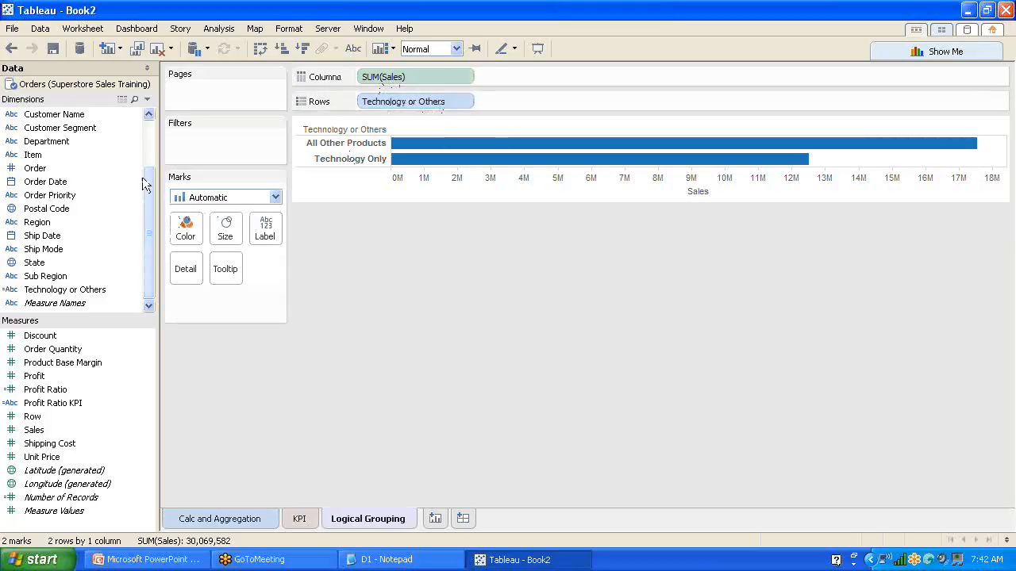
- Split the sales bars by Region by placing it on columns ahead of SUM(Sales)
scroll(153, 192, "up", 2)
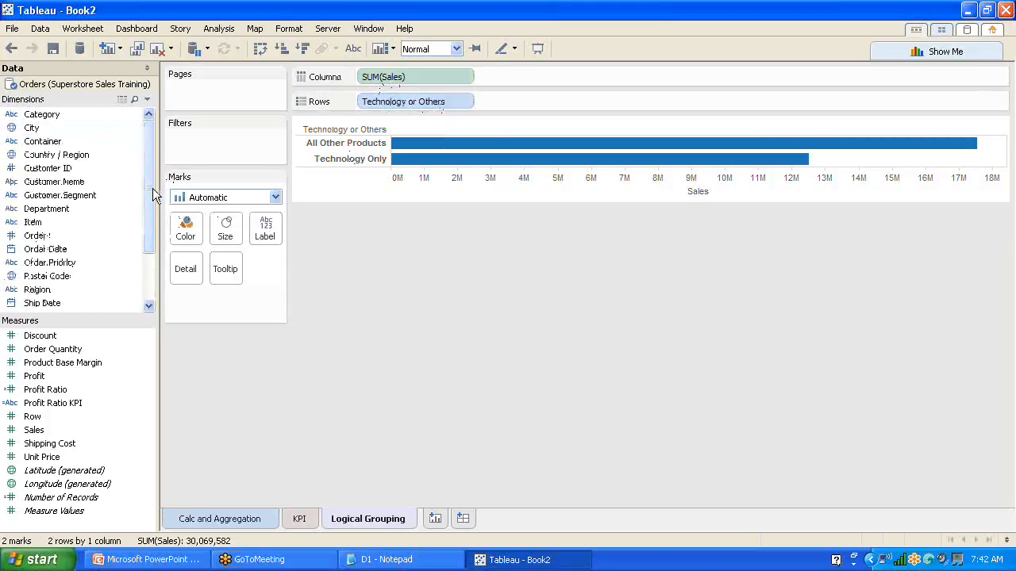
scroll(146, 242, "down", 2)
mouse_move(61, 218)
left_mouse_down()
mouse_move(132, 189)
mouse_move(204, 139)
mouse_move(293, 133)
mouse_move(362, 103)
left_mouse_up()
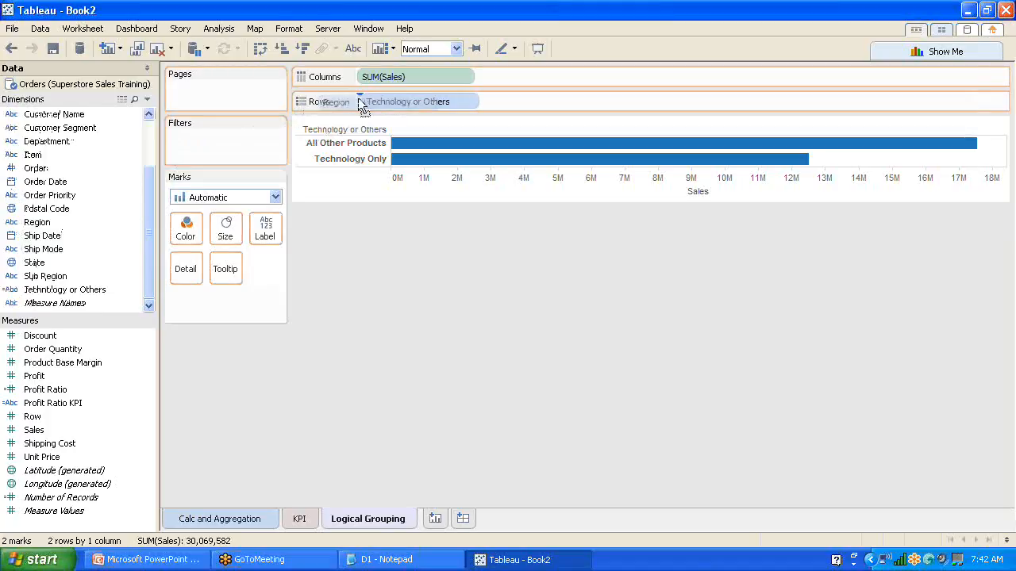
mouse_move(359, 99)
left_mouse_down()
mouse_move(445, 68)
mouse_move(440, 51)
mouse_move(466, 66)
mouse_move(383, 75)
left_mouse_up()
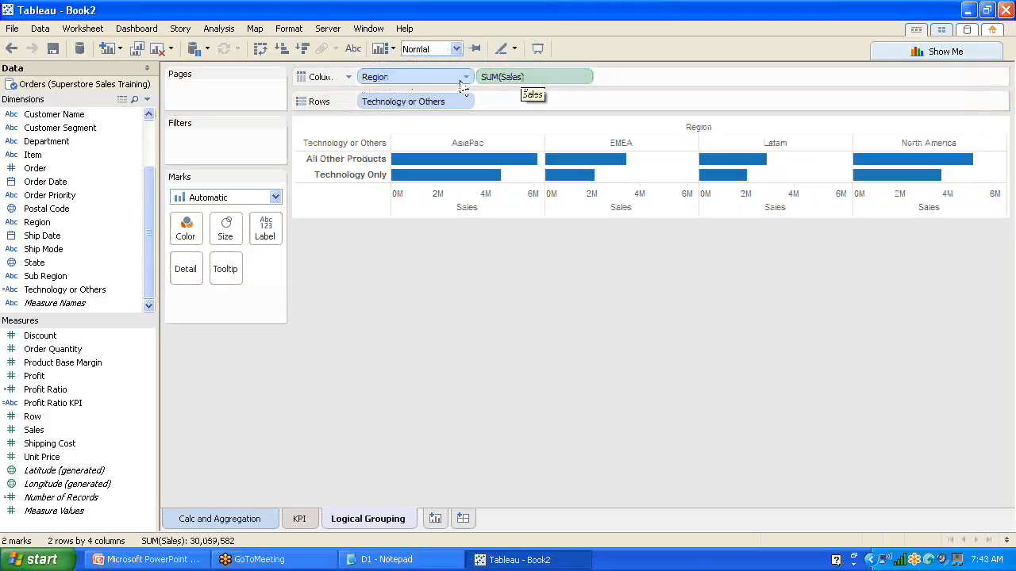
- Try to move Region behind SUM(Sales) on columns
left_click_drag(421, 83, 648, 79)
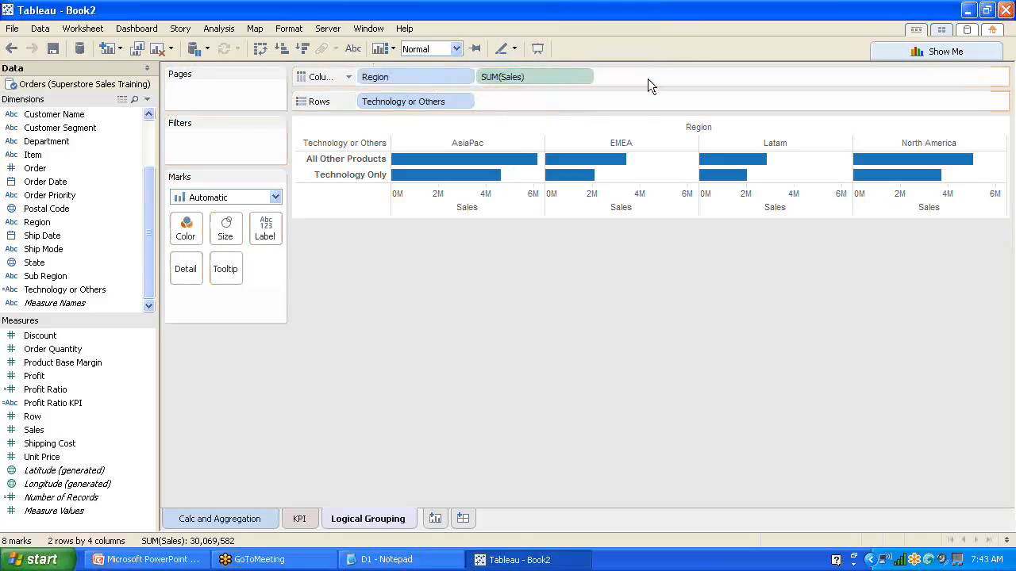
left_click(454, 79)
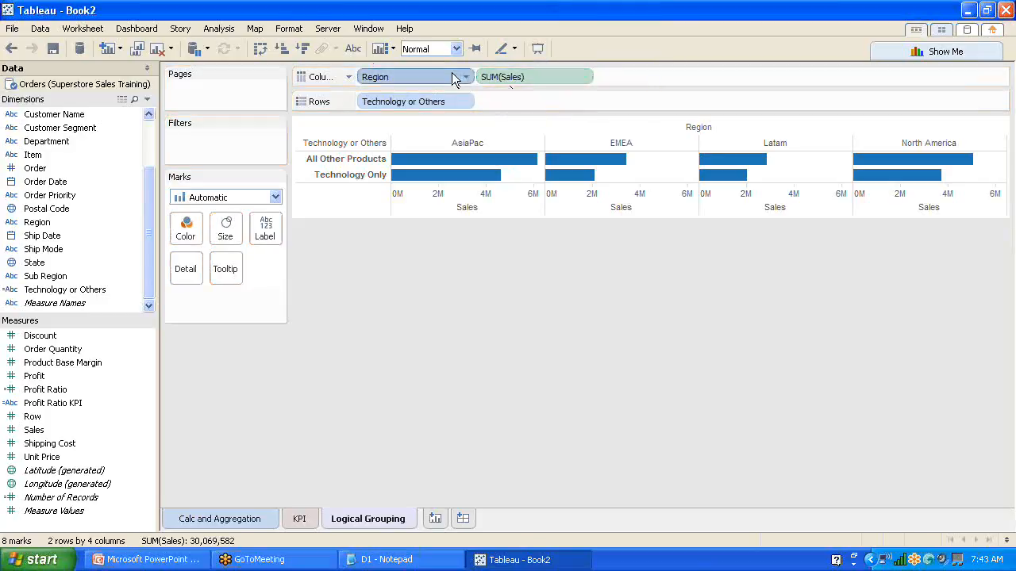
- Remove Region from columns and break the sales bars down by Region and then Technology or Others on rows
key("Delete")
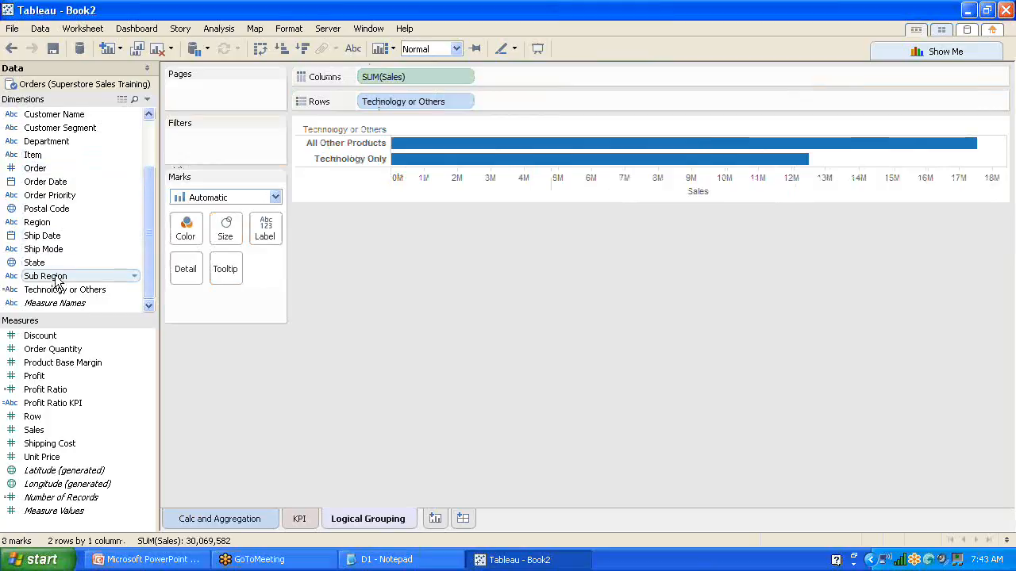
left_click_drag(89, 219, 407, 98)
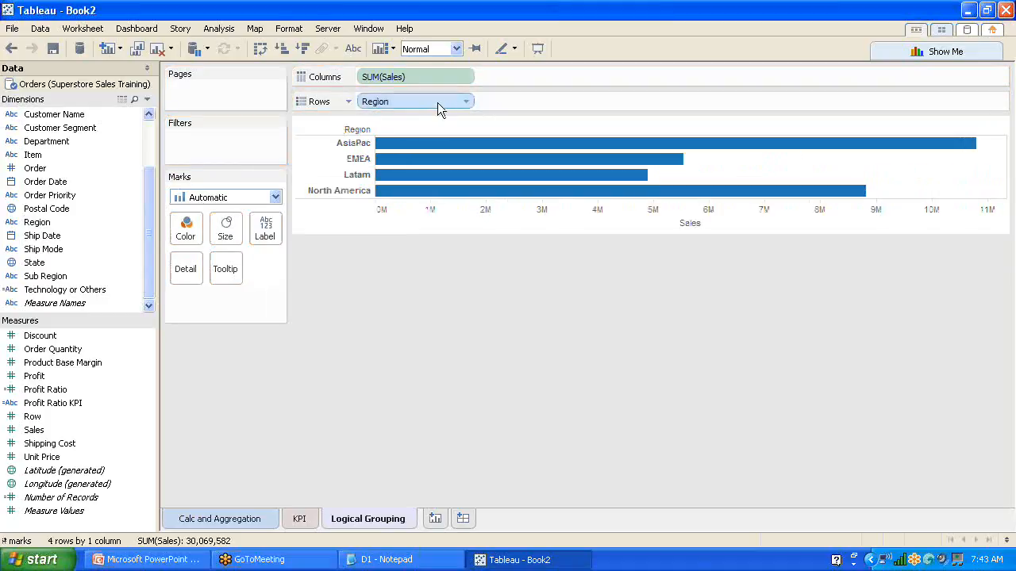
left_click_drag(80, 291, 580, 113)
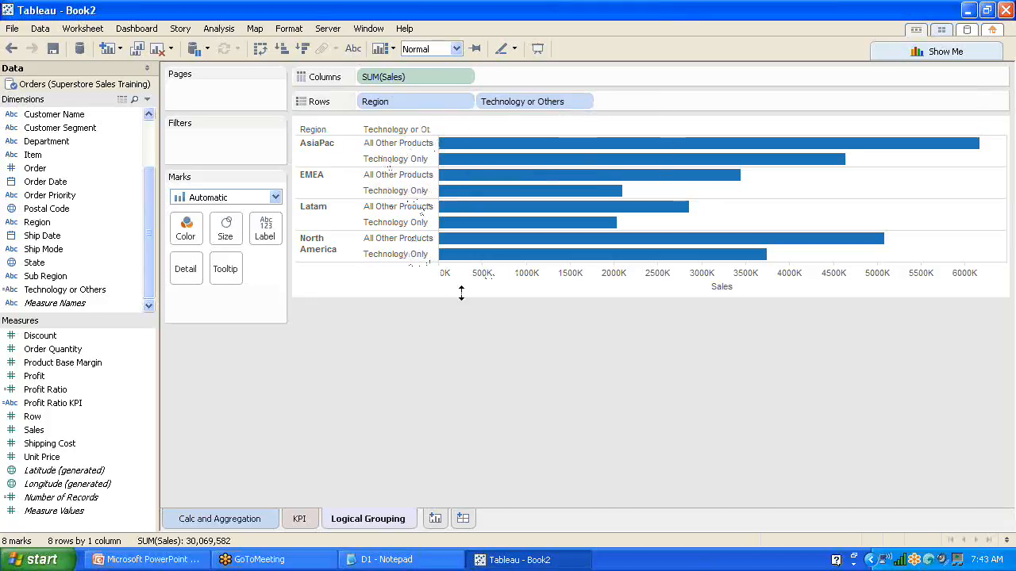
- Convert the sales view to a text table, and switch it to horizontal bars with Technology or Others ahead of Region
left_click(925, 51)
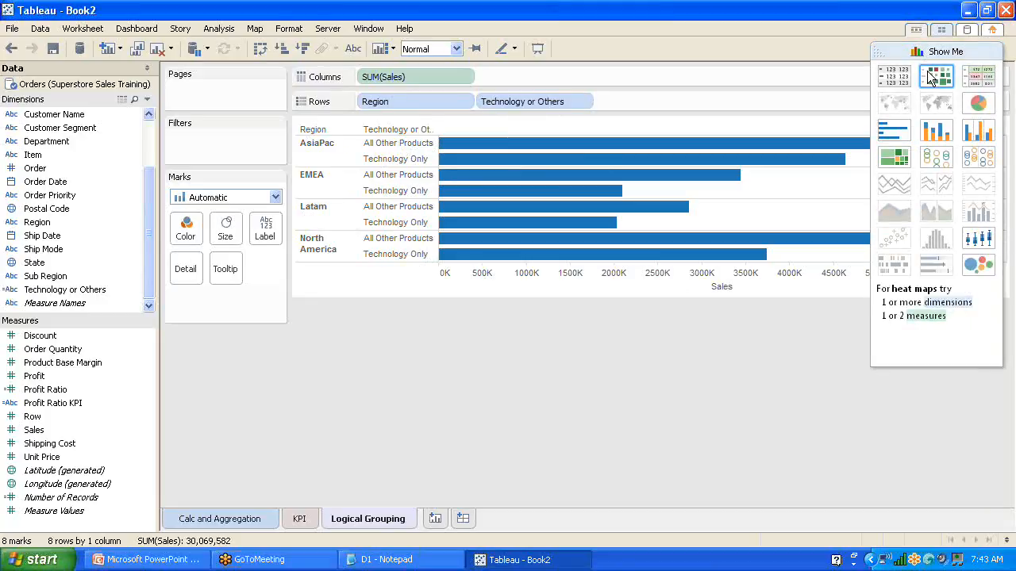
left_click(898, 77)
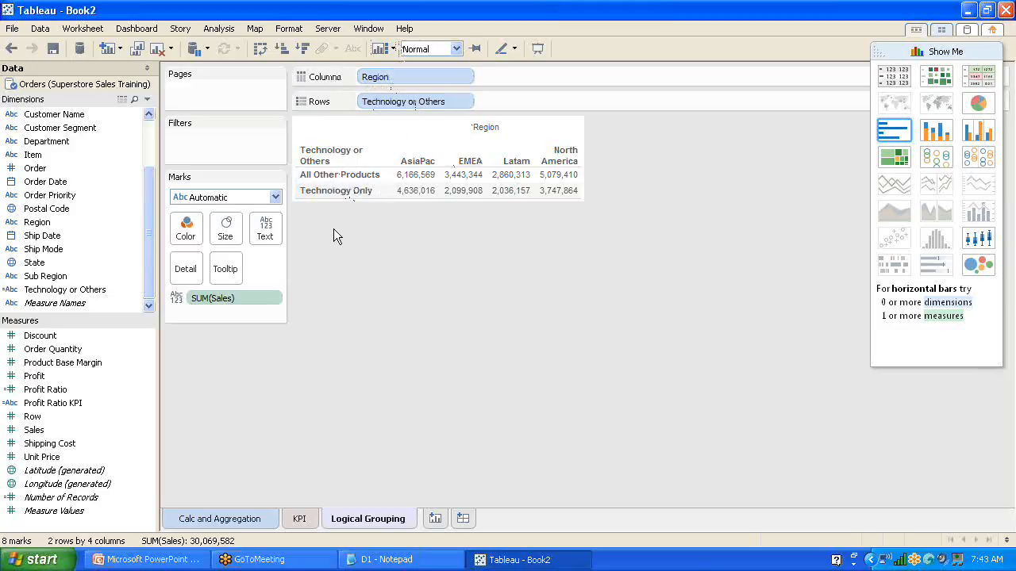
left_click(895, 132)
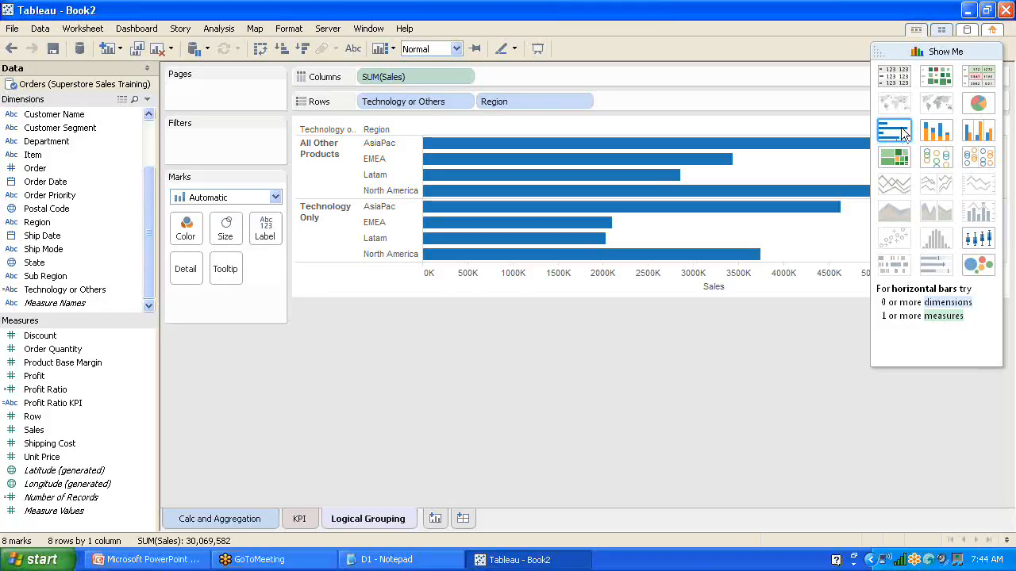
- Try the sales view as pie charts, a highlight table and a text table, and restore the horizontal bars
left_click(977, 102)
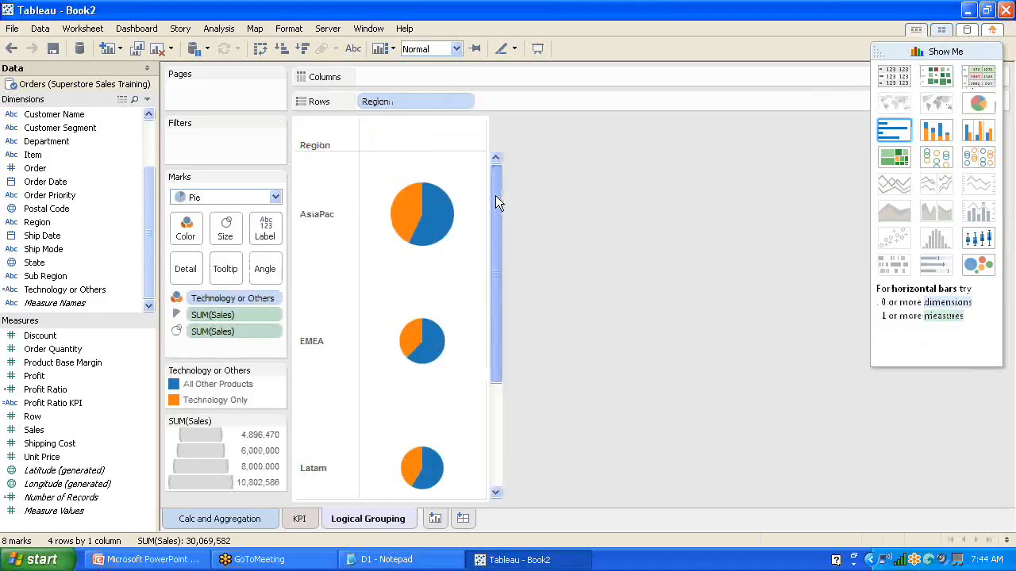
left_click_drag(495, 197, 497, 175)
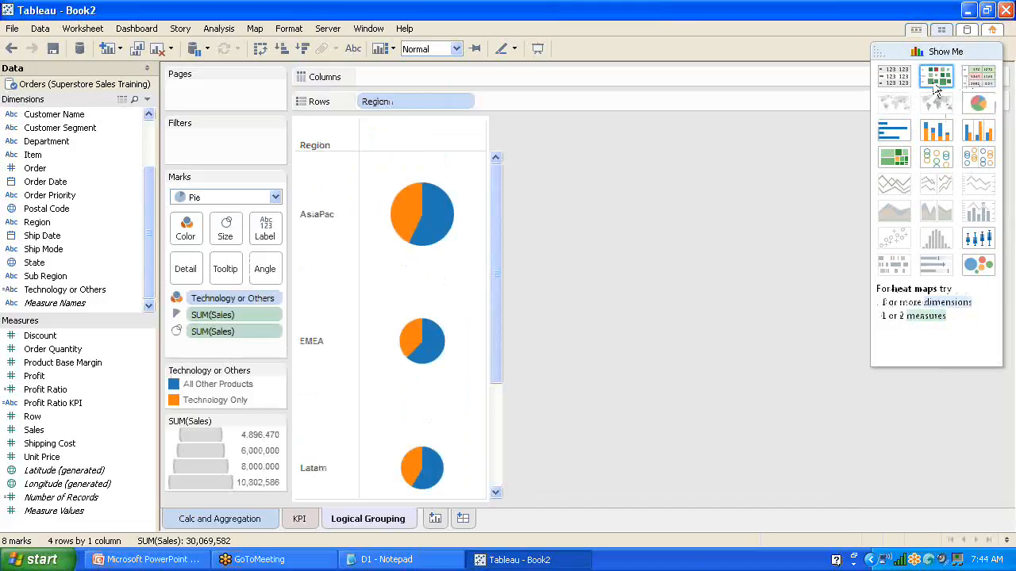
left_click(976, 88)
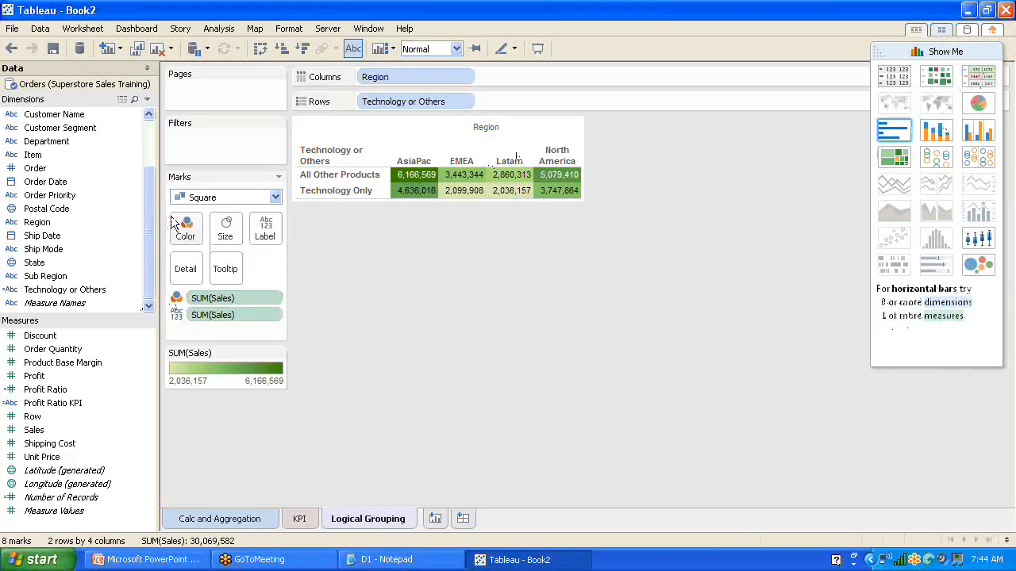
left_click(895, 76)
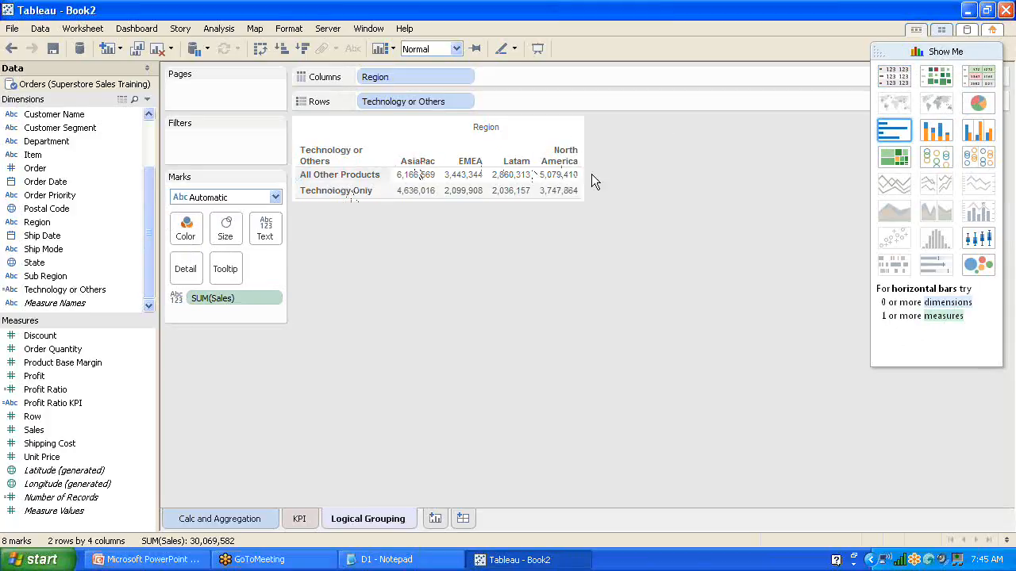
left_click(890, 132)
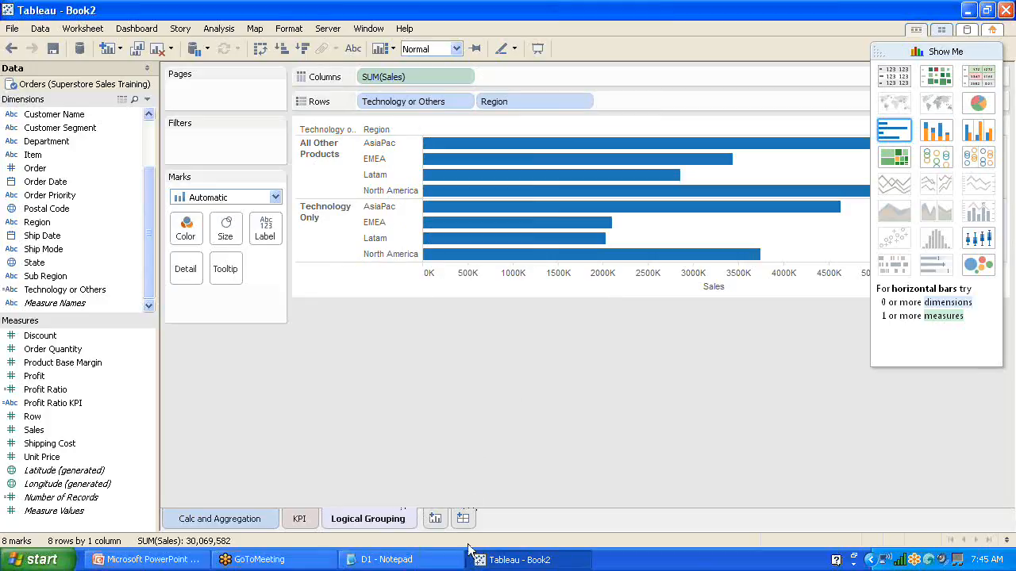
- Add a new worksheet and name it String Operation
left_click(434, 519)
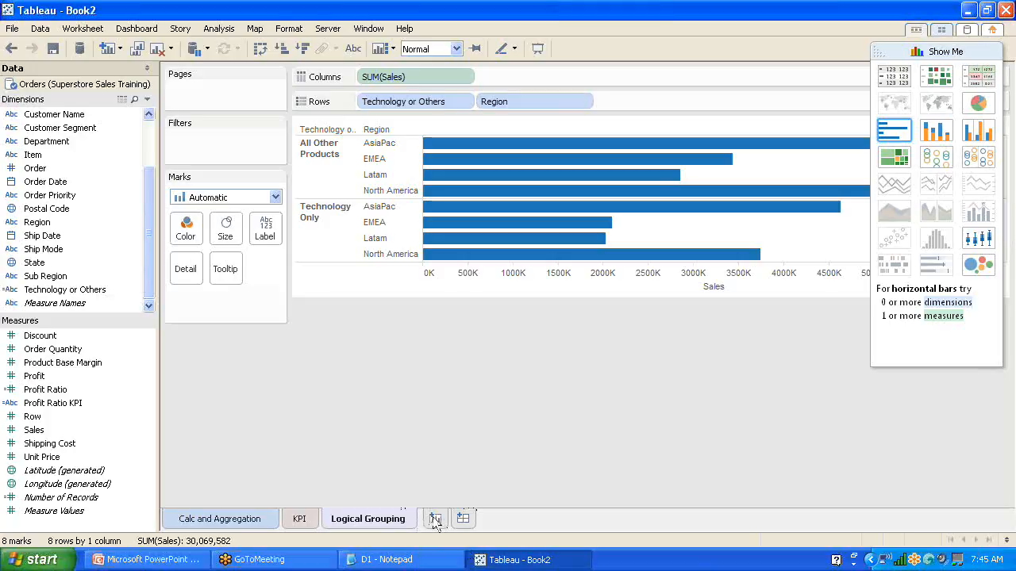
double_click(445, 521)
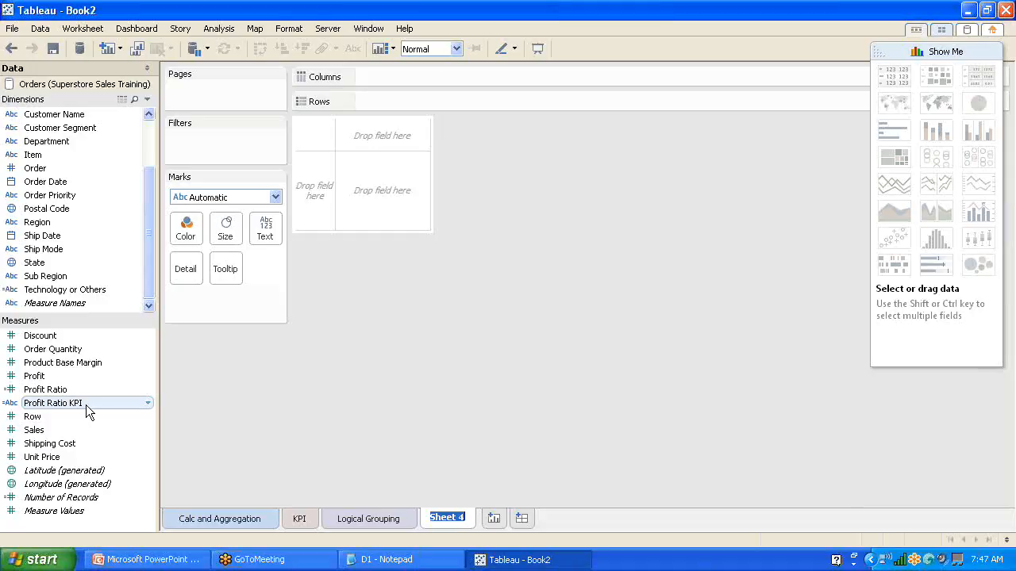
type("Stri")
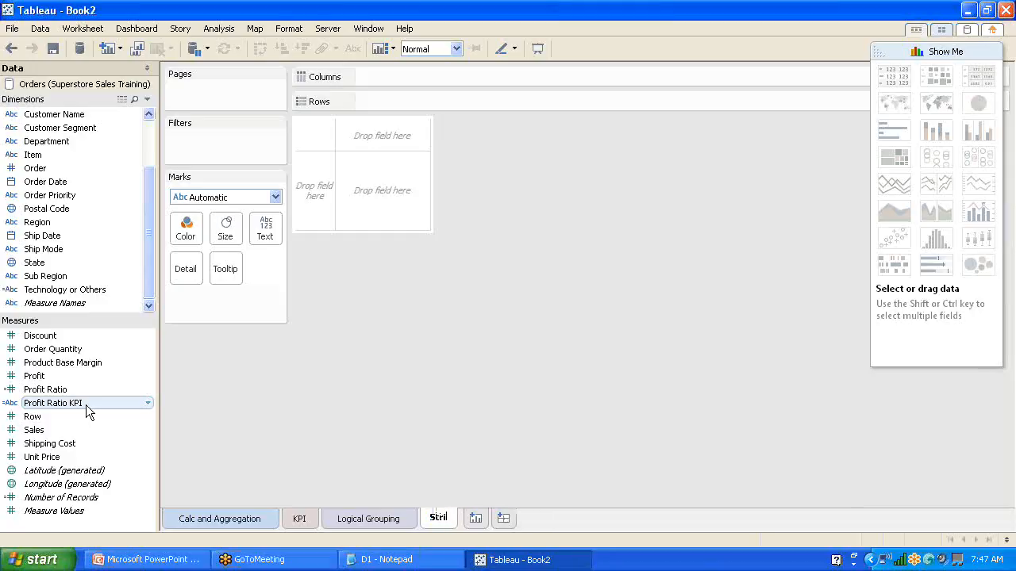
type("ng Data")
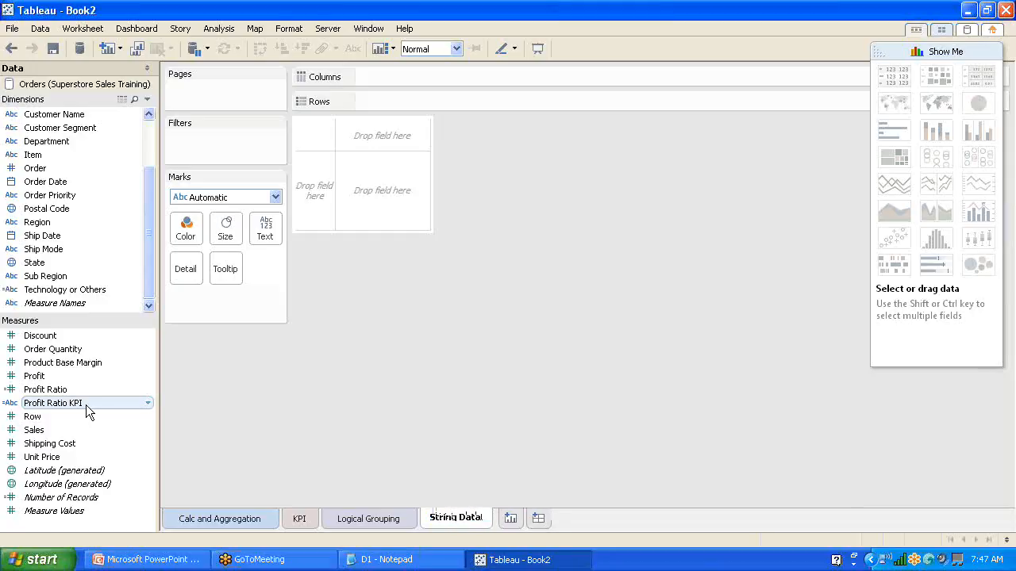
type(" Type")
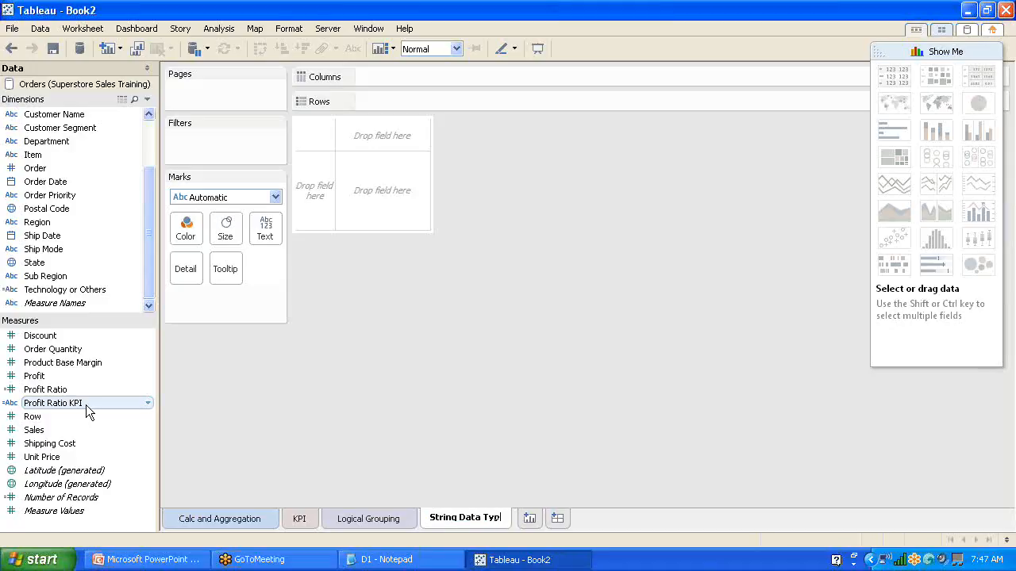
key("BackSpace")
key("BackSpace")
key("BackSpace")
key("BackSpace")
key("BackSpace")
key("BackSpace")
key("BackSpace")
key("BackSpace")
key("BackSpace")
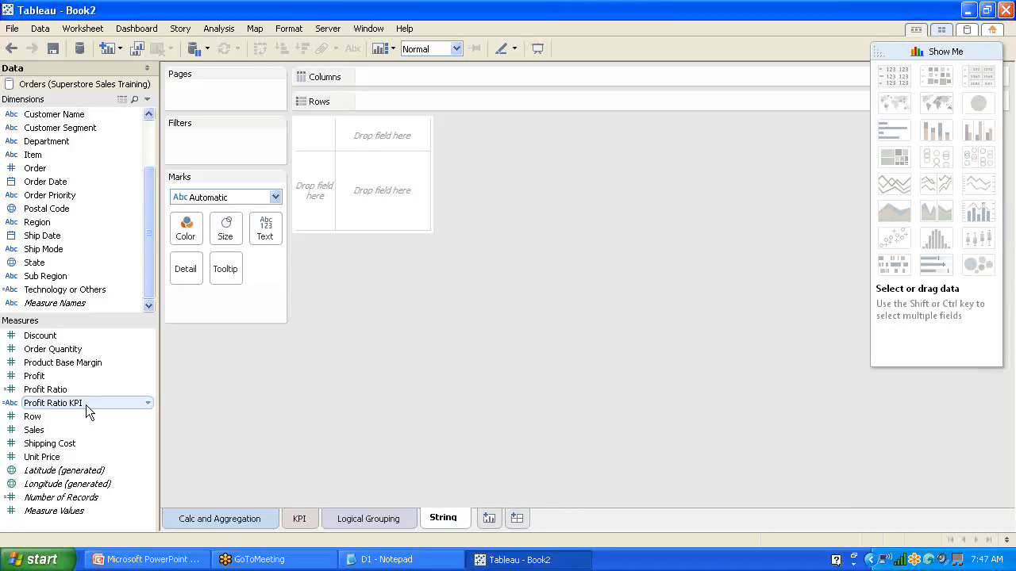
type("Operation")
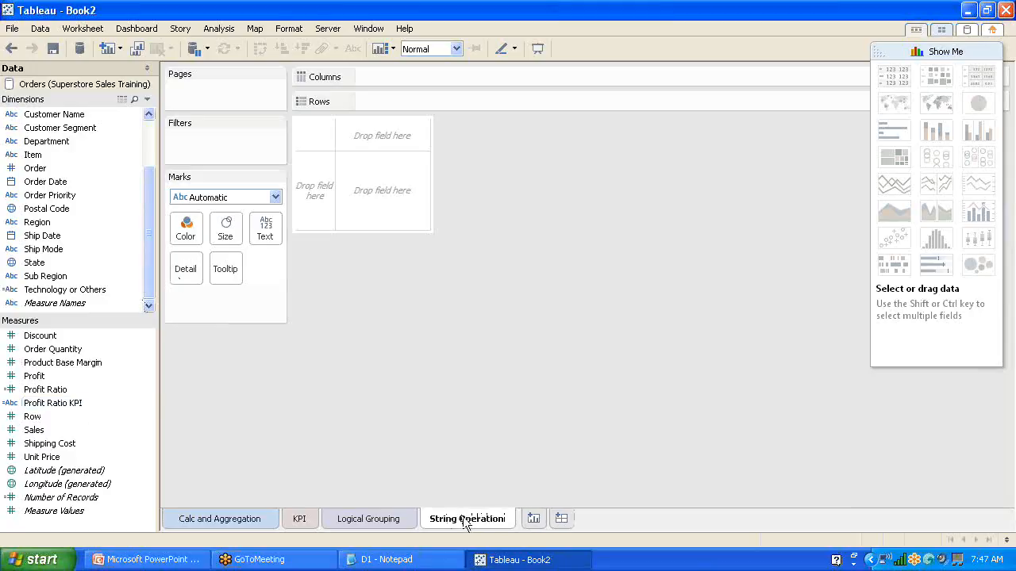
- Colour the String Operation sheet's tab yellow
right_click(466, 522)
mouse_move(539, 486)
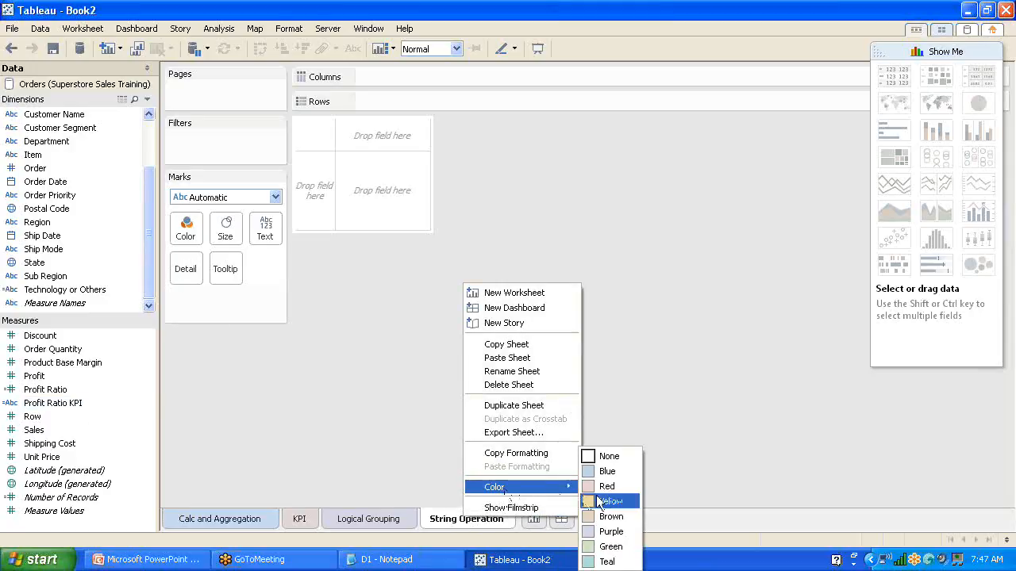
left_click(606, 502)
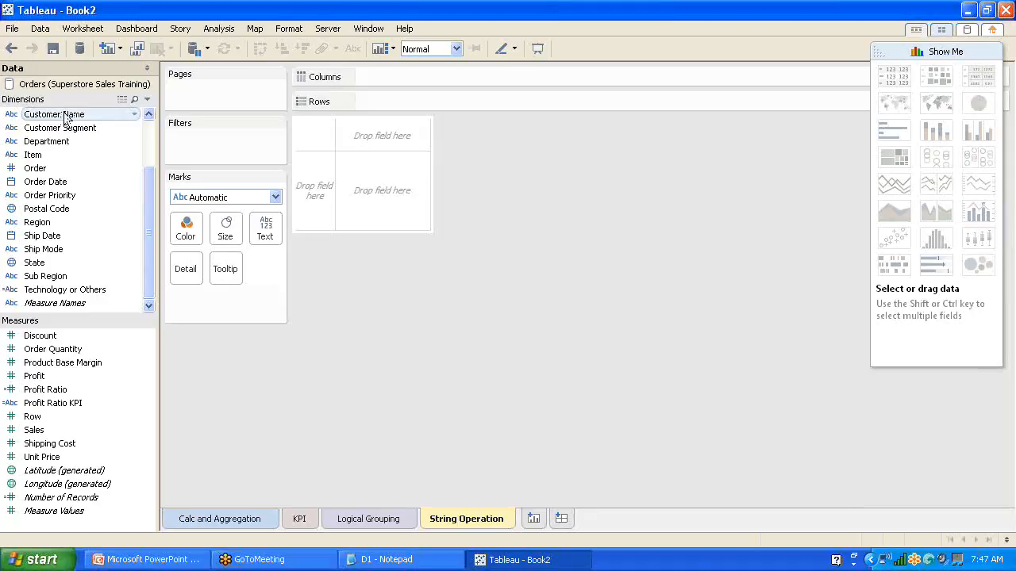
- Build a text table with Customer Name on rows and Sales as the text values
left_click_drag(66, 117, 405, 105)
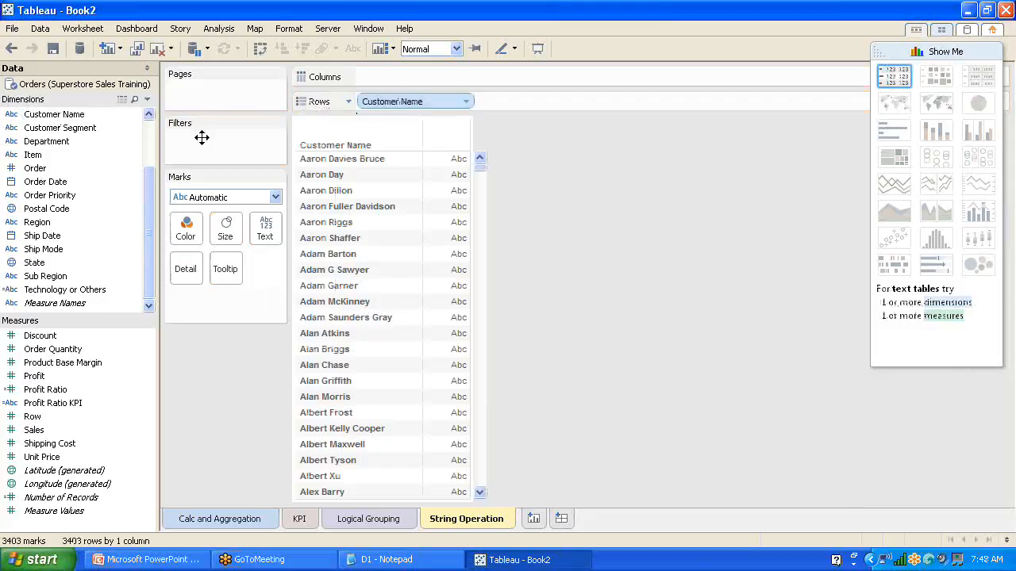
left_click_drag(55, 427, 279, 229)
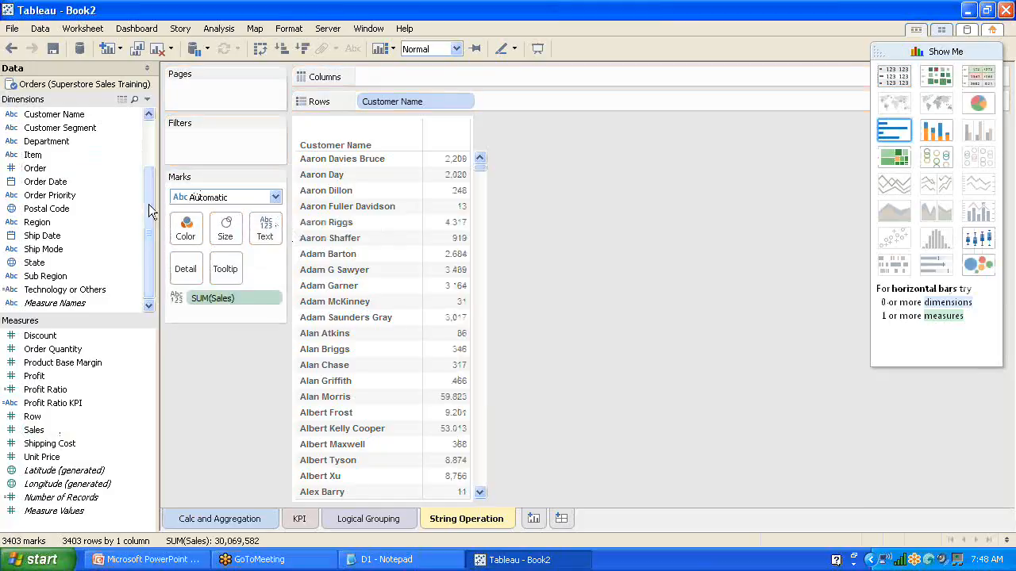
- Filter the view by Country / Region, keeping only Australia and New Zealand
left_click_drag(149, 205, 149, 154)
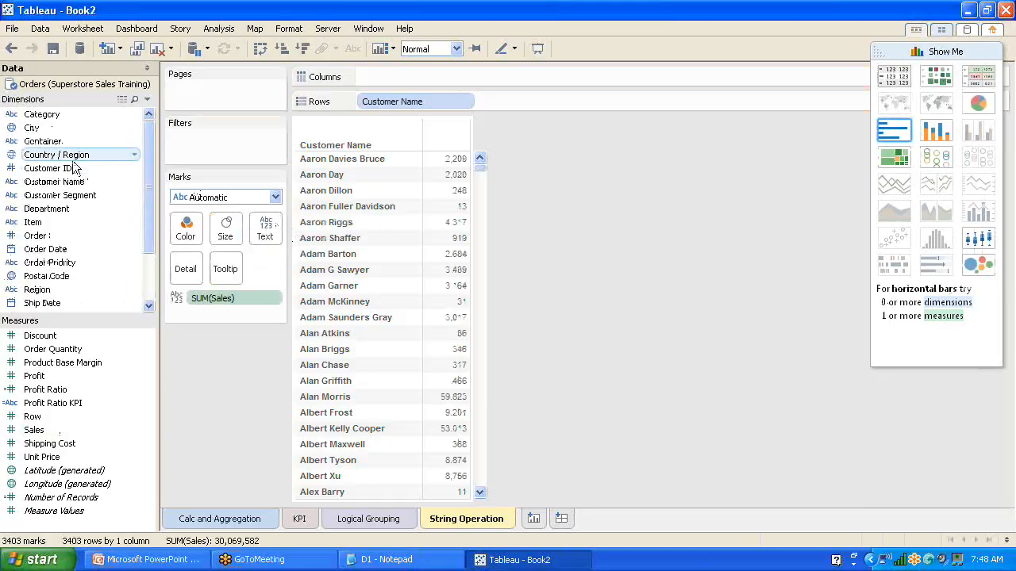
left_click_drag(78, 163, 229, 136)
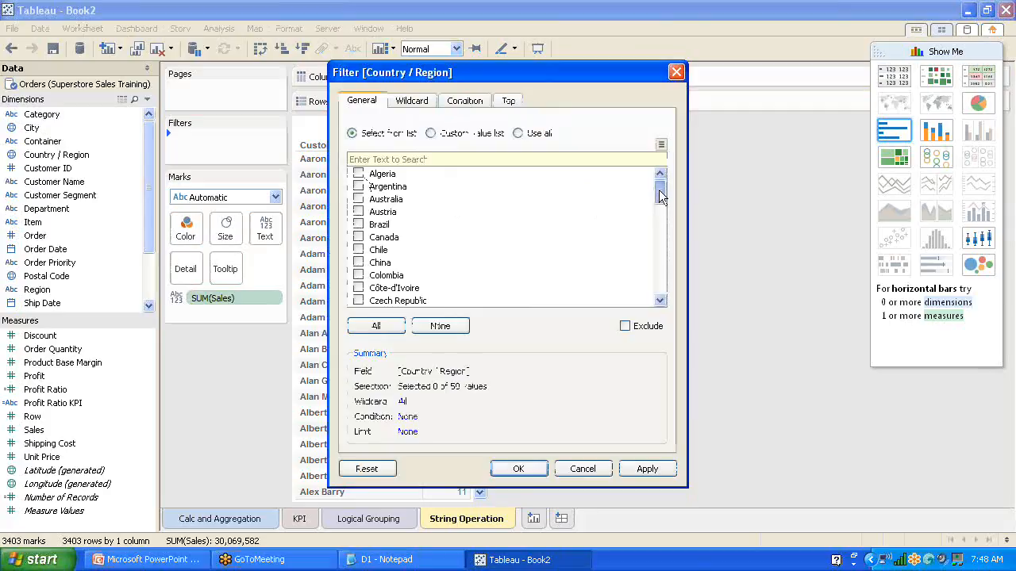
left_click_drag(658, 194, 660, 253)
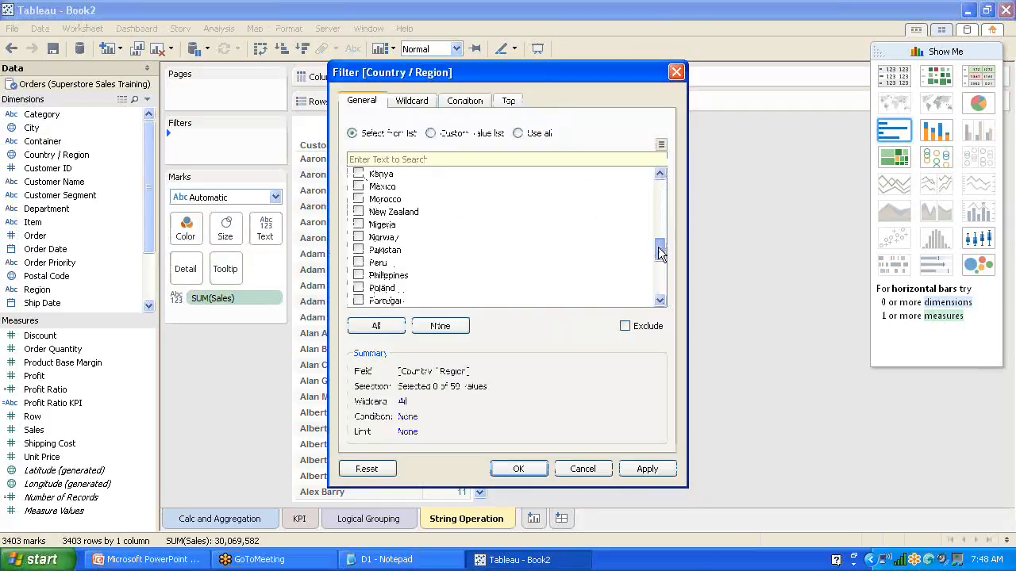
left_click(359, 212)
left_click_drag(667, 253, 663, 181)
left_click(359, 200)
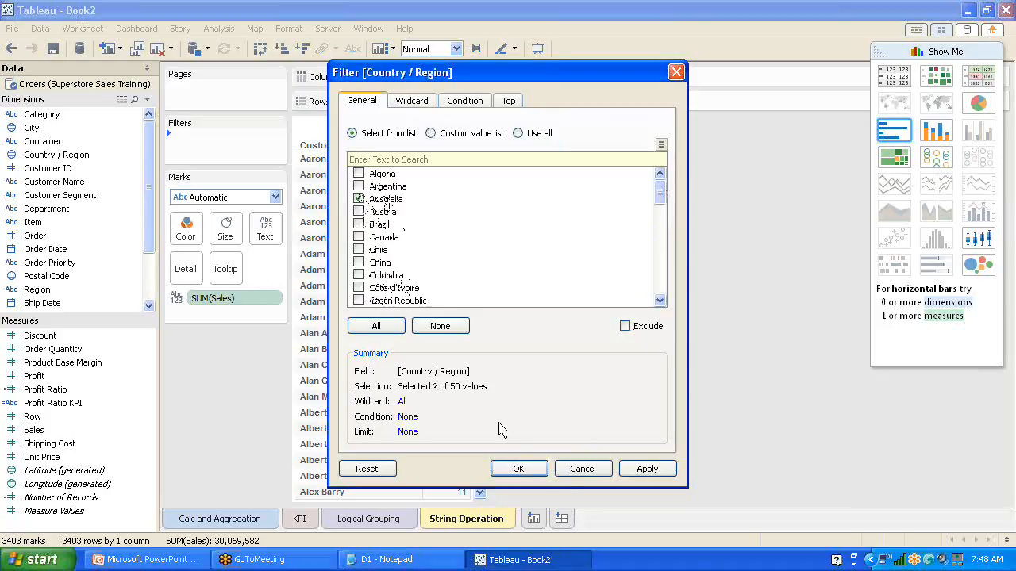
left_click(516, 469)
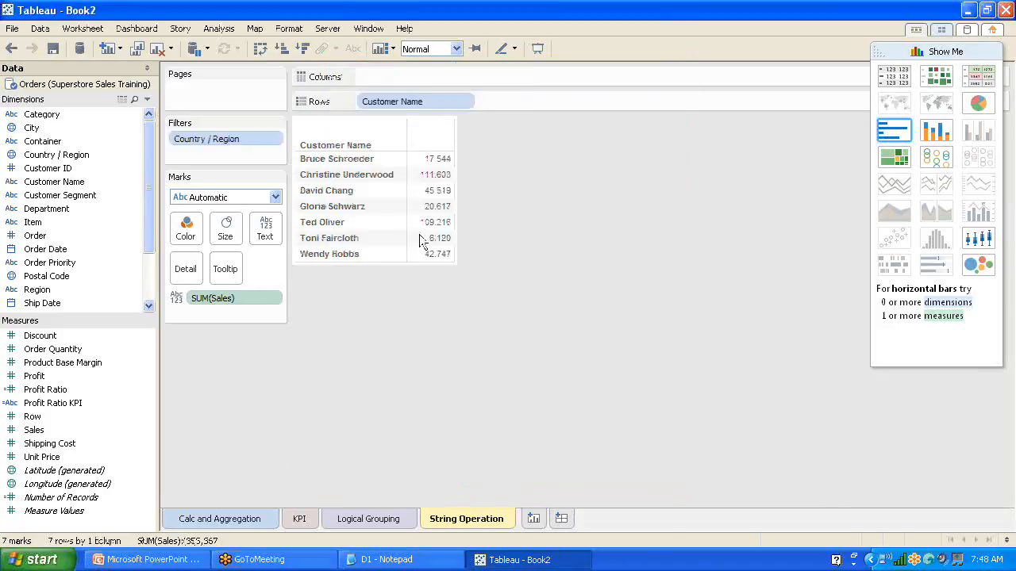
- Collapse the Show Me chart picker
right_click(239, 135)
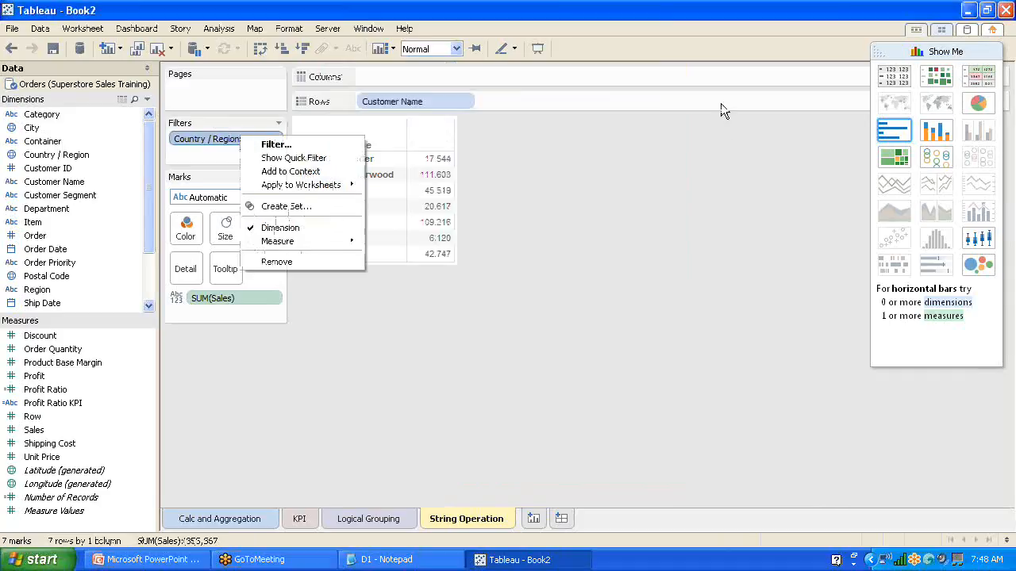
left_click(952, 54)
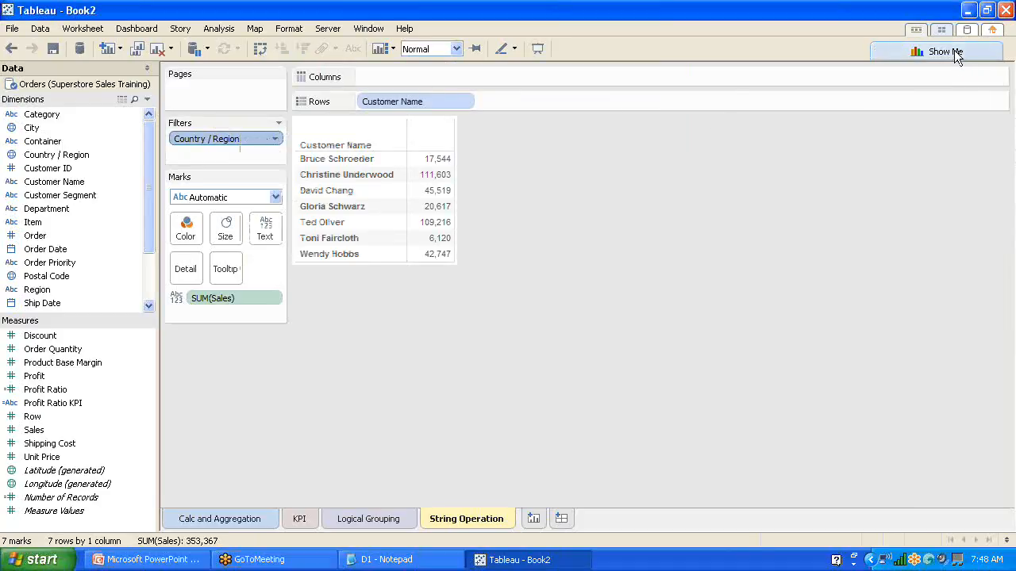
- Show the Country / Region quick filter beside the view and hide it again
right_click(255, 136)
left_click(297, 158)
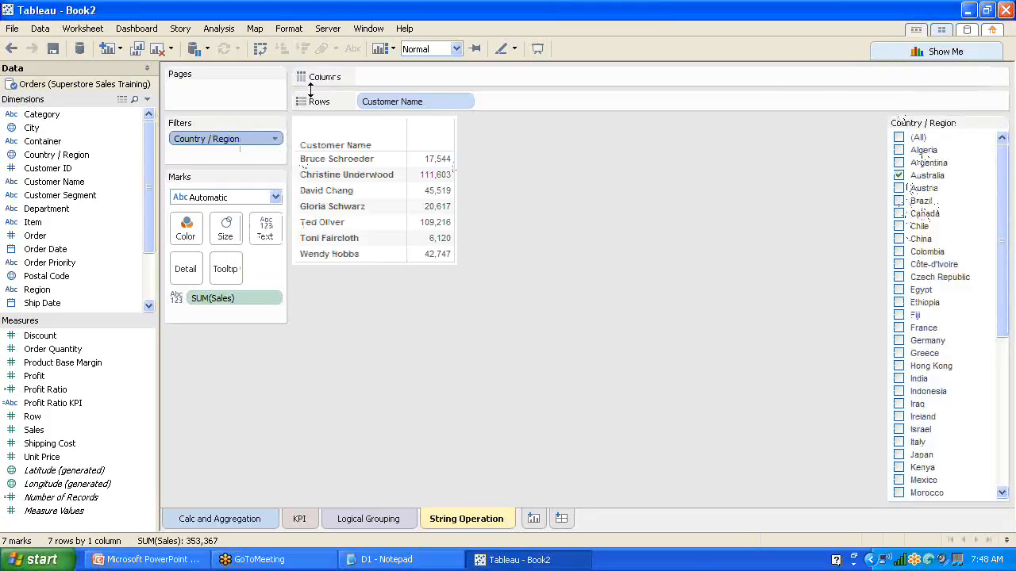
left_click(275, 139)
left_click(252, 170)
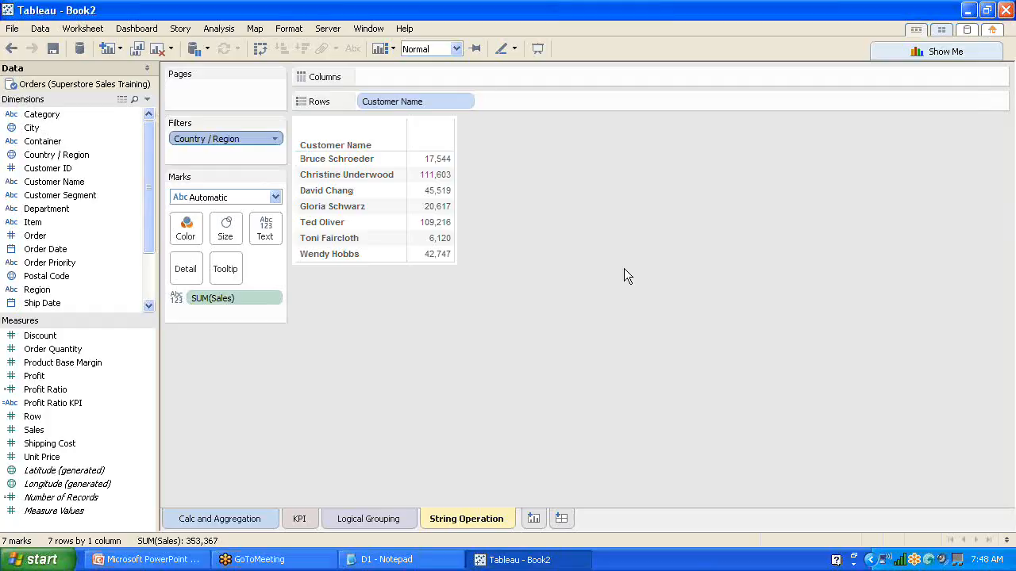
left_click(275, 141)
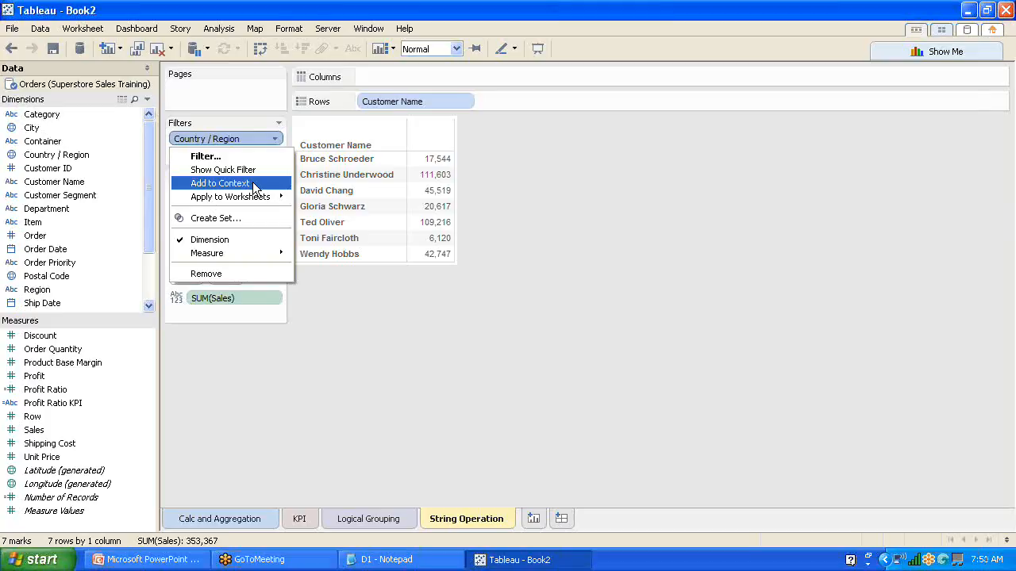
left_click(254, 187)
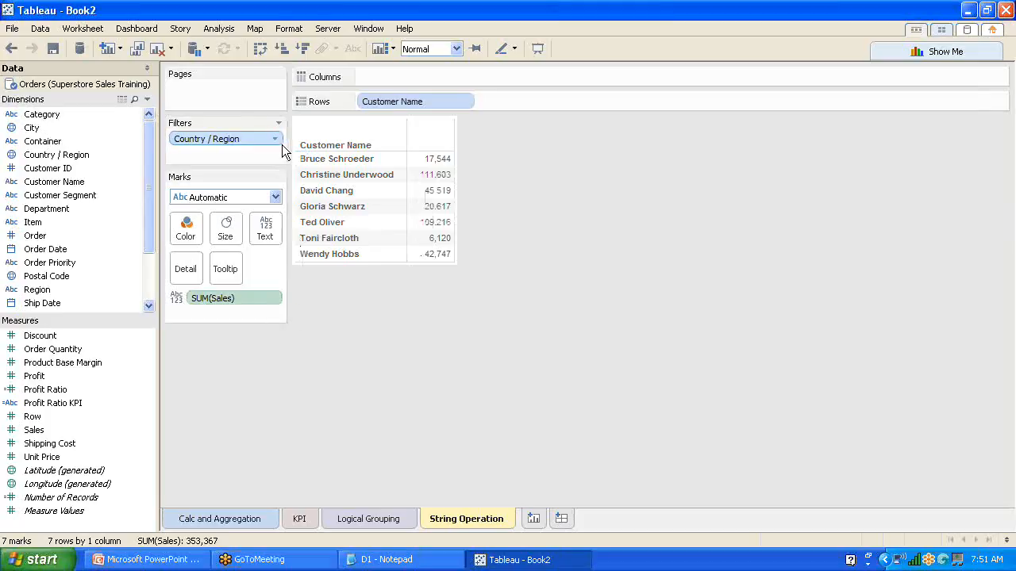
- Create a calculated field named "Customer Name & Number"
left_click(222, 26)
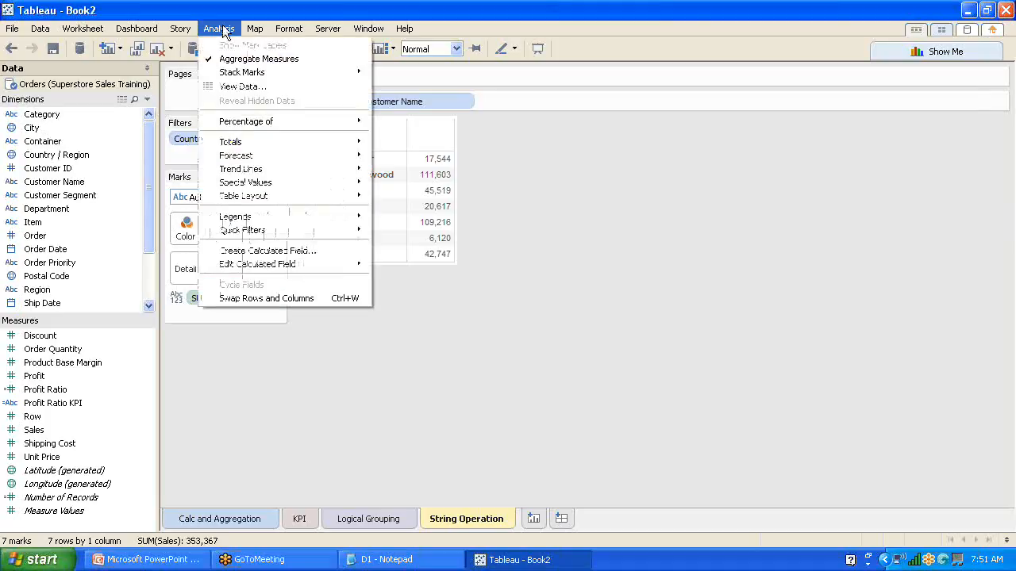
left_click(289, 252)
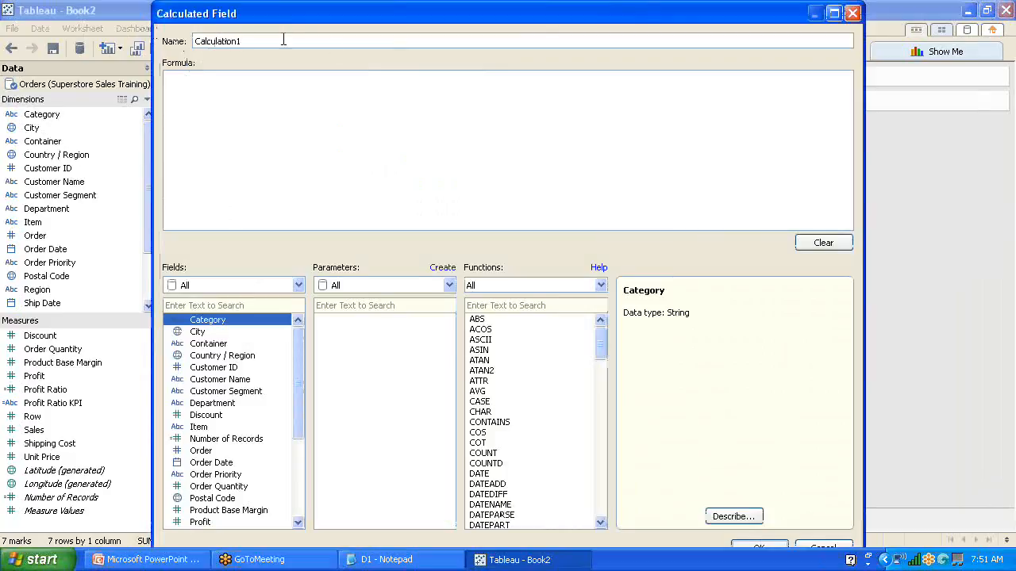
left_click_drag(283, 40, 133, 29)
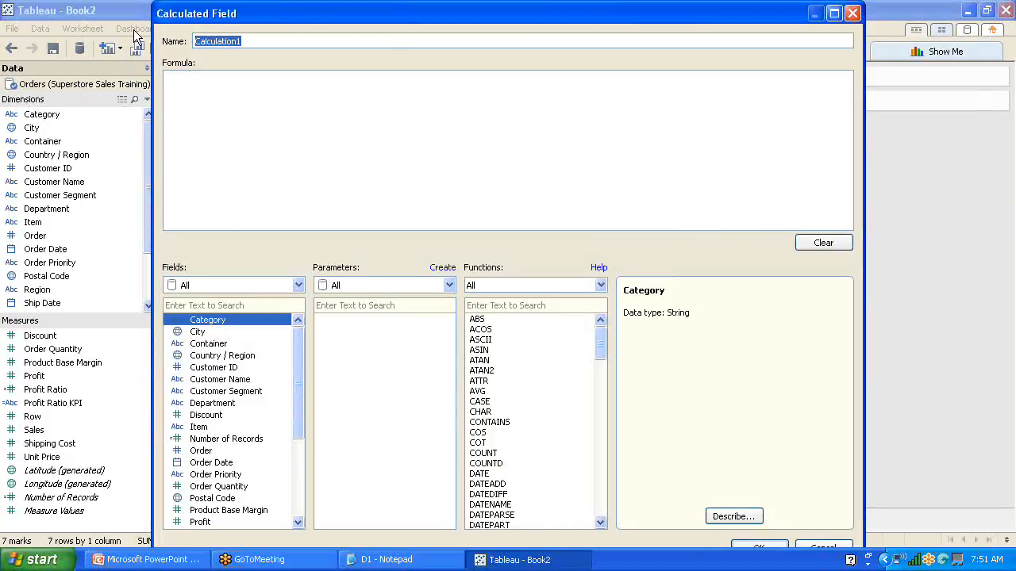
type("Customer Name")
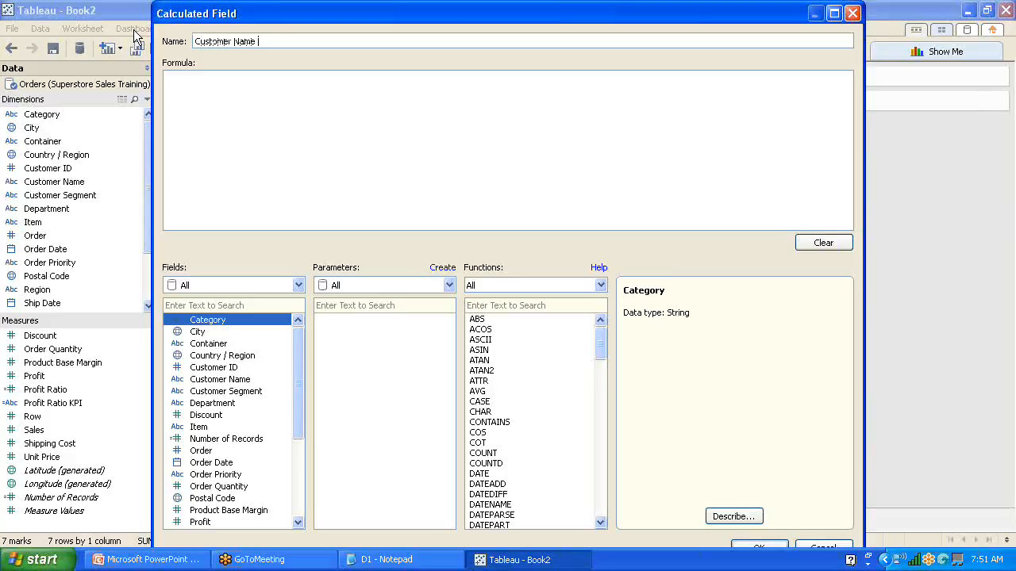
type(" & Number")
- Start the formula with the text literal "Customer #" followed by a plus operator
left_click(225, 96)
type("str")
type("ustomer\"")
type(" #")
key("Right")
type("+")
left_click_drag(231, 77, 160, 79)
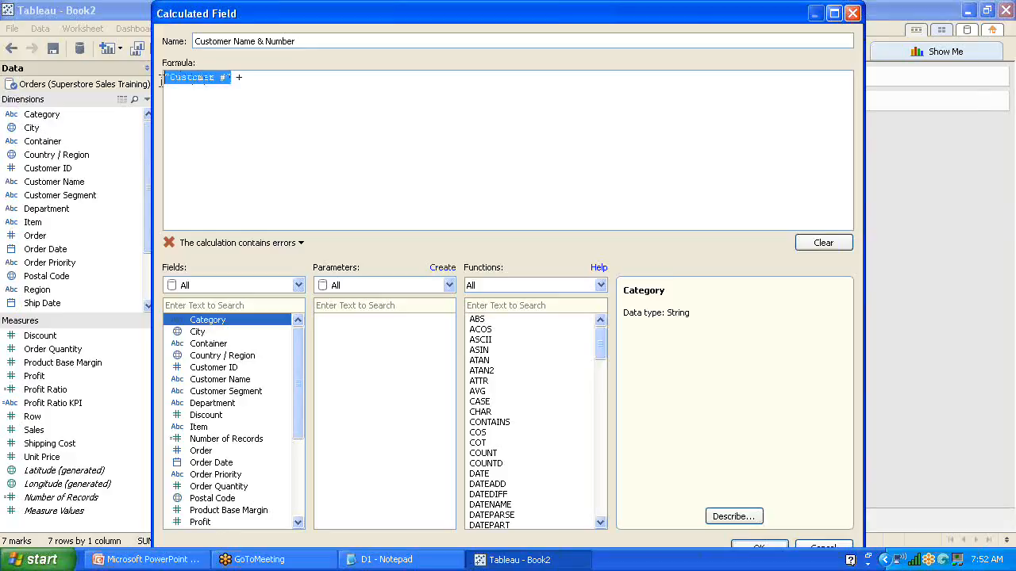
left_click(249, 77)
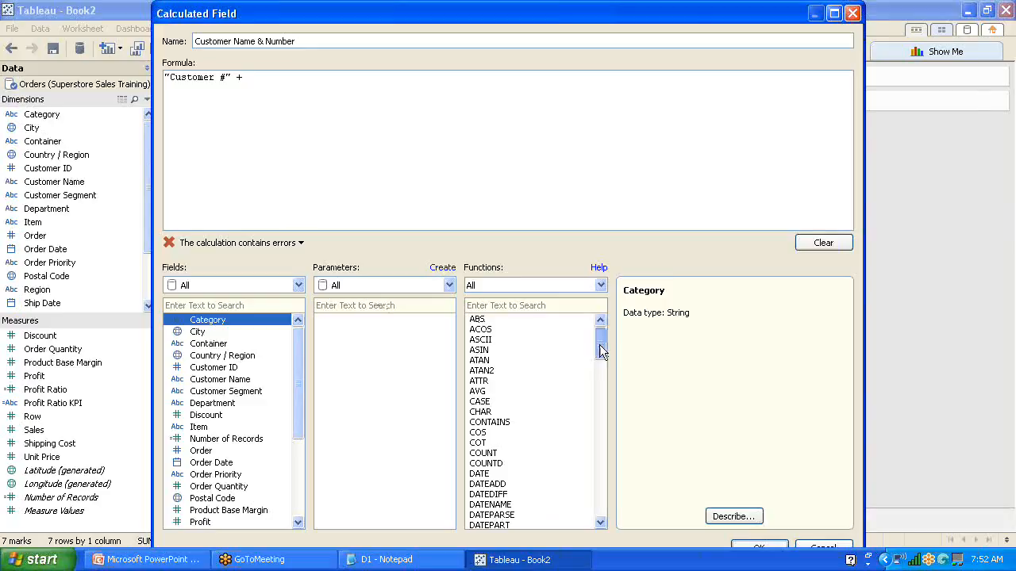
- Look through the String function category and its descriptions for a function that converts a number to text
left_click_drag(602, 346, 601, 454)
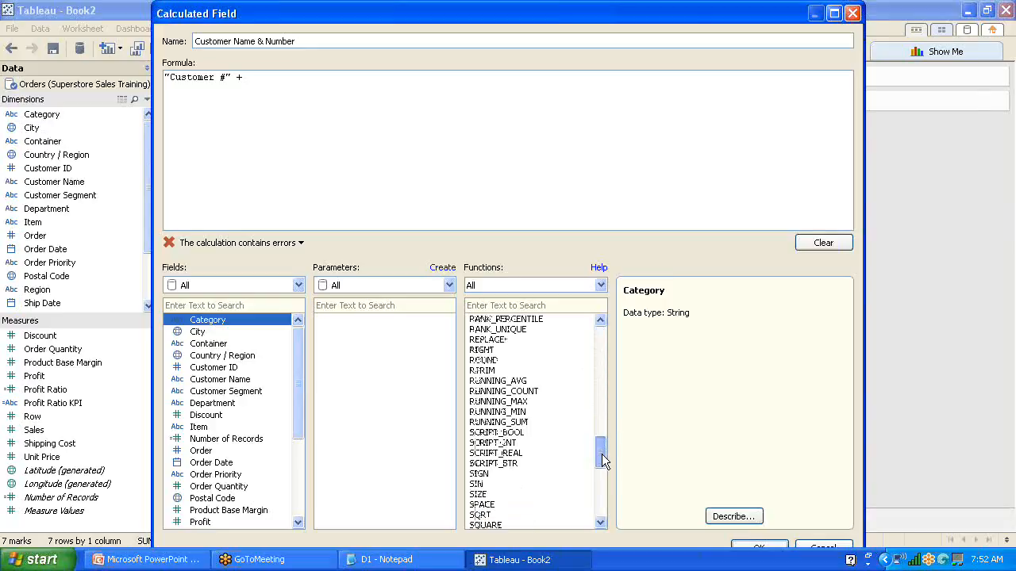
left_click(477, 401)
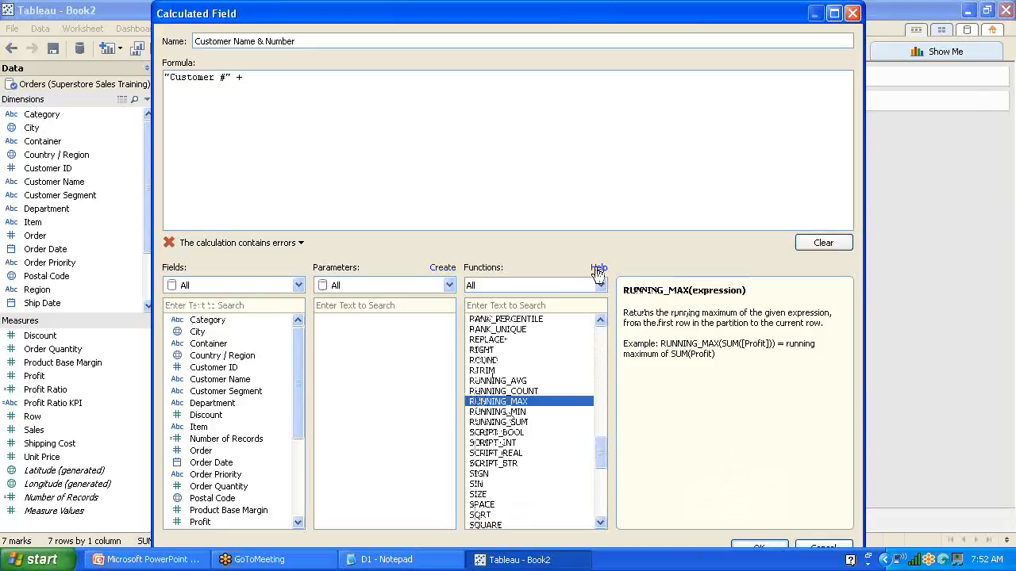
left_click(601, 284)
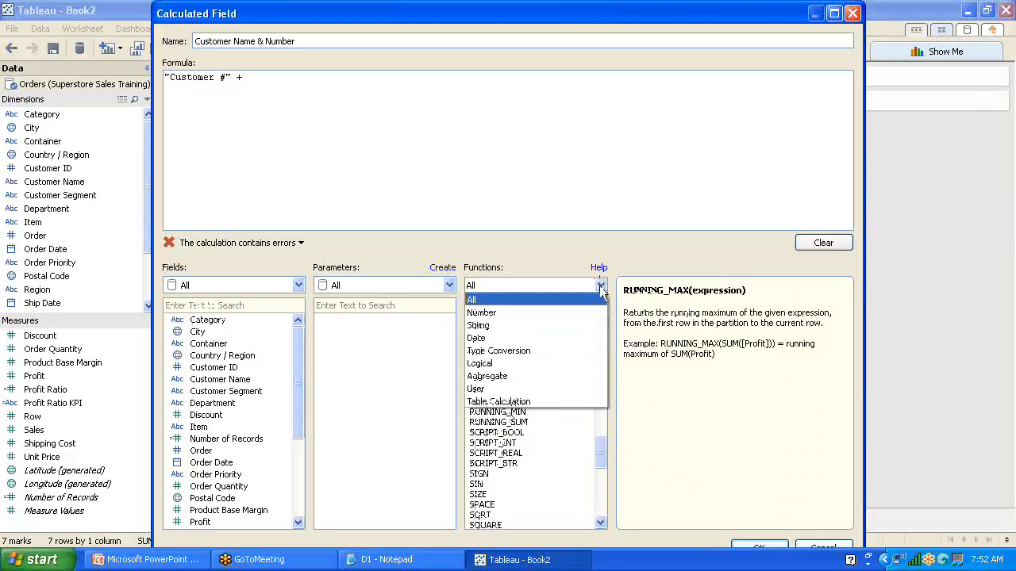
left_click(566, 324)
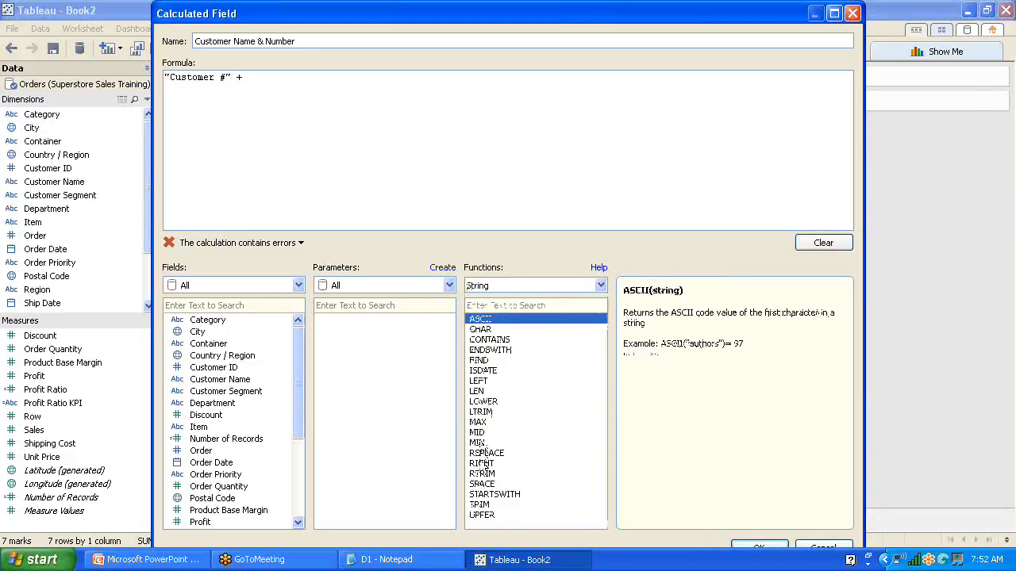
left_click(500, 485)
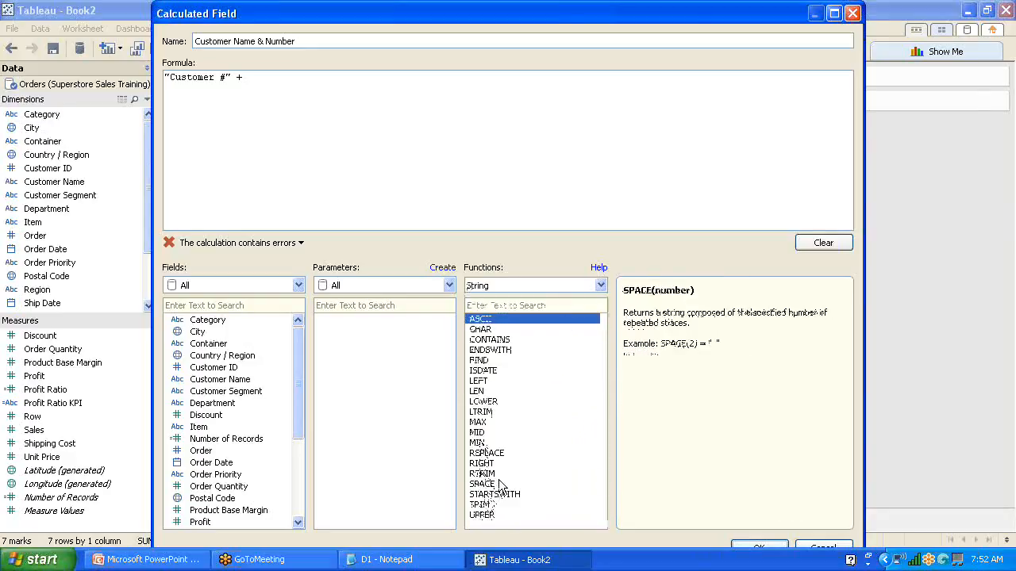
left_click(496, 454)
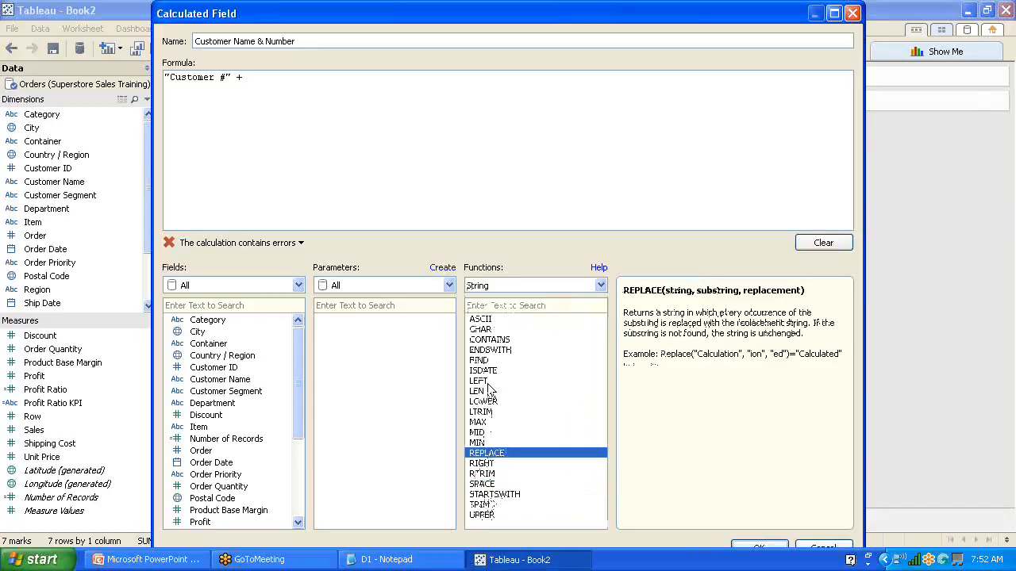
left_click(490, 383)
left_click(511, 484)
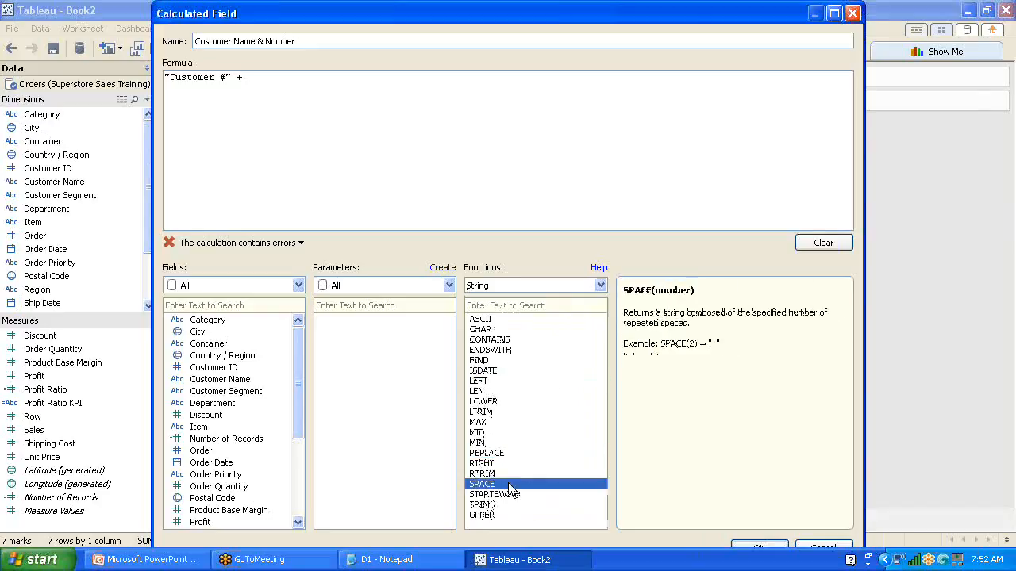
- Find the STR function among all functions and insert it after the plus operator in the formula
left_click(601, 286)
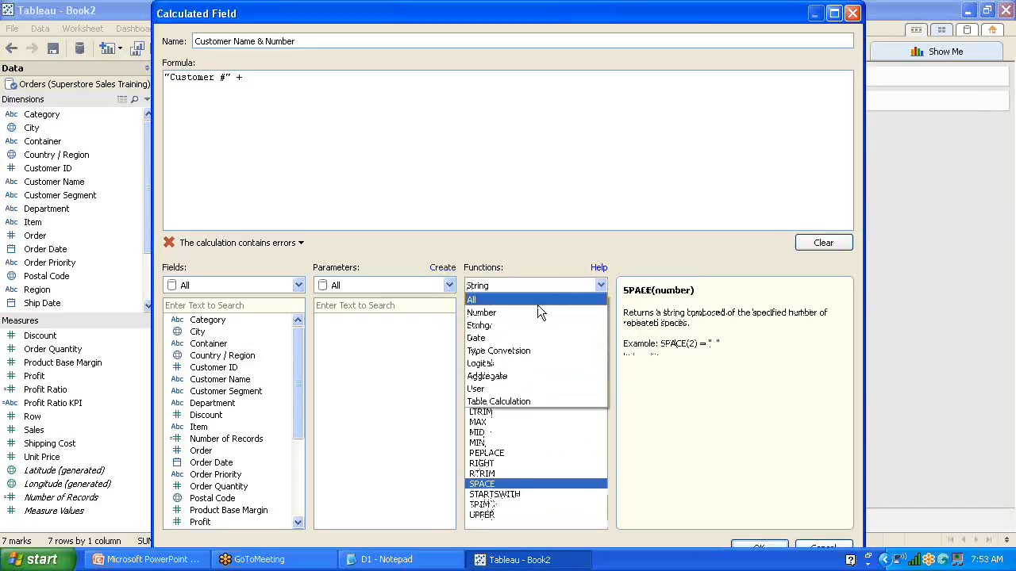
left_click(537, 305)
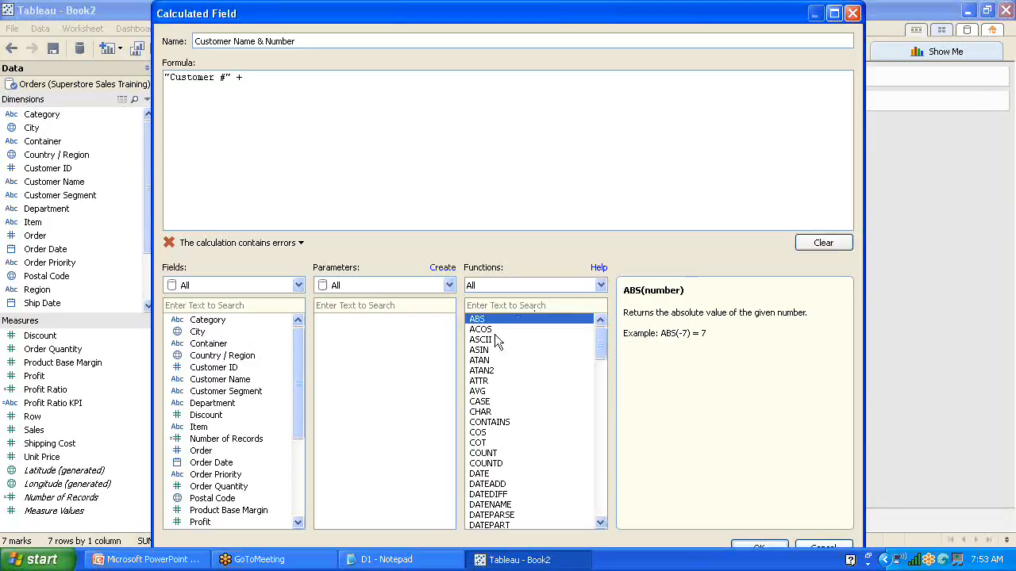
left_click(482, 342)
key("s")
key("Down")
key("Down")
key("Down")
key("Down")
key("Down")
key("Down")
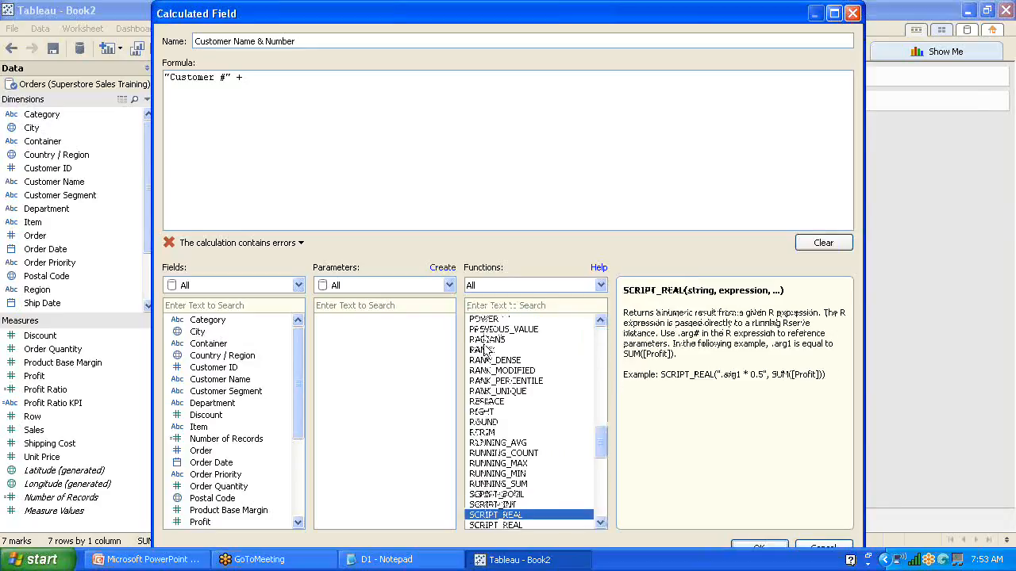
key("Down")
key("Down")
key("Down")
key("Down")
key("Down")
key("Down")
key("Down")
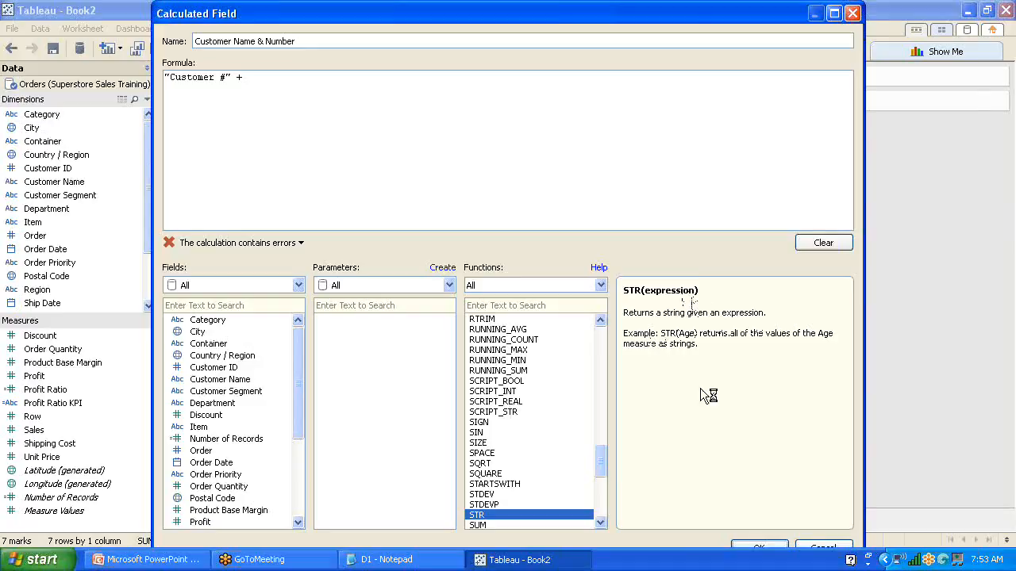
double_click(491, 518)
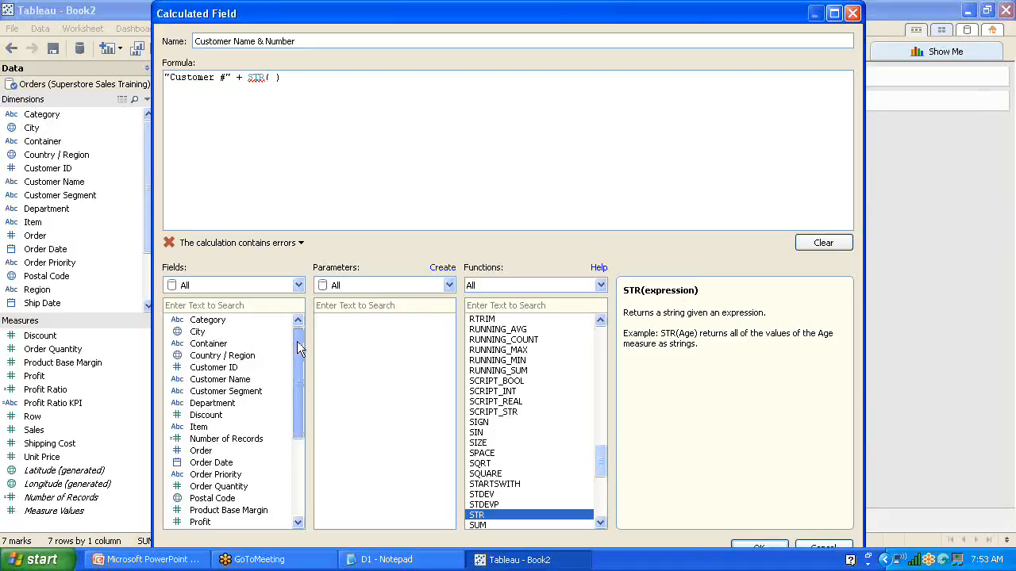
- Insert the Customer ID field as the argument of STR and remove the extra space before the closing parenthesis
mouse_move(299, 344)
left_mouse_down()
mouse_move(299, 439)
mouse_move(299, 342)
left_mouse_up()
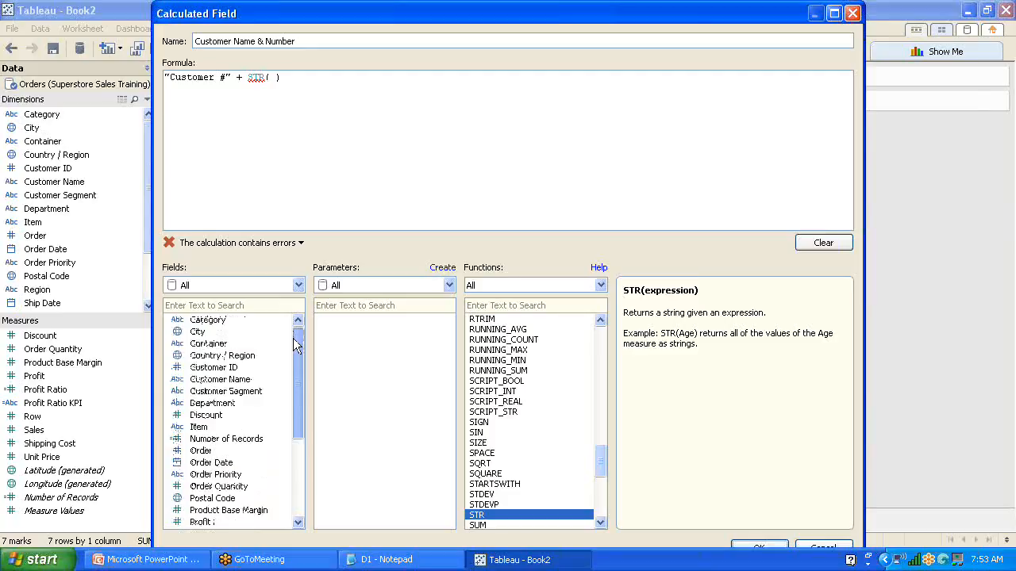
double_click(228, 370)
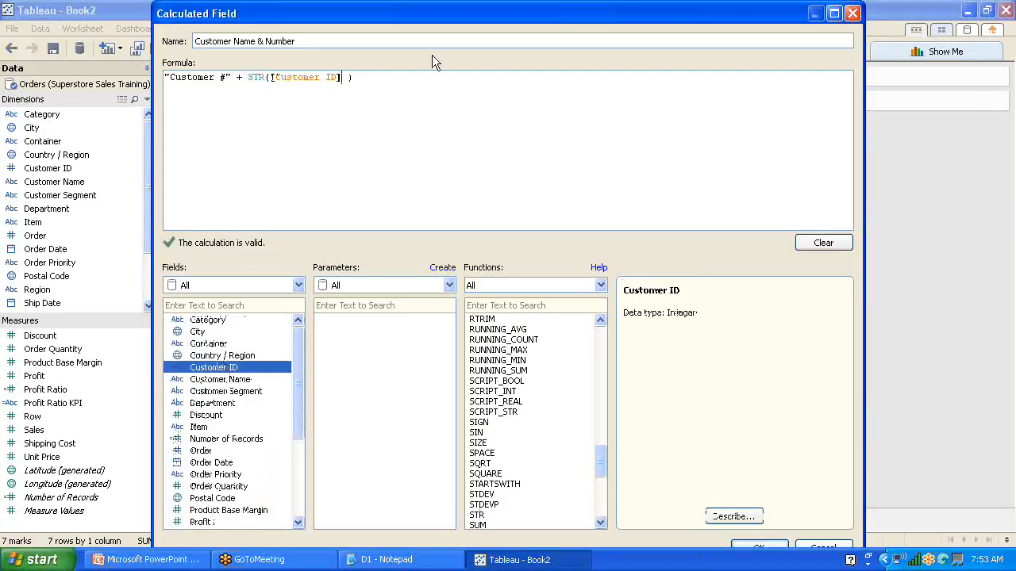
key("Delete")
left_click_drag(227, 78, 169, 79)
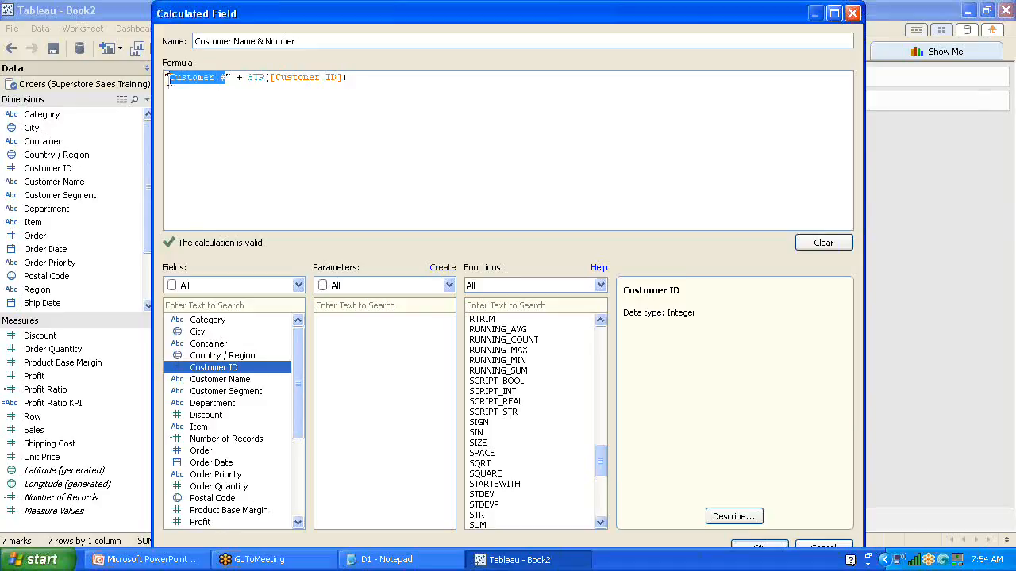
- Append the separator "-" and the Customer Name field to the end of the formula, joined with plus operators
left_click(238, 163)
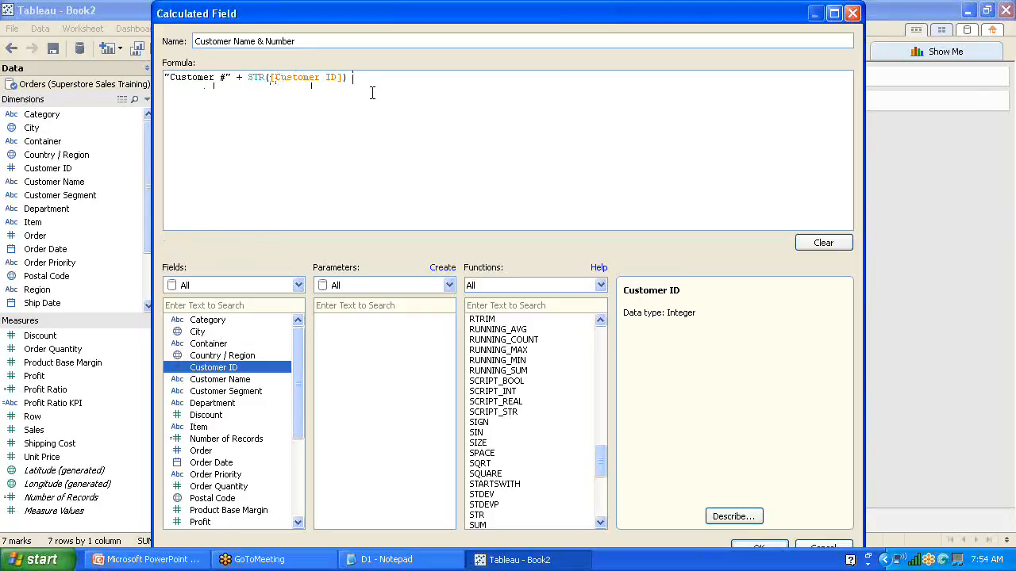
type("+ \"\"")
key("Left")
type("-")
key("Right")
type("+")
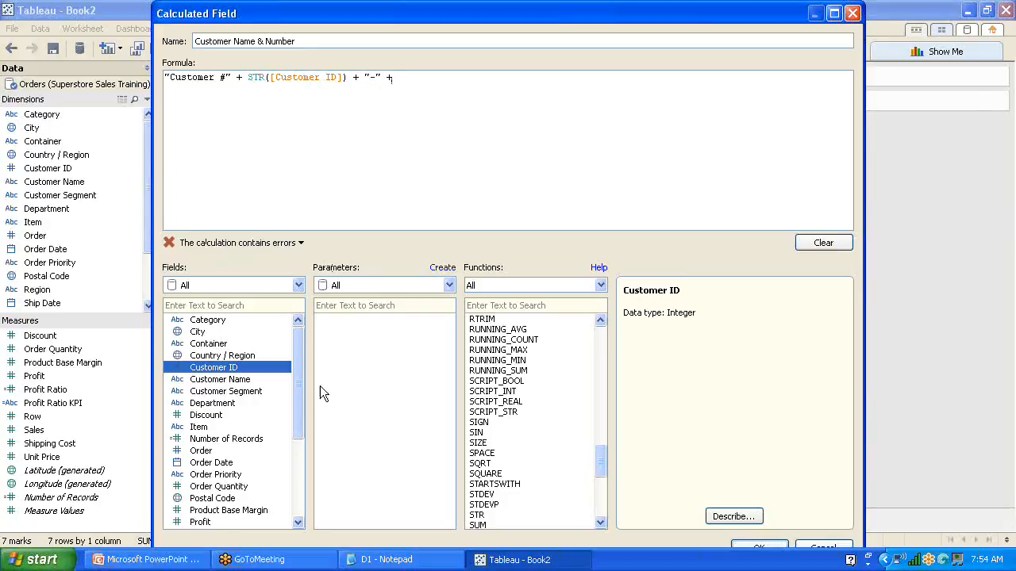
double_click(238, 386)
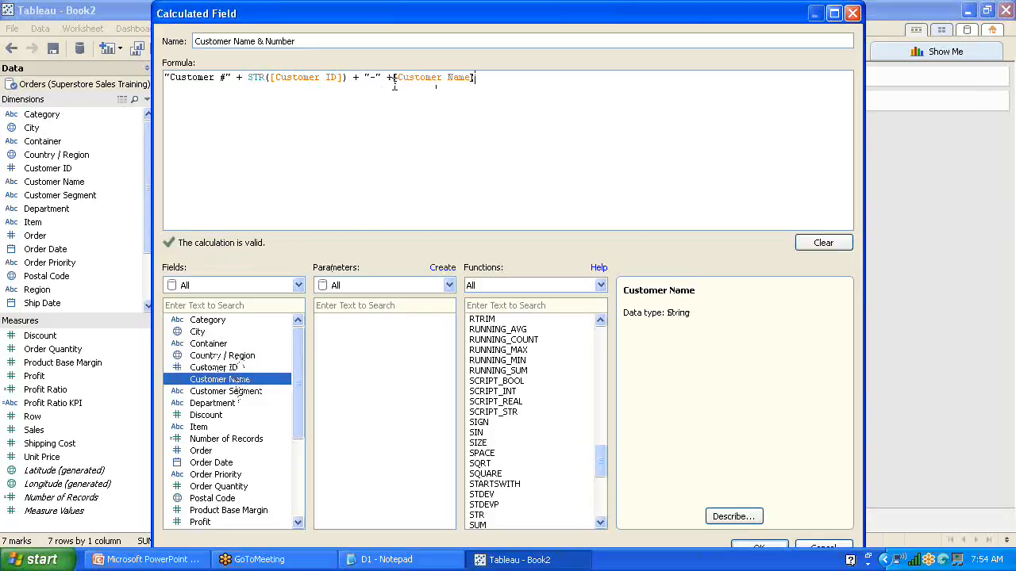
- Review the formula's parts: the "Customer #" text, the STR conversion of Customer ID, the "-" separator and the Customer Name field
left_click_drag(393, 77, 480, 77)
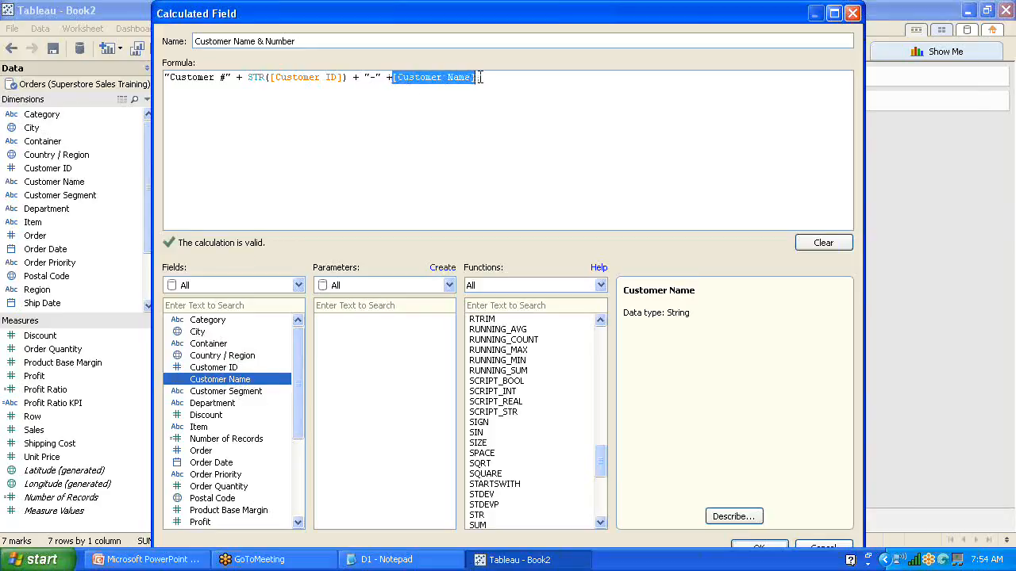
left_click(406, 118)
left_click_drag(342, 80, 267, 78)
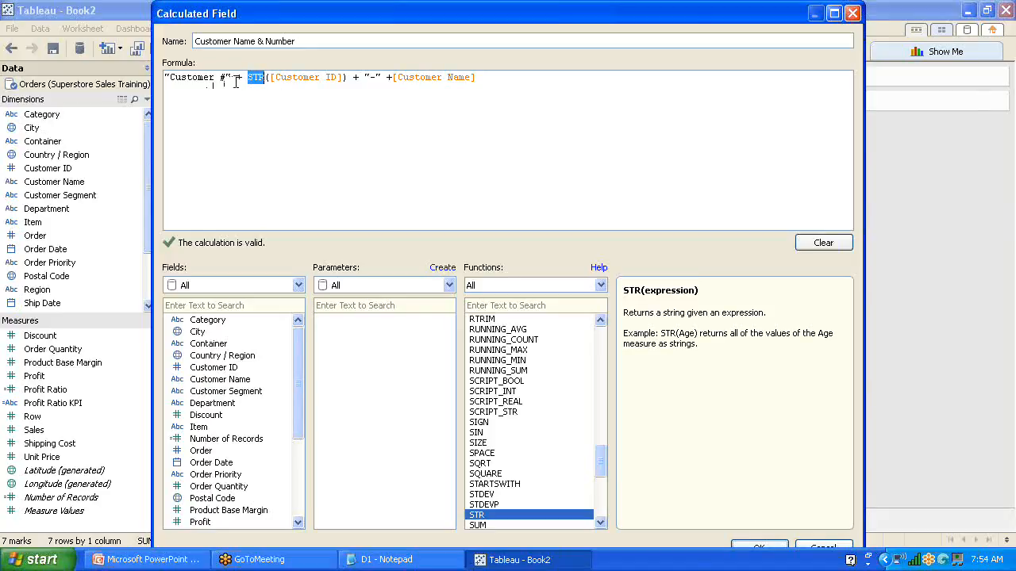
left_click_drag(231, 77, 164, 74)
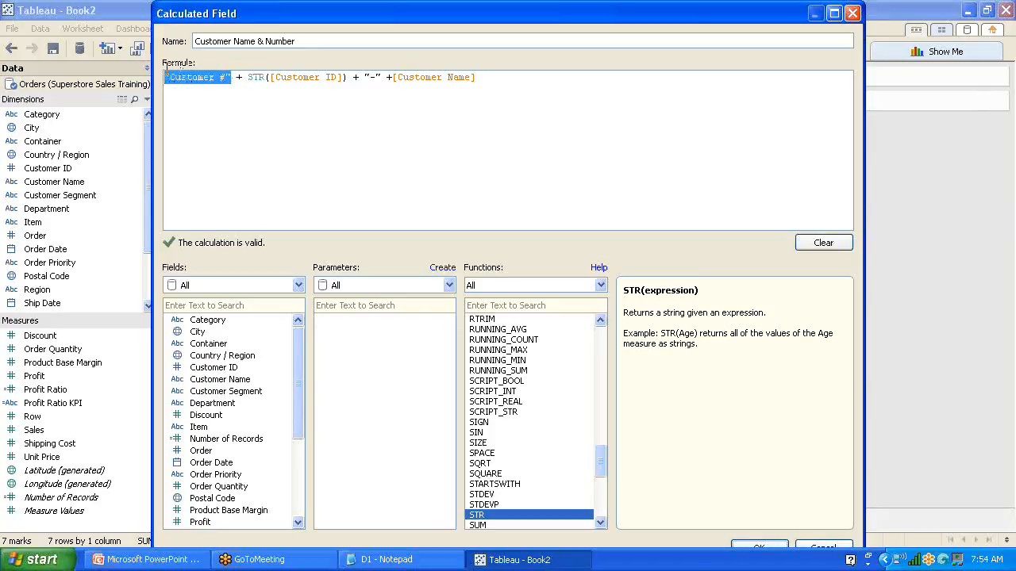
left_click_drag(247, 77, 344, 77)
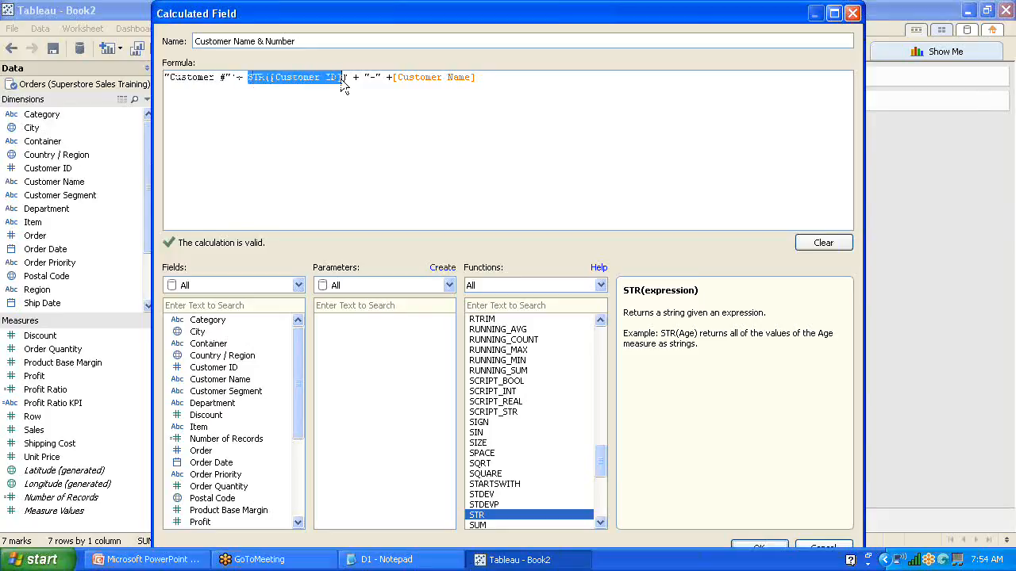
left_click(311, 107)
left_click_drag(274, 77, 334, 77)
left_click_drag(231, 77, 163, 80)
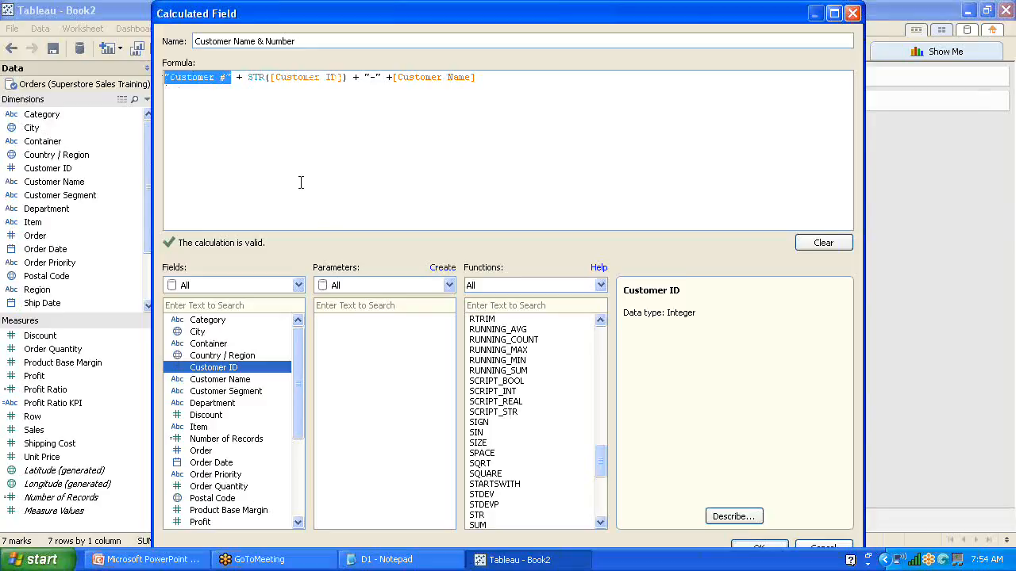
left_click(308, 82)
double_click(257, 77)
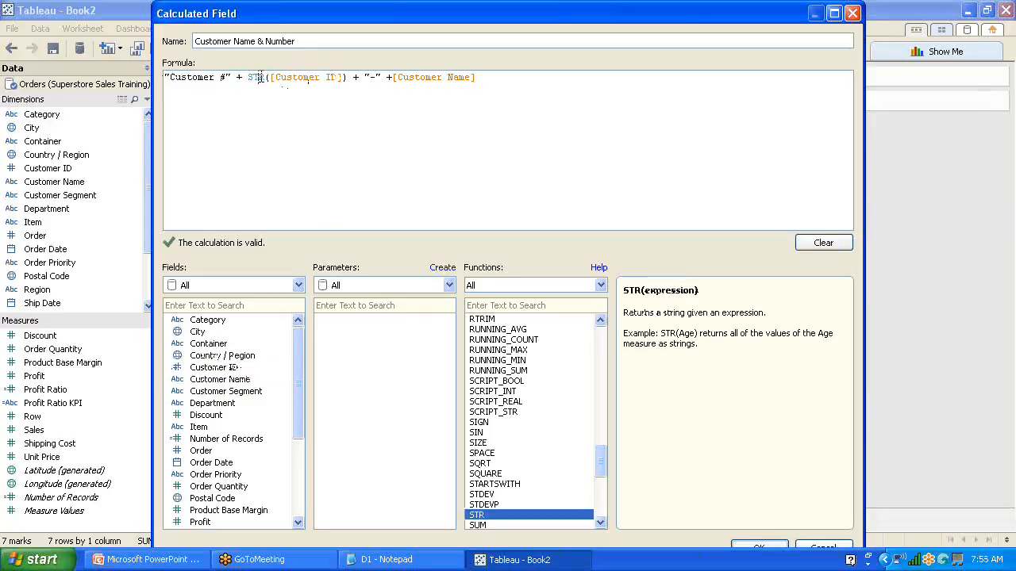
left_click(374, 79)
left_click(424, 80)
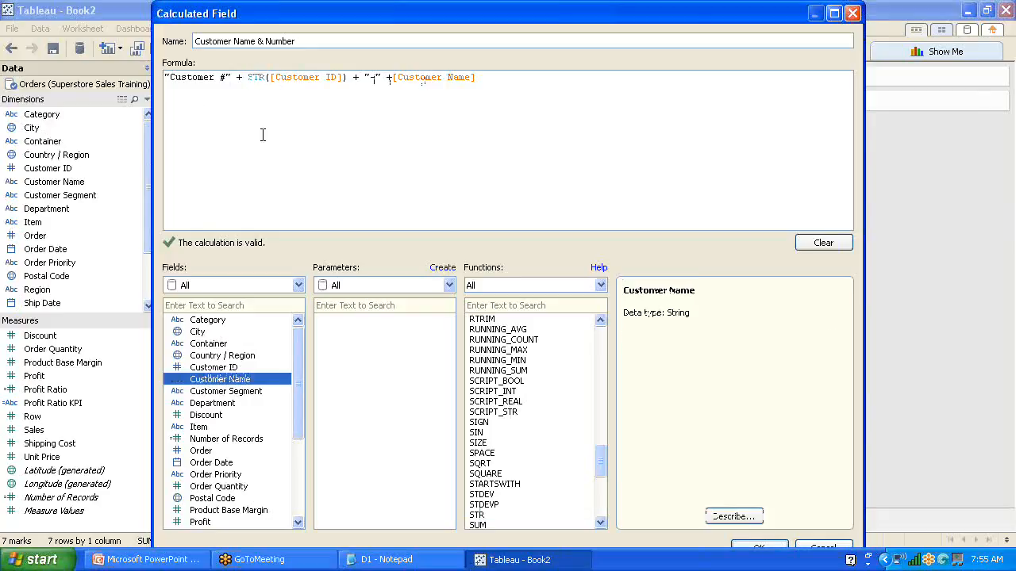
left_click(368, 119)
- Save the calculated field and put Customer Name & Number in place of Customer Name on the rows, widening the table to fit the labels
left_click(759, 549)
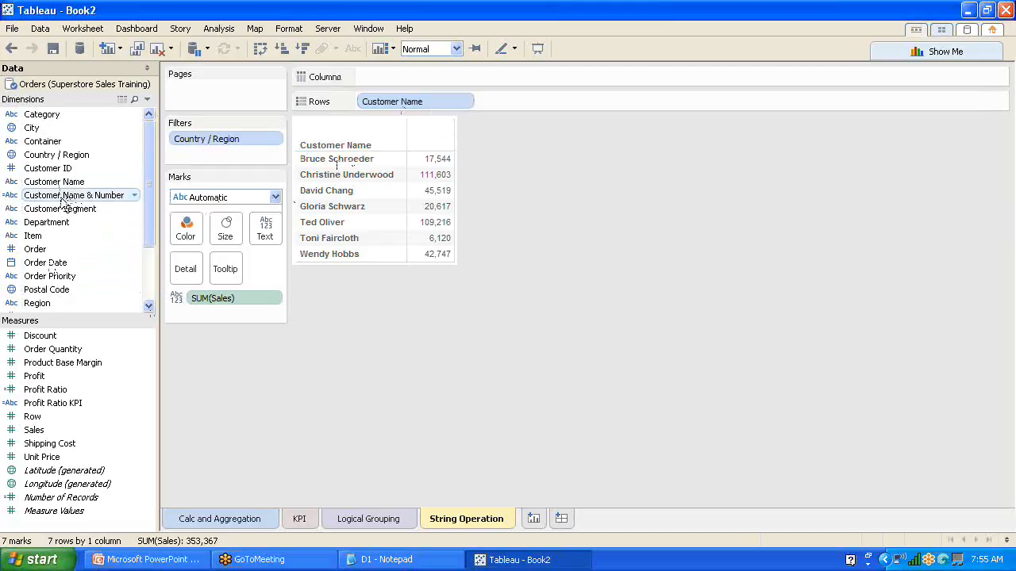
left_click_drag(63, 199, 395, 103)
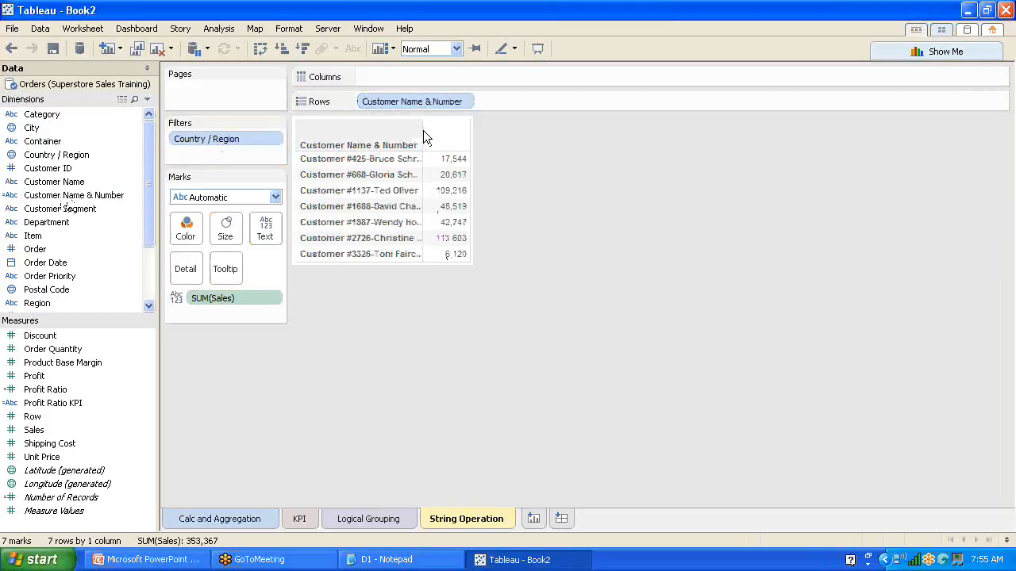
left_click_drag(421, 191, 587, 184)
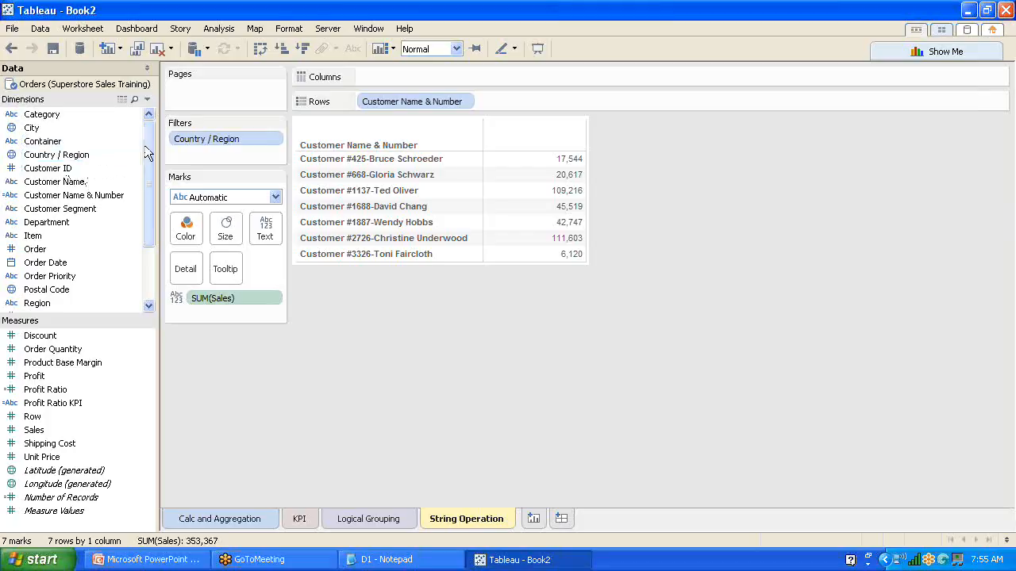
- Add Region to the columns and show a quick filter for Country / Region
left_click_drag(147, 146, 148, 225)
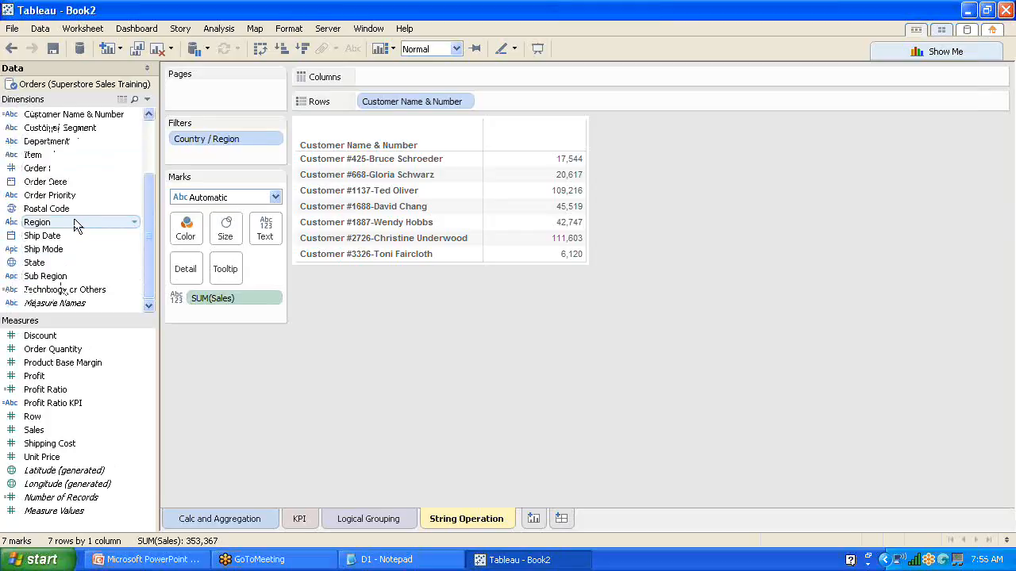
left_click_drag(74, 218, 425, 76)
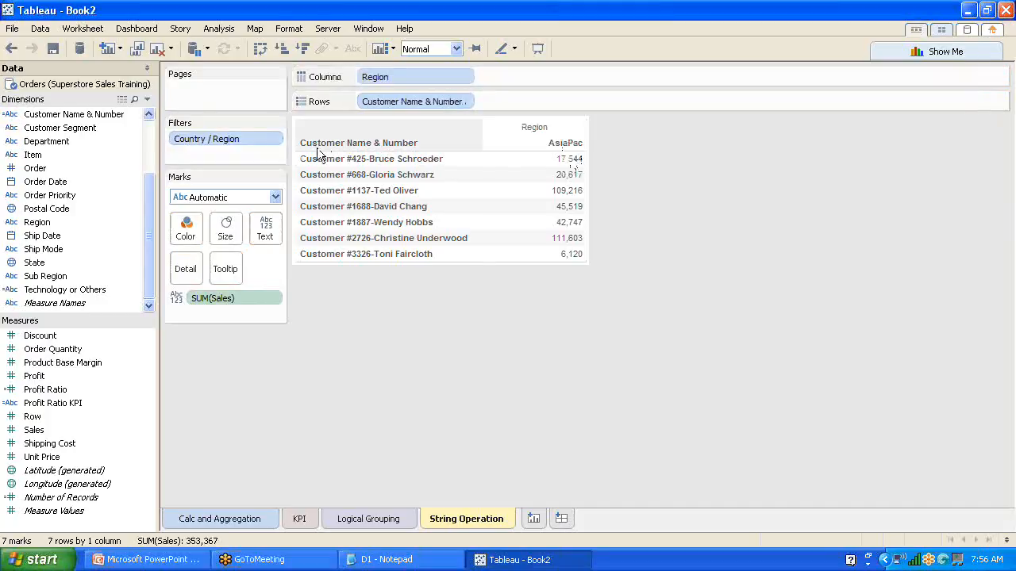
right_click(256, 138)
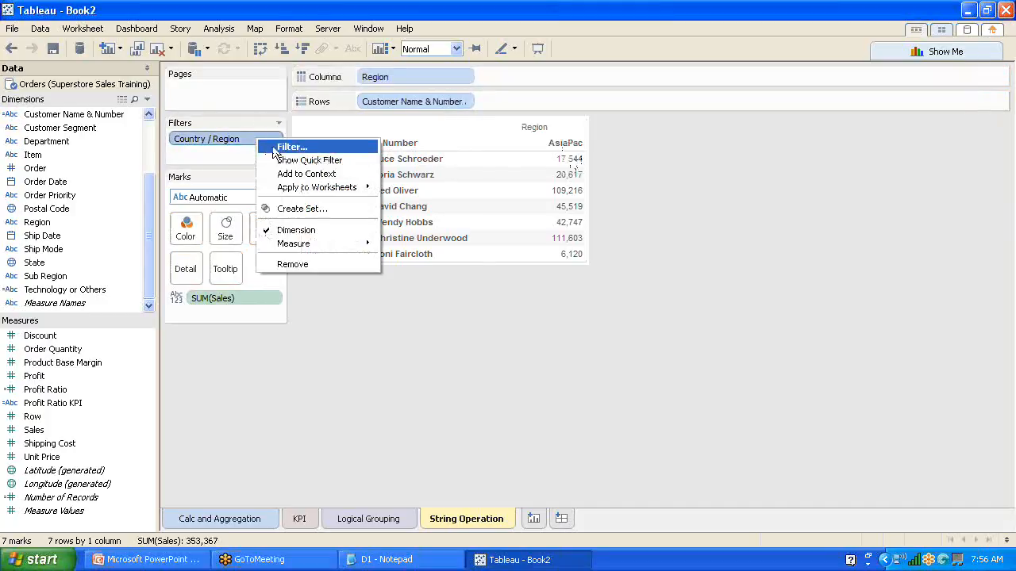
left_click(295, 160)
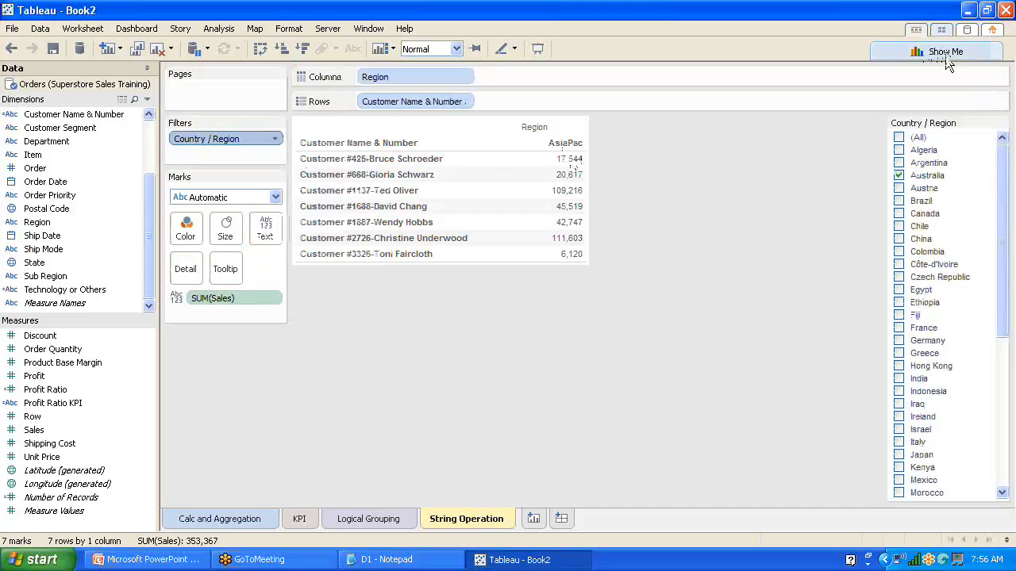
- Clear every country in the Country / Region quick filter and select only Canada
left_click(899, 139)
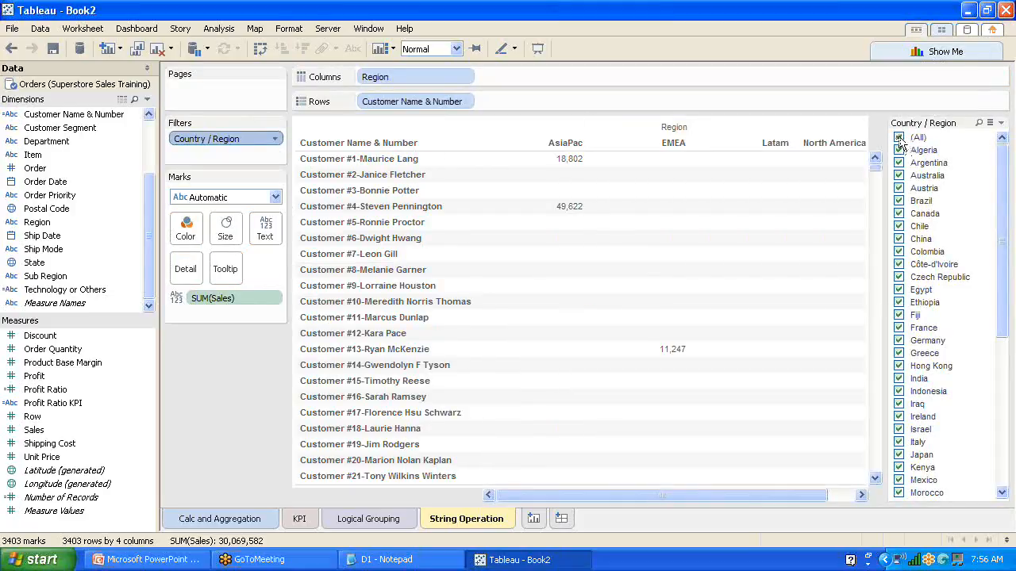
left_click(899, 139)
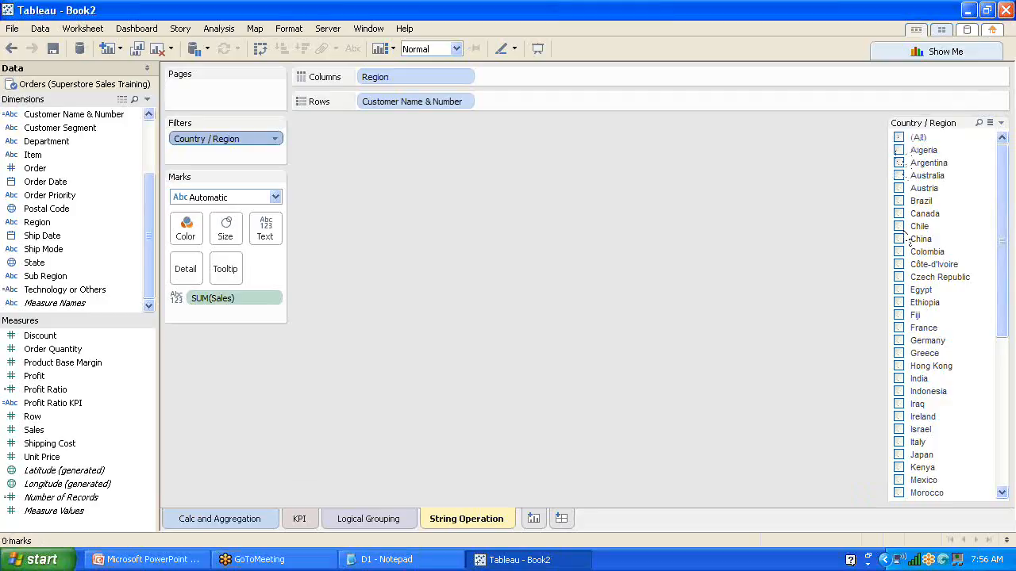
left_click(899, 215)
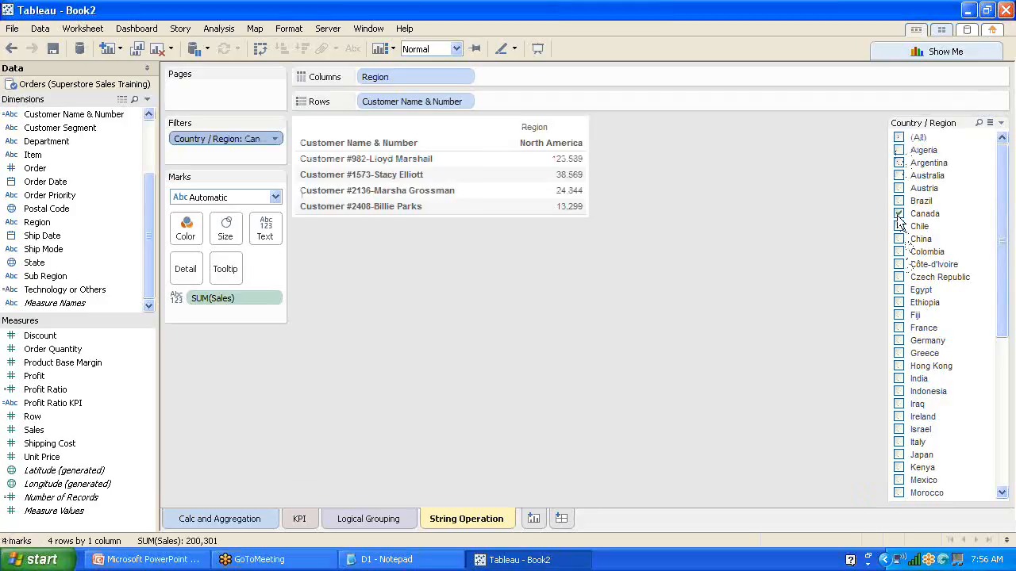
- Try France and Austria one at a time alongside Canada in the country filter, deselecting each again
left_click(898, 328)
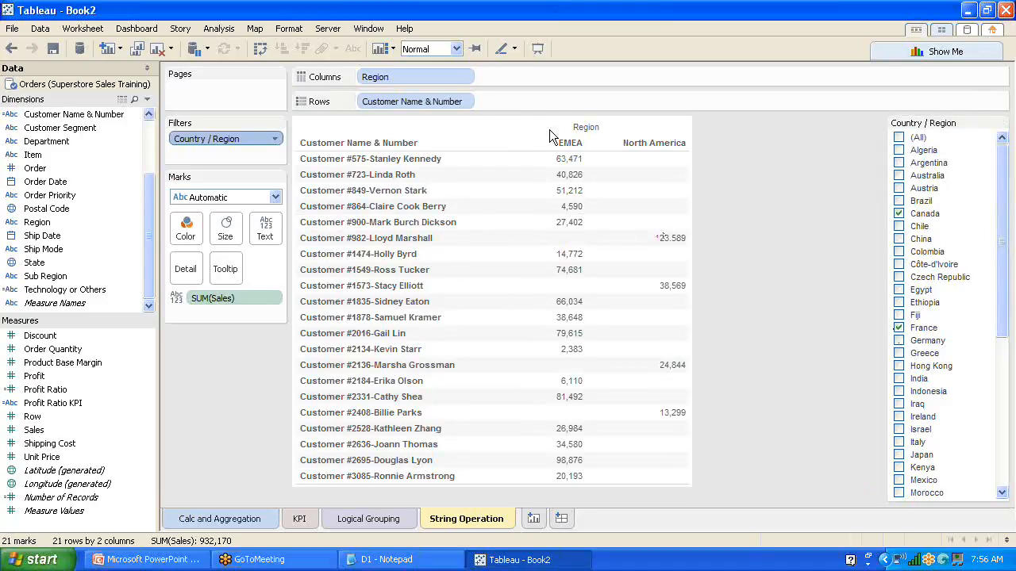
left_click(899, 327)
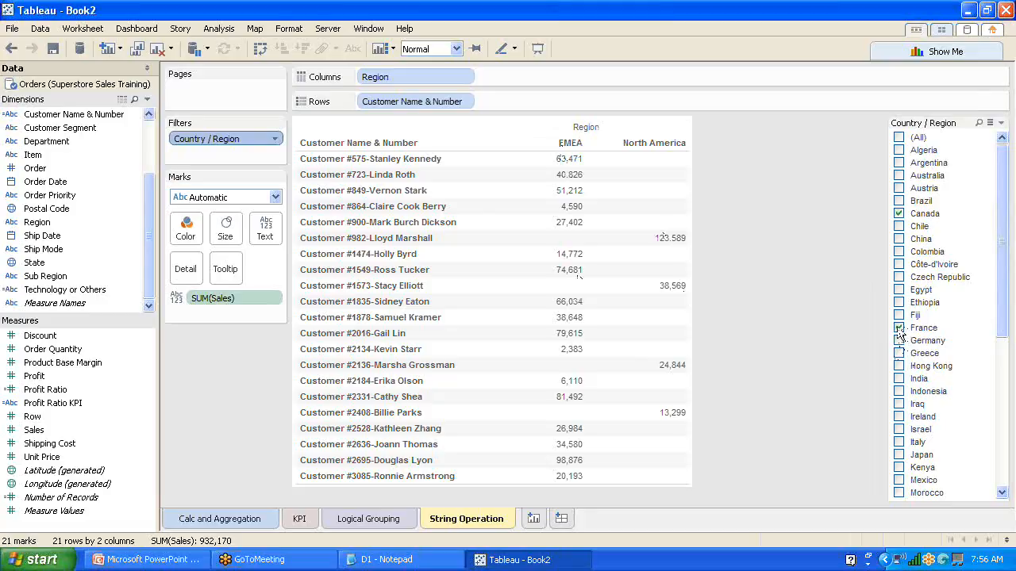
left_click(900, 188)
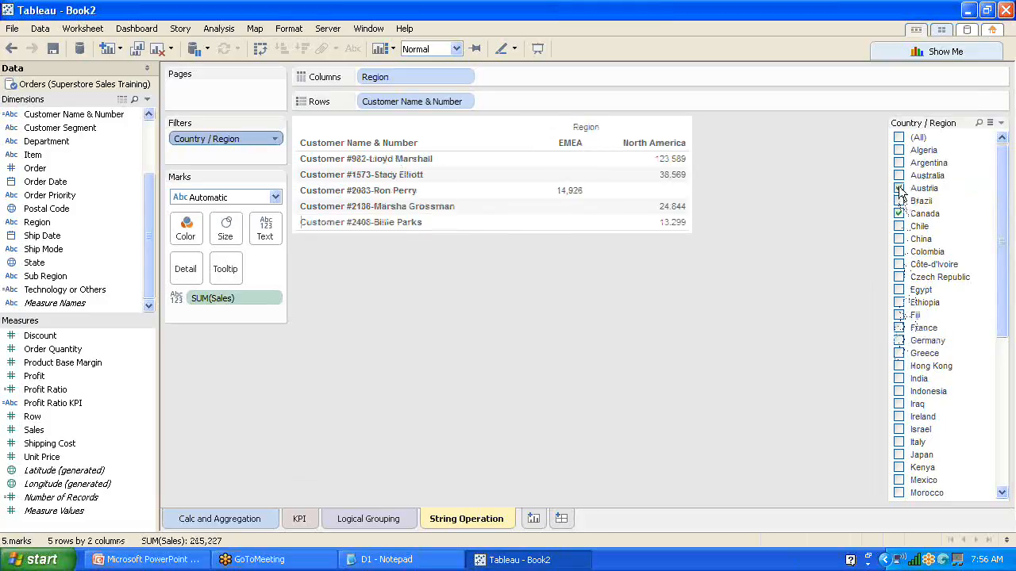
left_click(899, 188)
- Include Australia in the Country / Region filter and remove Region from the columns
left_click(898, 175)
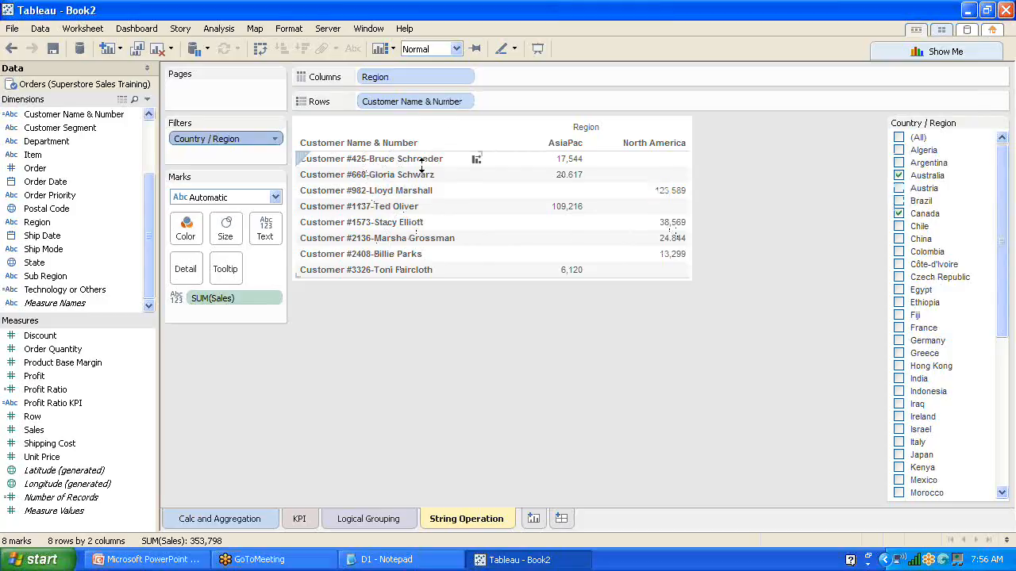
left_click(419, 77)
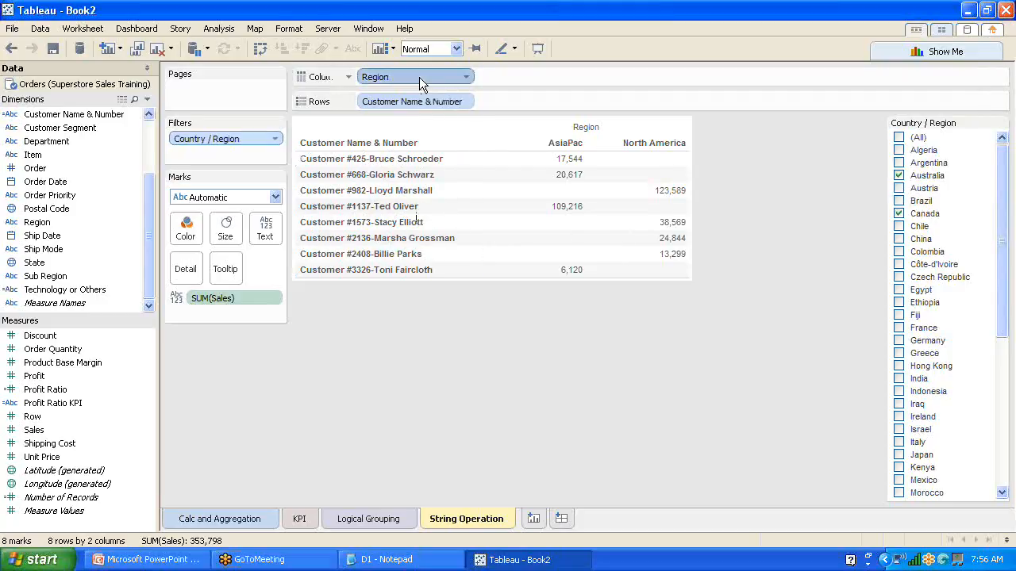
key("Delete")
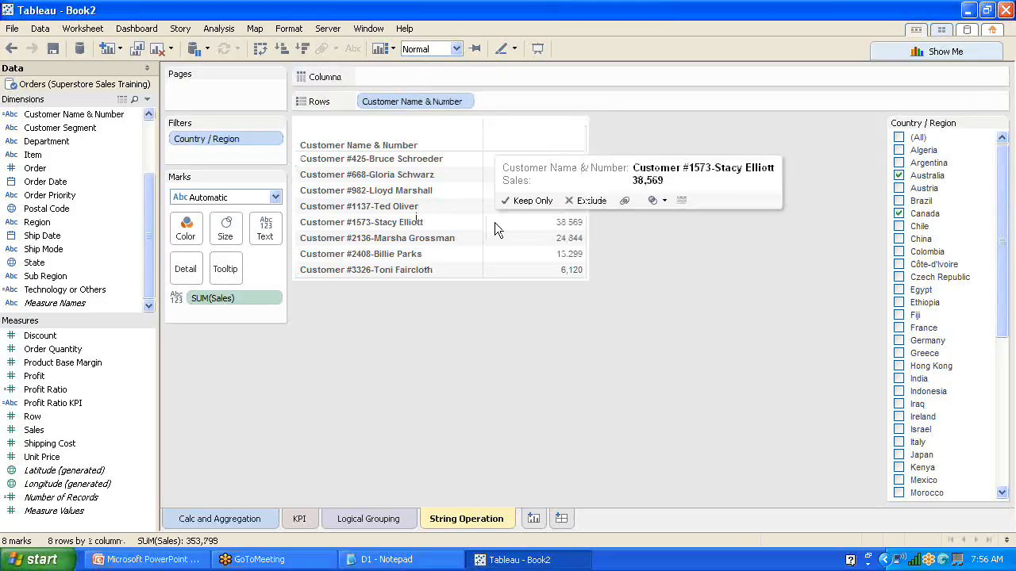
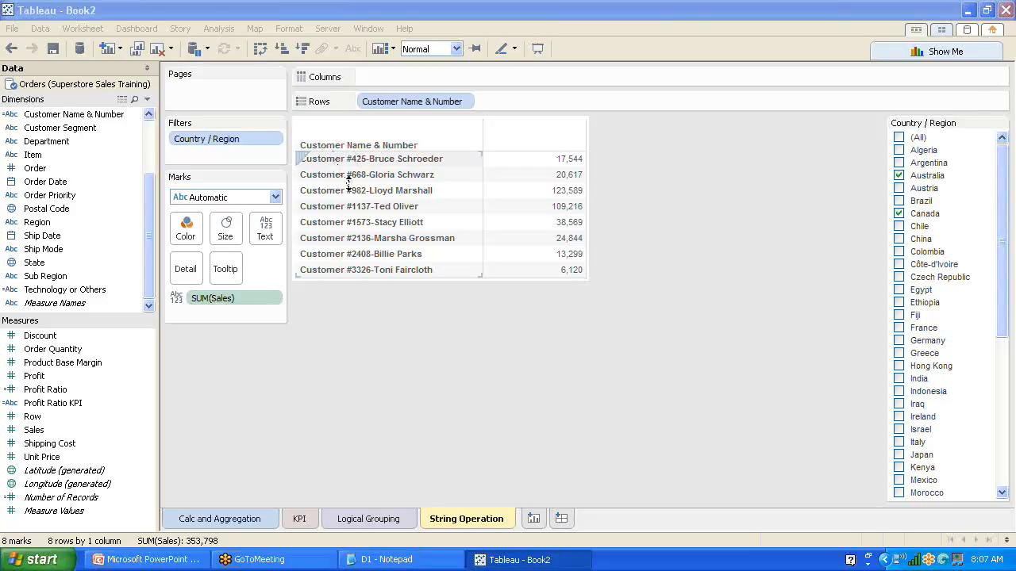
- Create a new worksheet after String Operation and name it "Date Calculation"
left_click(533, 523)
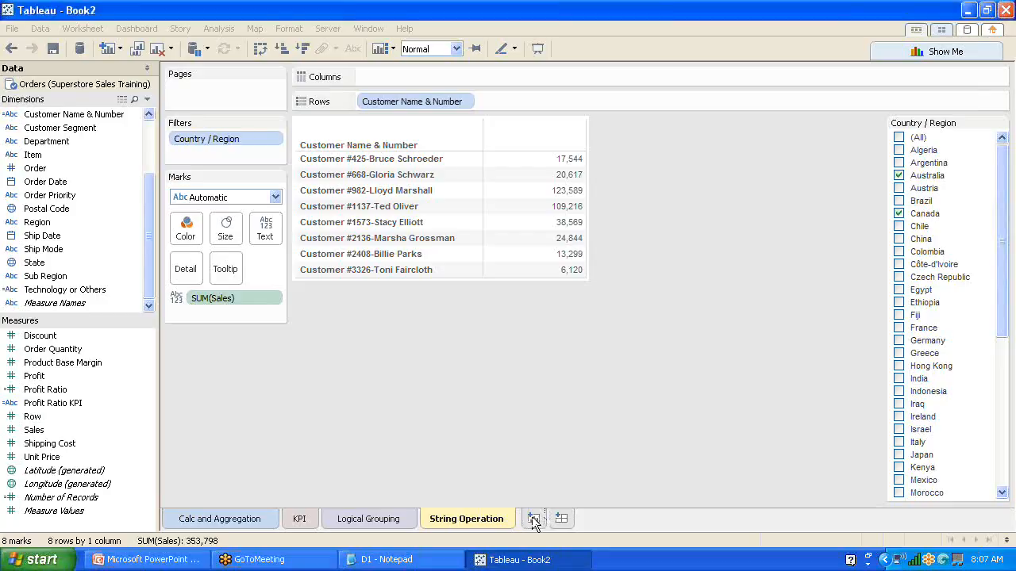
left_click(534, 521)
double_click(545, 522)
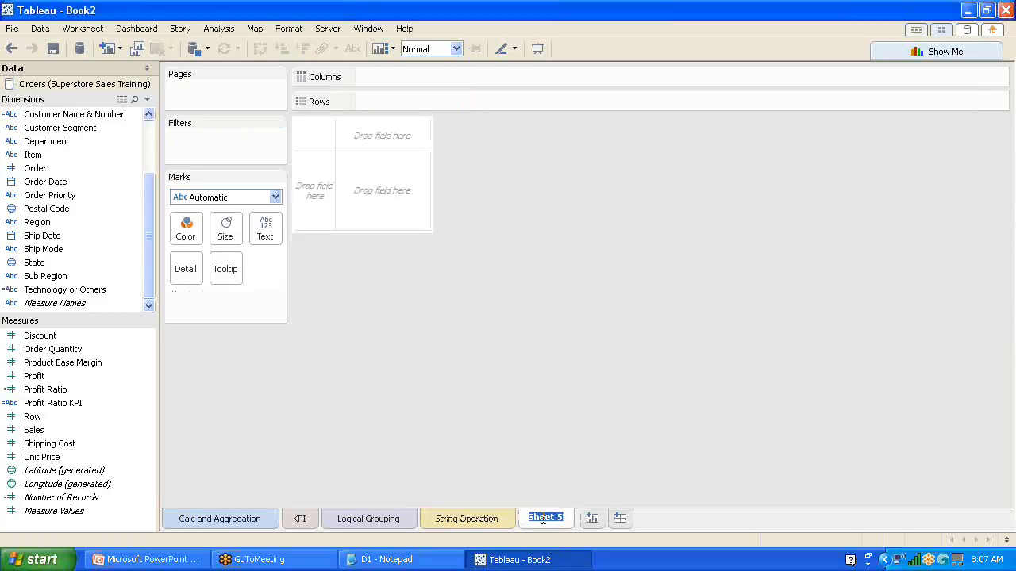
type("Da")
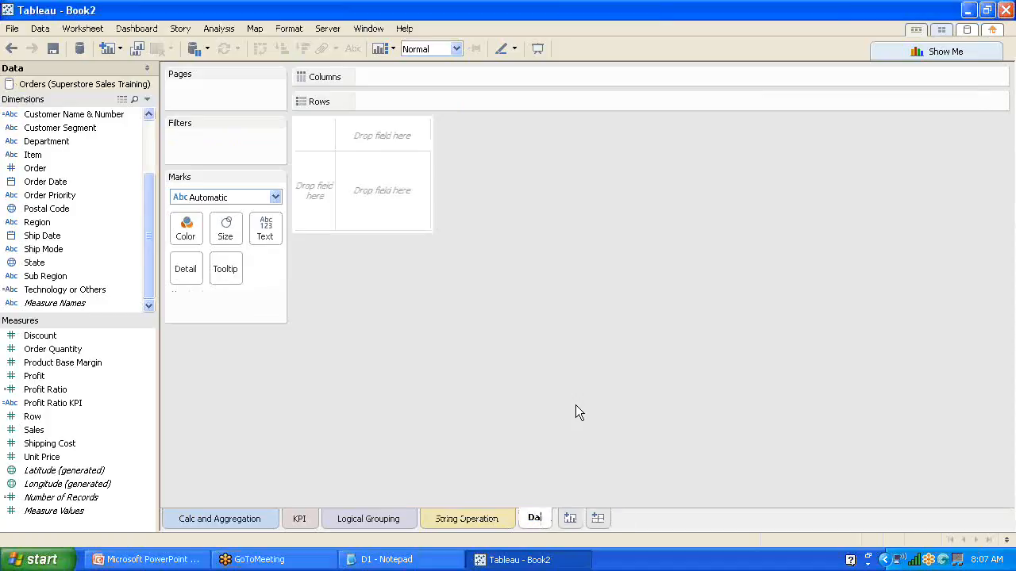
type("te")
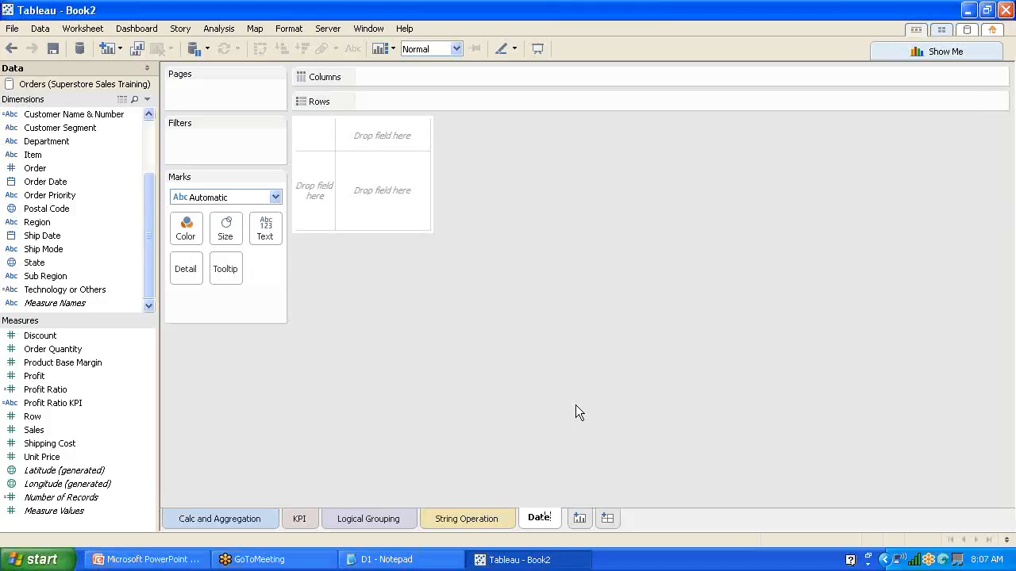
type(" Calc")
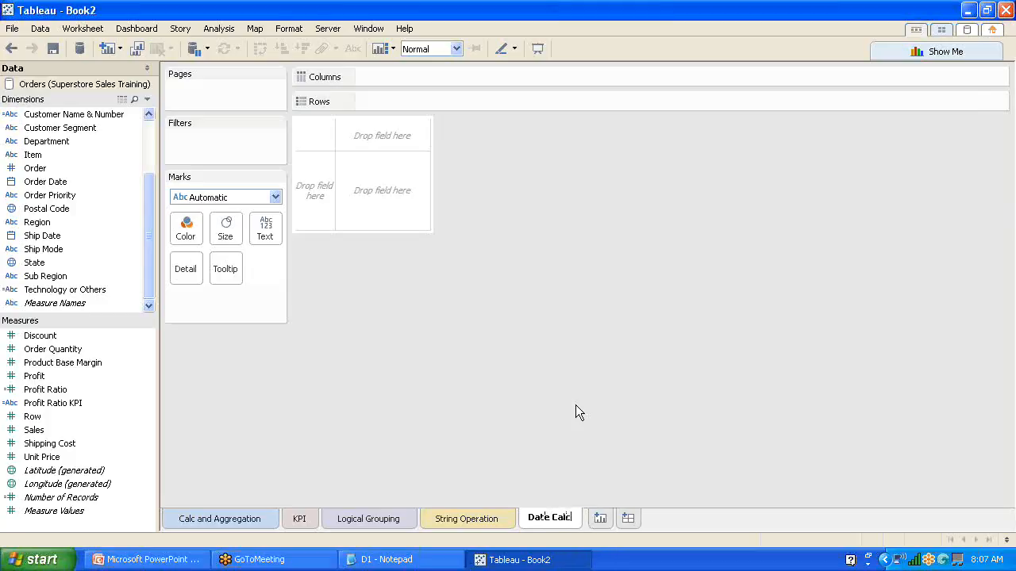
type("ulation")
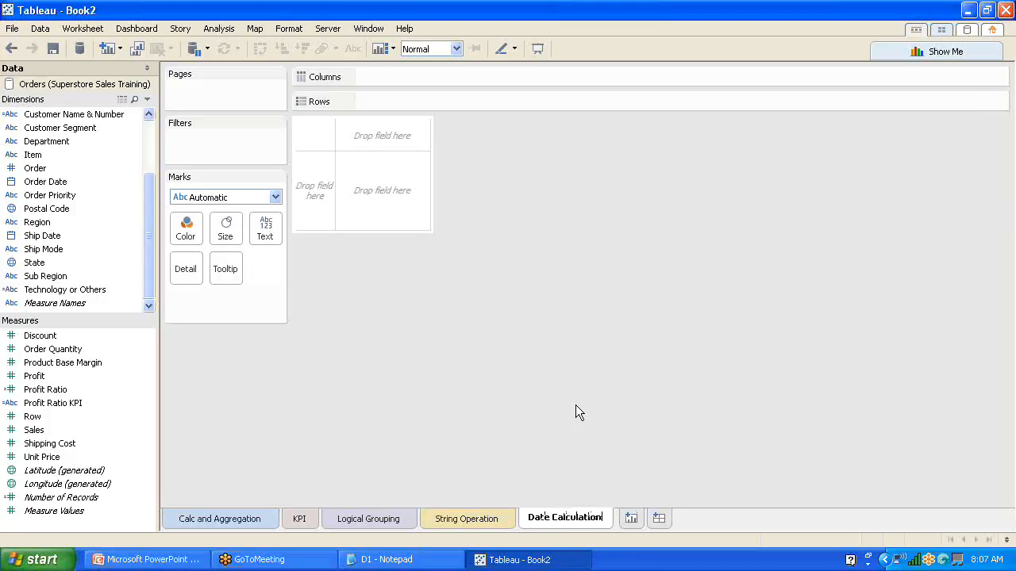
right_click(572, 517)
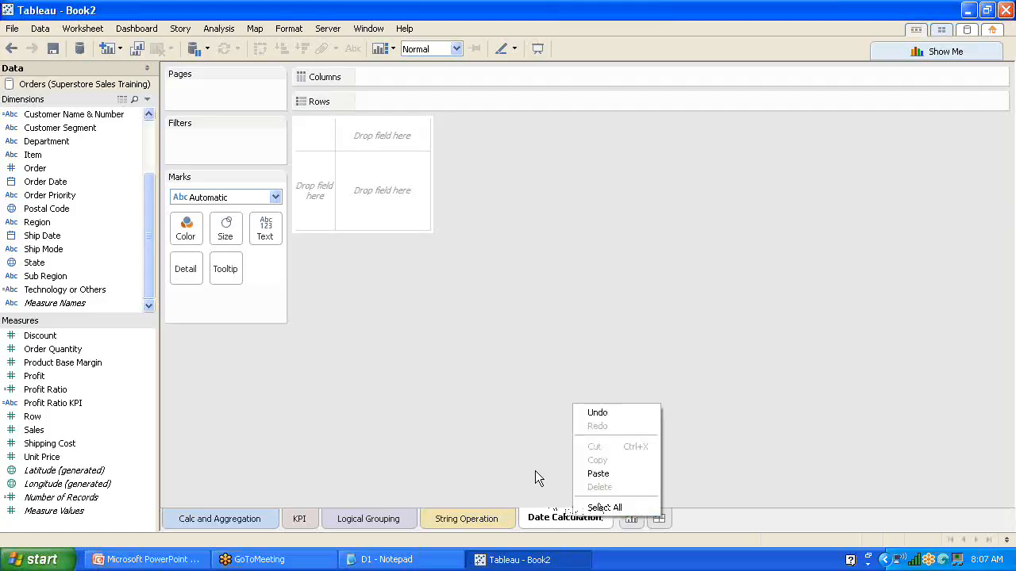
left_click(535, 471)
- Colour the Date Calculation sheet tab purple
right_click(579, 517)
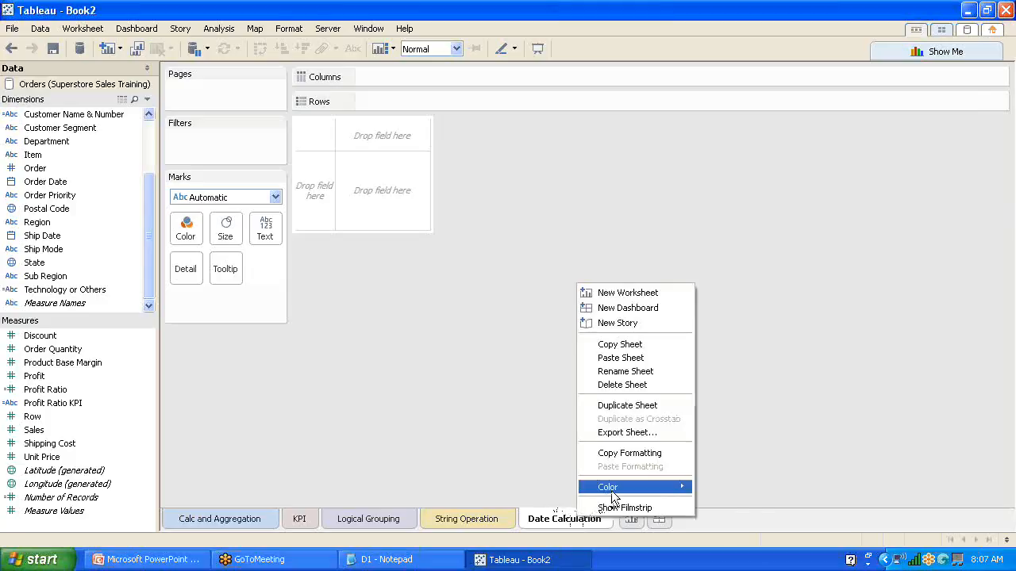
mouse_move(673, 489)
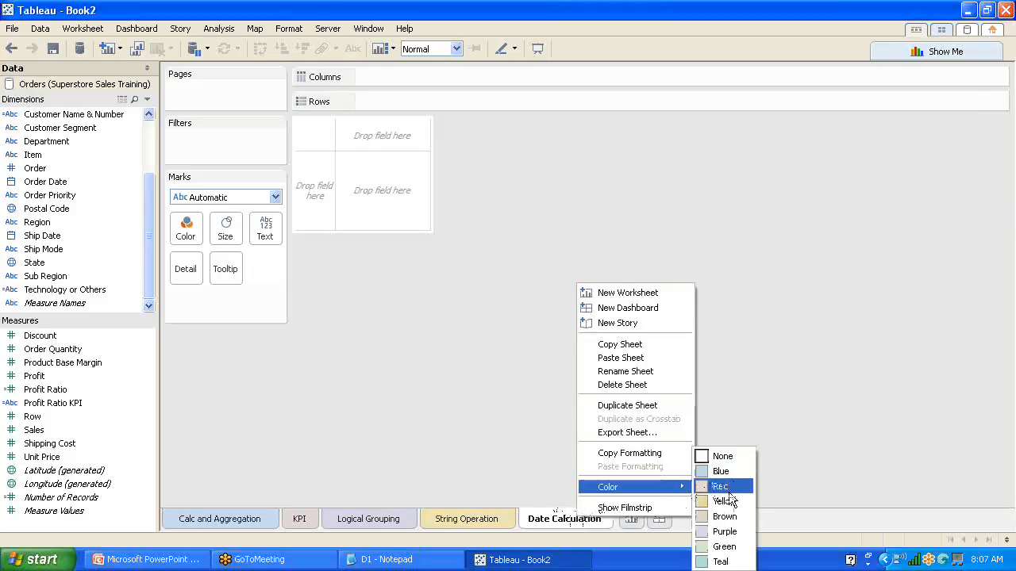
left_click(731, 534)
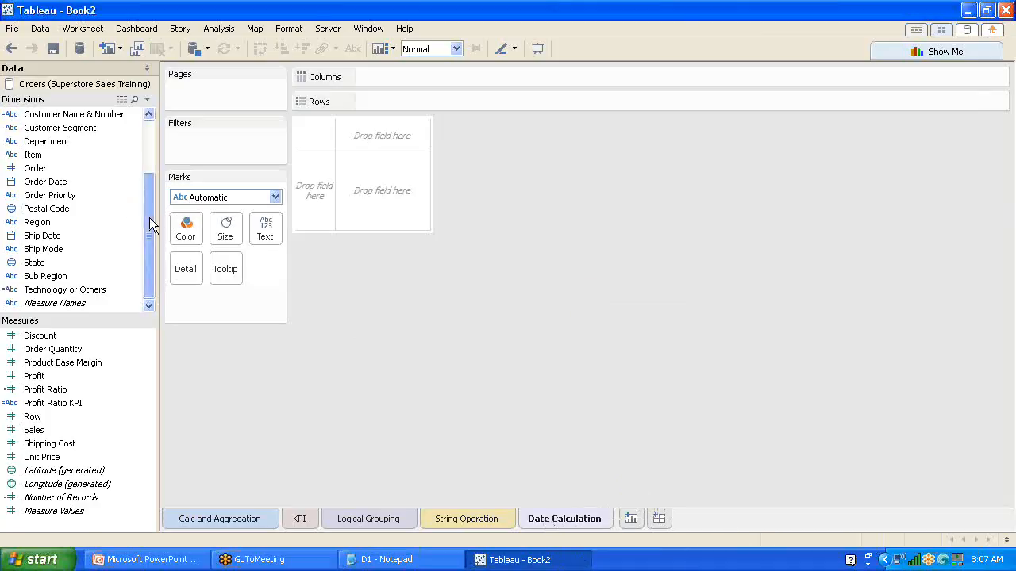
left_click_drag(150, 217, 148, 248)
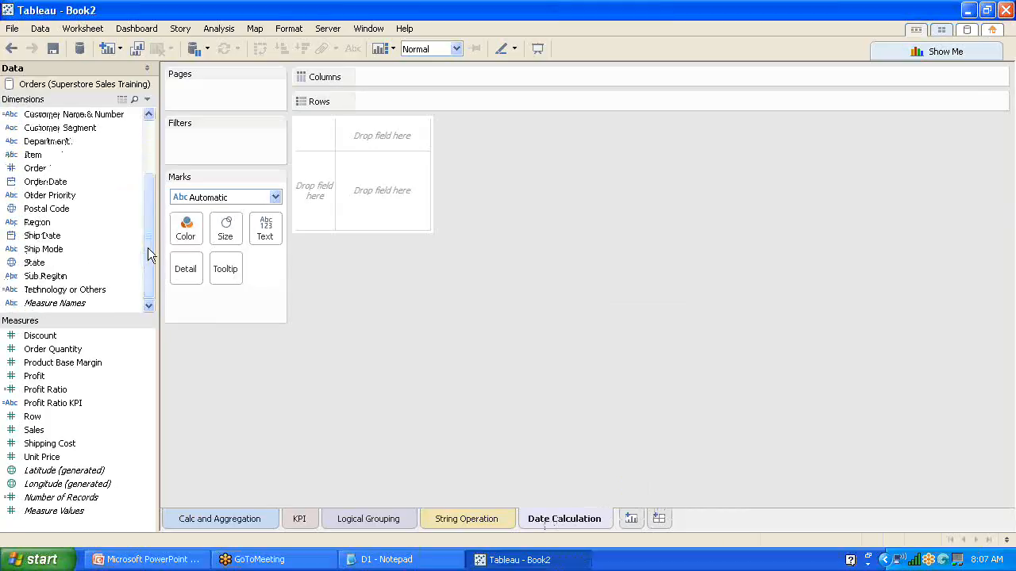
- Create a calculated field based on Ship Date and name it "Days to Ship"
right_click(59, 185)
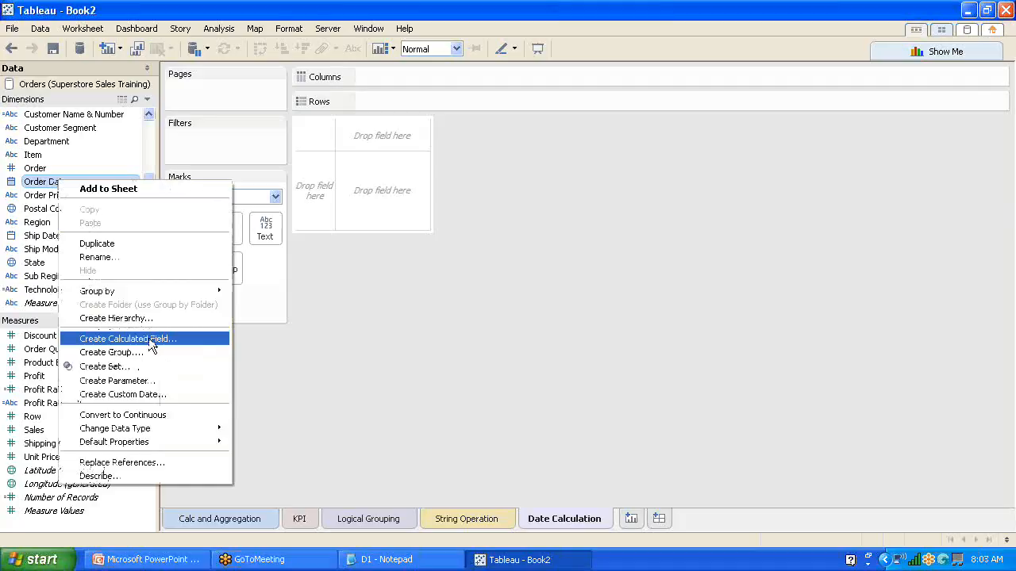
left_click(308, 374)
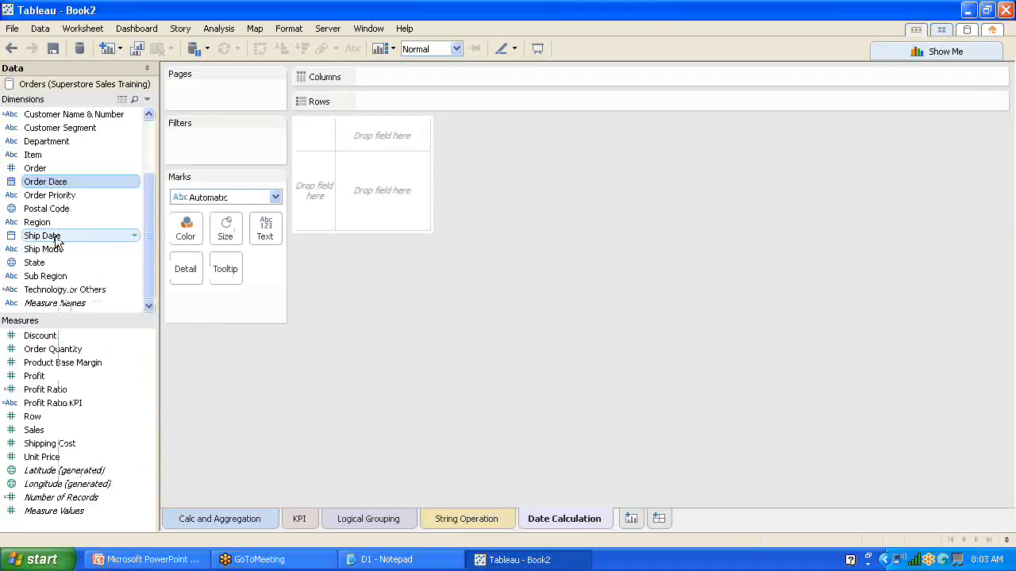
right_click(56, 238)
left_click(138, 400)
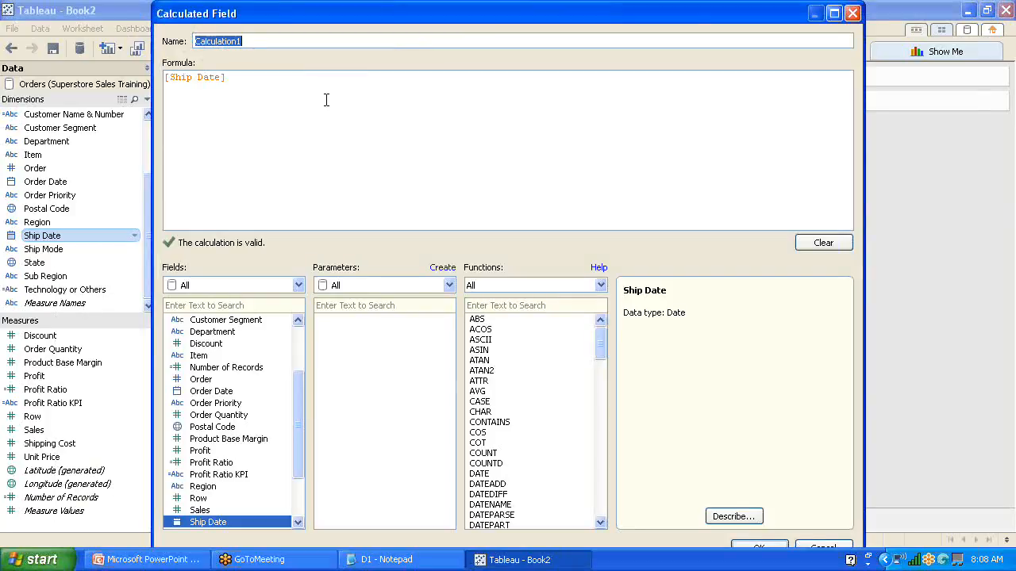
type("Days to Ship")
left_click(290, 97)
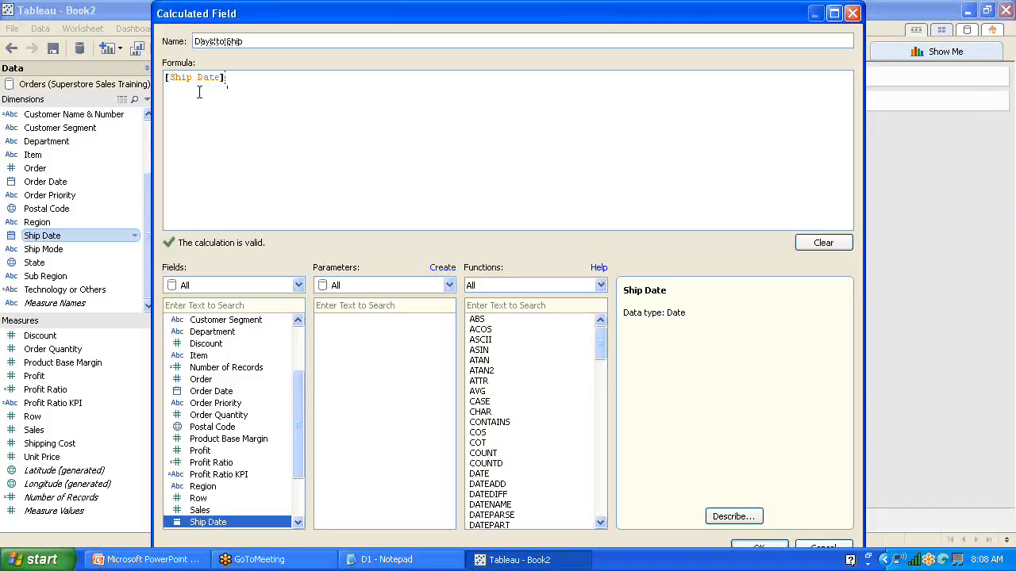
left_click(169, 77)
- Browse the Date function category and read the descriptions of the type conversion functions DATE, DATETIME, INT and STR
left_click(601, 285)
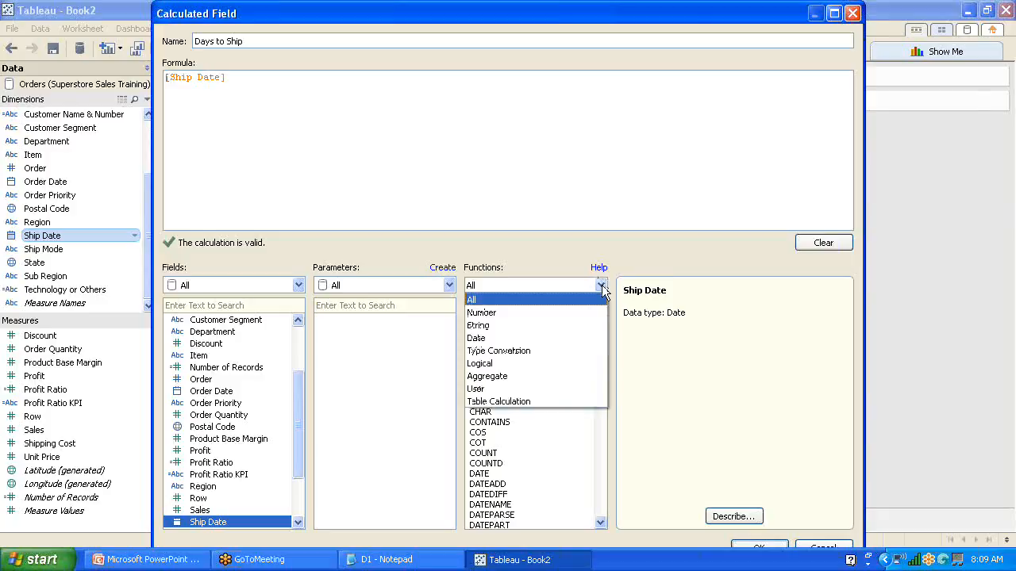
left_click(540, 337)
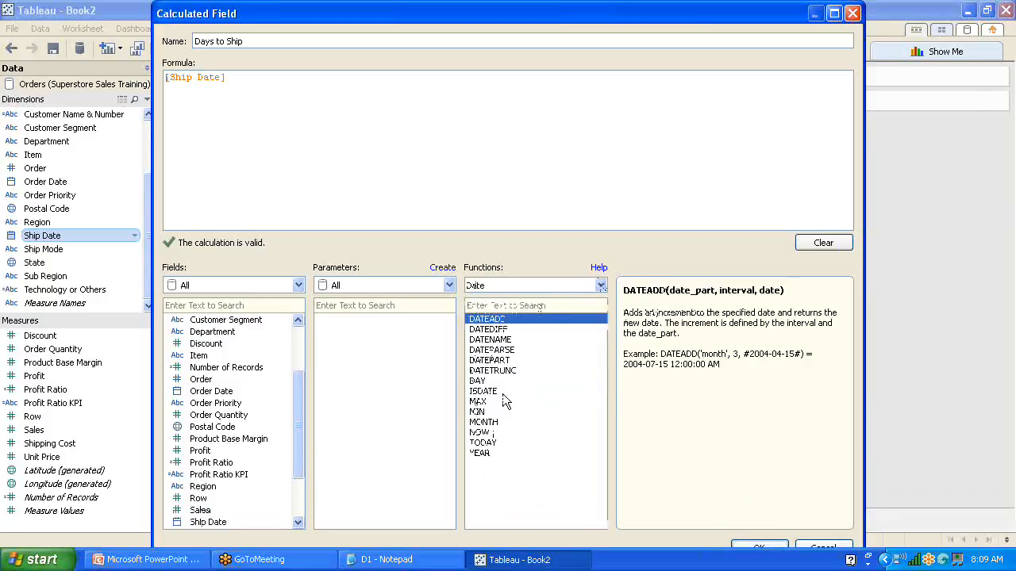
left_click(601, 286)
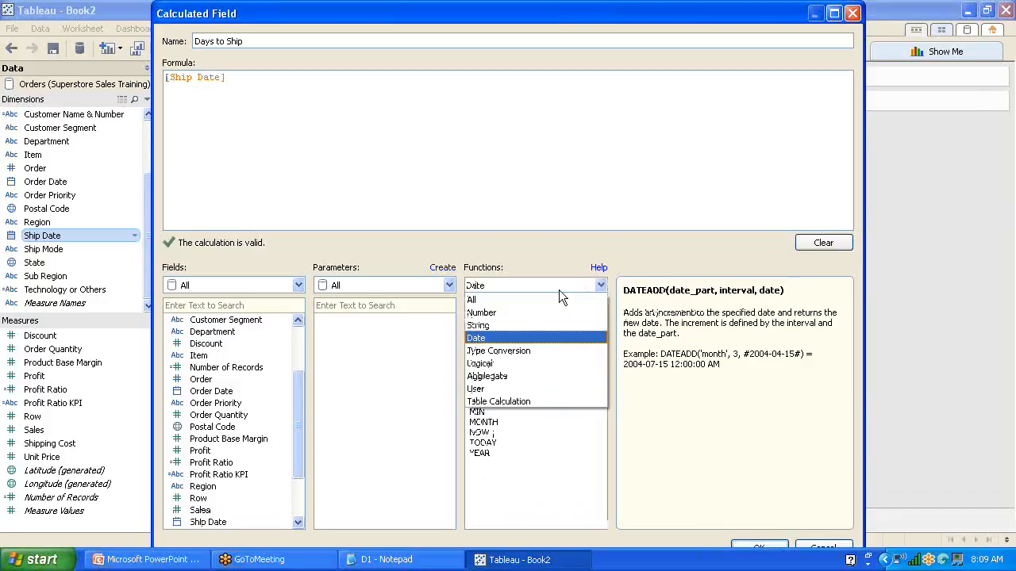
left_click(540, 344)
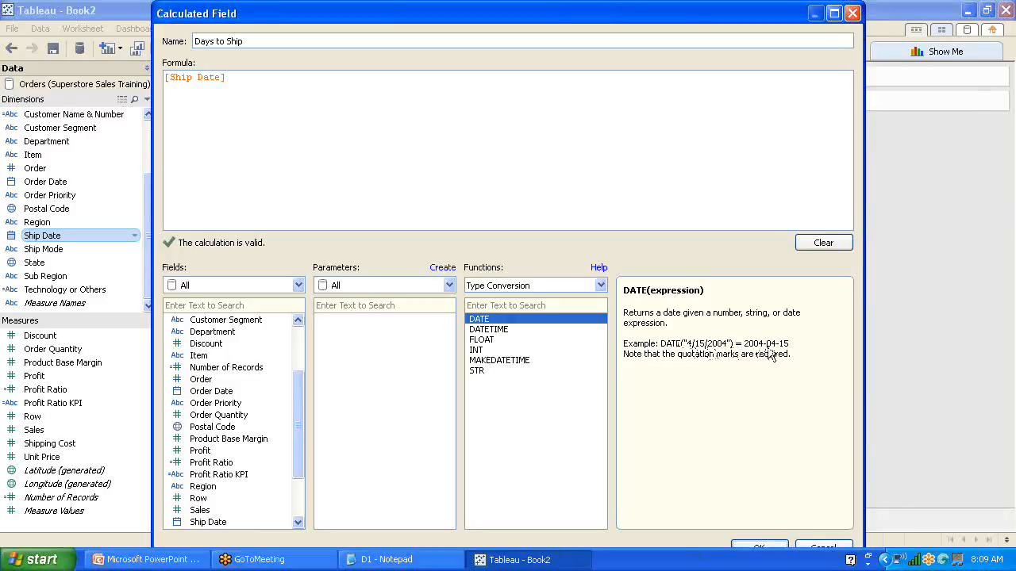
left_click(492, 330)
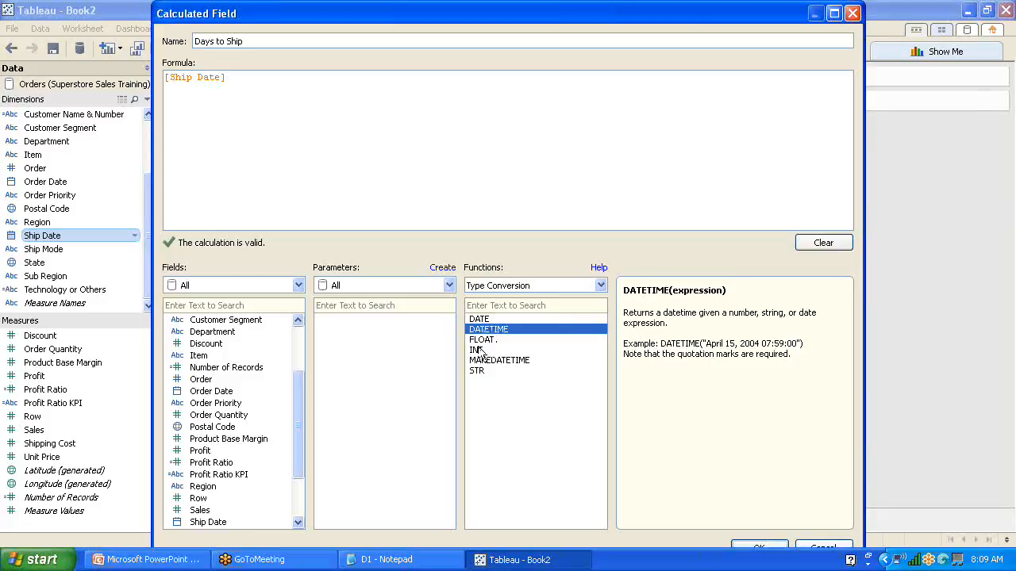
left_click(477, 351)
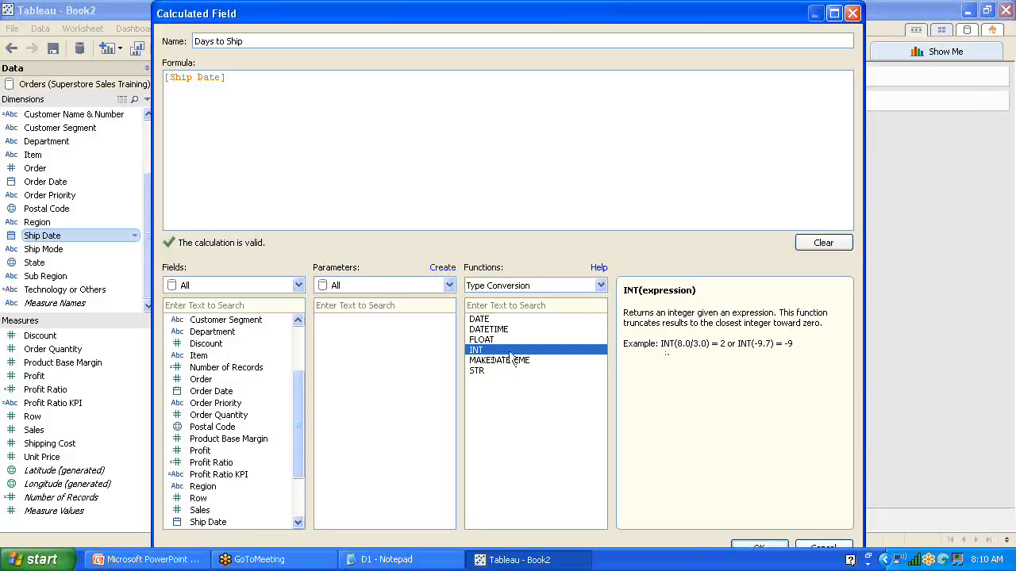
left_click(482, 373)
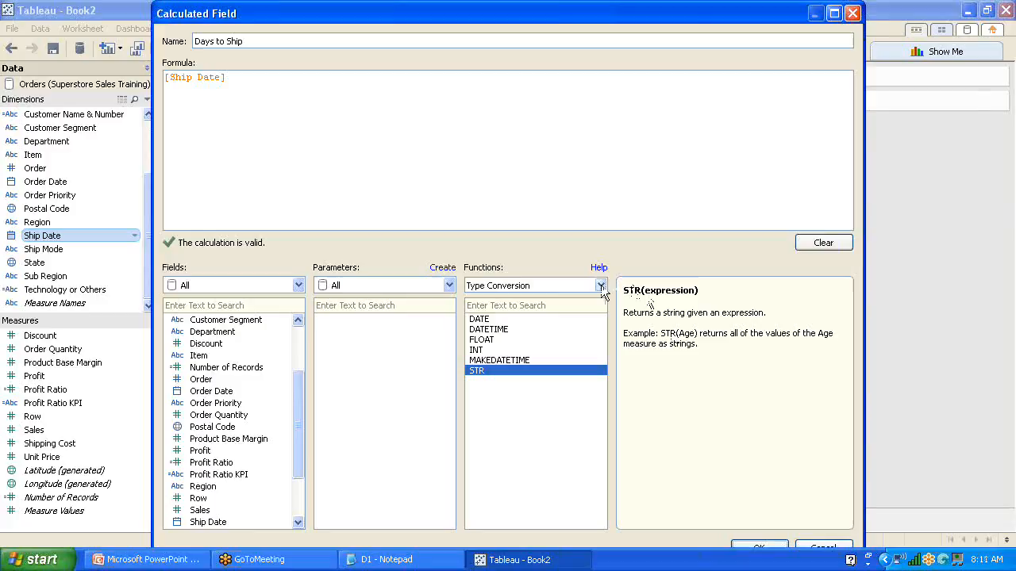
- Read the descriptions of the string functions LEN, LEFT, LTRIM, RIGHT, LOWER and UPPER
left_click(601, 286)
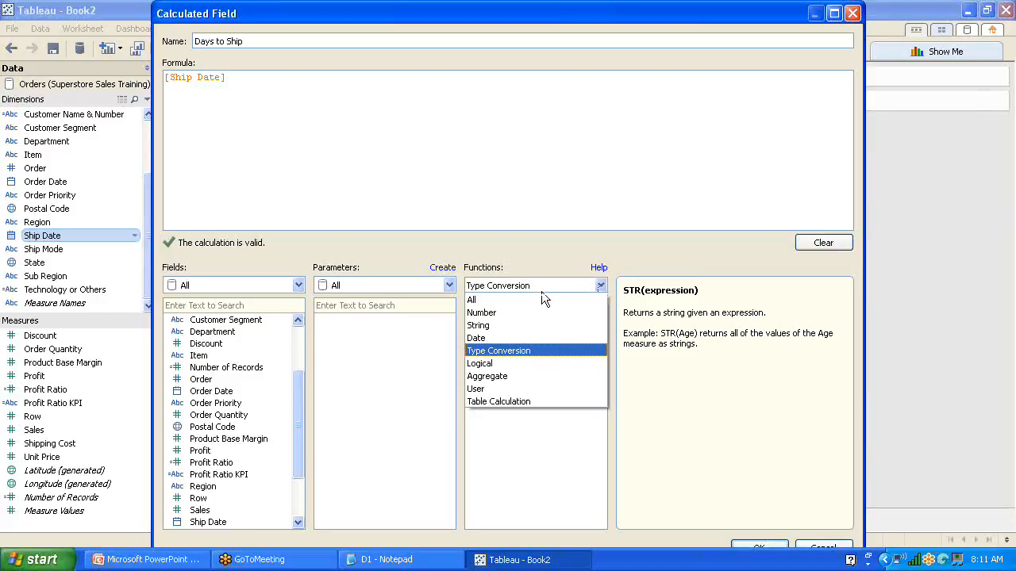
left_click(501, 327)
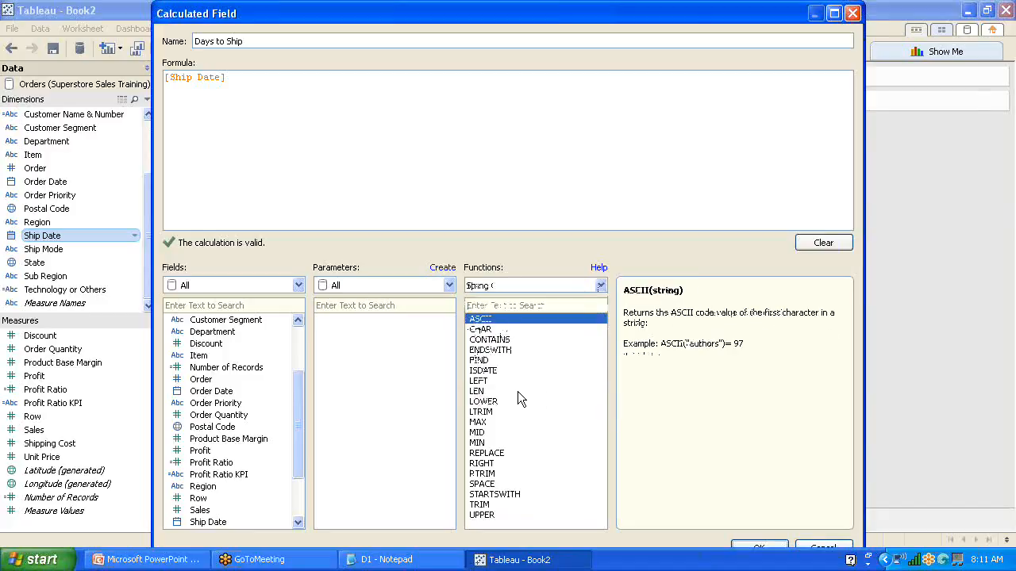
left_click(481, 392)
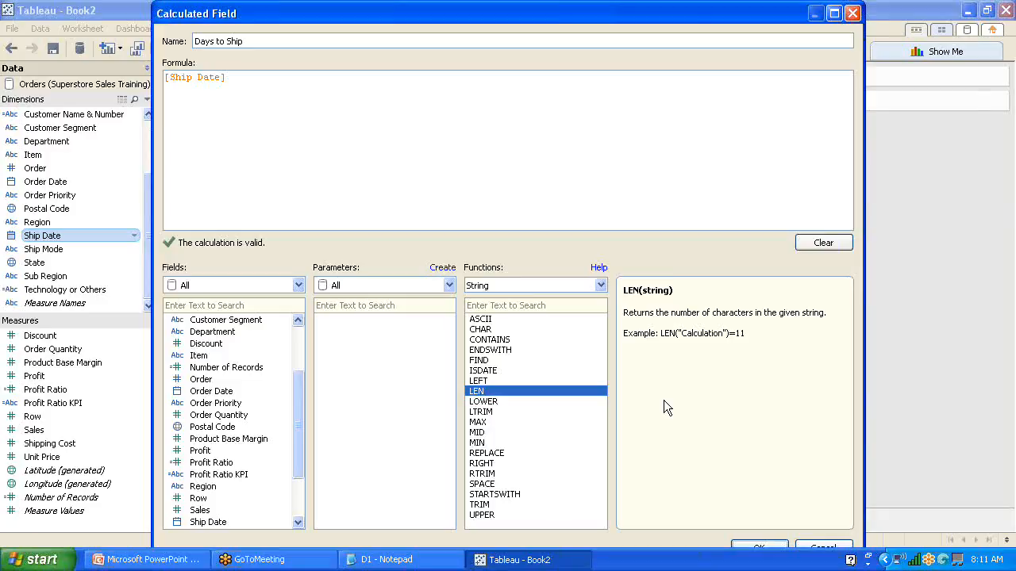
left_click(479, 382)
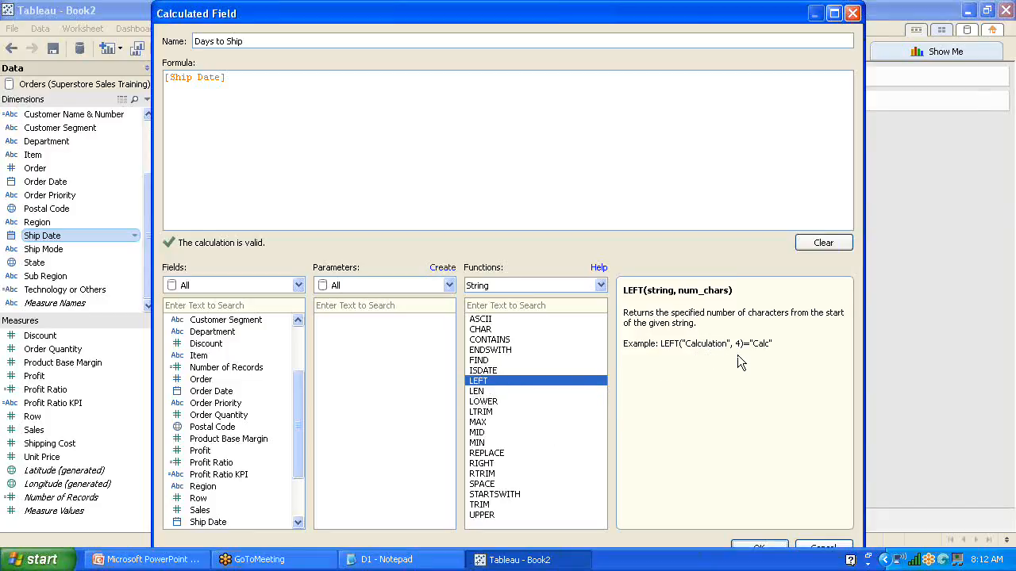
left_click(482, 391)
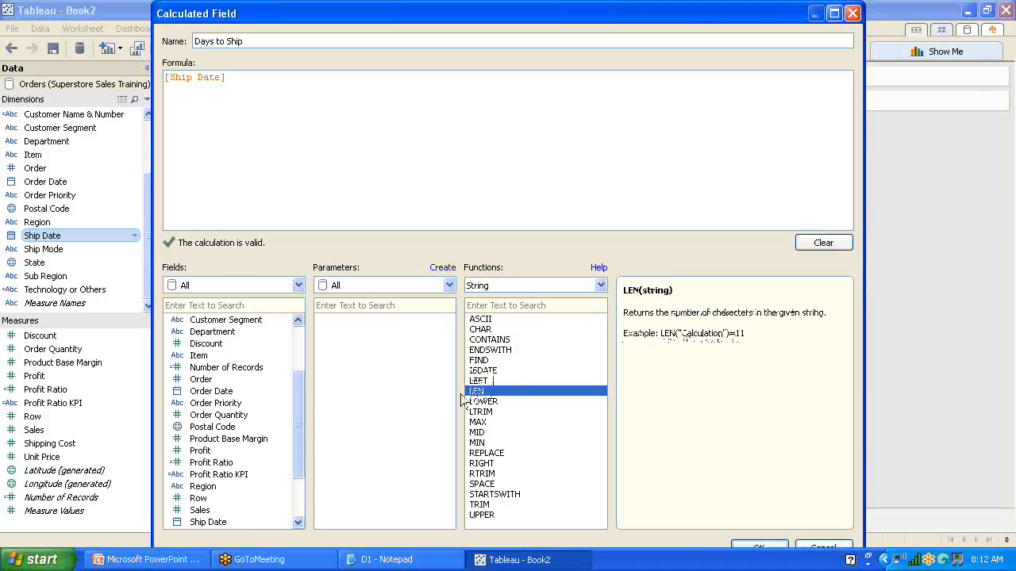
left_click(482, 412)
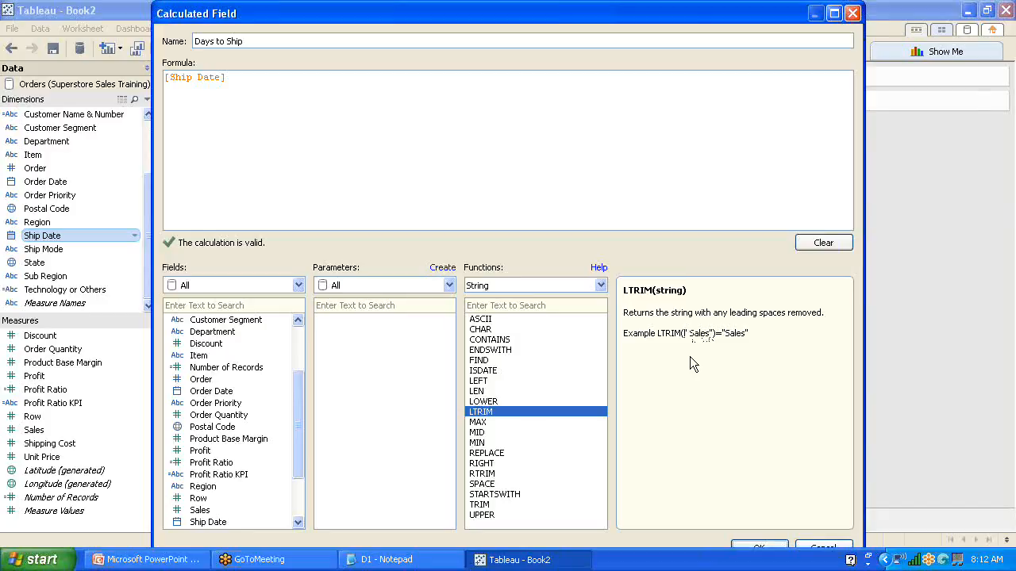
left_click(484, 465)
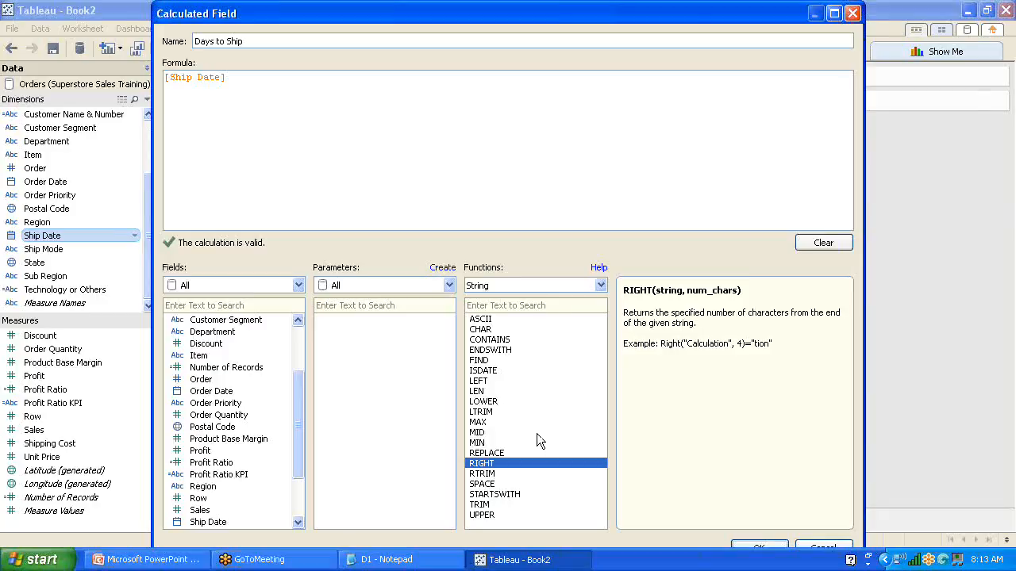
left_click(485, 402)
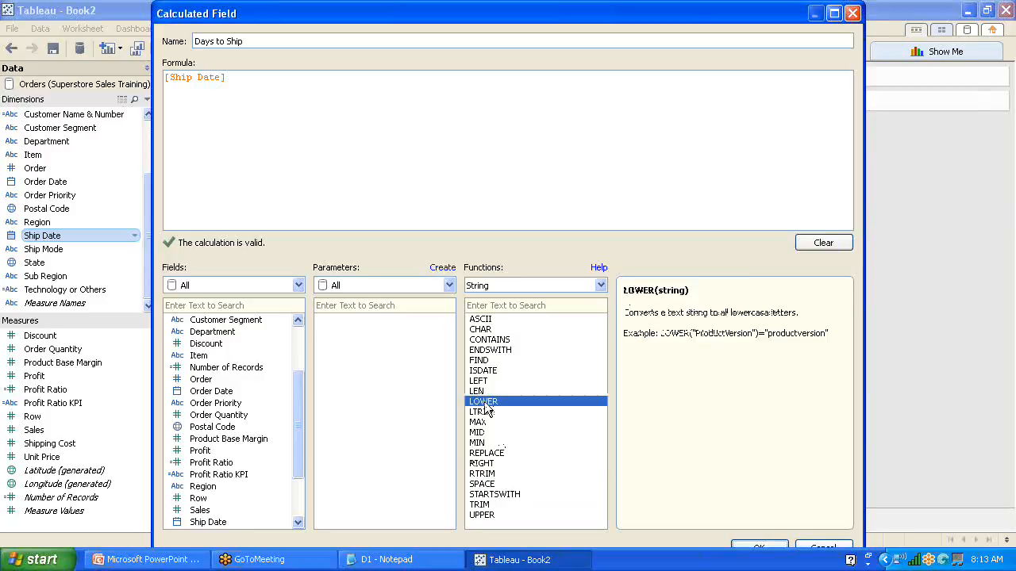
left_click(482, 517)
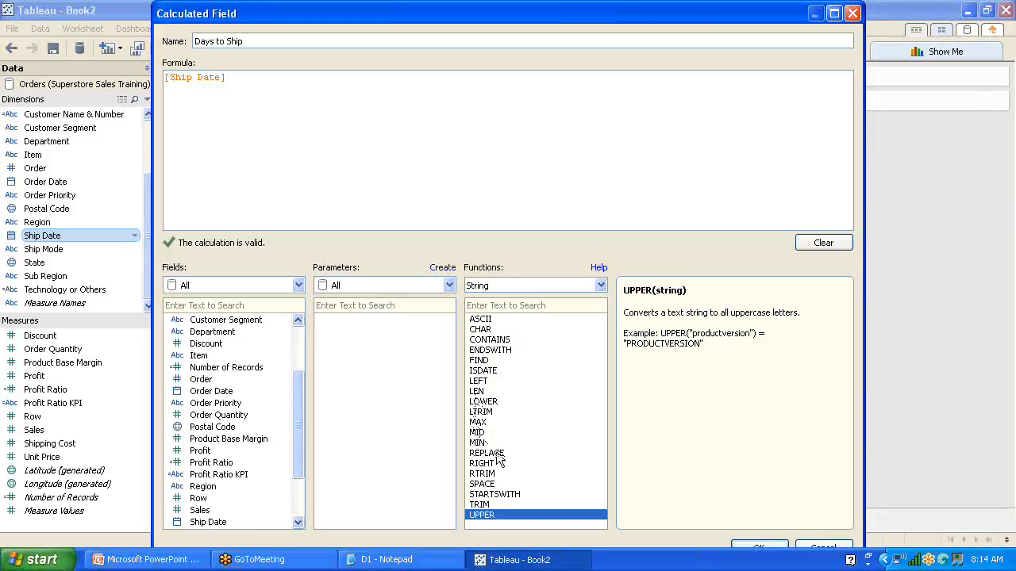
- Filter the functions to Date and replace the Ship Date formula with an empty DATEDIFF function
left_click(601, 286)
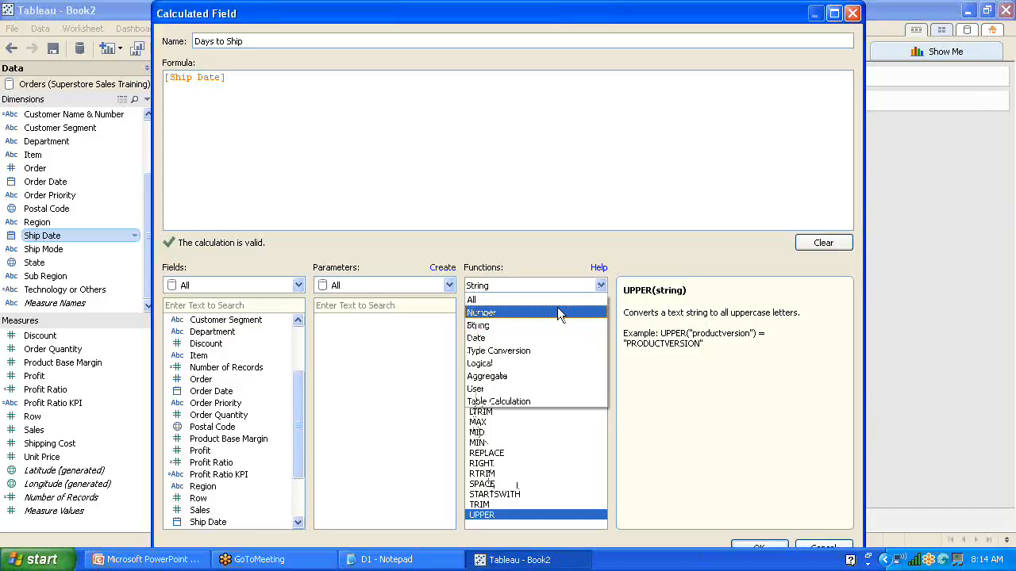
left_click(536, 340)
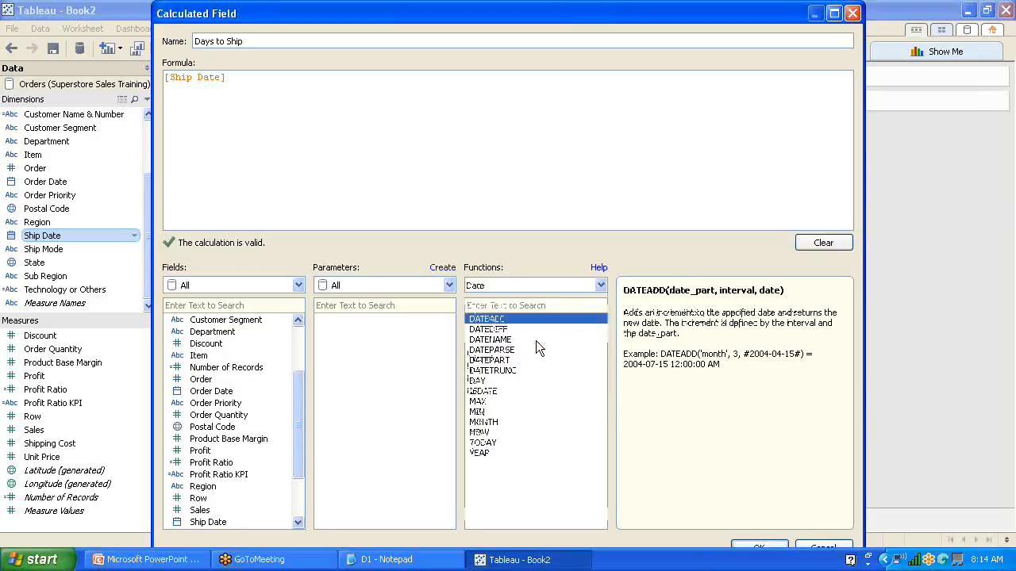
left_click(490, 330)
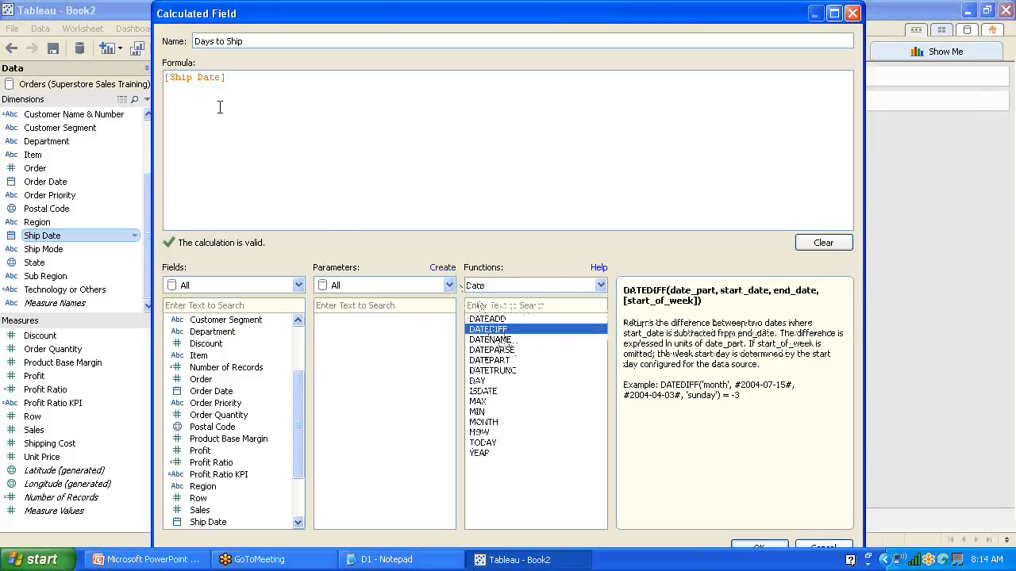
left_click(499, 341)
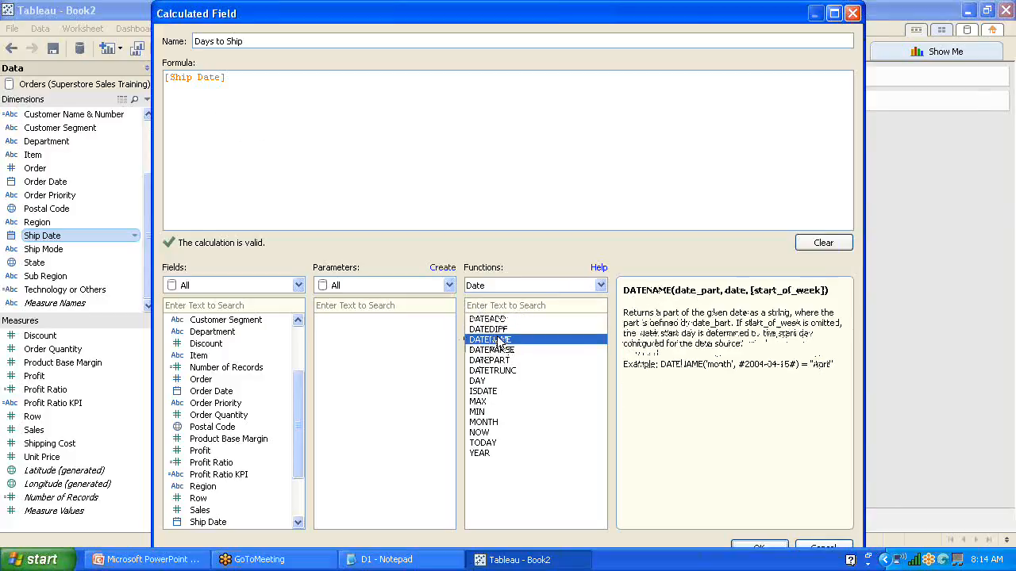
left_click(498, 331)
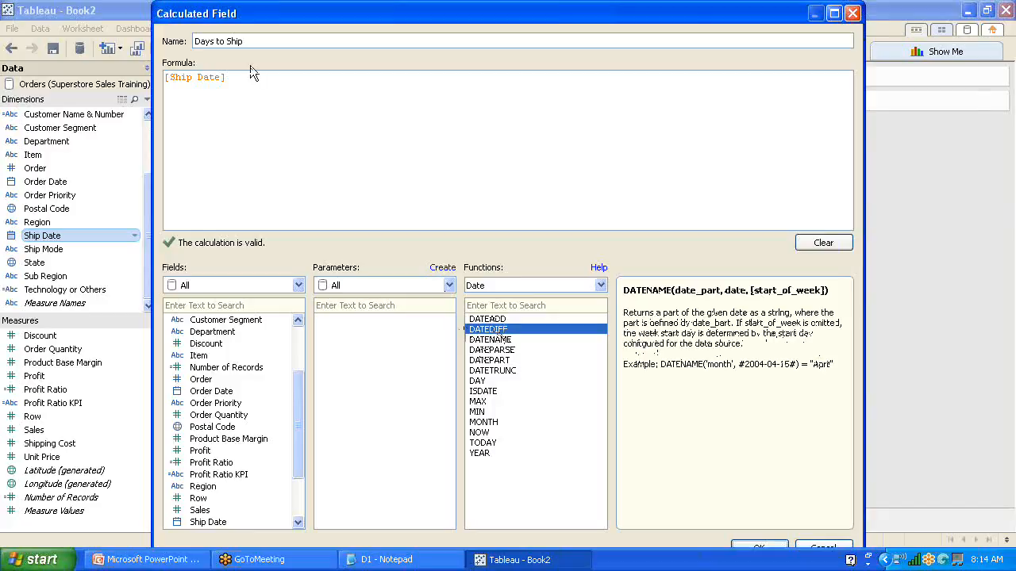
left_click(197, 87)
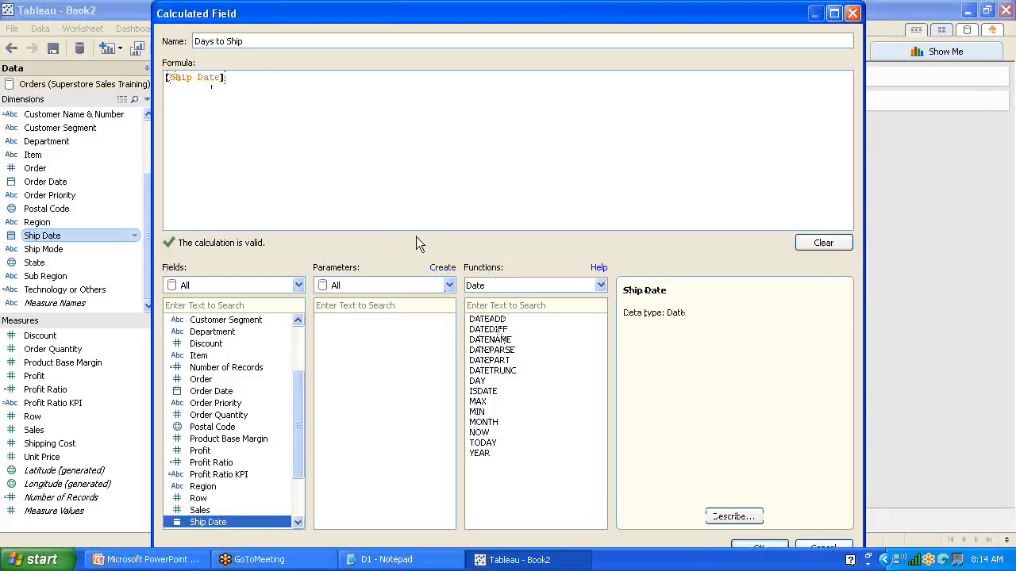
double_click(488, 331)
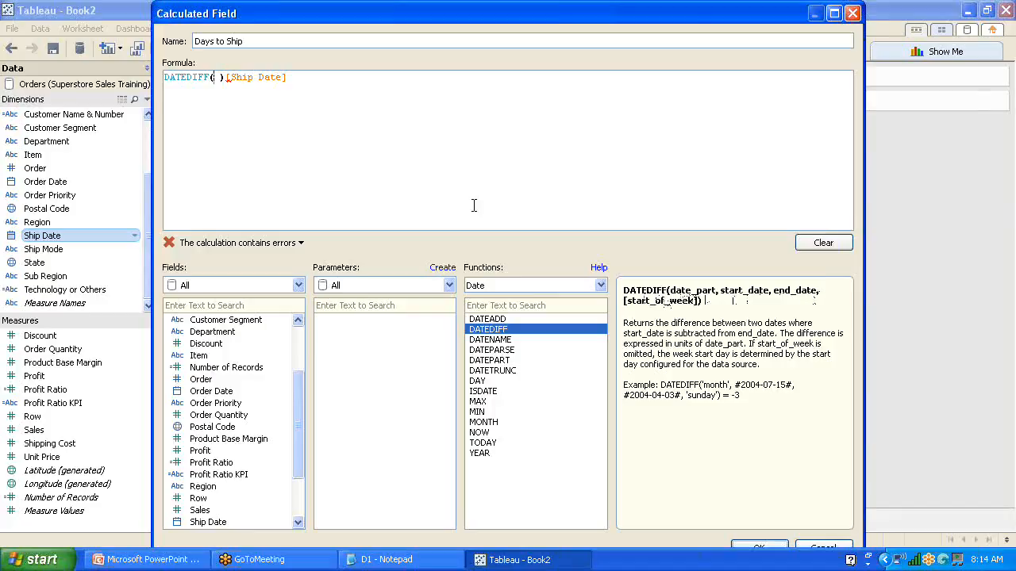
left_click_drag(223, 81, 285, 84)
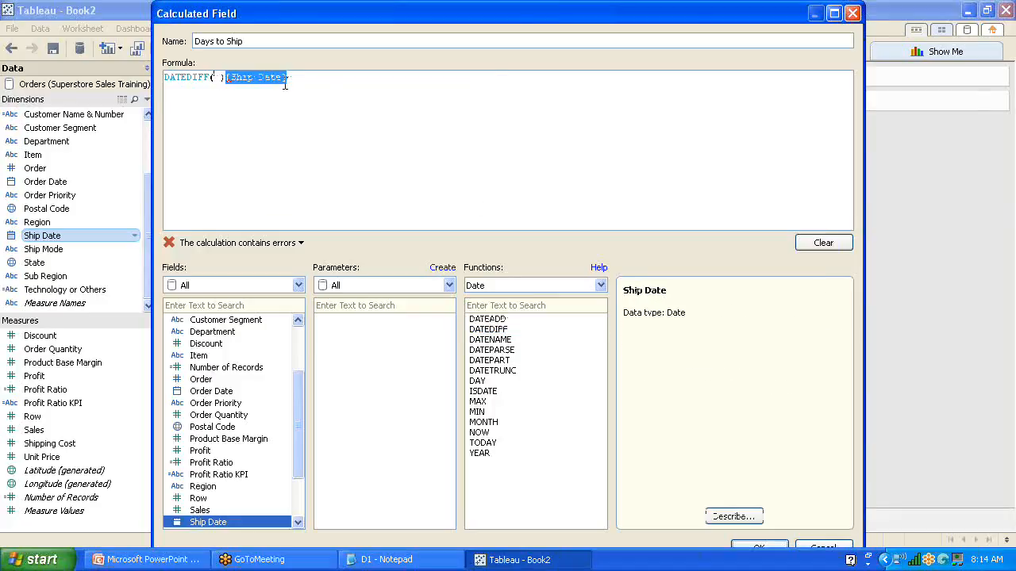
key("BackSpace")
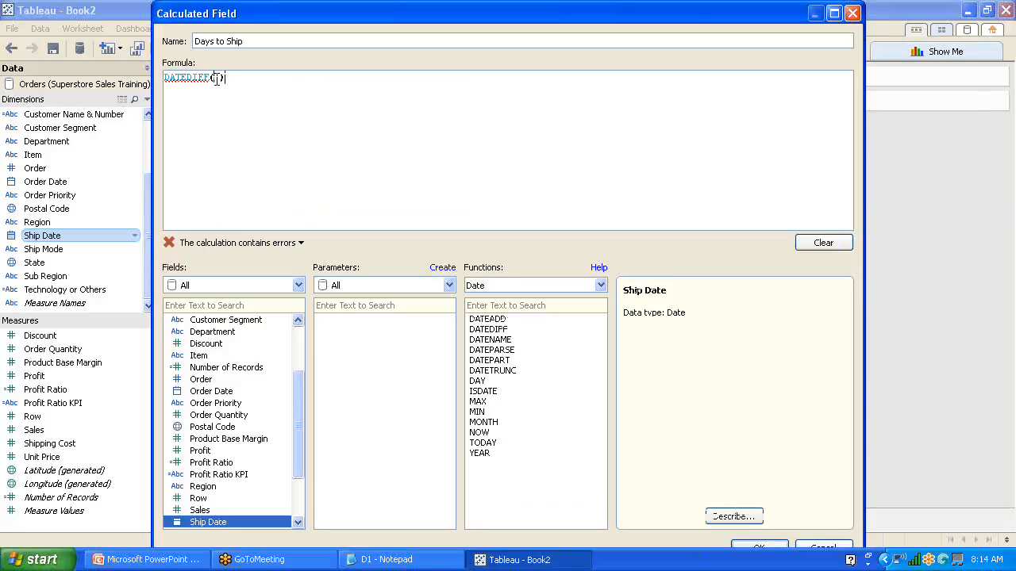
- Fill in the DATEDIFF arguments so the formula reads DATEDIFF('day',[Order Date],[Ship Date])
type("'day' ")
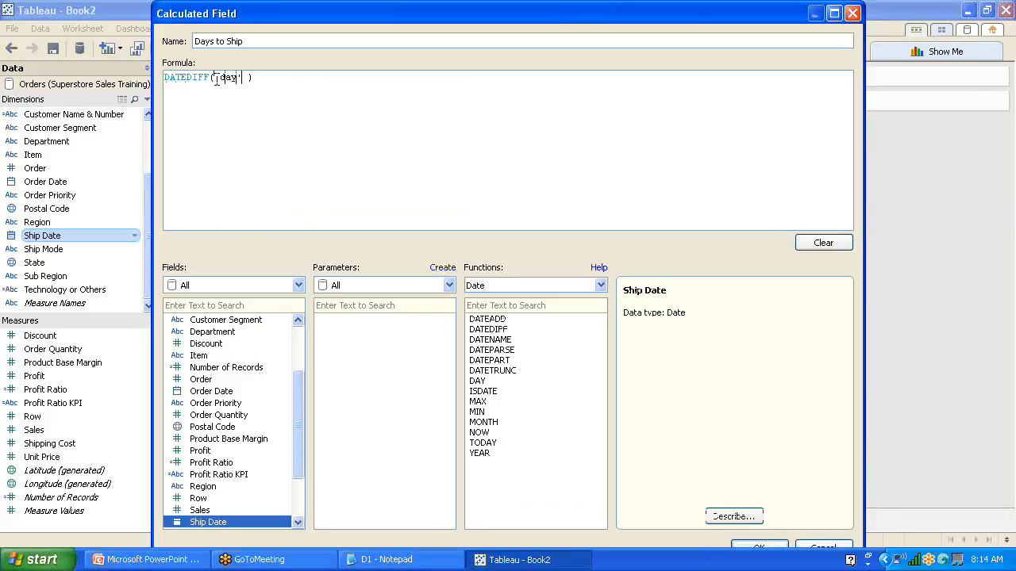
type(",")
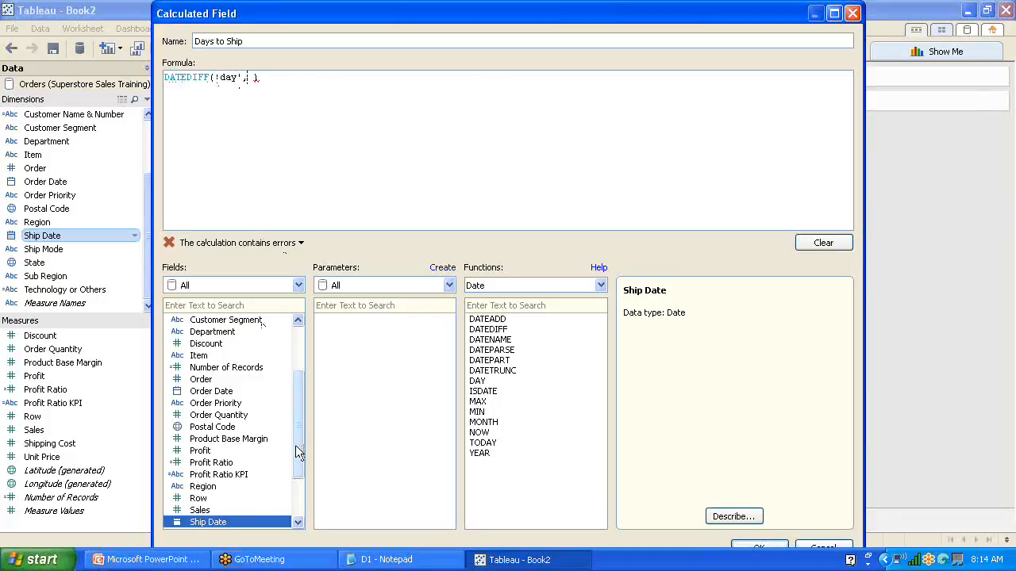
left_click_drag(296, 443, 298, 412)
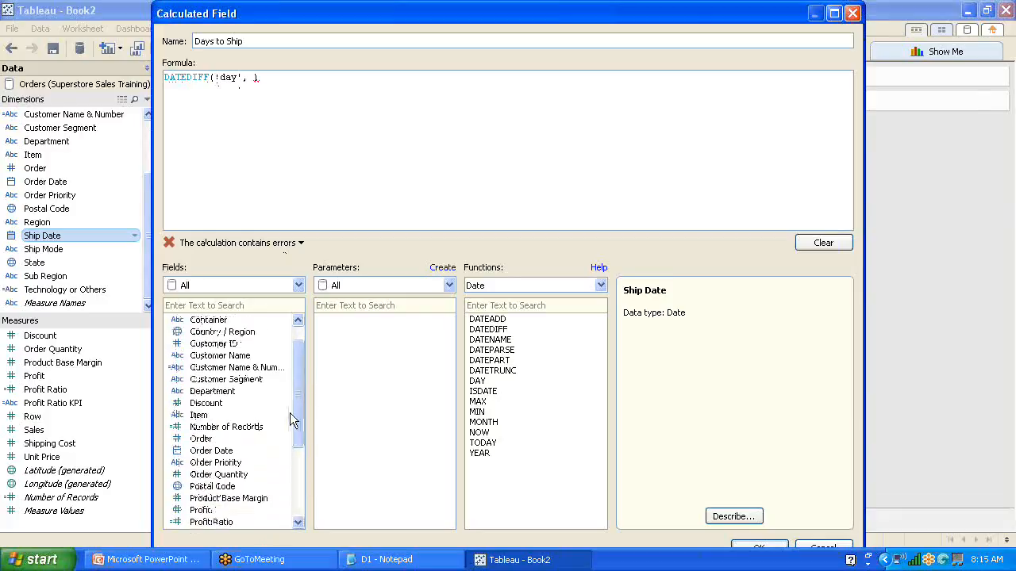
double_click(216, 450)
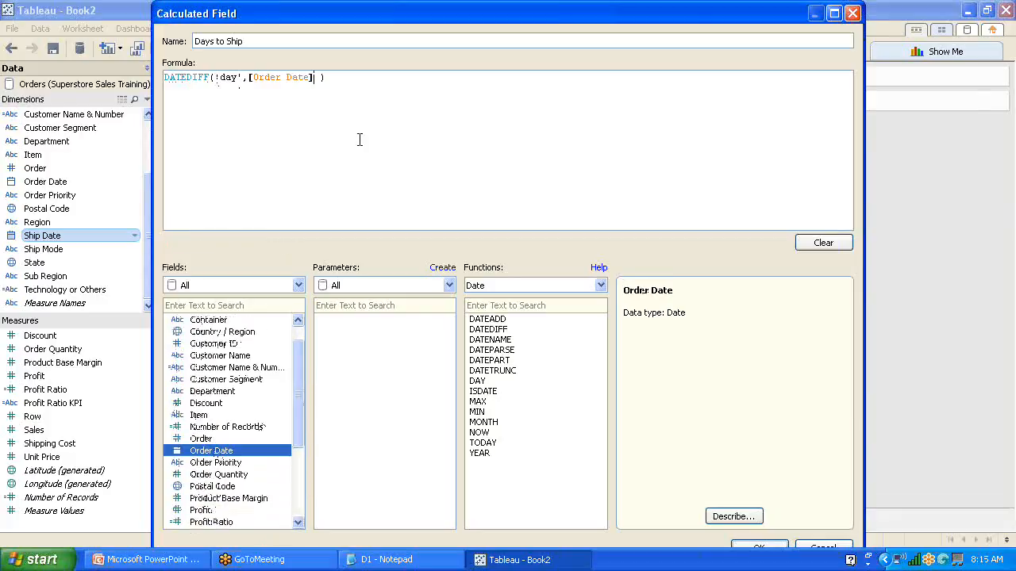
type(",")
left_click_drag(301, 436, 303, 488)
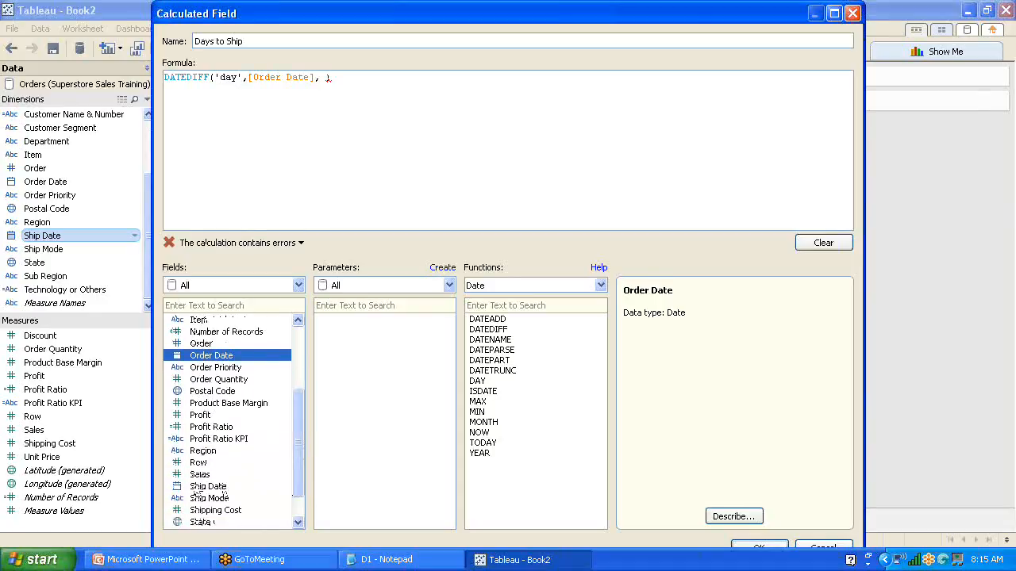
double_click(206, 488)
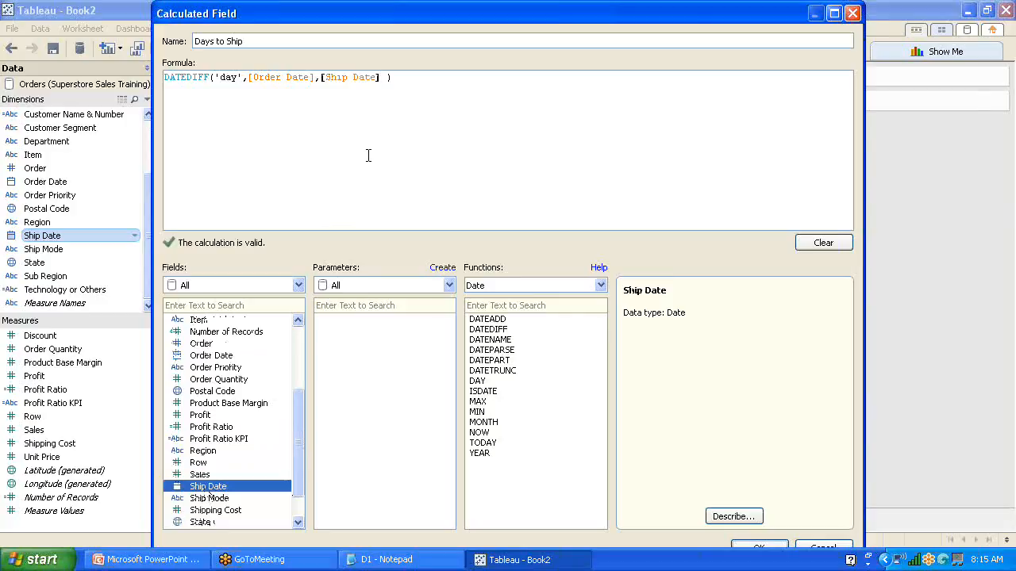
- Remove the extra space before the closing parenthesis of the DATEDIFF formula and save the Days to Ship calculated field
key("Delete")
left_click_drag(241, 79, 313, 73)
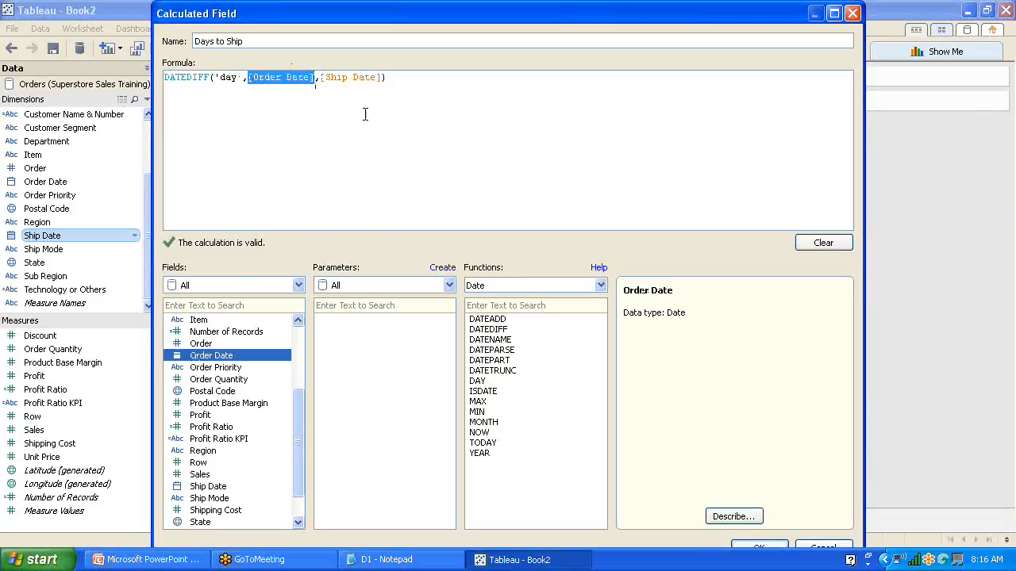
left_click_drag(322, 77, 382, 77)
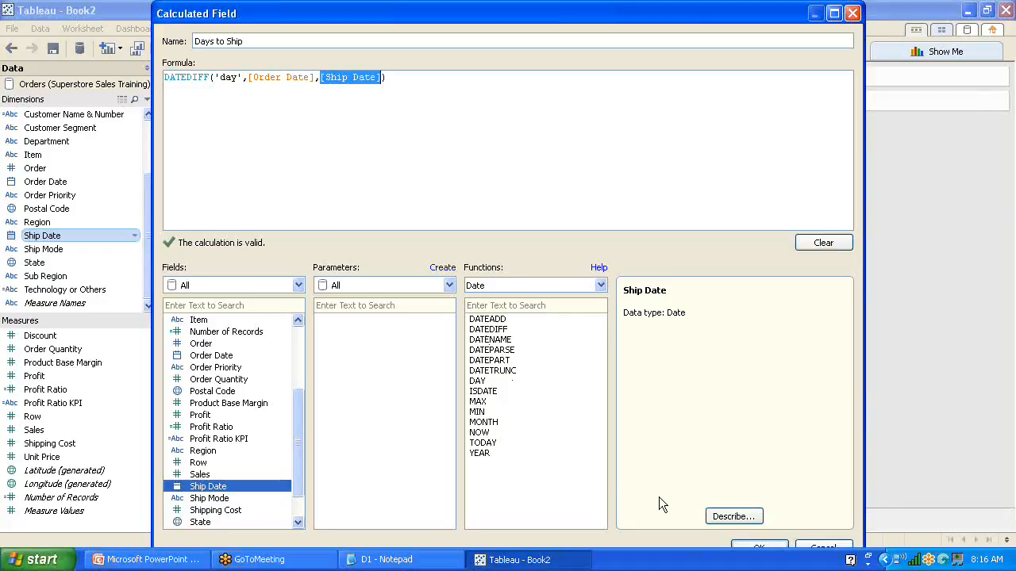
left_click(756, 548)
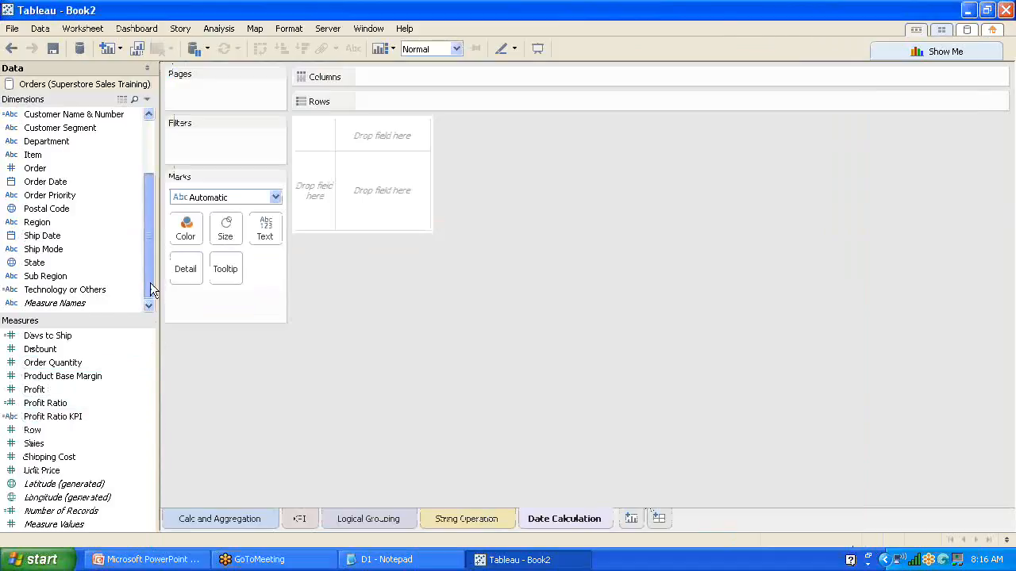
- Chart the Days to Ship measure by department, placing Days to Ship on columns and Department on rows
mouse_move(150, 283)
left_mouse_down()
mouse_move(150, 217)
mouse_move(150, 294)
left_mouse_up()
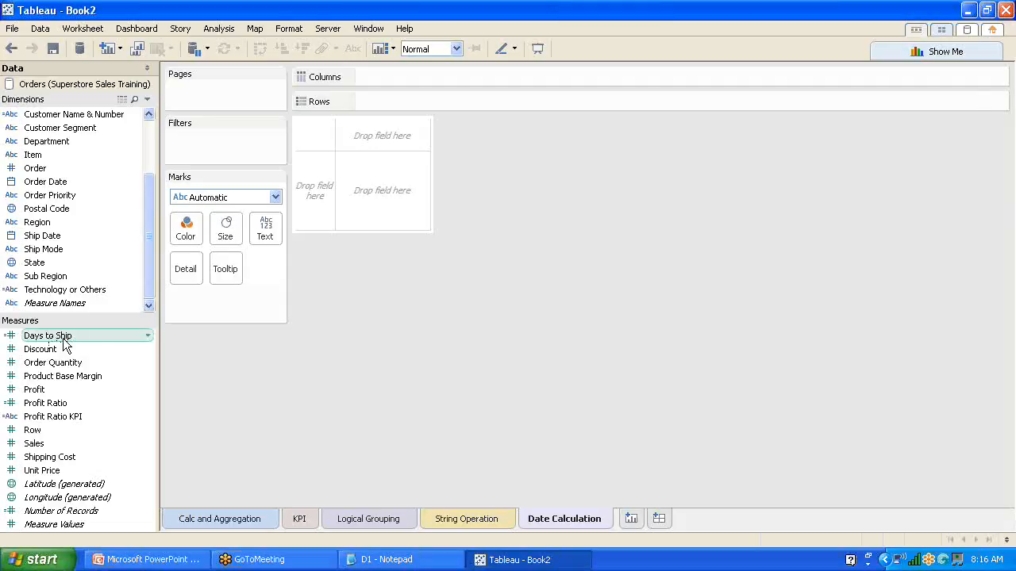
mouse_move(70, 341)
left_mouse_down()
mouse_move(193, 270)
mouse_move(403, 107)
mouse_move(414, 84)
left_mouse_up()
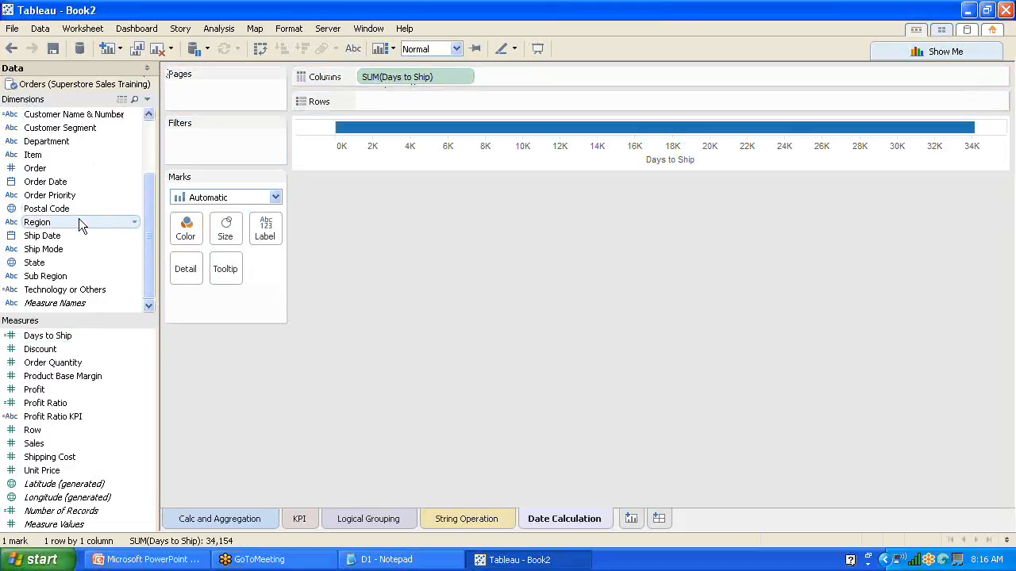
left_click_drag(153, 233, 153, 210)
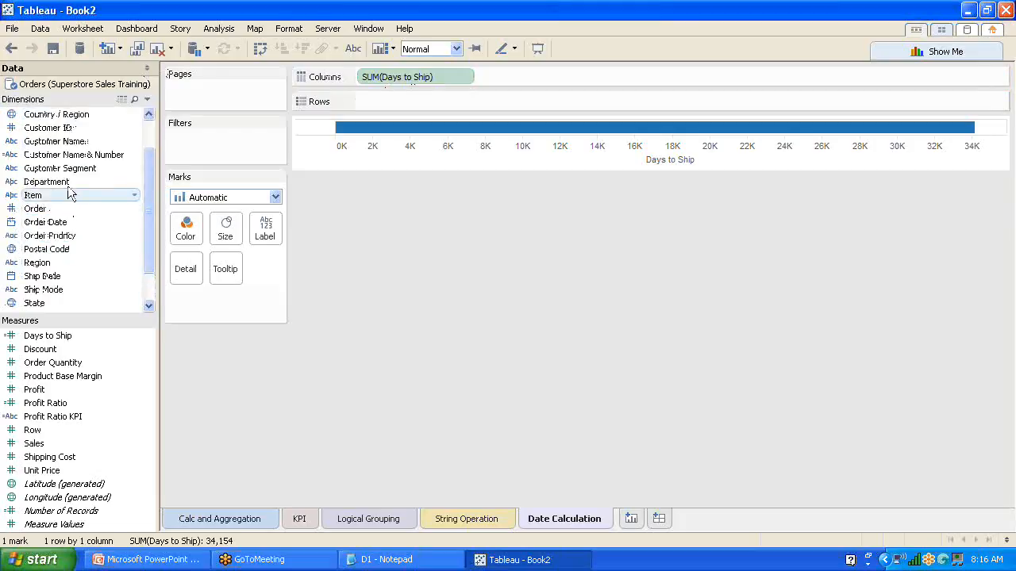
mouse_move(68, 182)
left_mouse_down()
mouse_move(268, 166)
mouse_move(397, 98)
mouse_move(418, 98)
left_mouse_up()
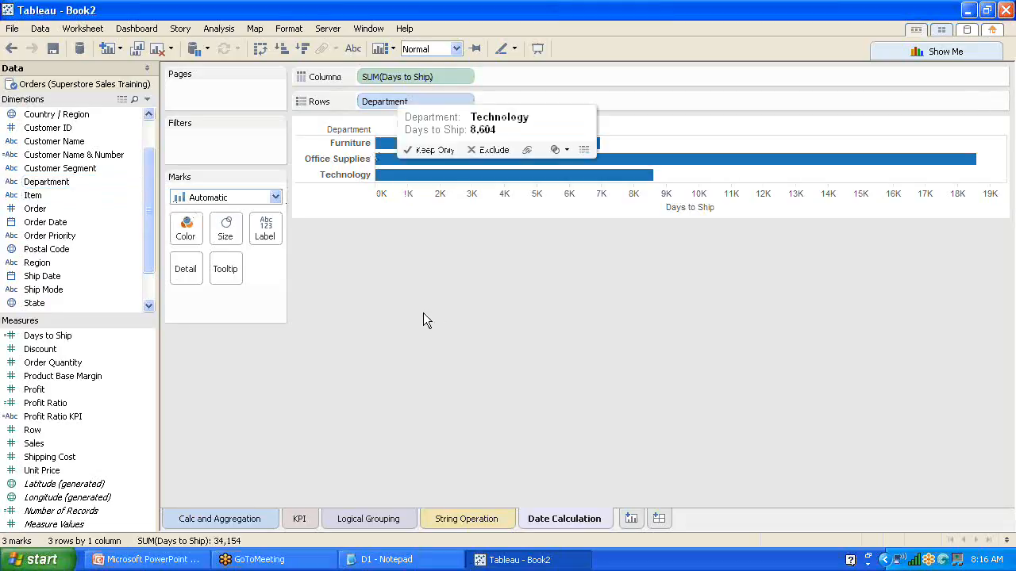
- Change the aggregation of Days to Ship on the columns from Sum to Average
left_click(465, 77)
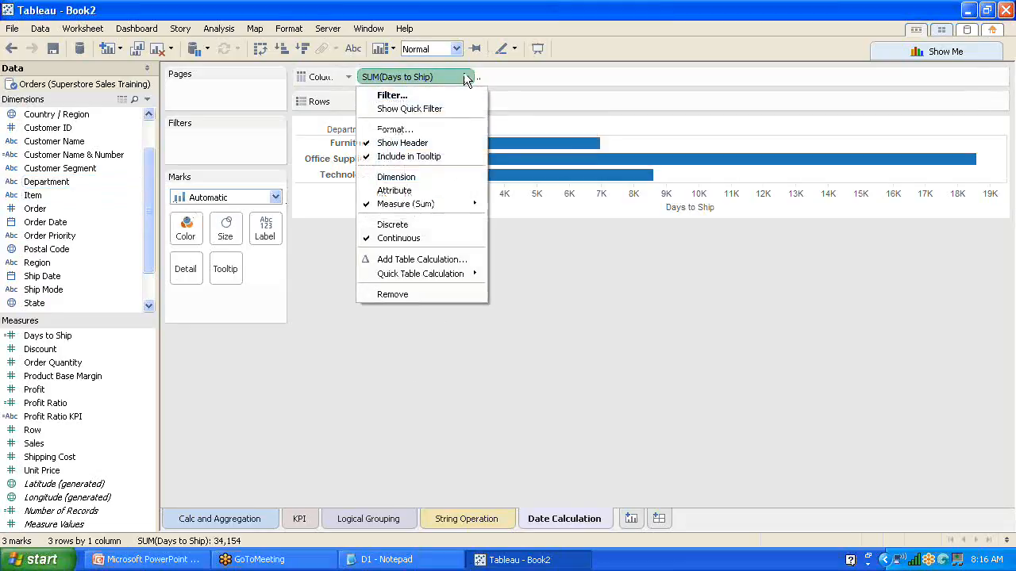
mouse_move(458, 209)
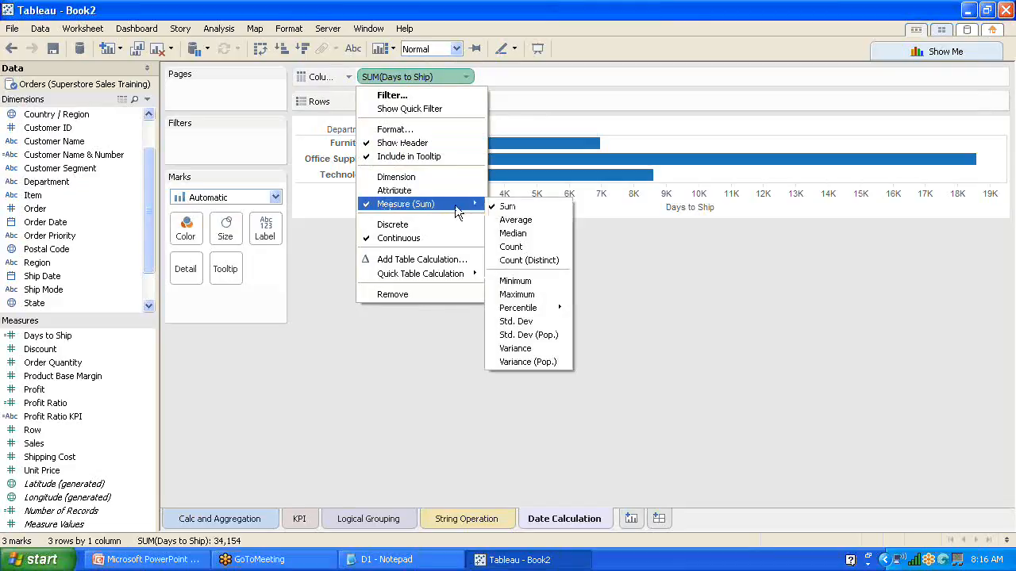
left_click(529, 222)
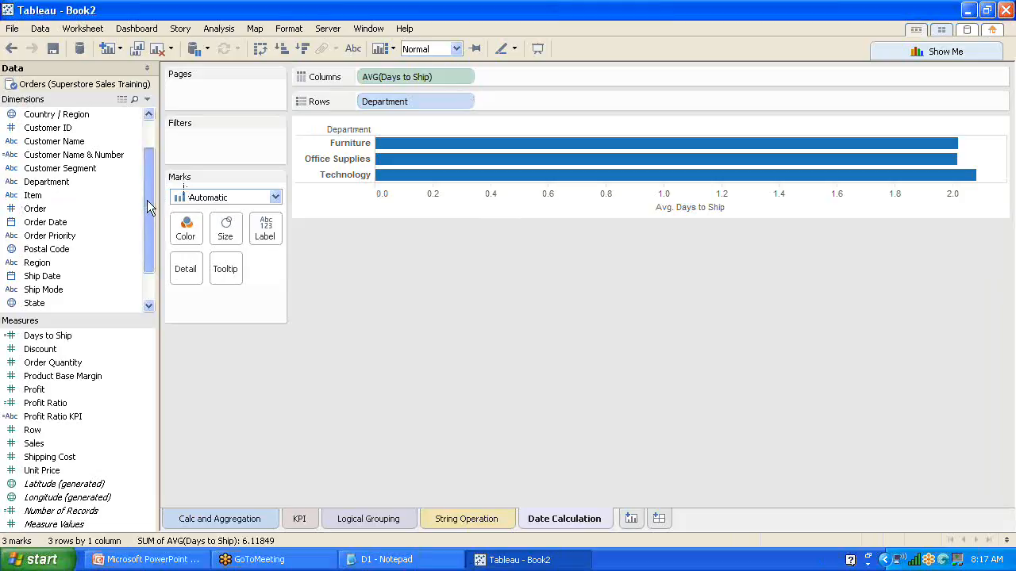
- Add Category and Item to the rows after Department and adjust the width of the Item label column
scroll(146, 197, "up", 1)
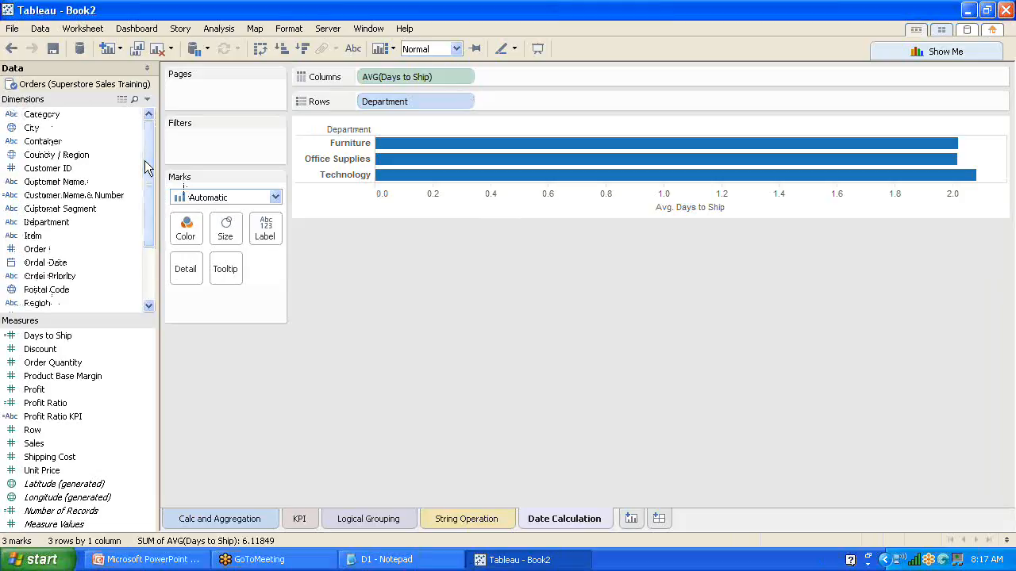
left_click_drag(68, 116, 516, 102)
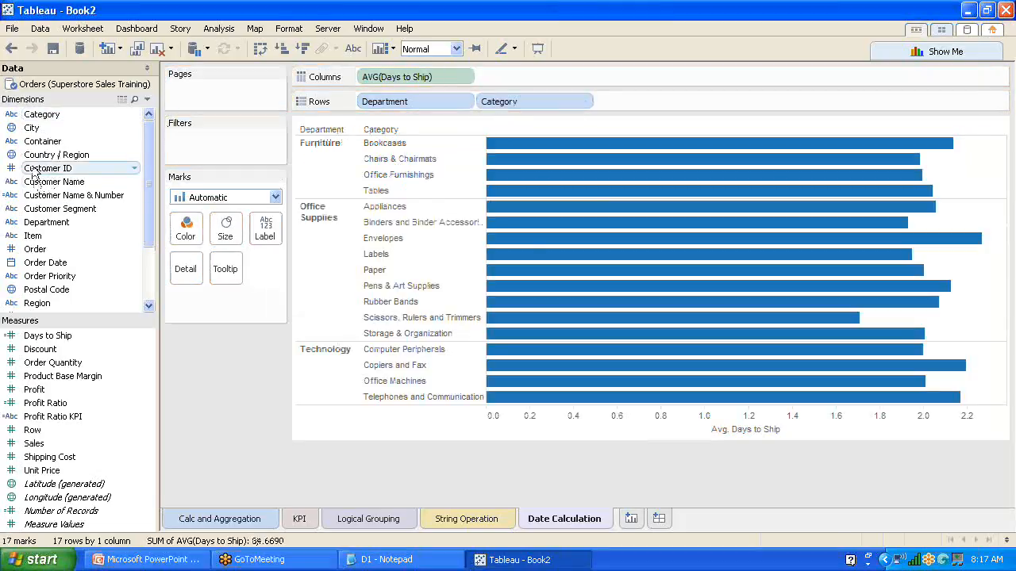
left_click_drag(63, 236, 666, 102)
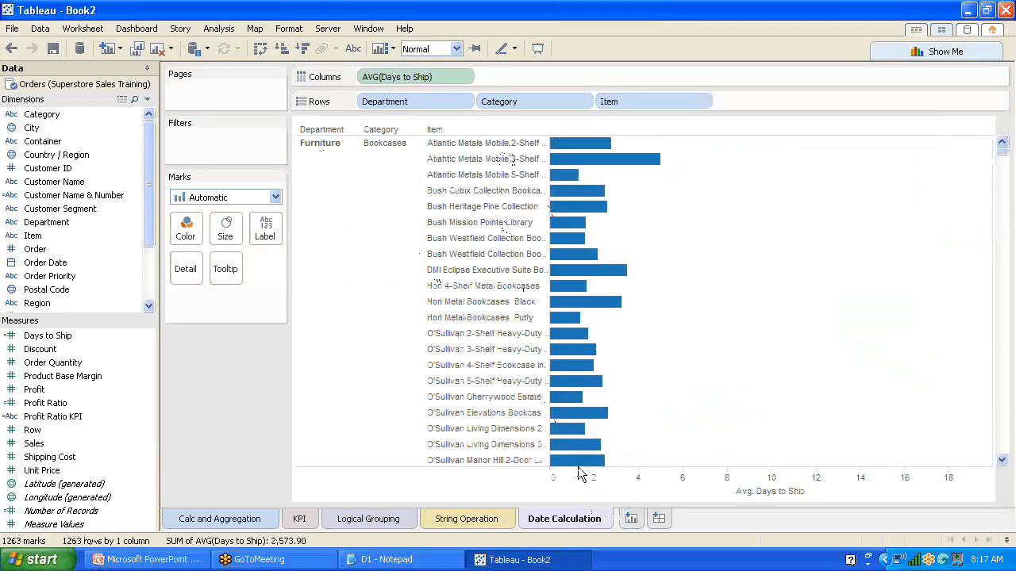
mouse_move(593, 159)
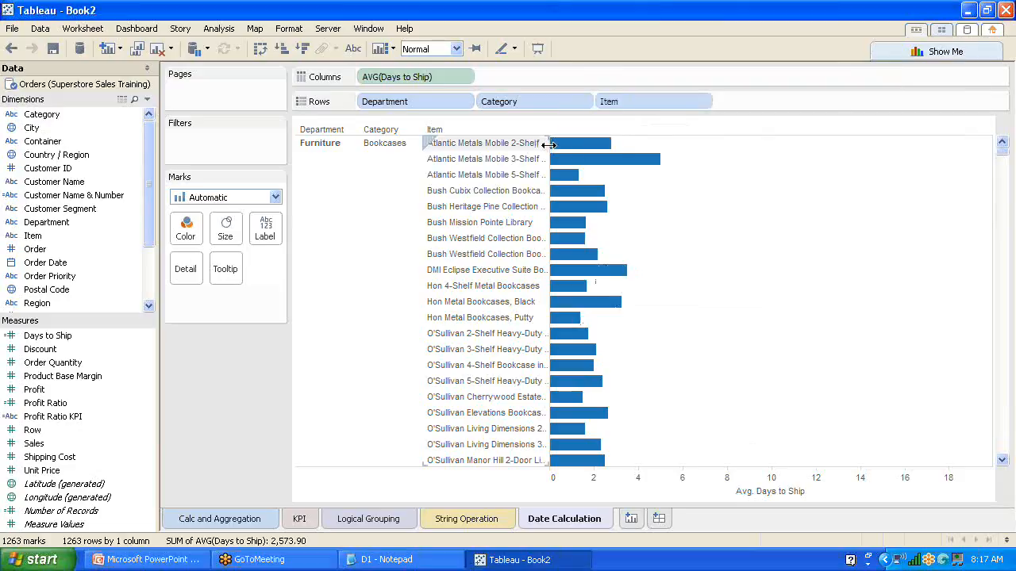
left_click_drag(550, 143, 647, 127)
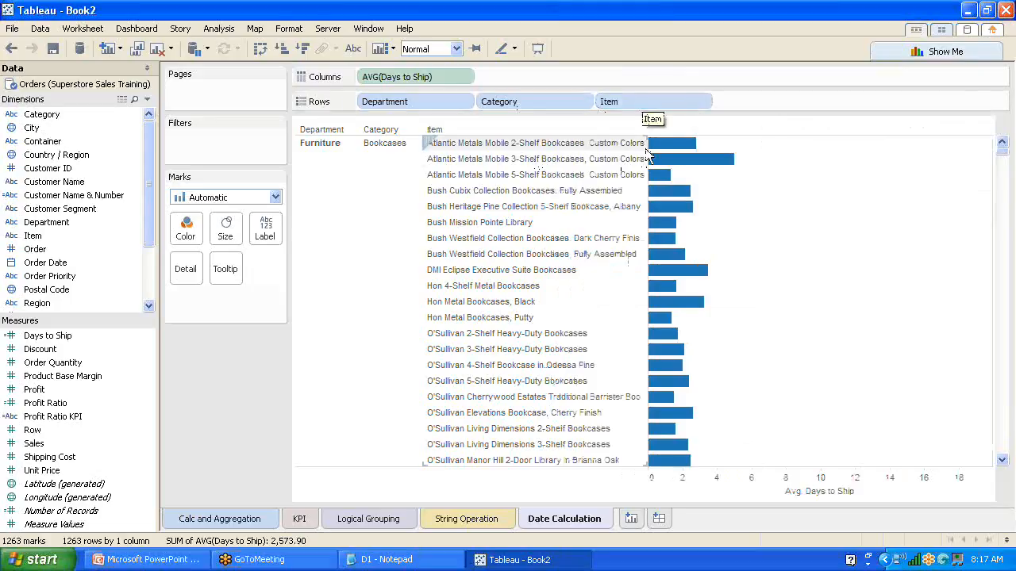
left_click_drag(648, 145, 539, 146)
mouse_move(601, 166)
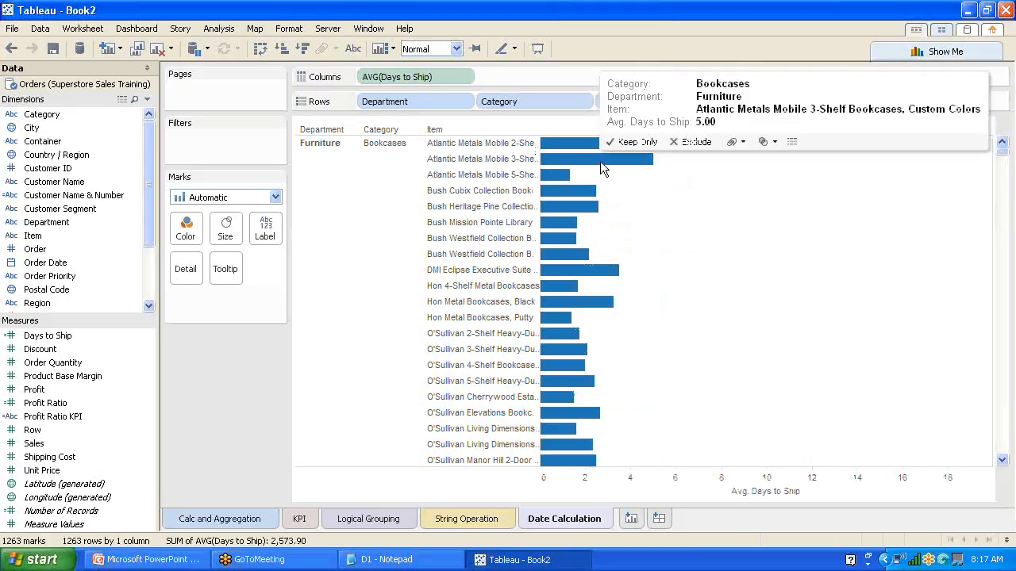
- Reopen the Days to Ship calculation, read the descriptions of the date functions DAY, MONTH and TODAY, and close it without changes
right_click(64, 338)
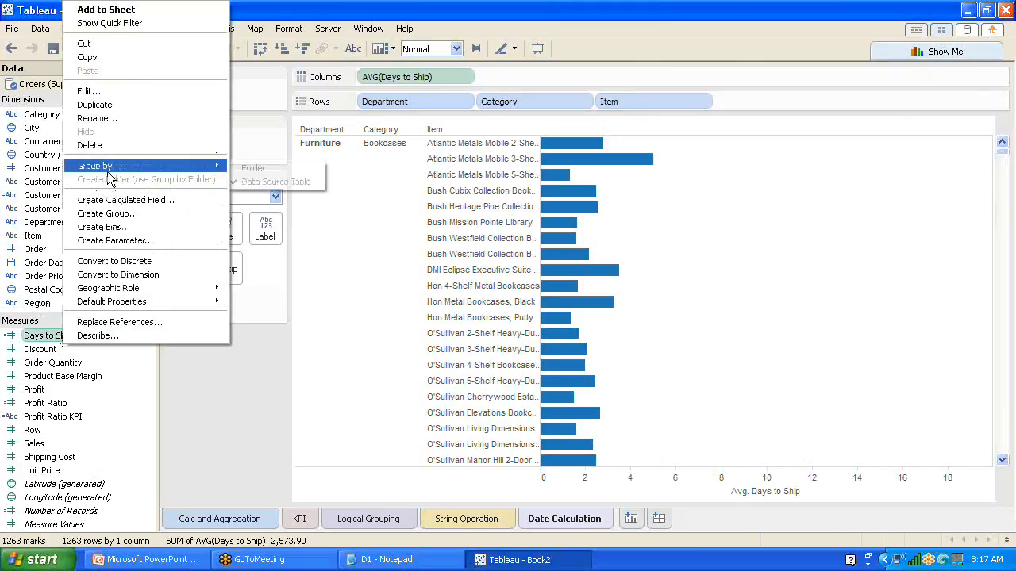
left_click(106, 94)
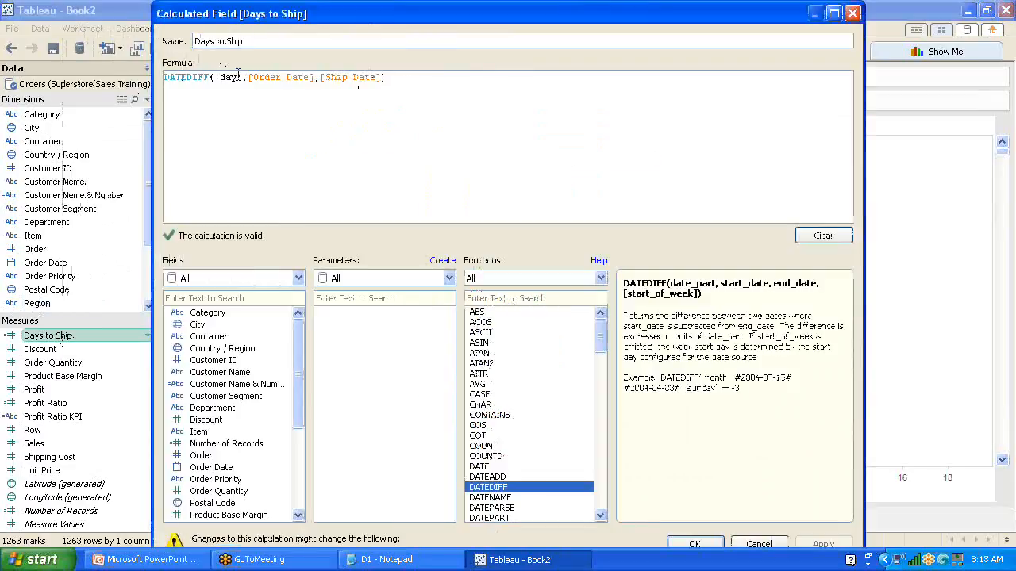
left_click_drag(238, 77, 220, 77)
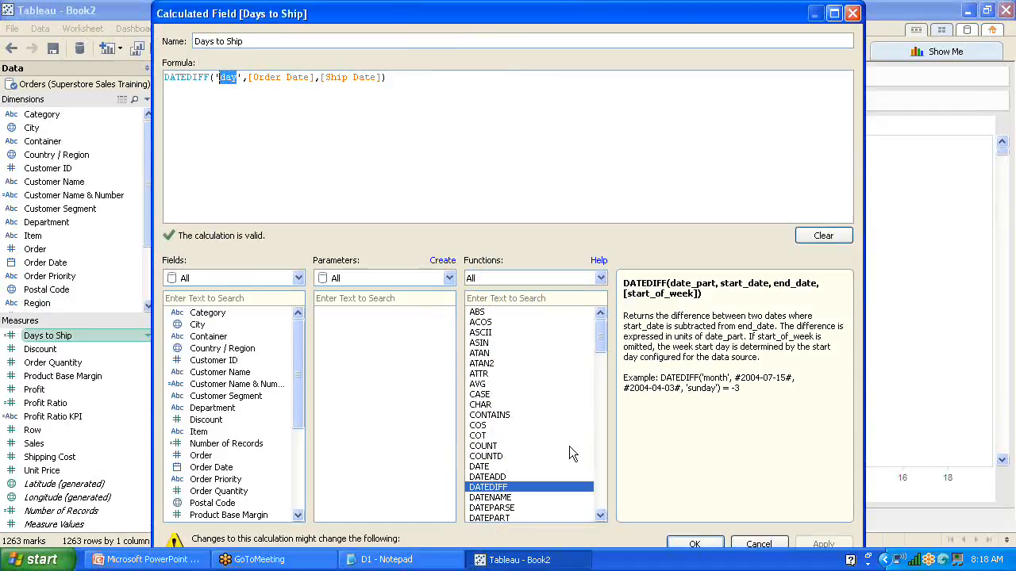
left_click(602, 279)
left_click(512, 331)
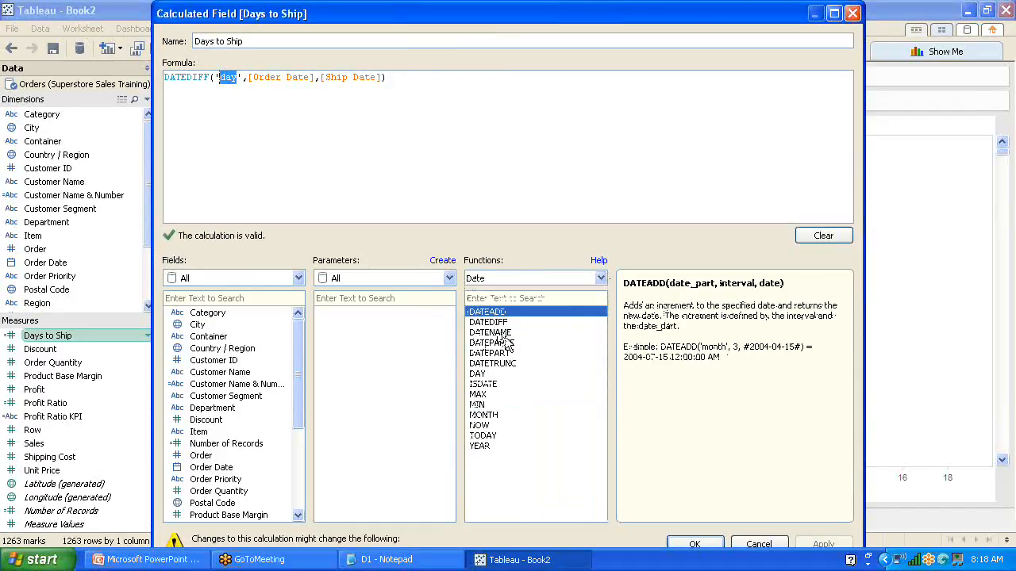
left_click(485, 374)
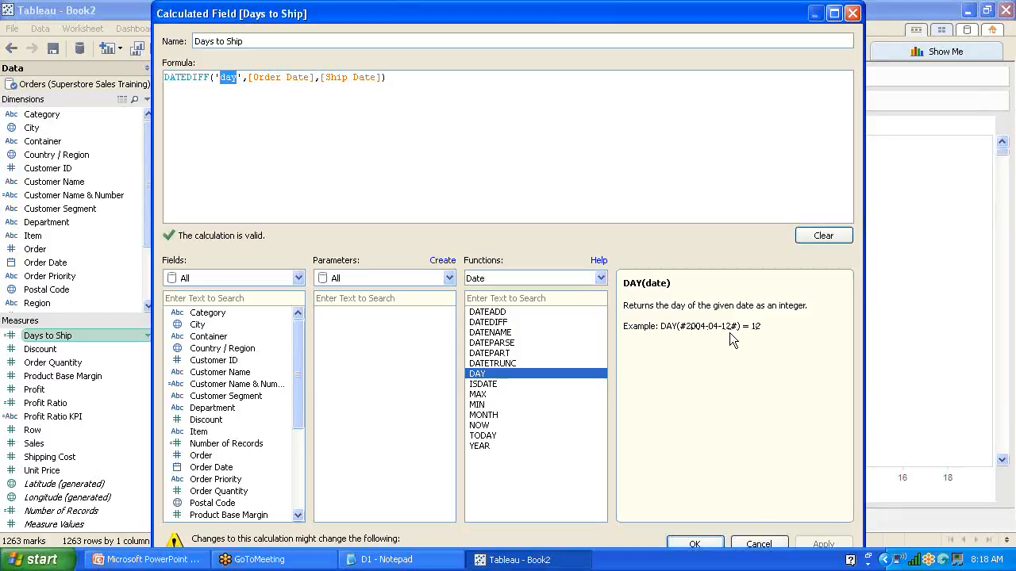
left_click(493, 415)
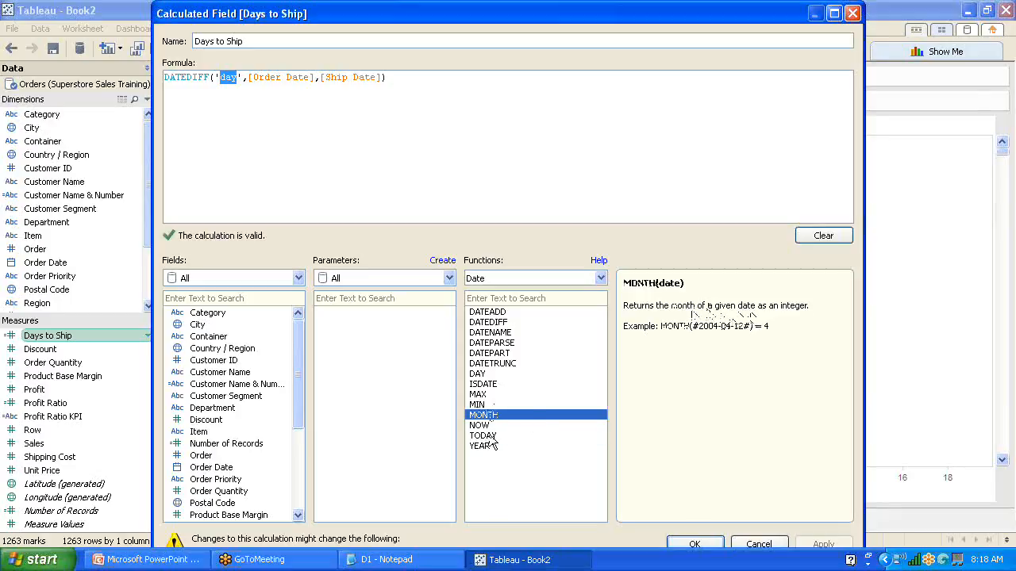
left_click(490, 435)
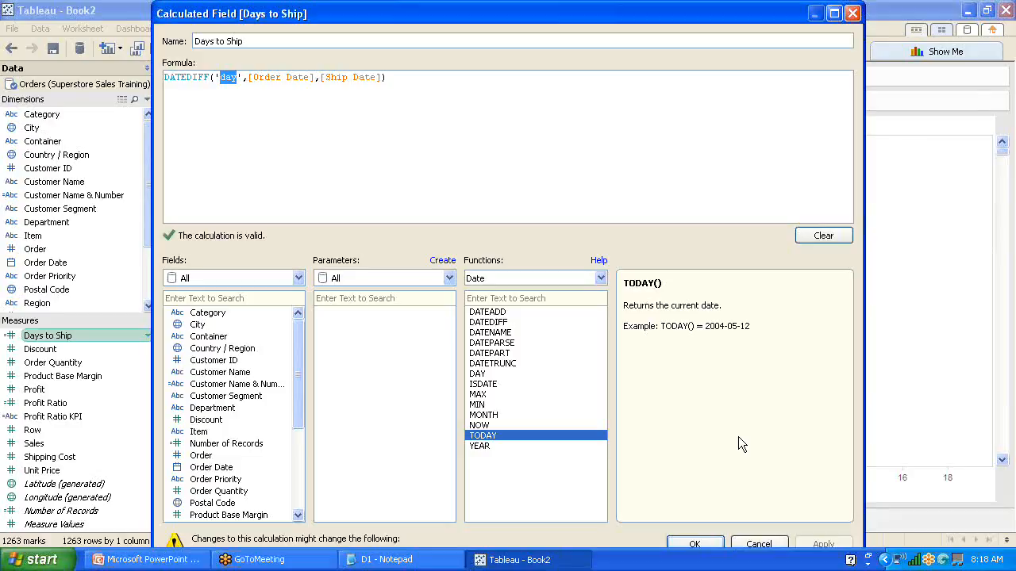
left_click(851, 13)
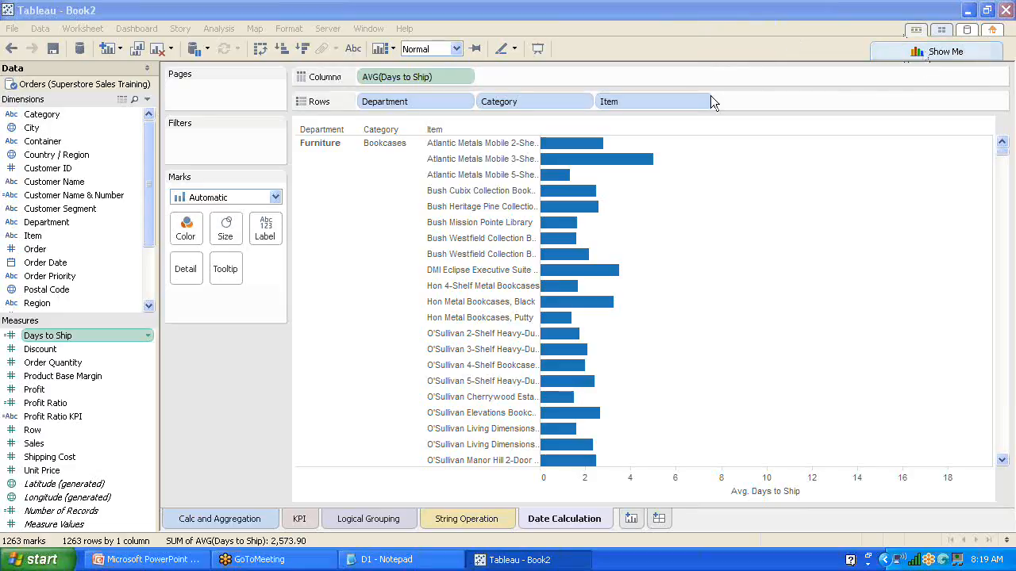
- Convert the view to a text table with Show Me and compare the average and summed Days to Ship values per item
left_click(666, 104)
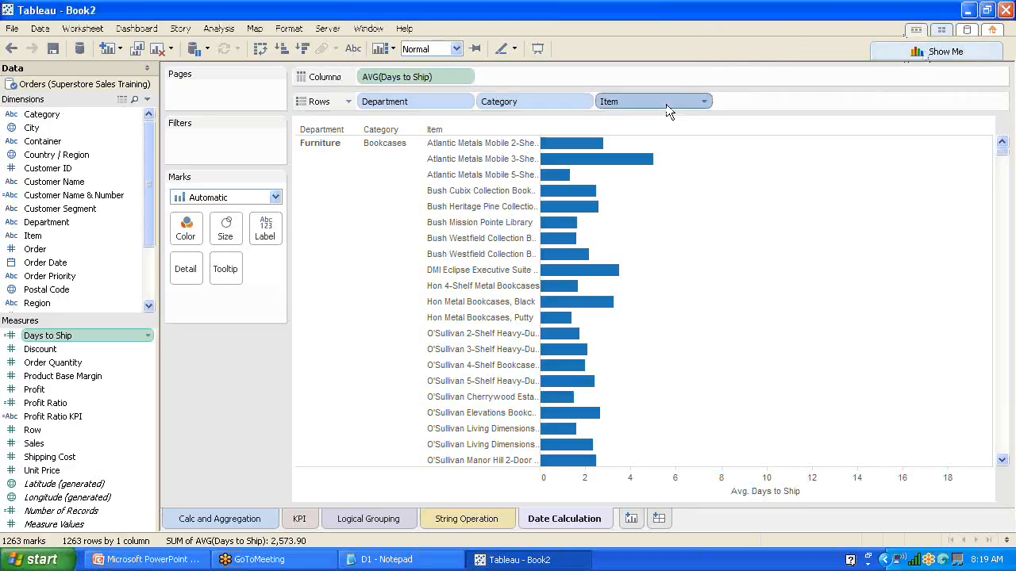
left_click(939, 55)
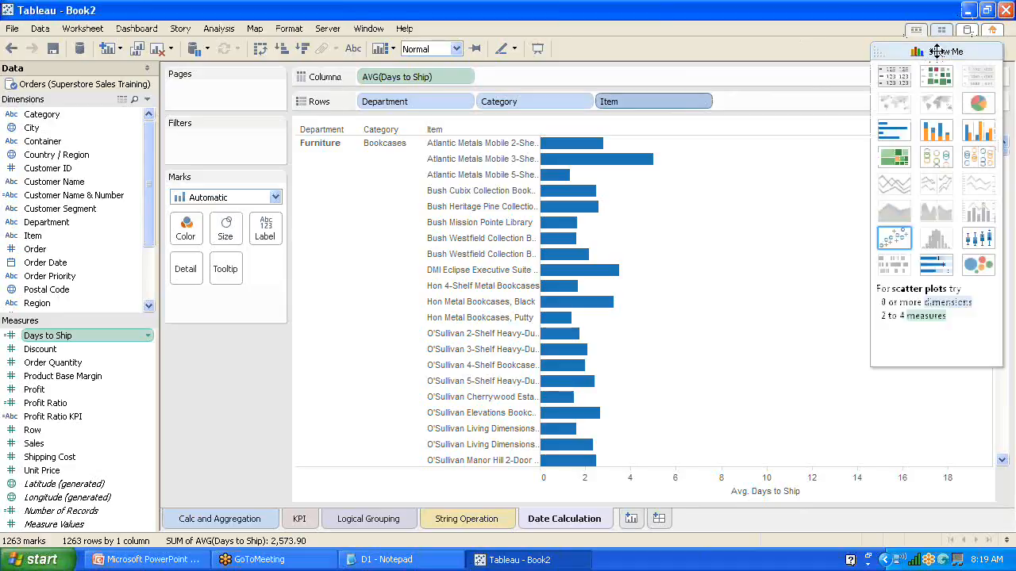
left_click(888, 74)
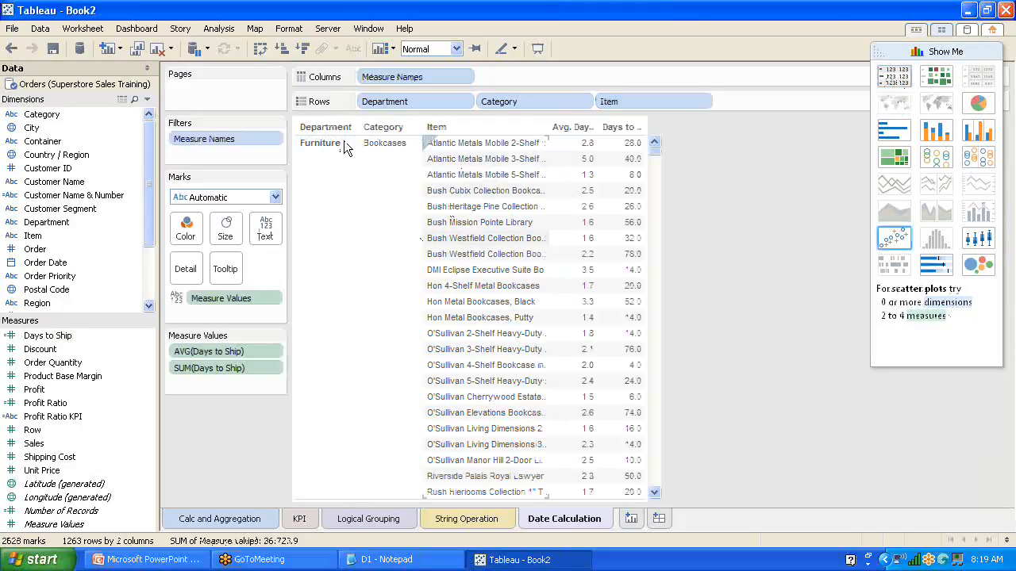
left_click(619, 132)
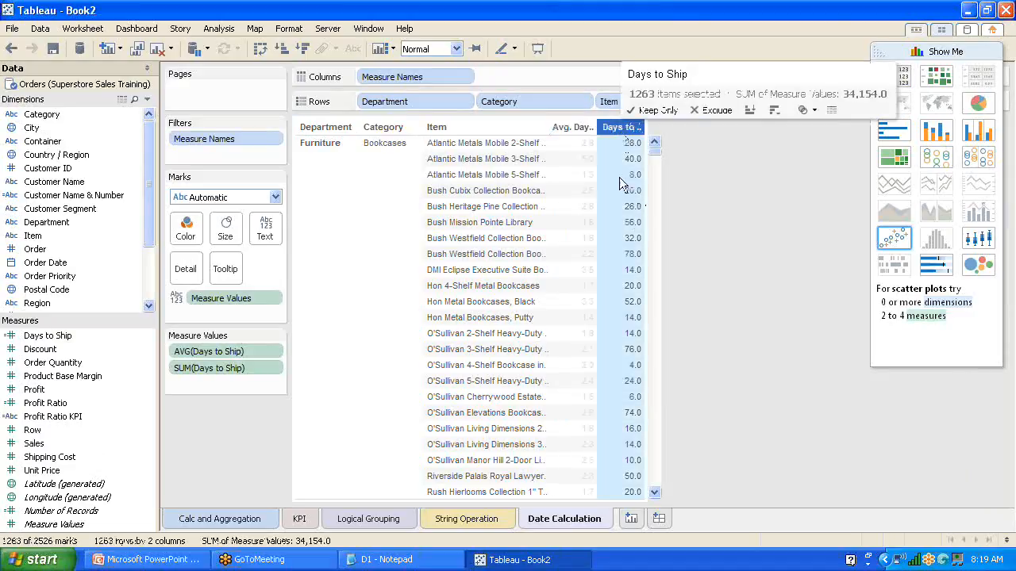
left_click(585, 145)
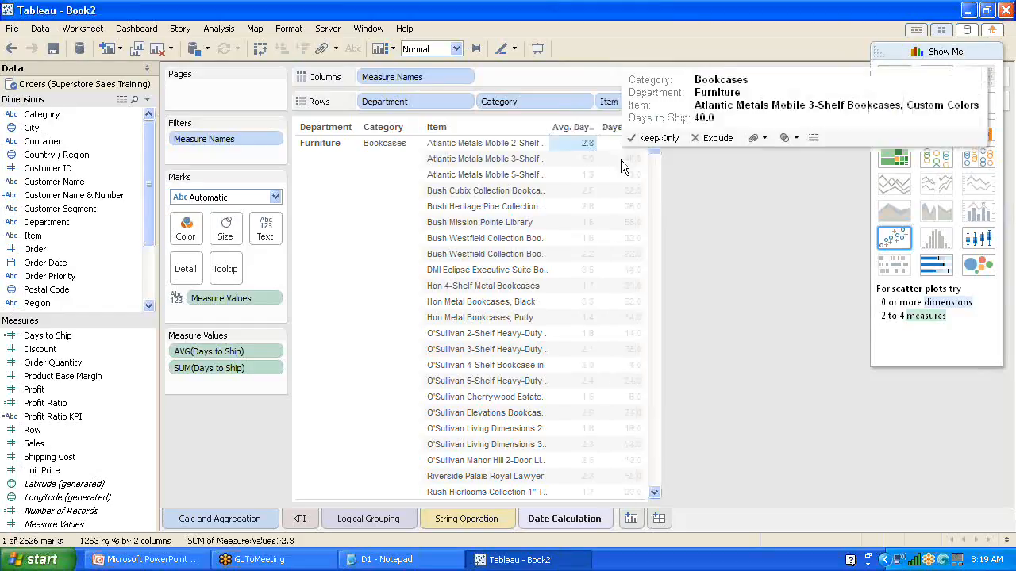
left_click(712, 226)
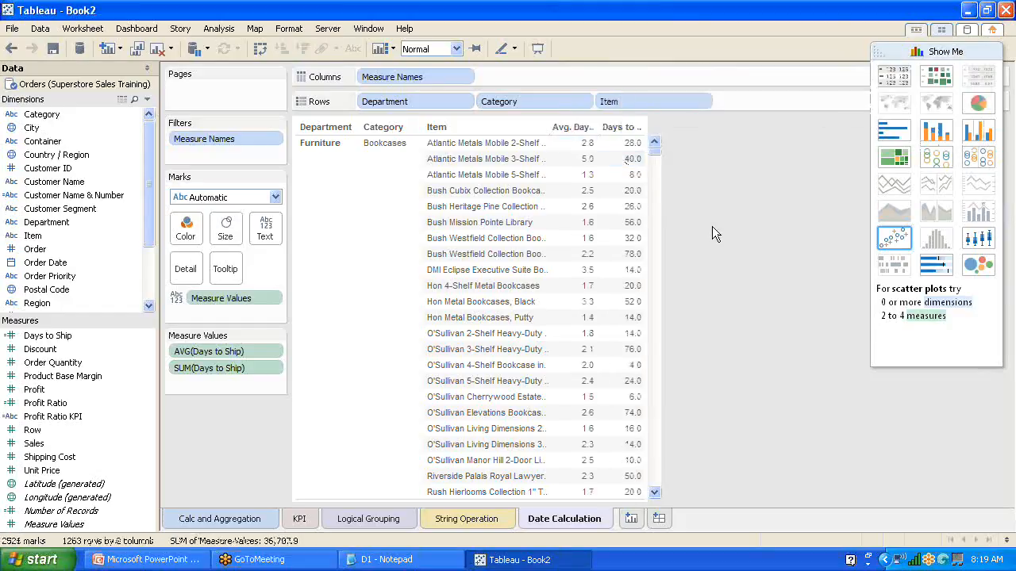
mouse_move(656, 150)
left_mouse_down()
mouse_move(668, 508)
mouse_move(668, 142)
left_mouse_up()
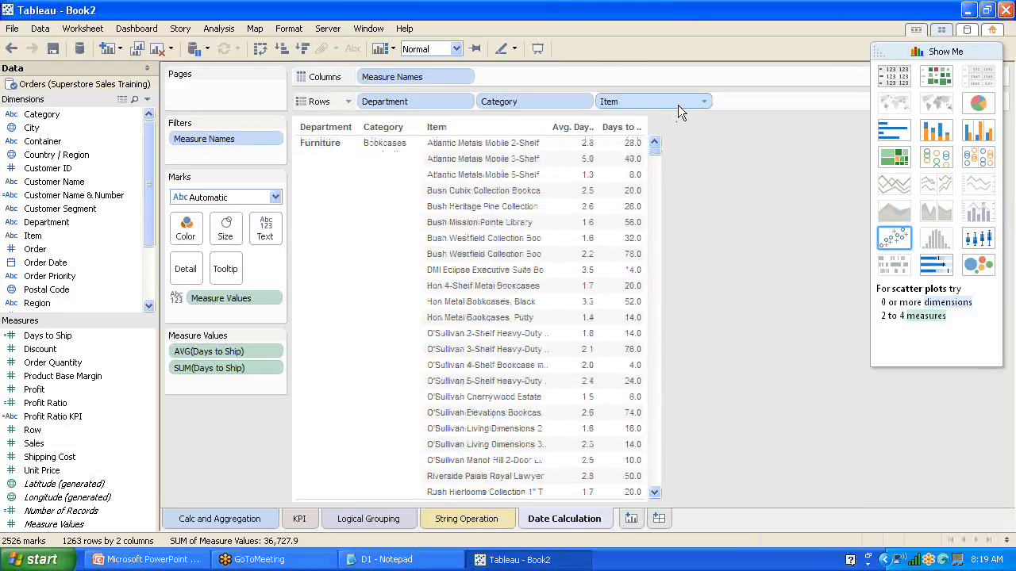
- Remove Item from the rows and switch the view back to horizontal bars
left_click_drag(678, 105, 654, 185)
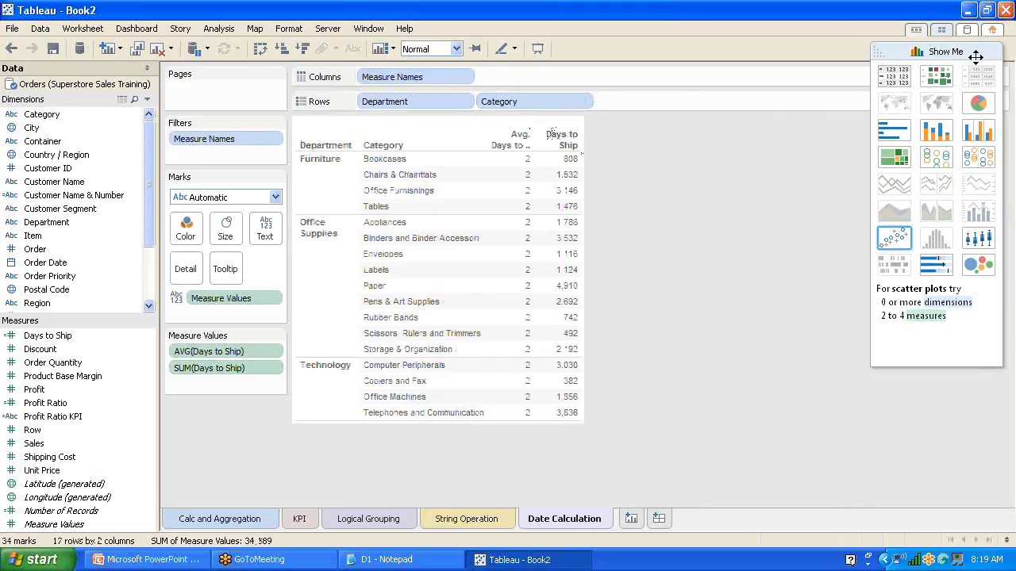
left_click(892, 131)
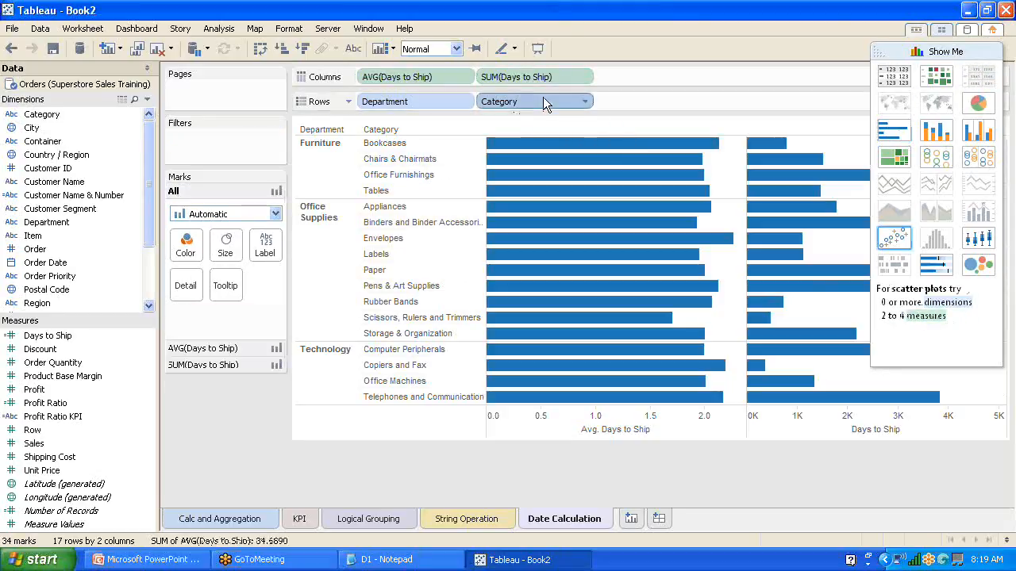
- Remove Category from the rows and SUM(Days to Ship) from the columns
key("Delete")
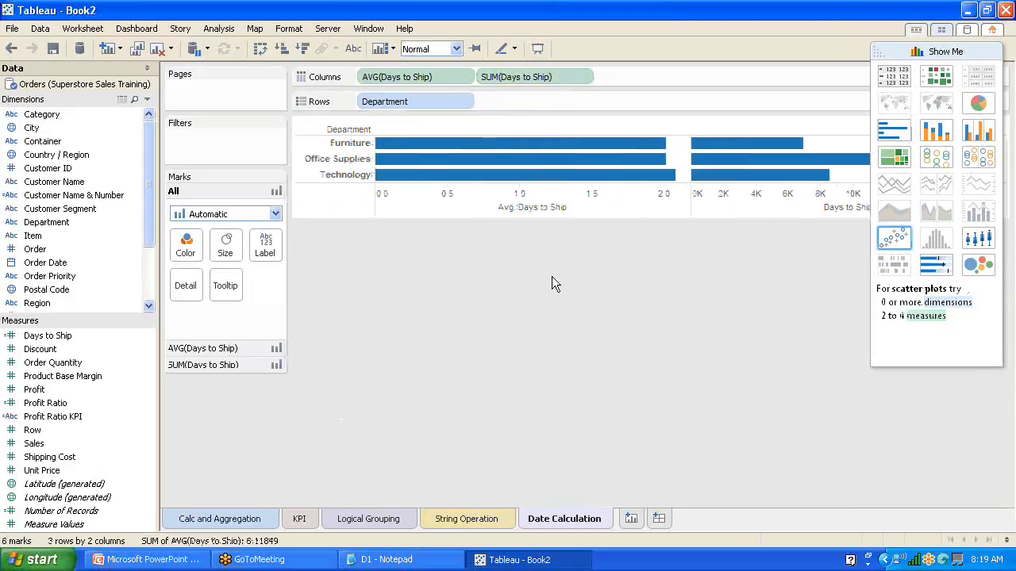
left_click(533, 77)
key("Delete")
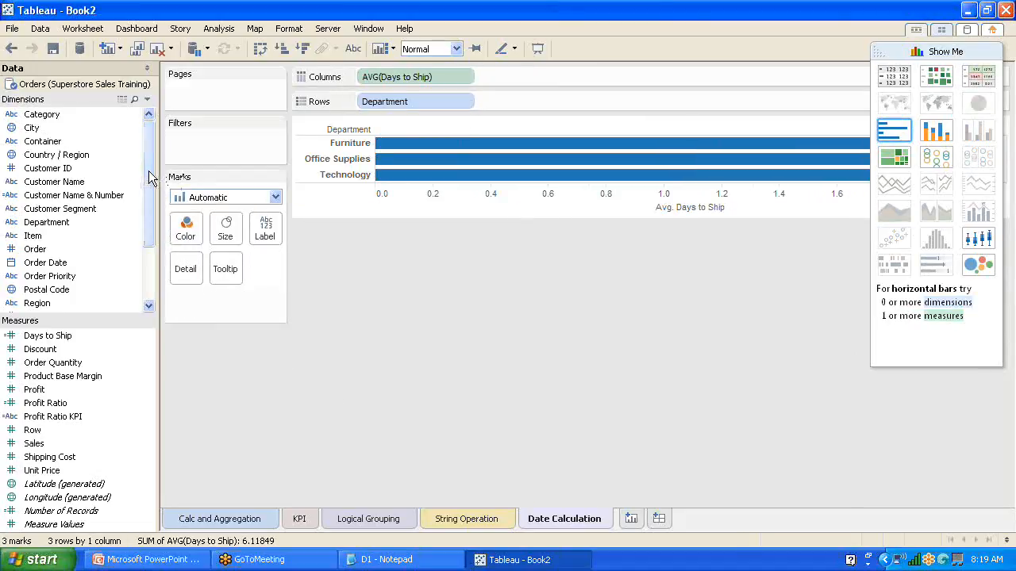
- Convert the view to a text table and format AVG(Days to Ship) as a custom number with 0 decimal places
left_click(894, 76)
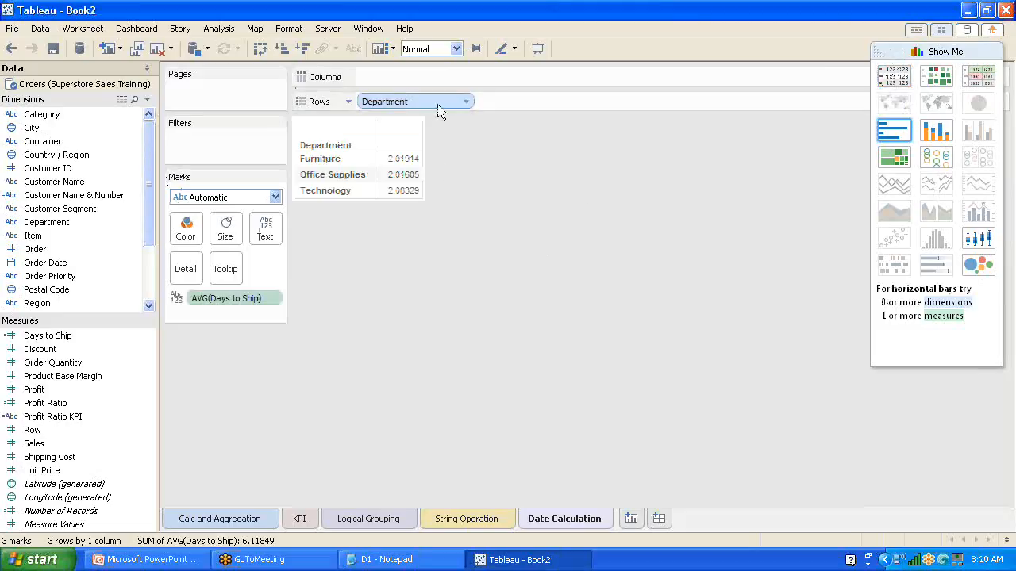
left_click(275, 300)
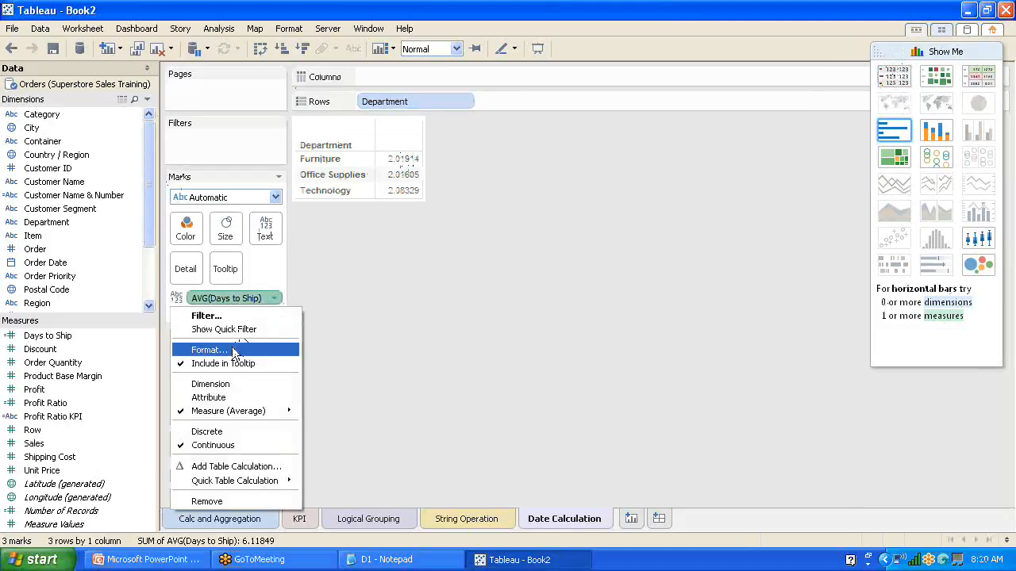
left_click(233, 350)
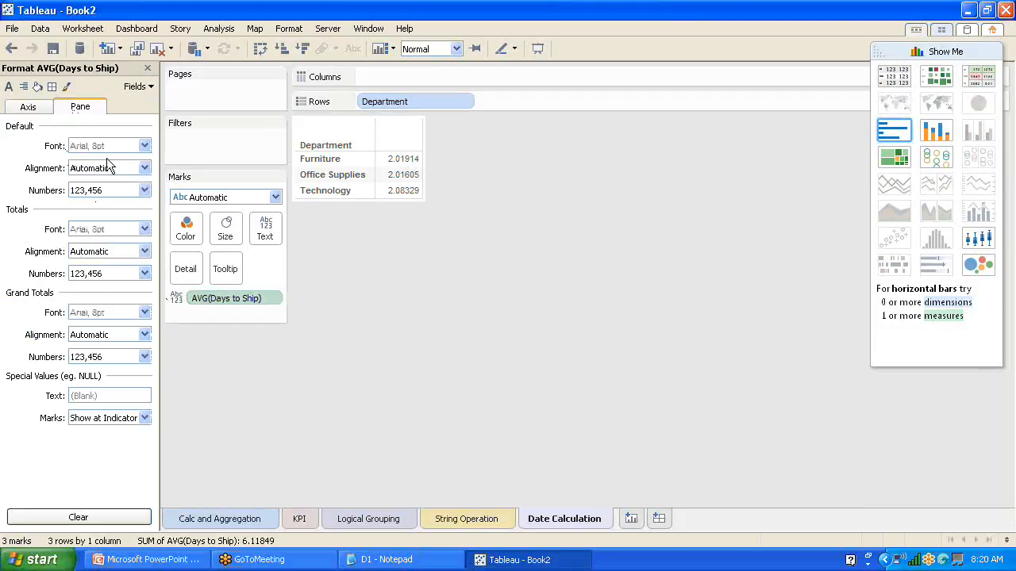
left_click(143, 190)
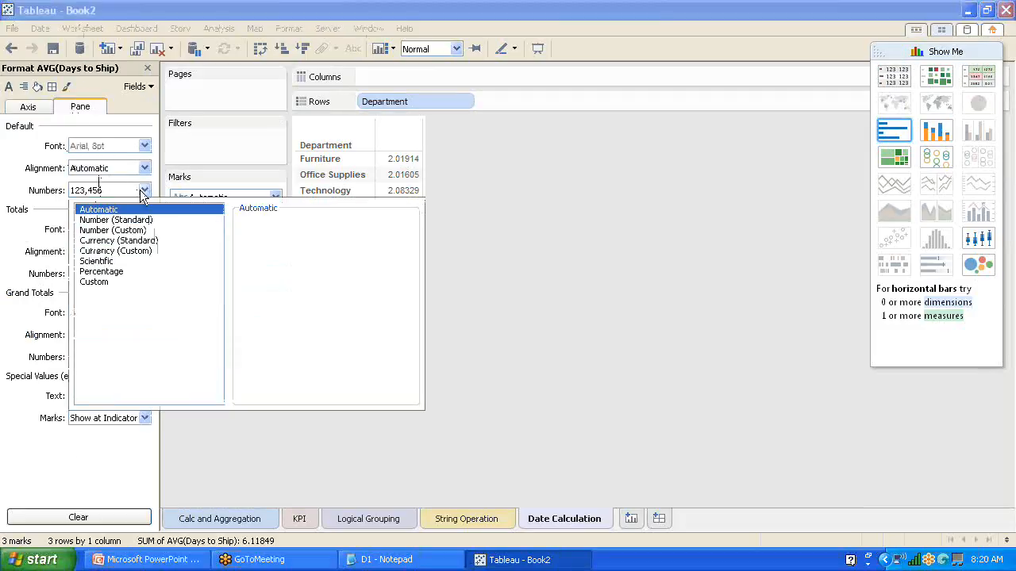
left_click(117, 231)
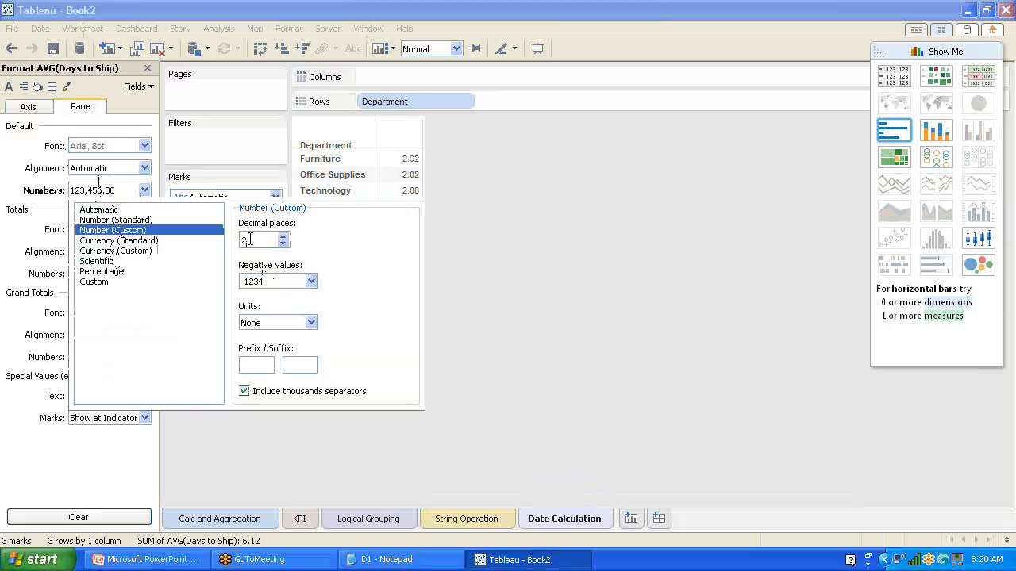
type("0")
left_click(563, 346)
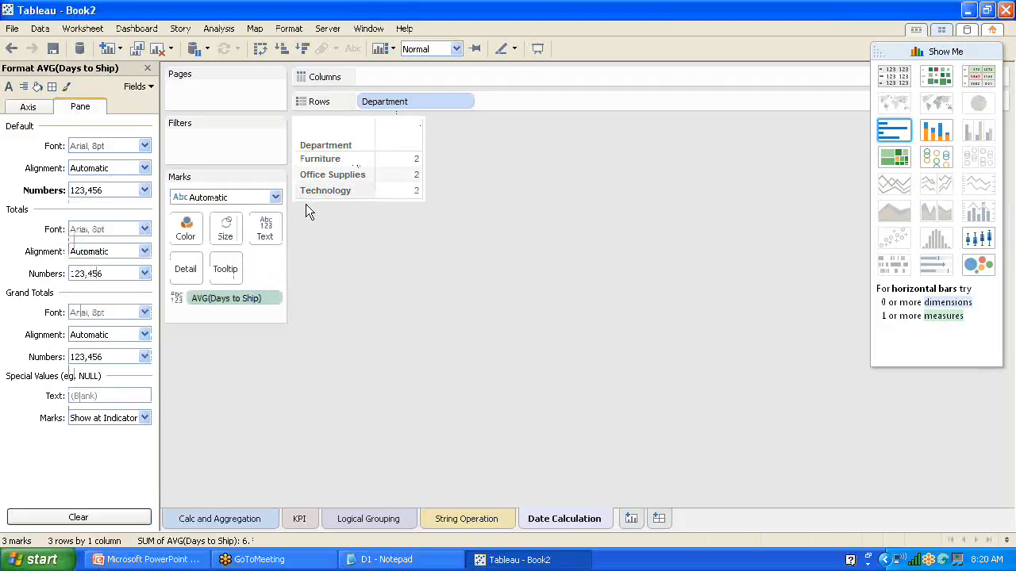
left_click(146, 68)
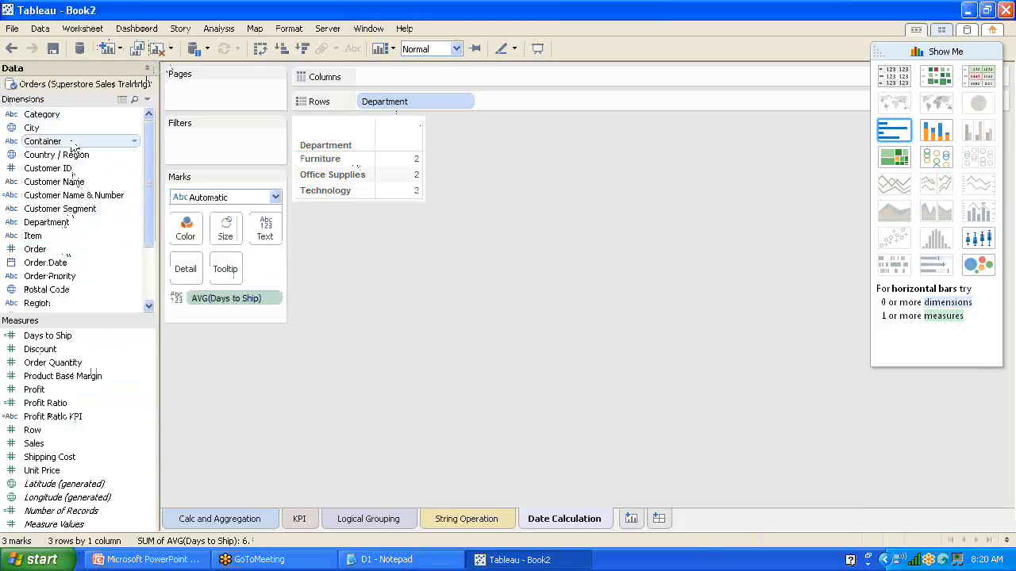
- Add Category and all members of Item to the rows after Department, and switch the view to horizontal bars
mouse_move(62, 116)
left_mouse_down()
mouse_move(530, 124)
mouse_move(530, 113)
left_mouse_up()
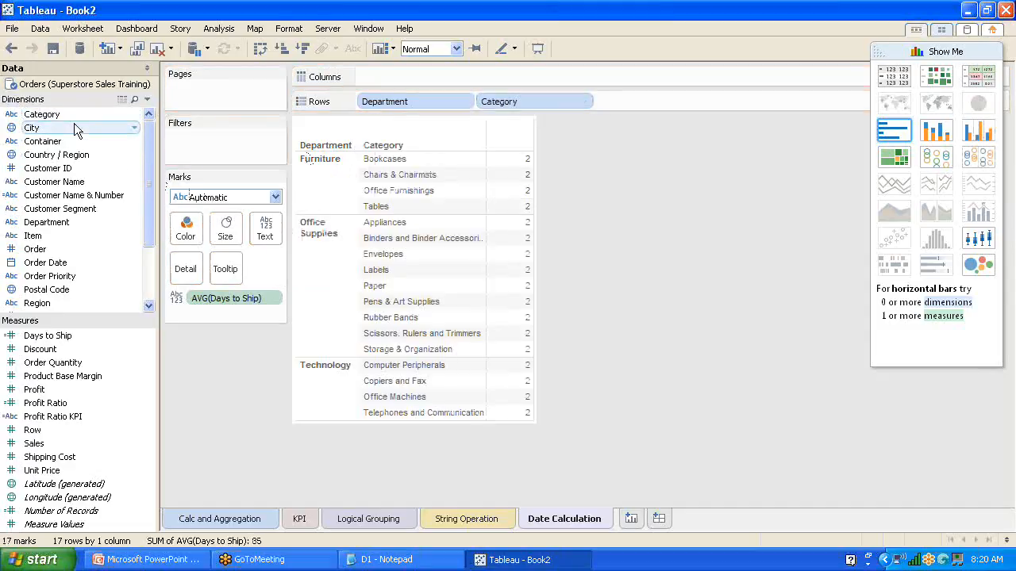
mouse_move(46, 243)
left_mouse_down()
mouse_move(321, 147)
mouse_move(630, 106)
left_mouse_up()
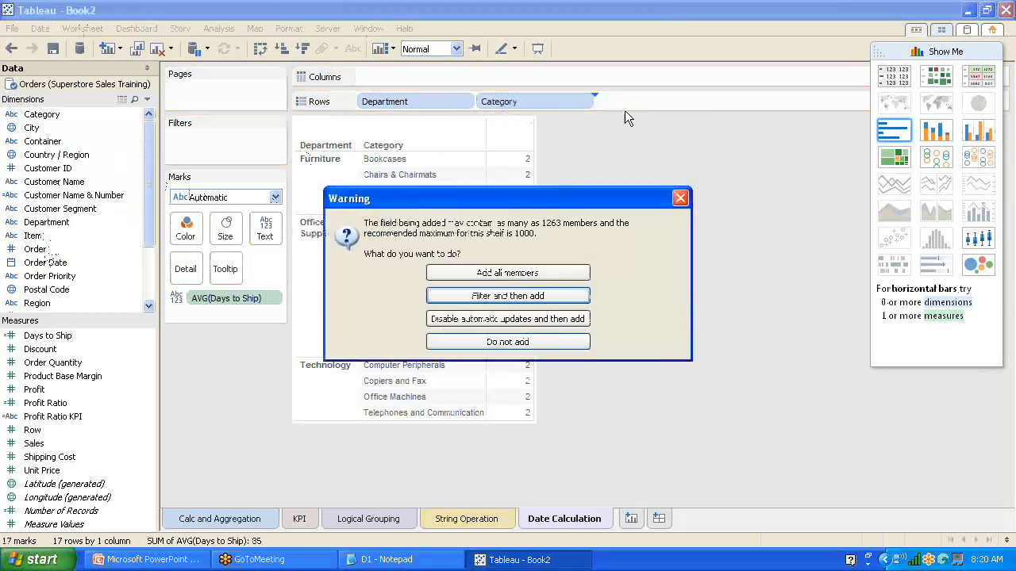
left_click(527, 272)
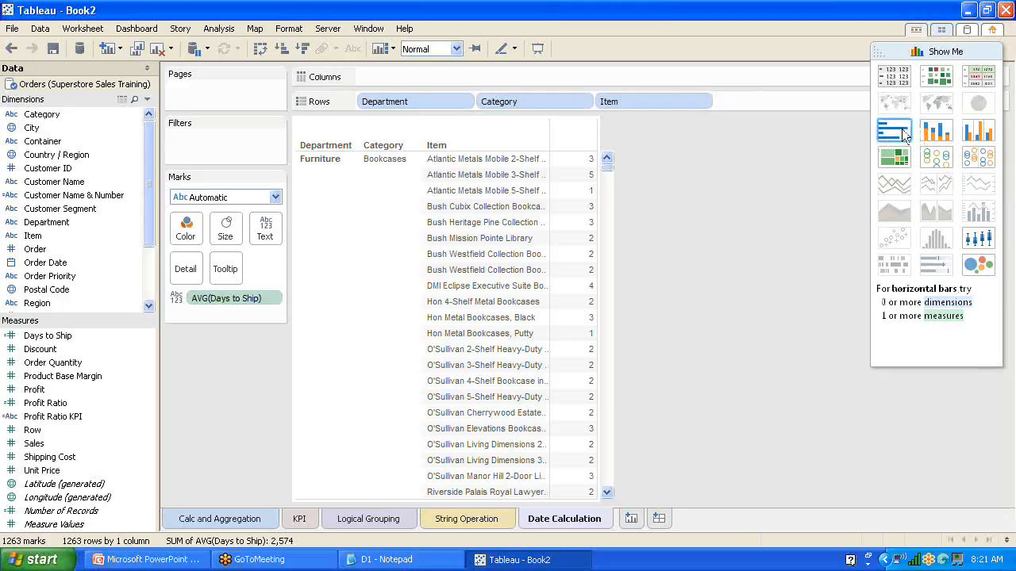
left_click(902, 130)
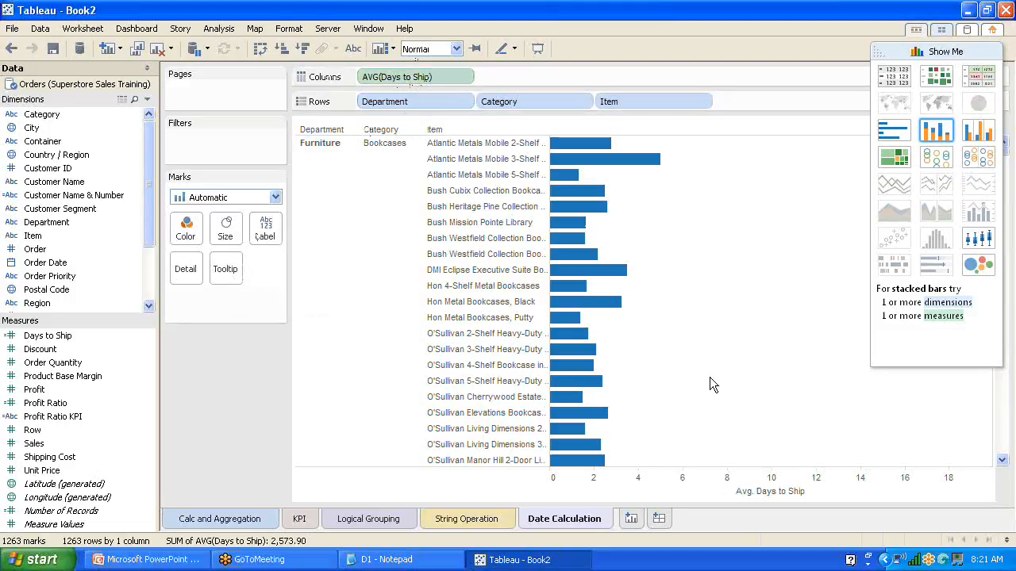
- Create a new worksheet and name it Tabular Sales View
left_click(631, 519)
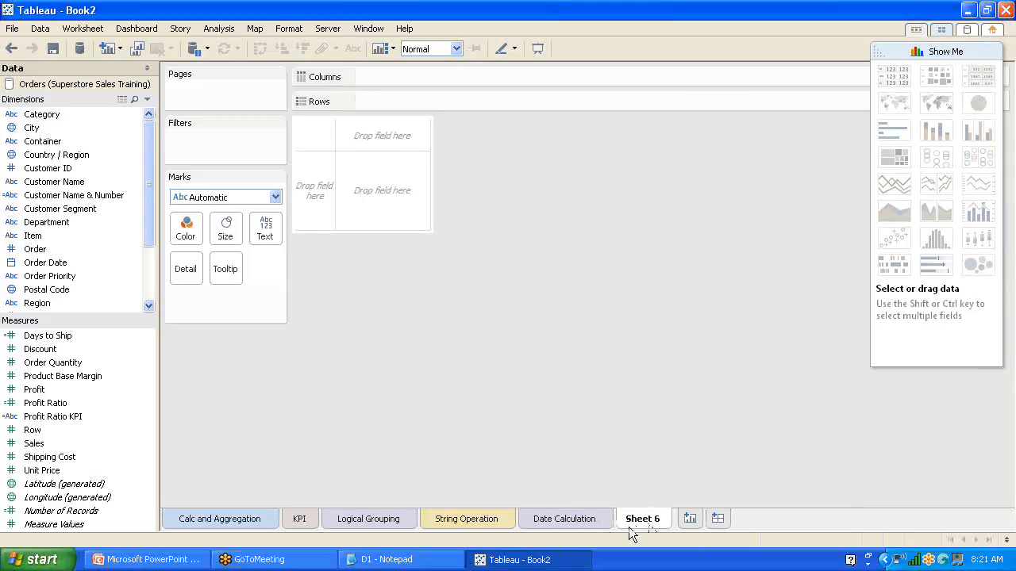
double_click(643, 520)
type("Ta")
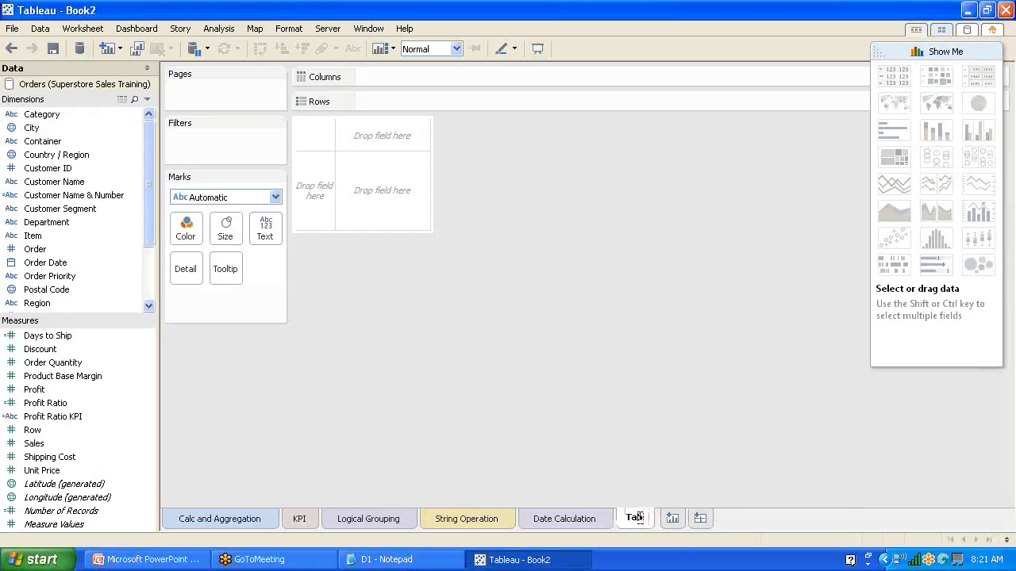
type("bular")
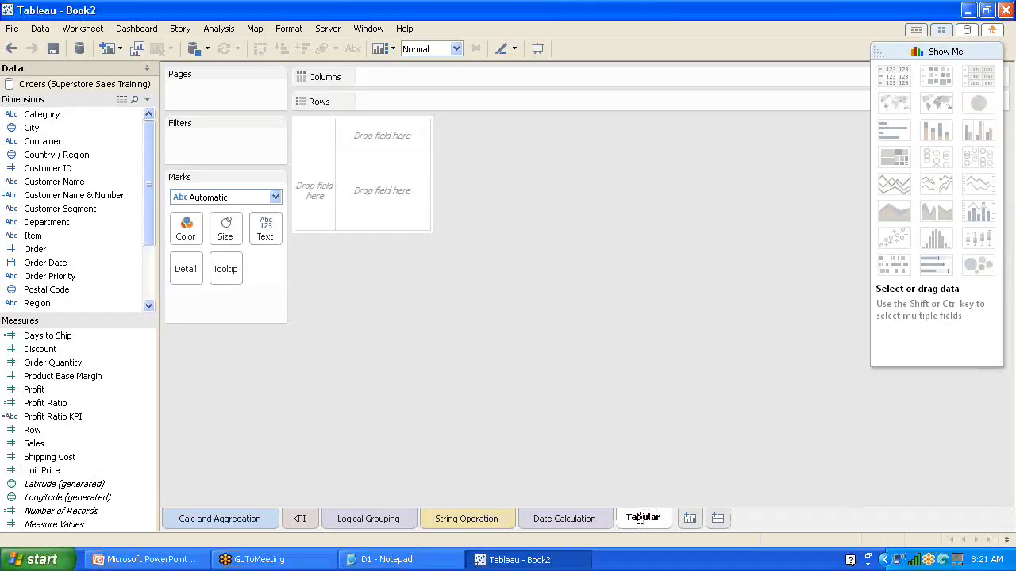
type("Sales")
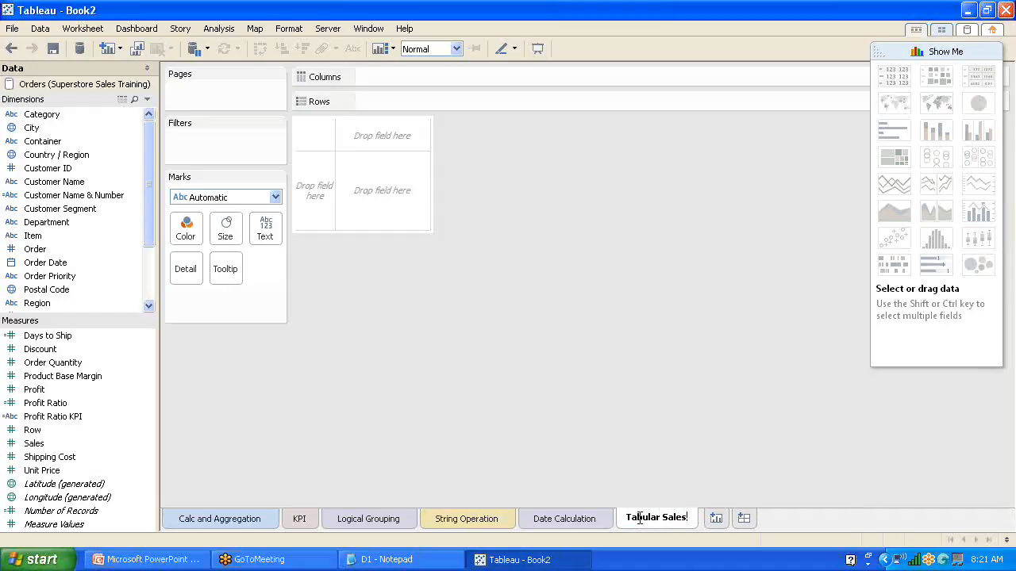
type(" View")
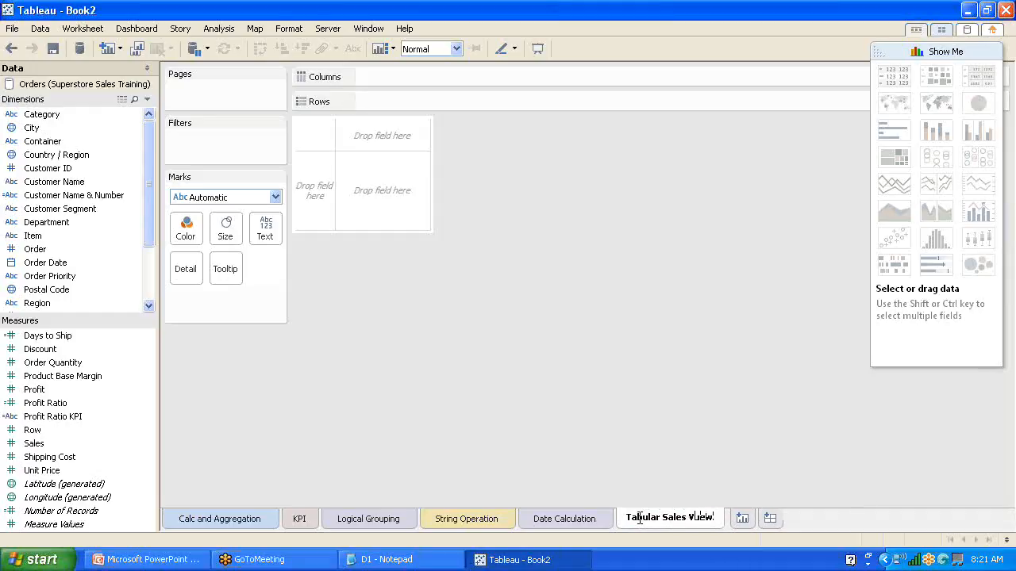
key("Return")
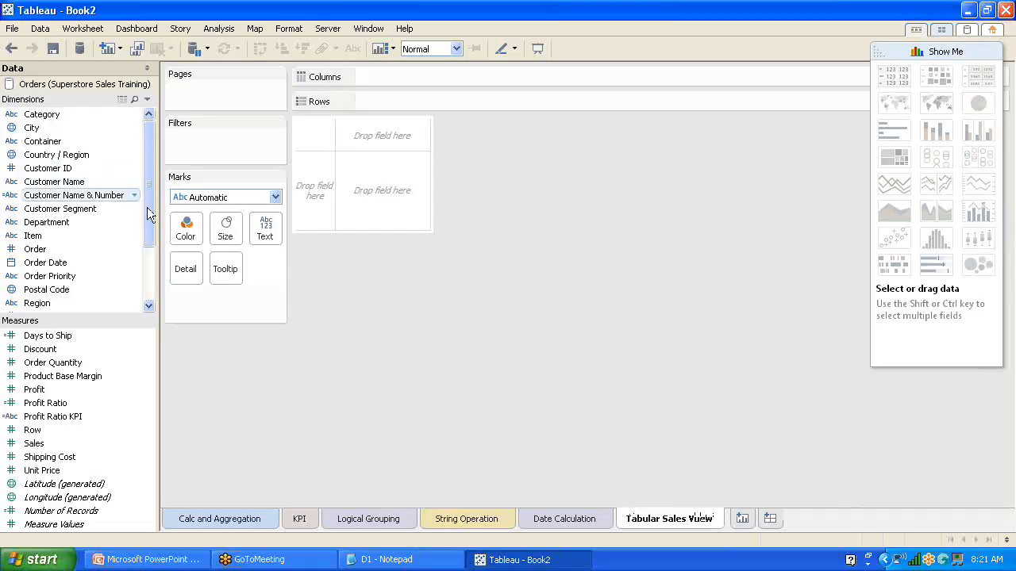
- Collapse Show Me and place Department and Category on the rows of the new sheet
left_click_drag(149, 228, 150, 251)
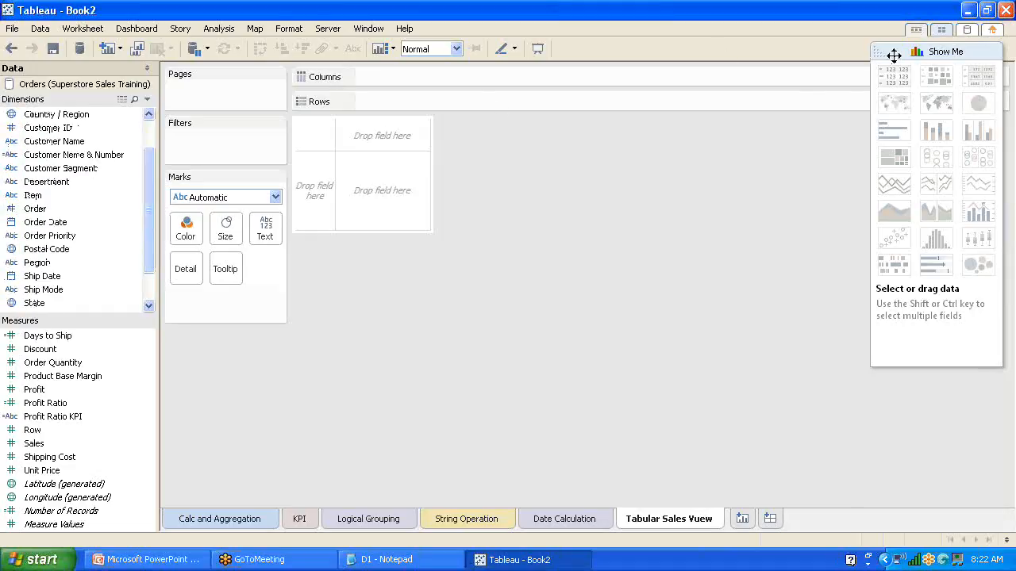
left_click(941, 52)
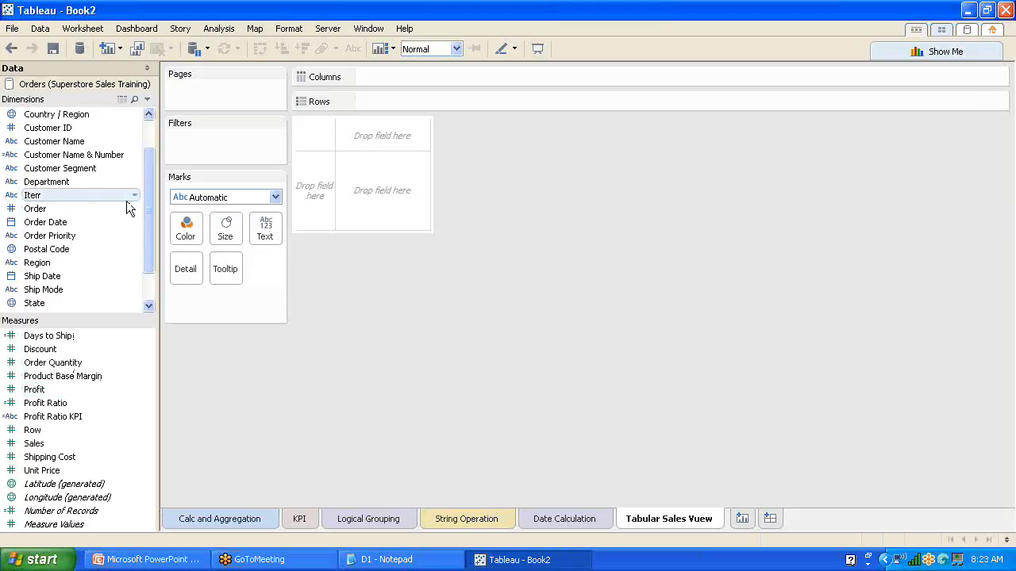
mouse_move(73, 183)
left_mouse_down()
mouse_move(340, 145)
mouse_move(384, 101)
left_mouse_up()
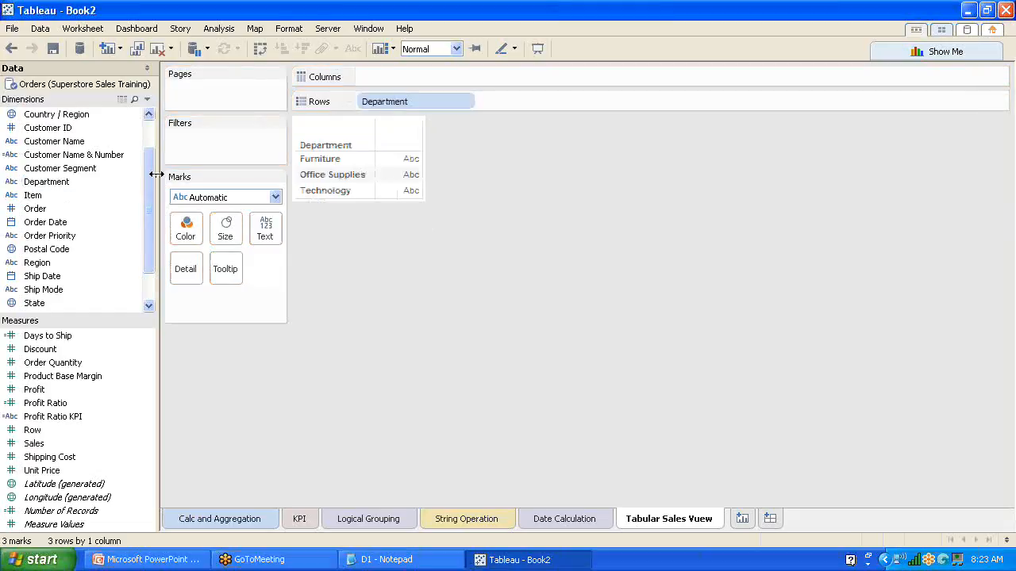
left_click_drag(150, 174, 153, 116)
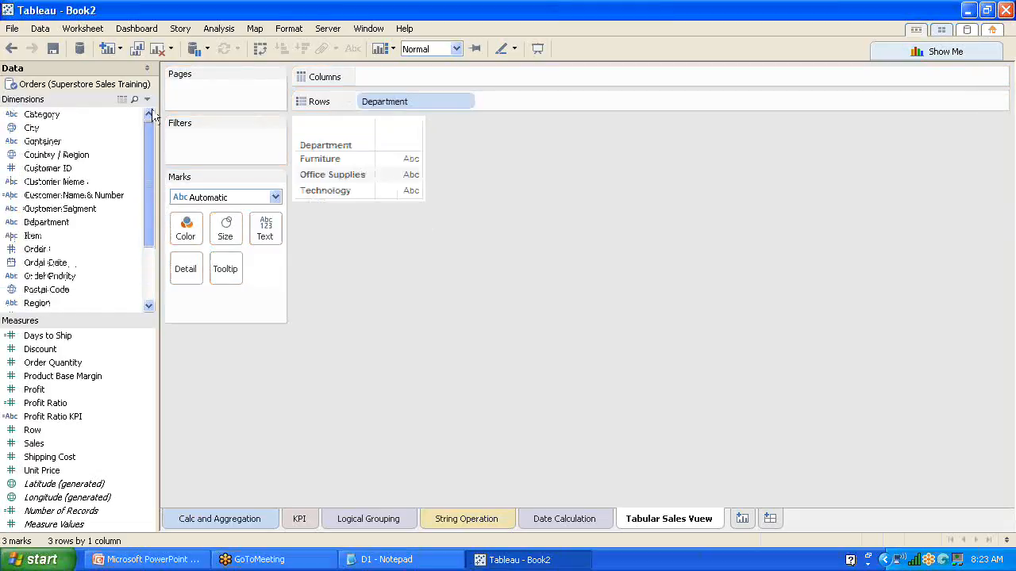
left_click_drag(71, 112, 534, 100)
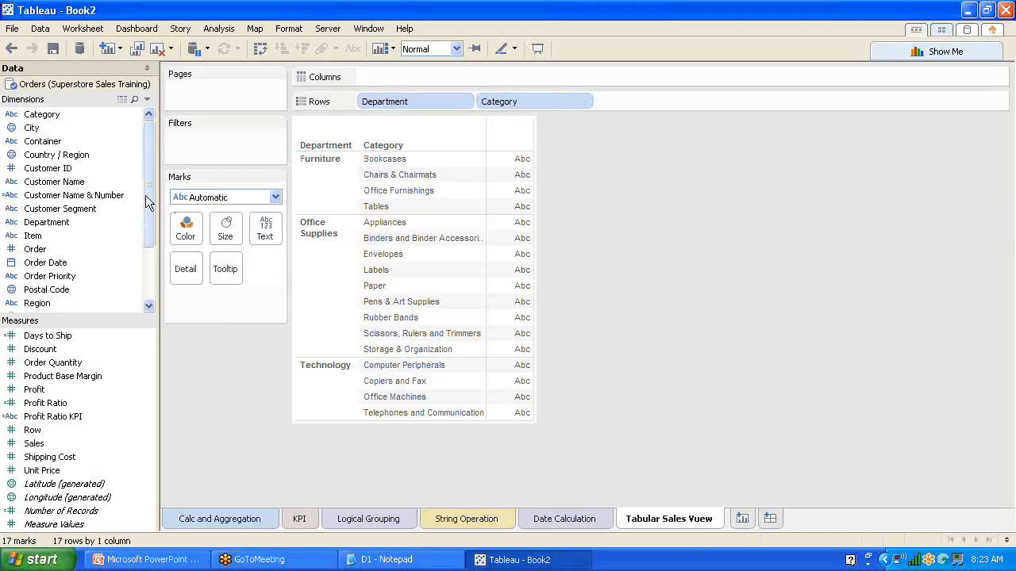
- Place Region and Sub Region on the columns
left_click_drag(151, 207, 151, 234)
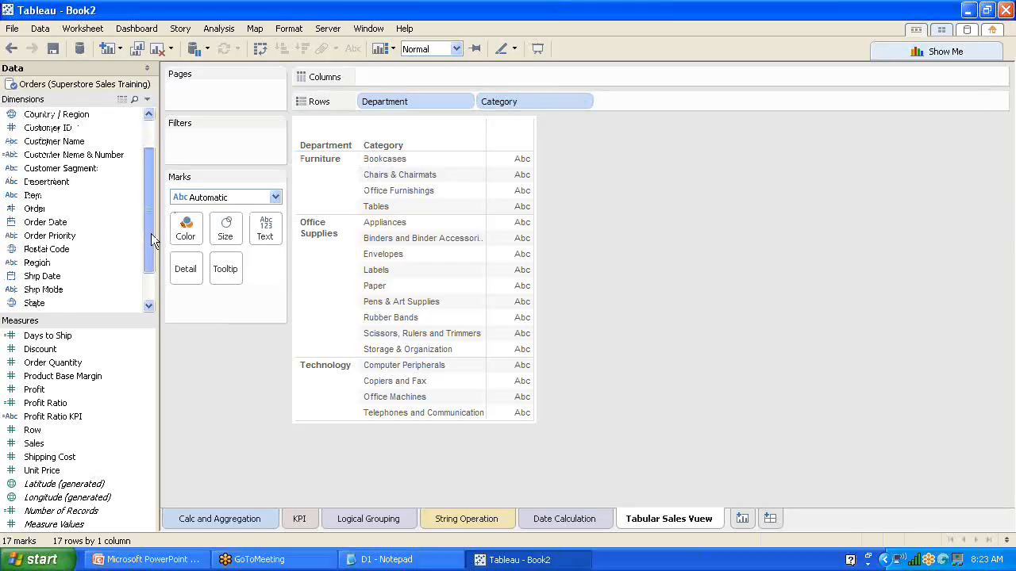
left_click(43, 262)
left_click_drag(246, 173, 416, 73)
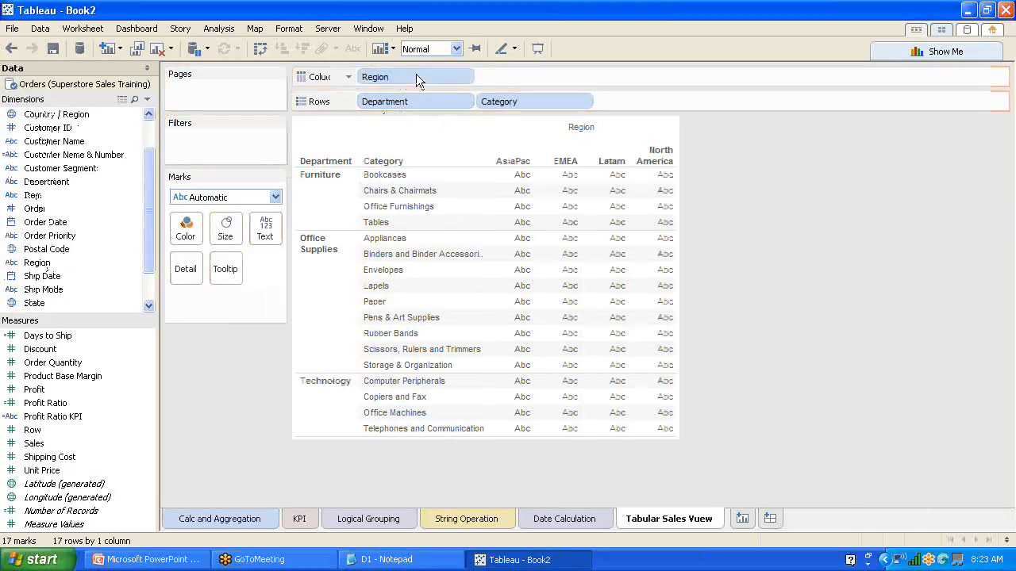
left_click_drag(150, 223, 150, 263)
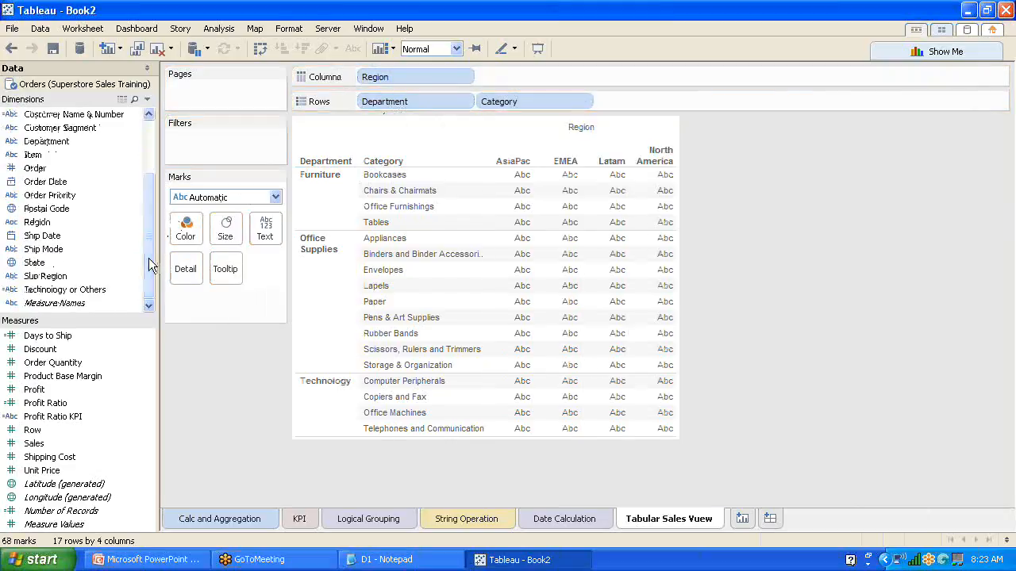
left_click_drag(88, 277, 545, 76)
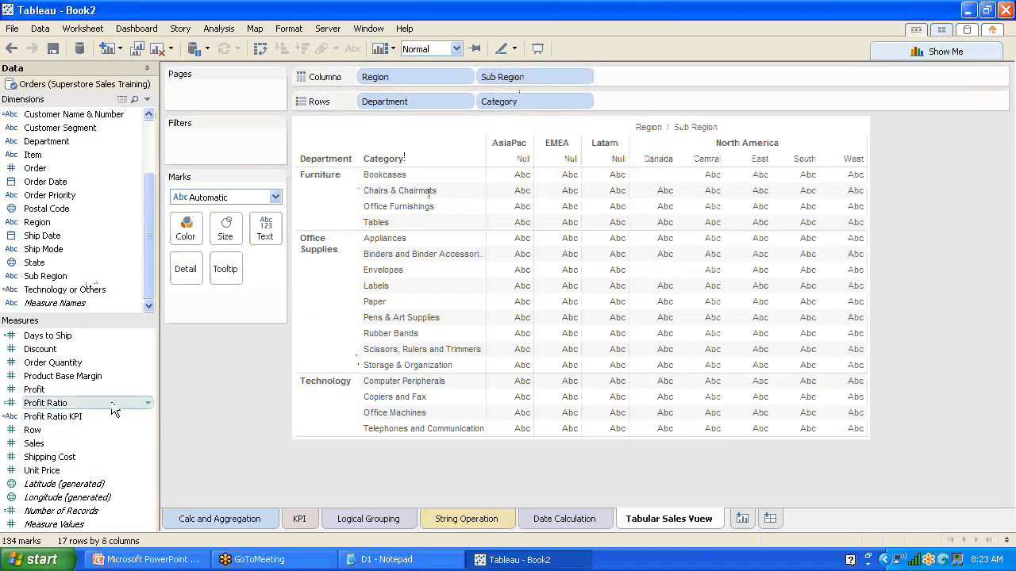
- Show Profit as the text values in the table and color the marks by Profit as well
left_click_drag(87, 394, 269, 233)
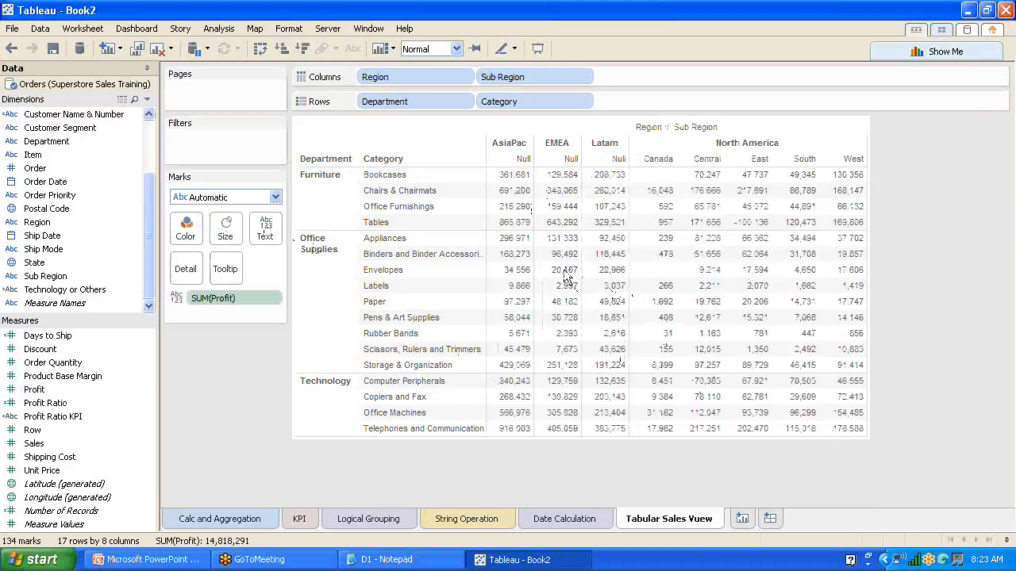
left_click(541, 208)
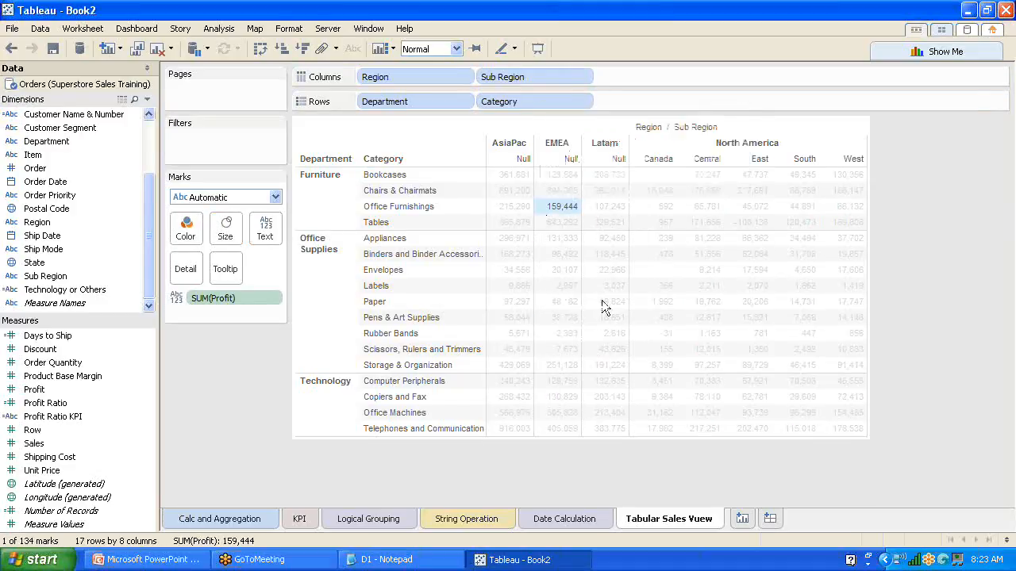
mouse_move(622, 337)
key("Escape")
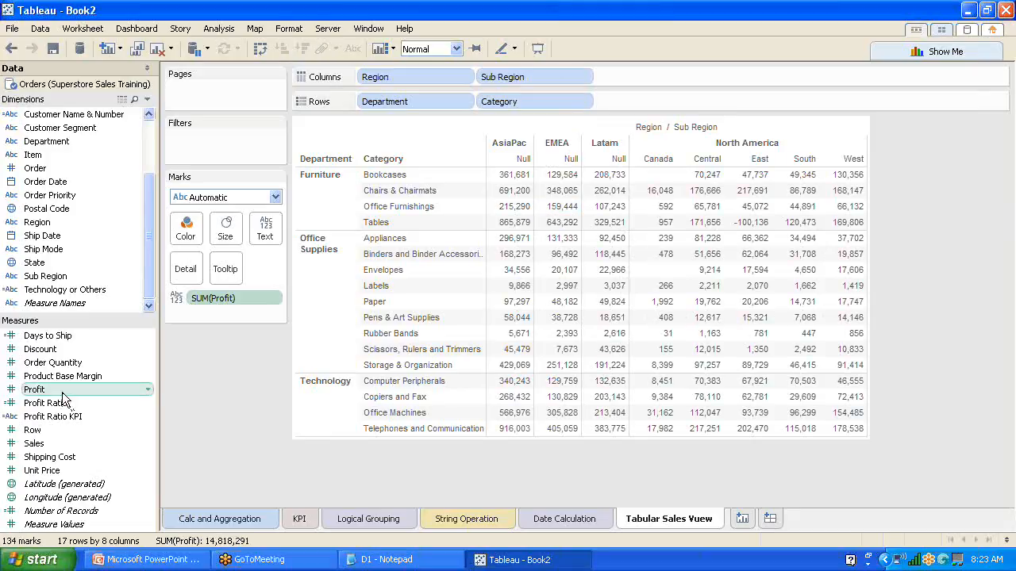
mouse_move(61, 397)
left_mouse_down()
mouse_move(172, 290)
mouse_move(183, 226)
mouse_move(190, 228)
left_mouse_up()
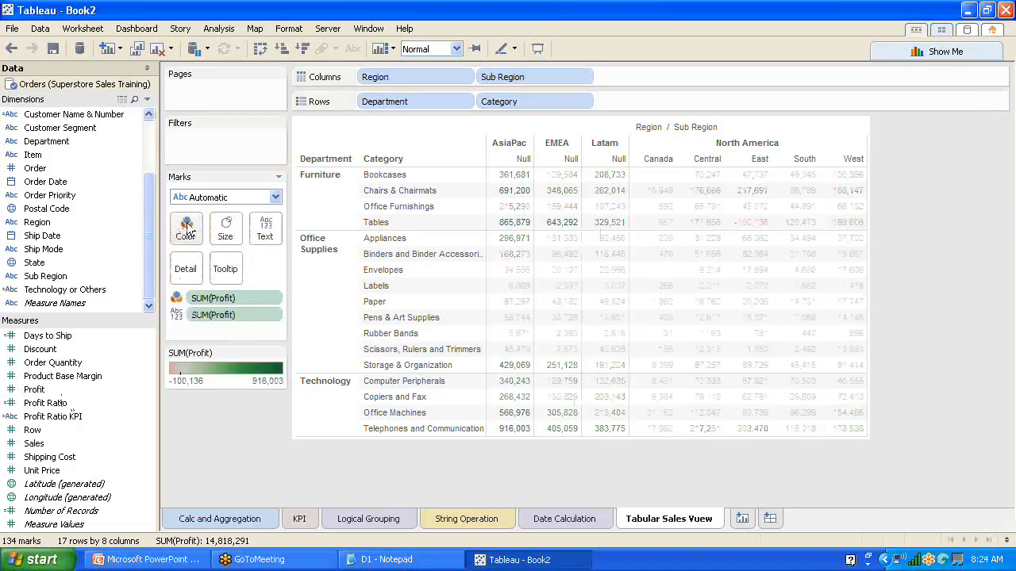
- Select all marks in the table and open the font formatting options for the whole sheet
left_click(645, 319)
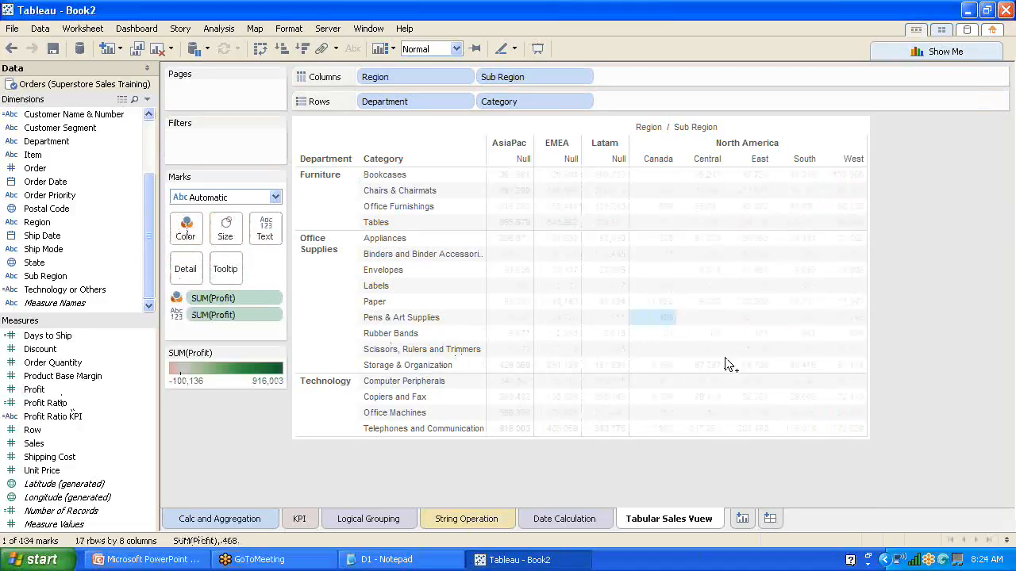
key("ctrl+a")
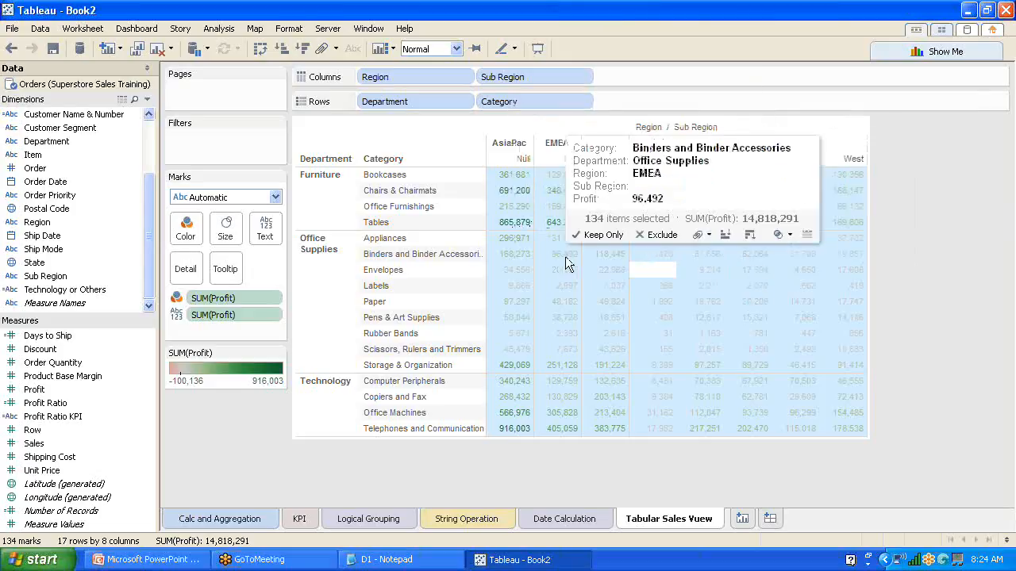
right_click(538, 241)
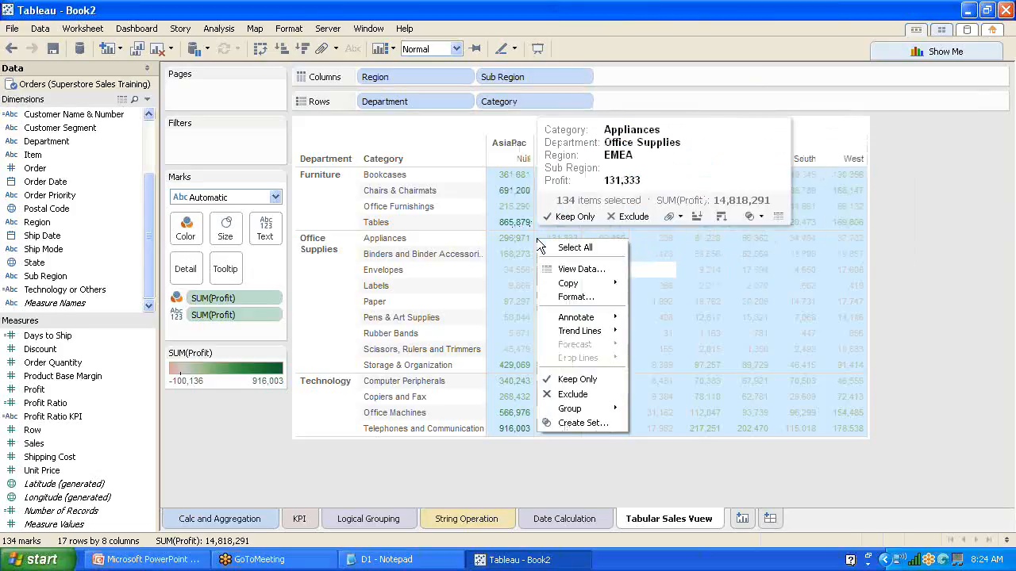
left_click(594, 298)
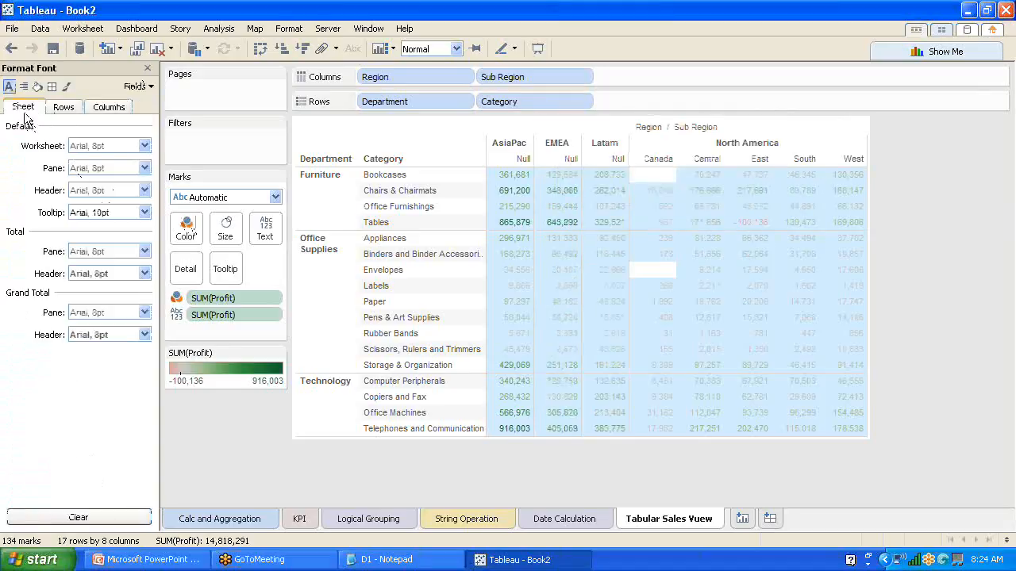
left_click(66, 113)
left_click(110, 108)
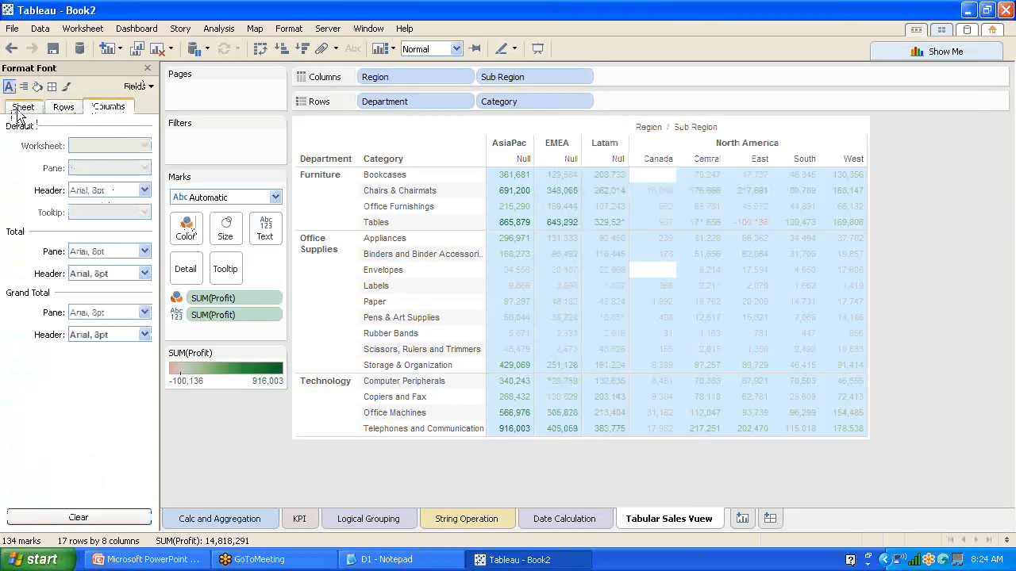
left_click(21, 109)
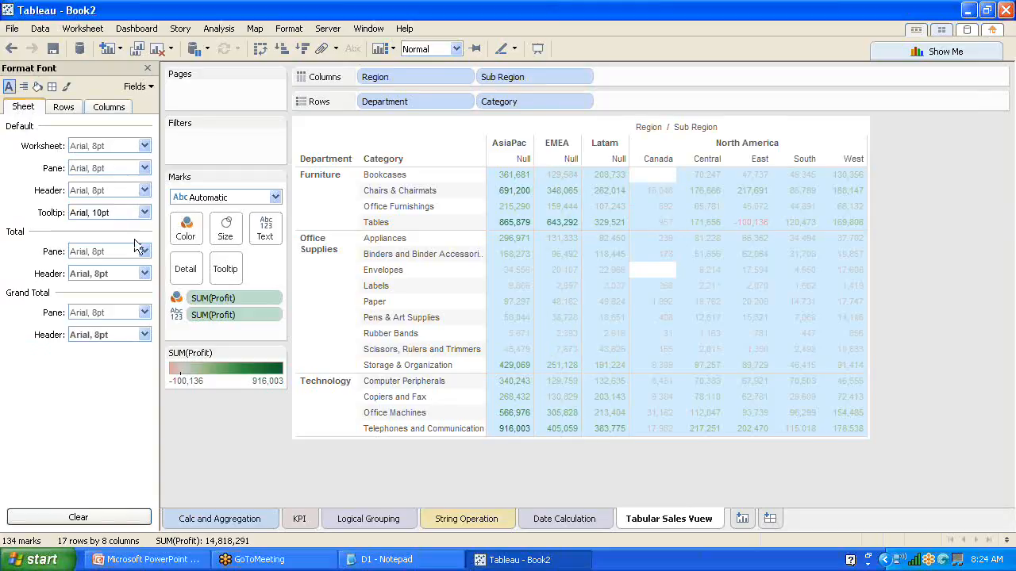
- Make the default worksheet font bold and light red
left_click(145, 146)
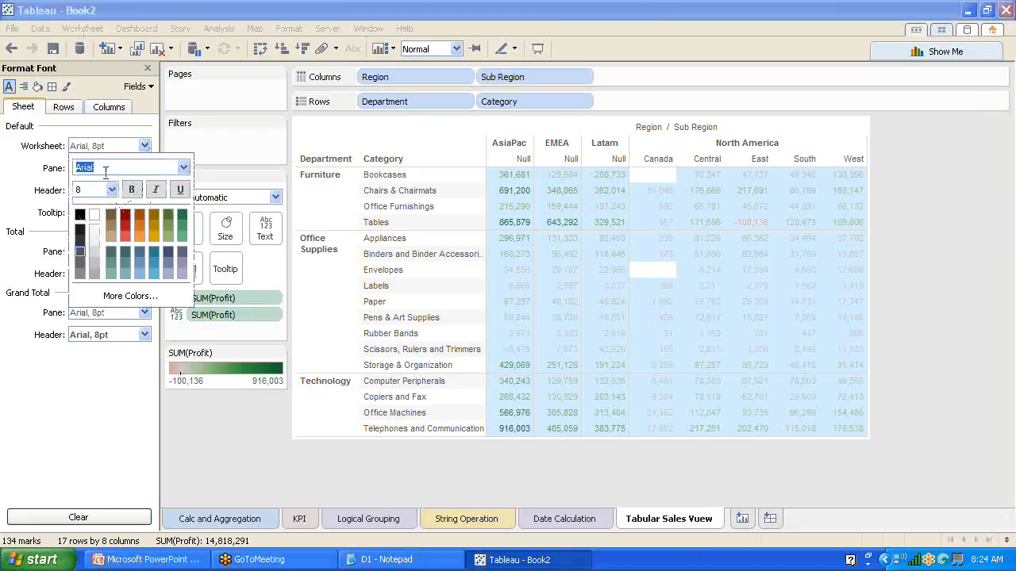
left_click(183, 169)
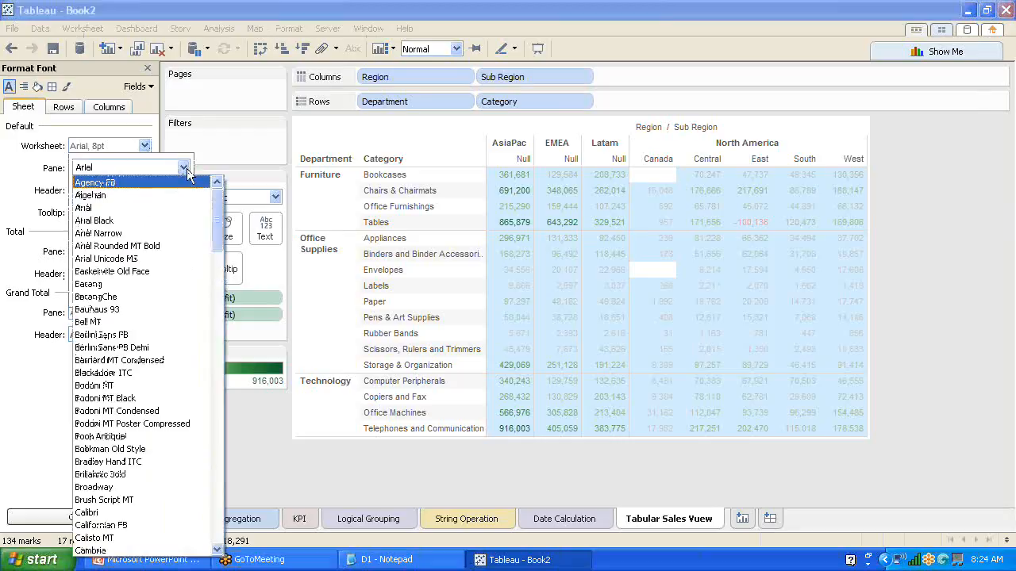
left_click(185, 169)
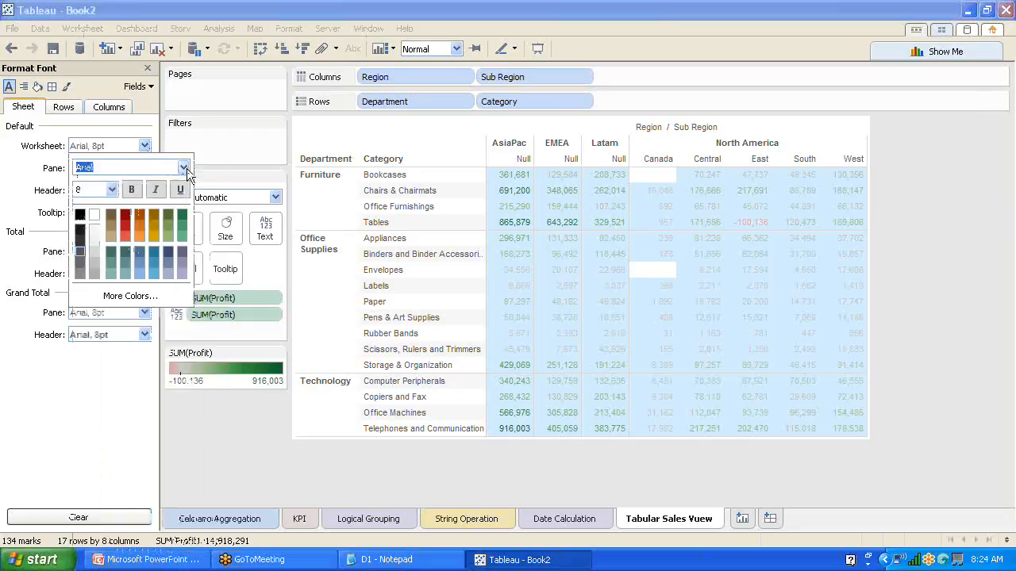
left_click(132, 189)
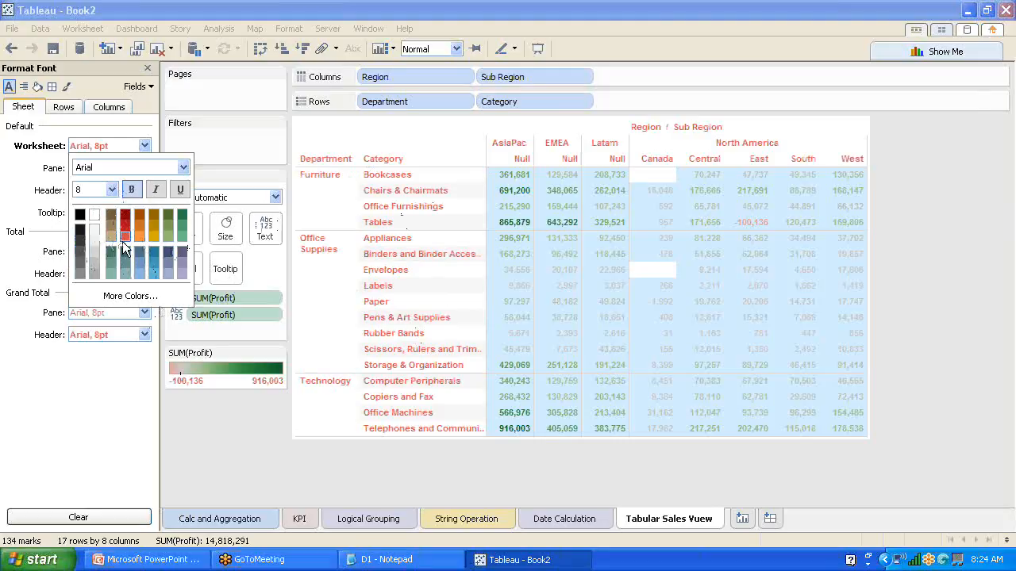
left_click(209, 453)
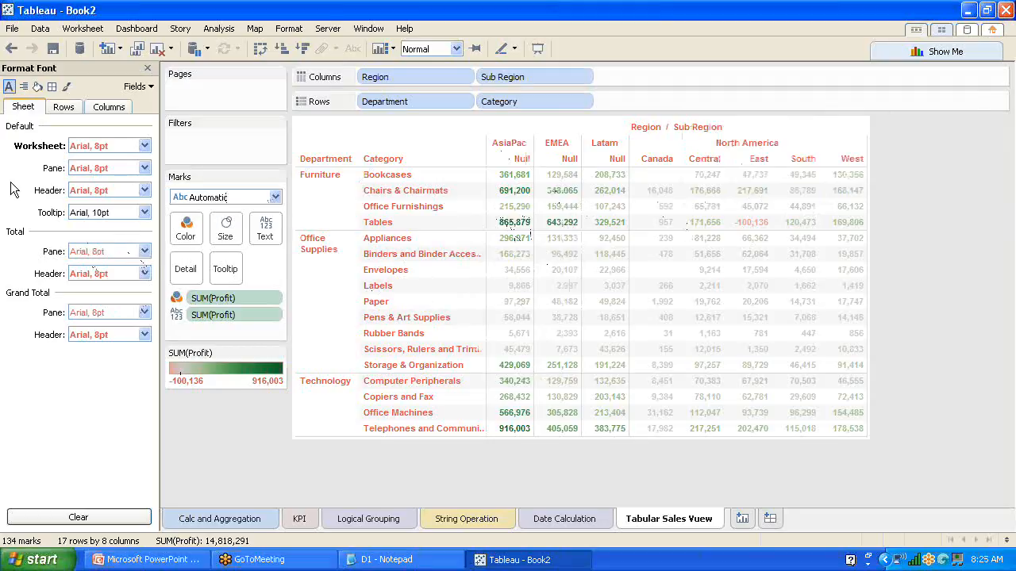
- Set the default row header font to gold at 9 pt
left_click(62, 108)
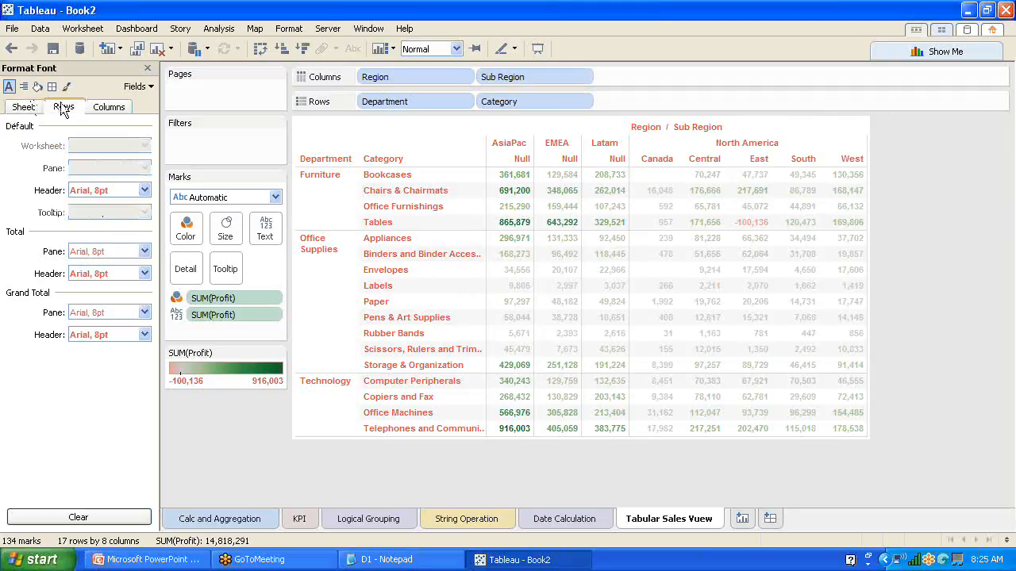
left_click(145, 190)
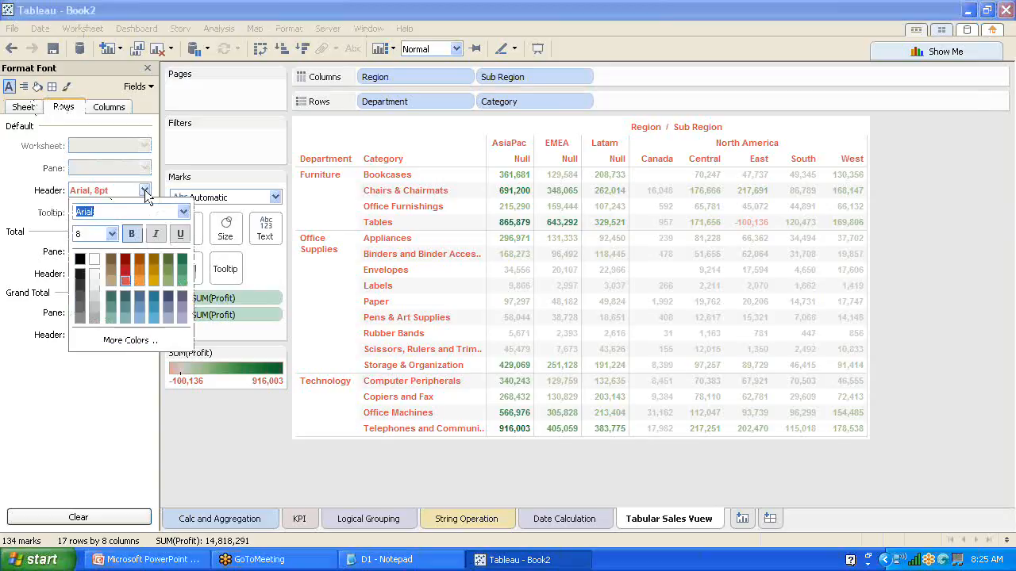
left_click(182, 259)
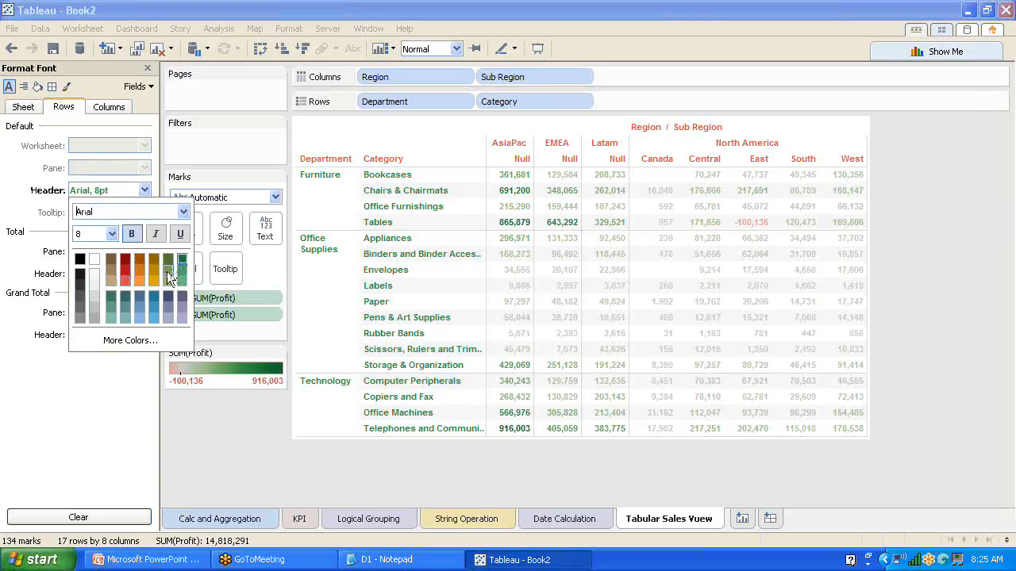
left_click(153, 283)
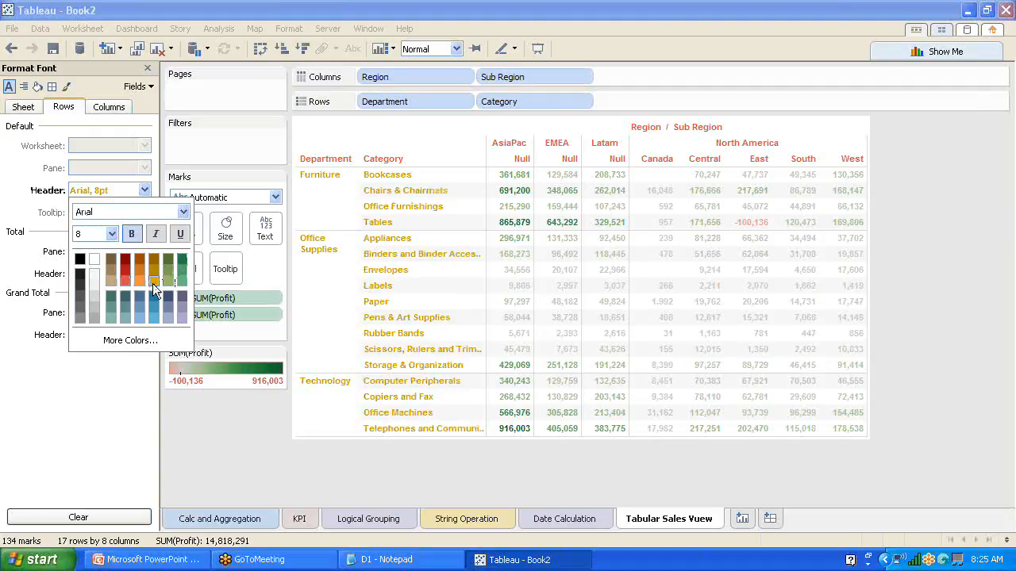
left_click(112, 234)
left_click(96, 287)
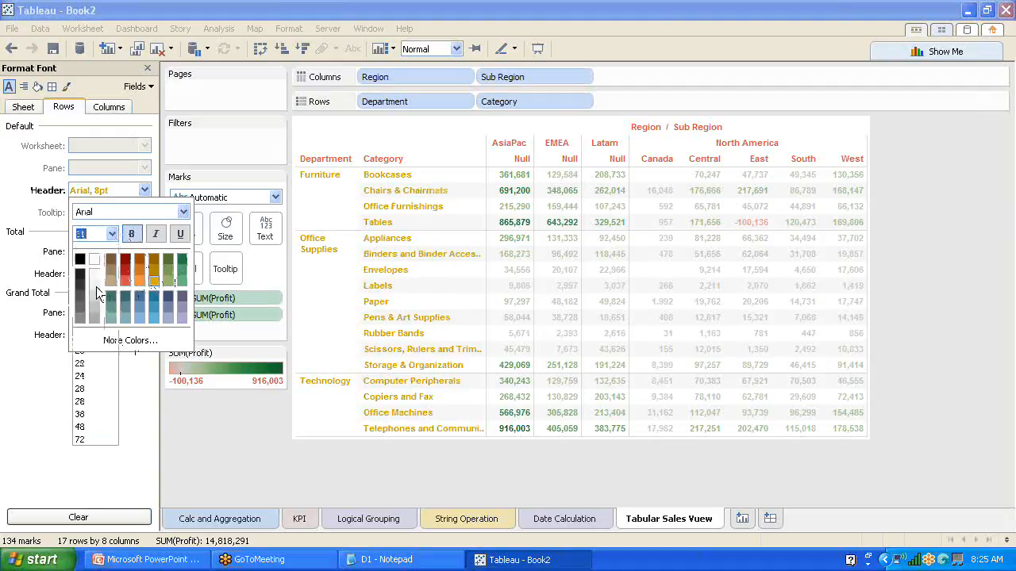
left_click(112, 234)
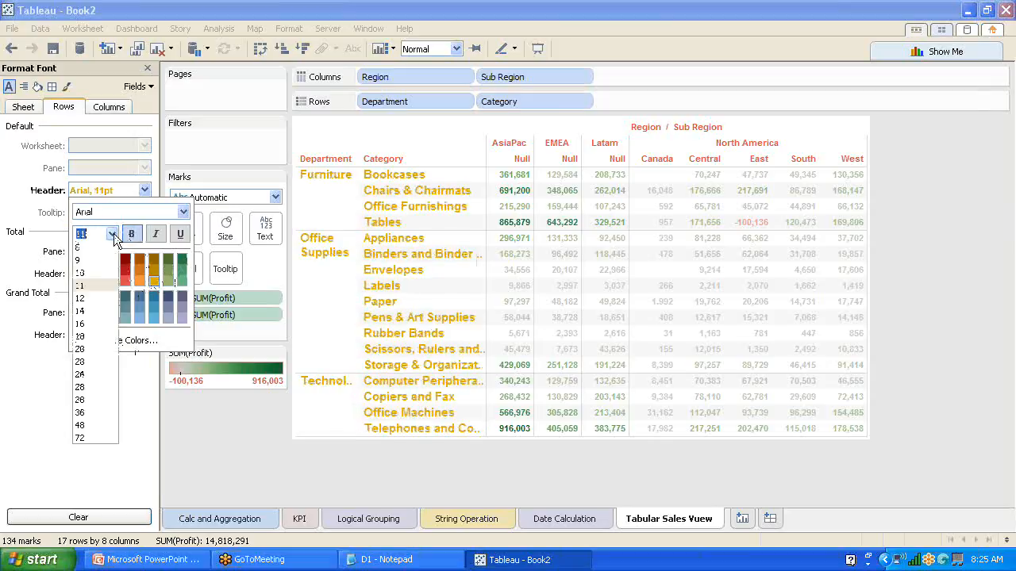
left_click(101, 264)
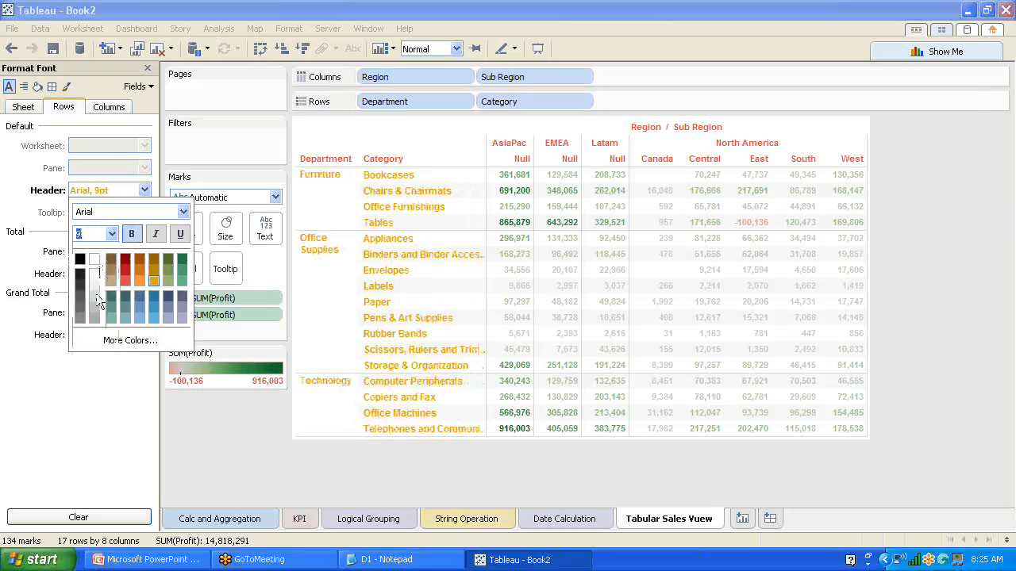
left_click(111, 408)
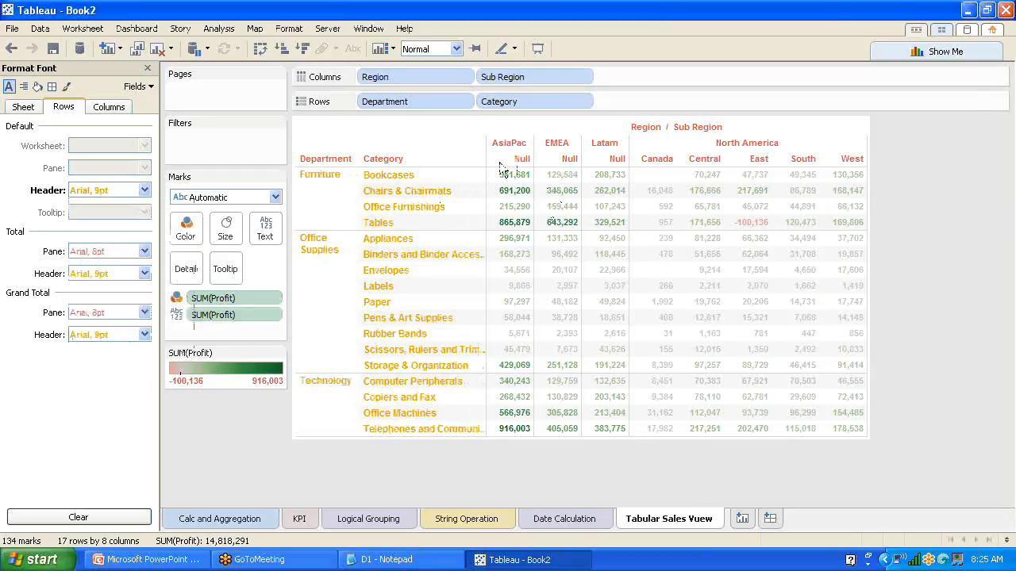
- Set the default column header font to dark gold at 9 pt
left_click(113, 112)
left_click(144, 191)
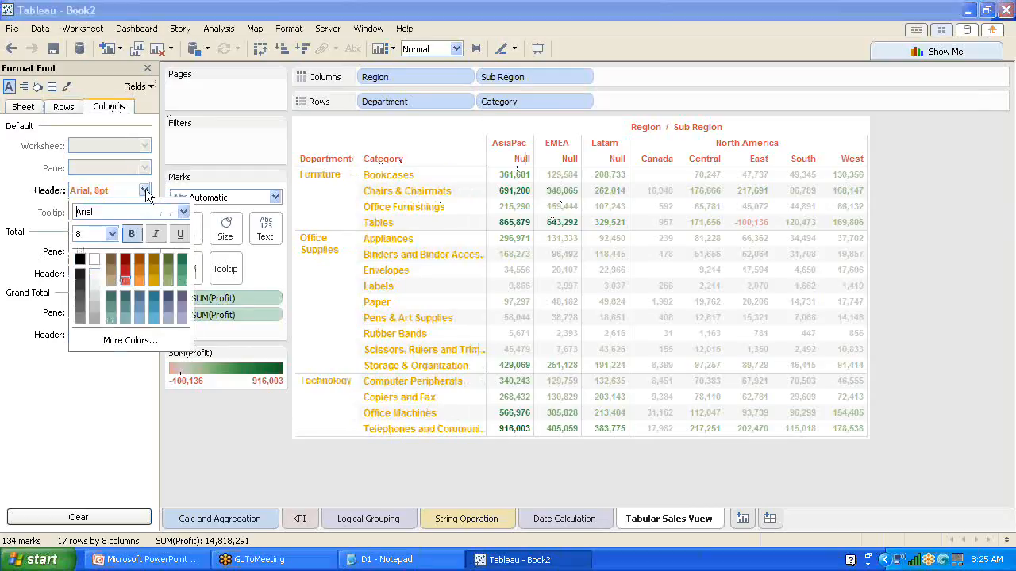
left_click(154, 282)
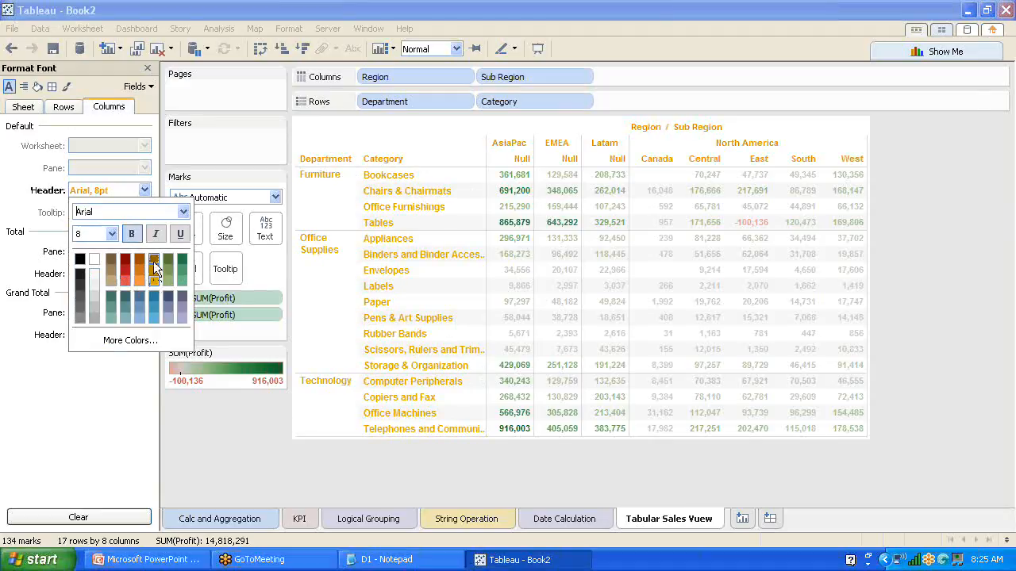
left_click(154, 262)
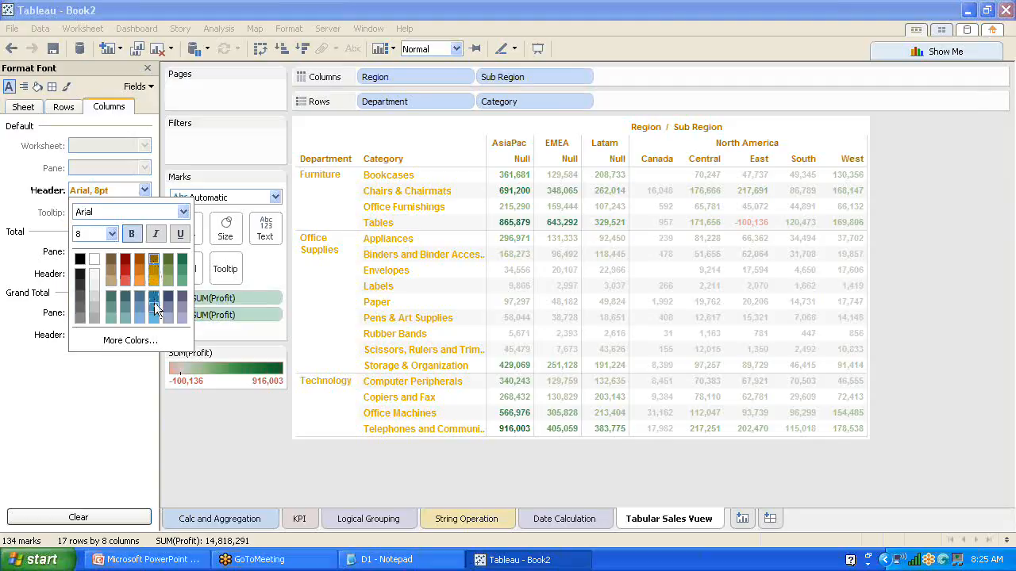
left_click(115, 234)
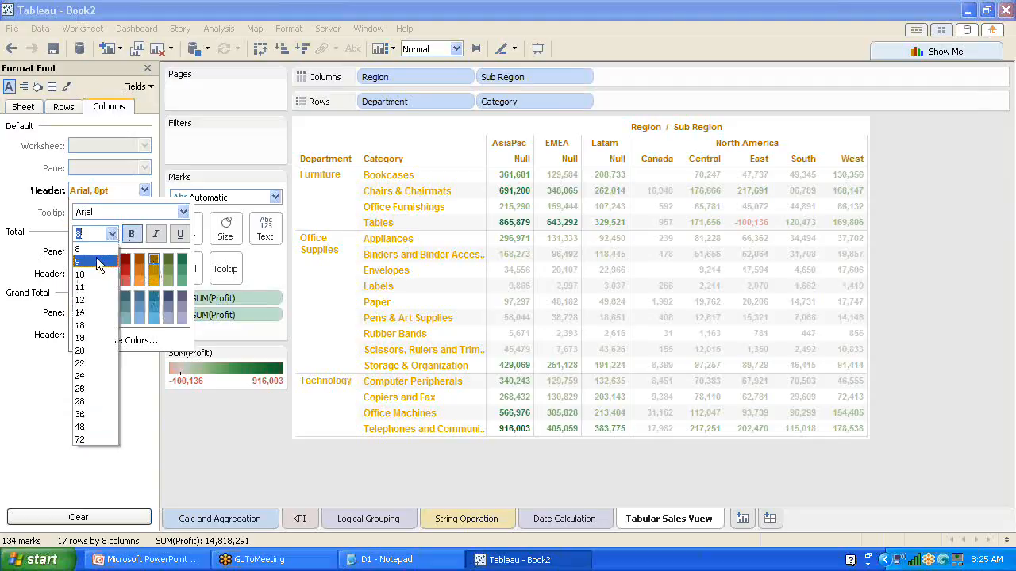
left_click(96, 259)
left_click(111, 441)
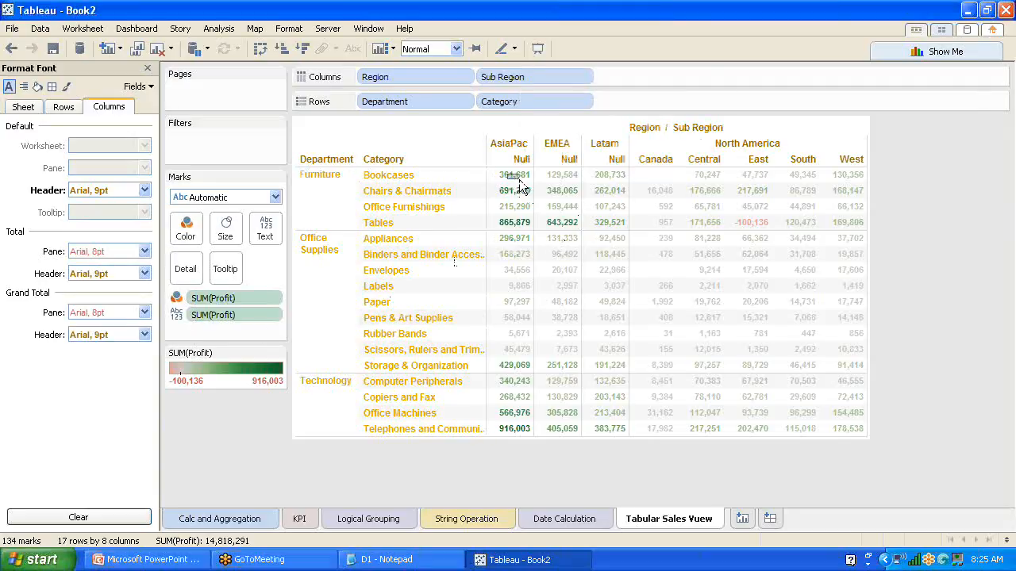
left_click(546, 236)
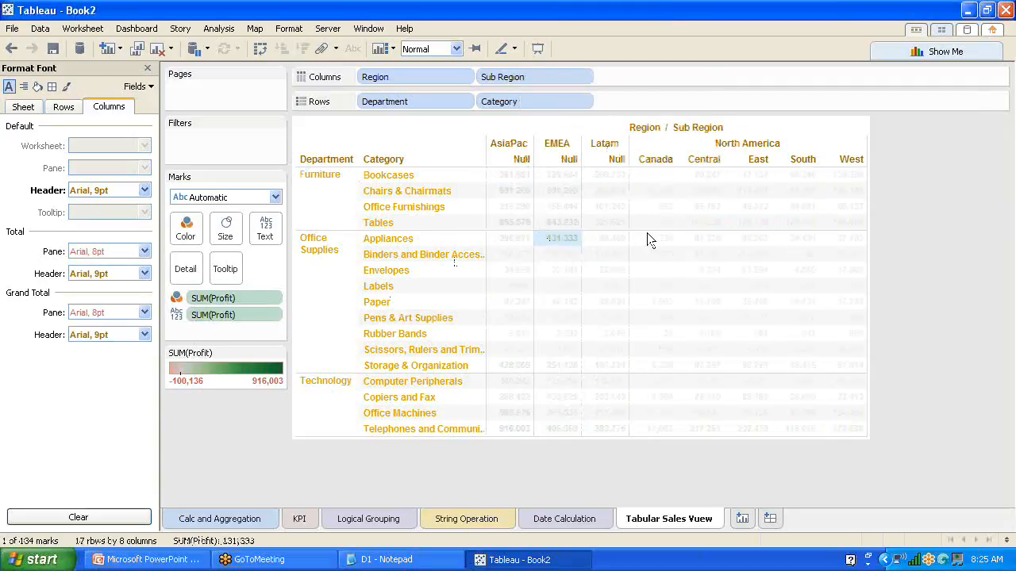
mouse_move(650, 232)
left_click(681, 210)
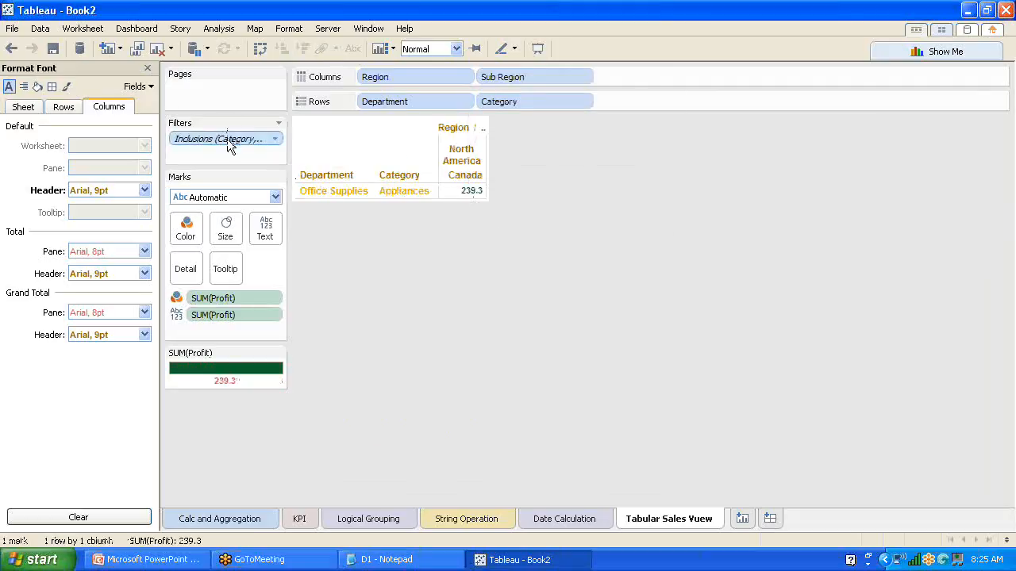
left_click_drag(227, 139, 366, 174)
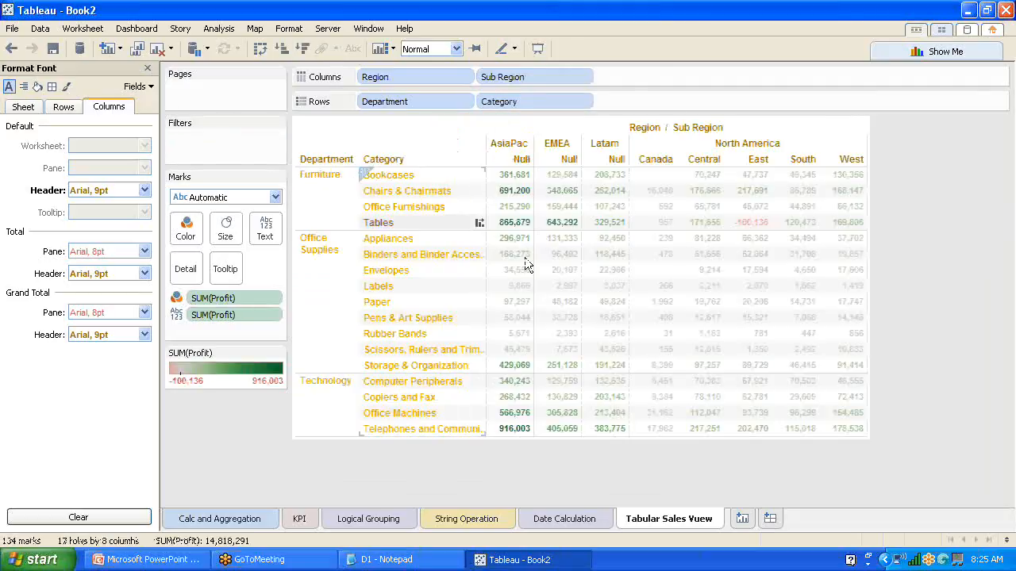
- Select all marks again and set the sheet's default worksheet shading to light green
left_click(561, 193)
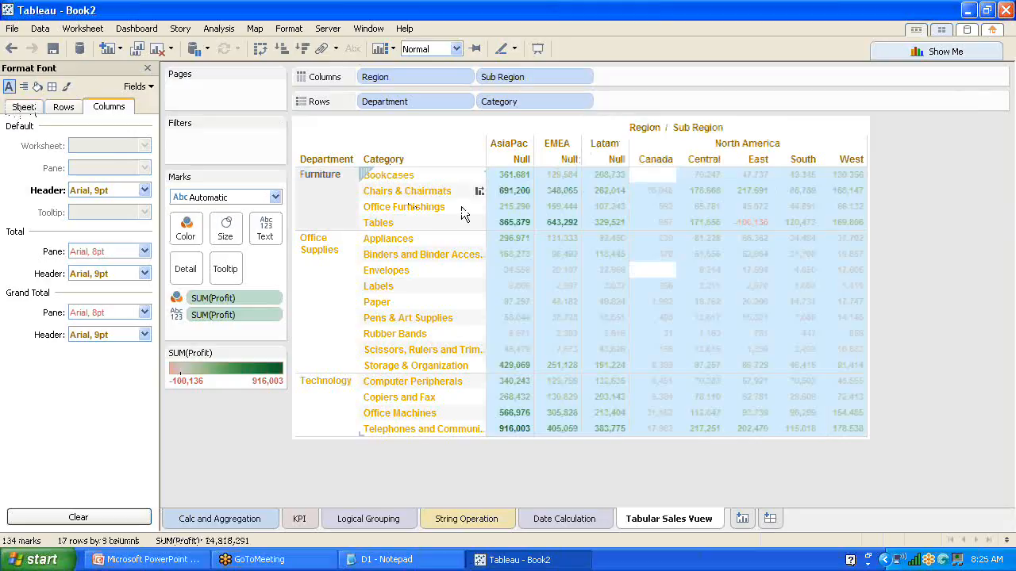
right_click(520, 208)
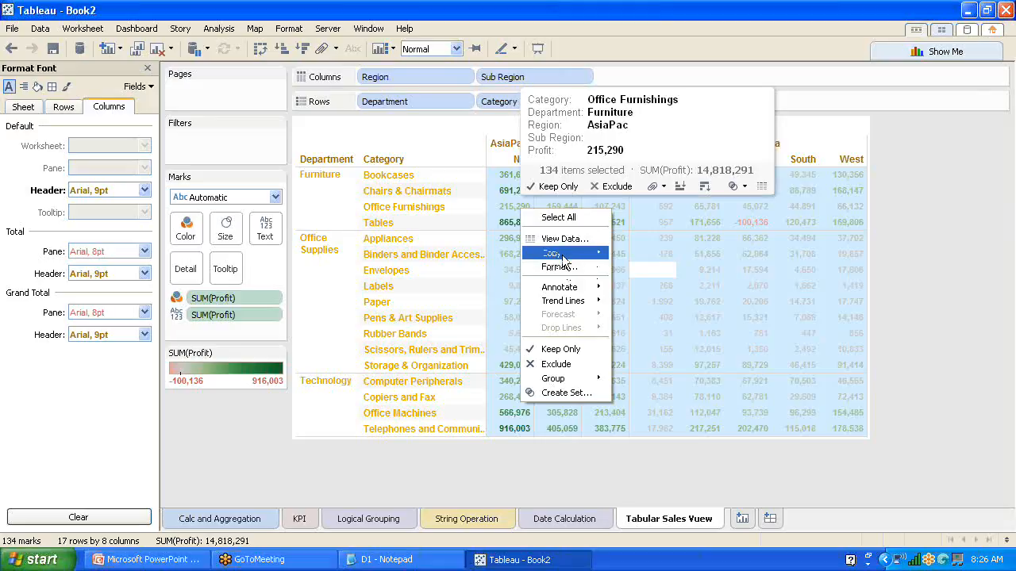
mouse_move(565, 258)
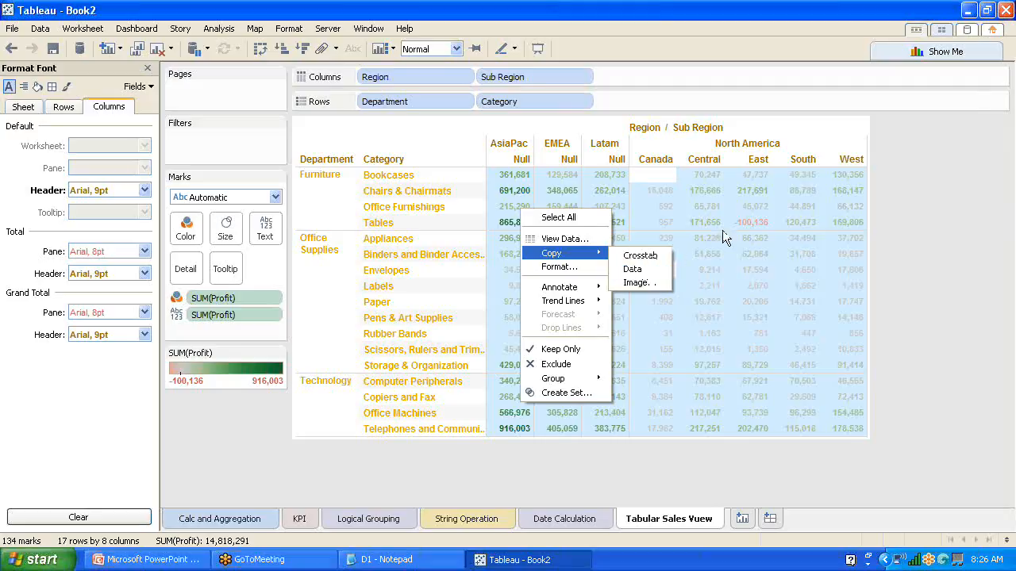
left_click(559, 267)
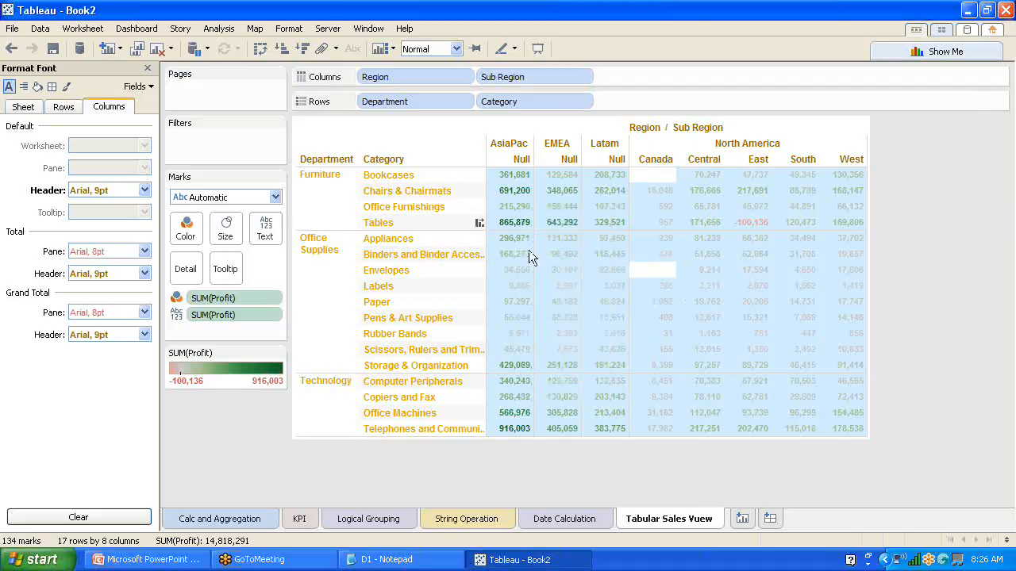
left_click(37, 86)
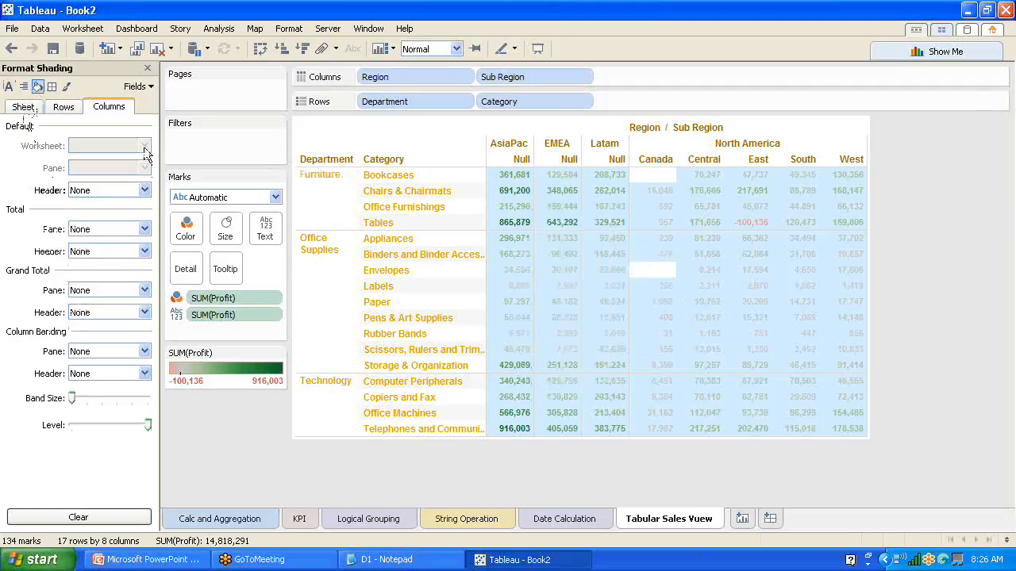
left_click(22, 106)
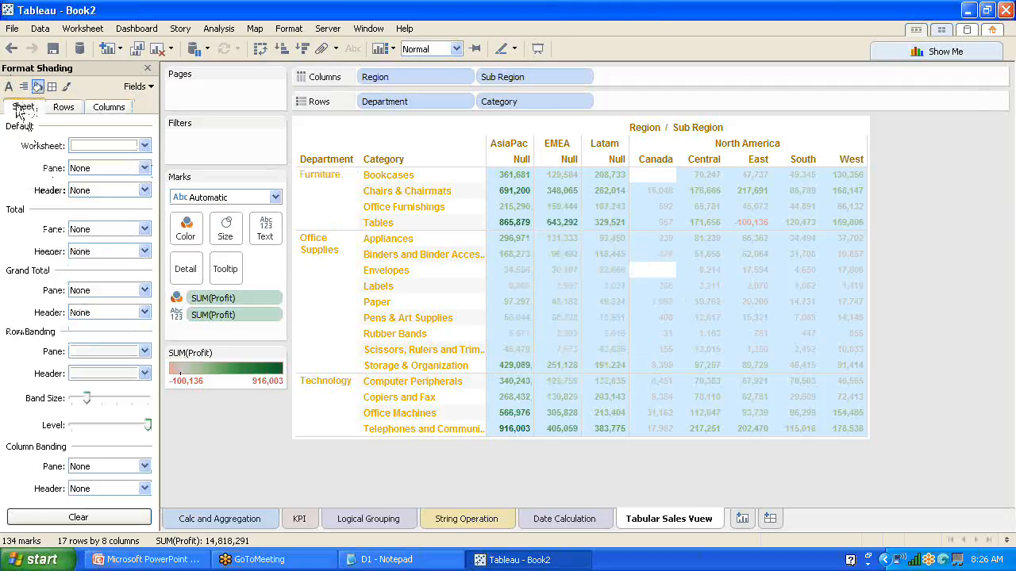
left_click(144, 146)
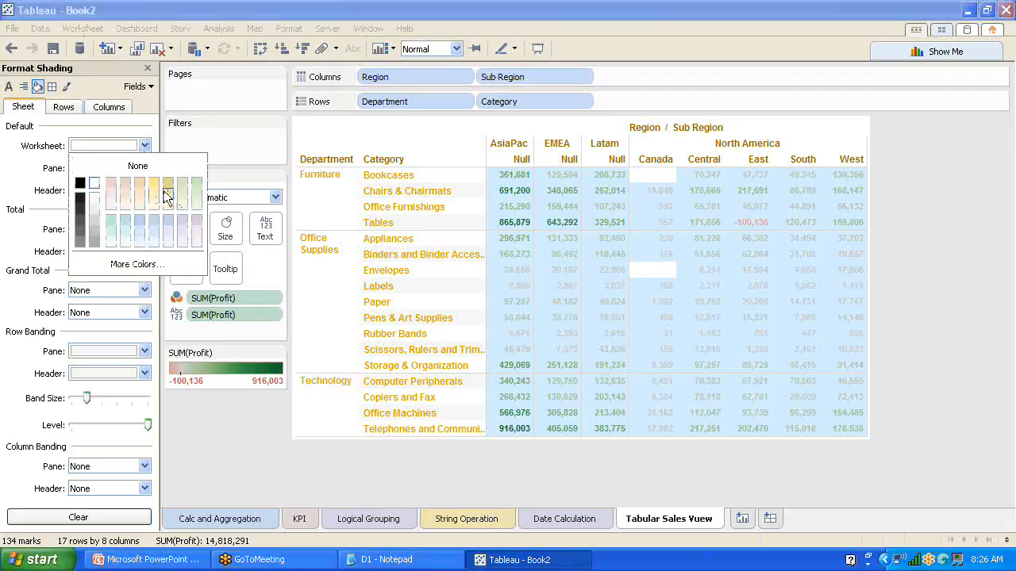
left_click(196, 198)
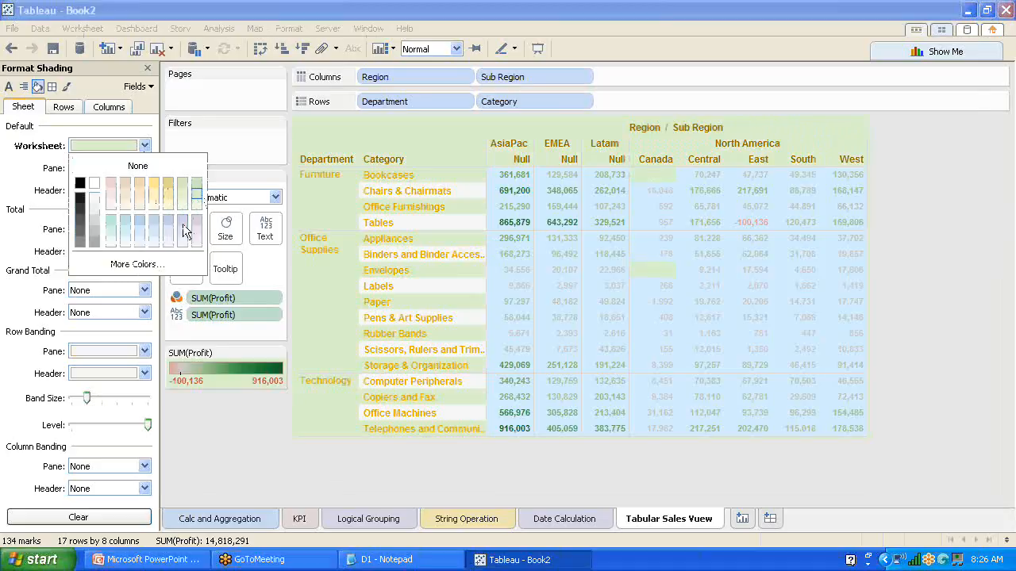
- Try light purple, pale teal and dark grey as the sheet's default worksheet shading
left_click(197, 223)
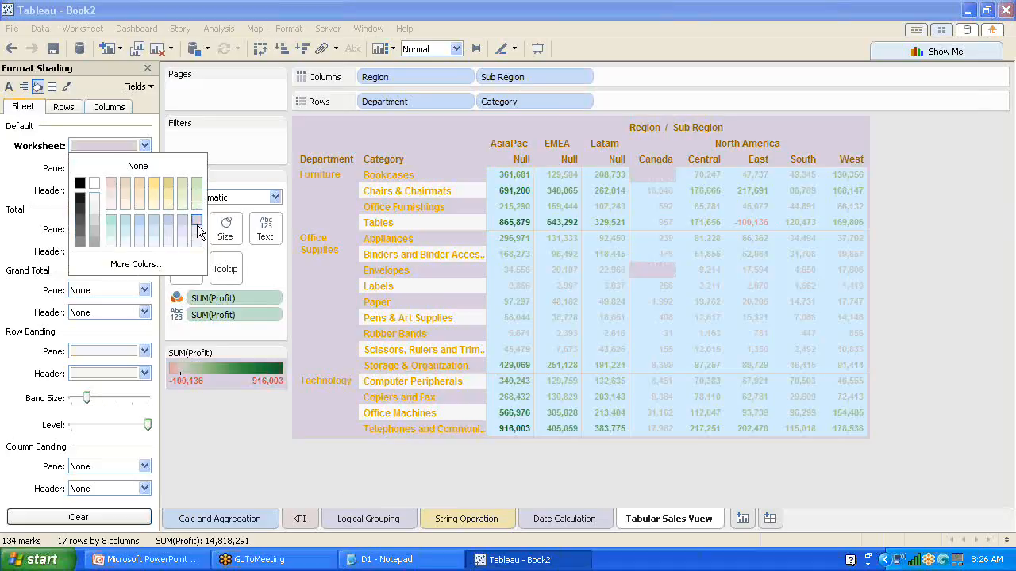
left_click(184, 236)
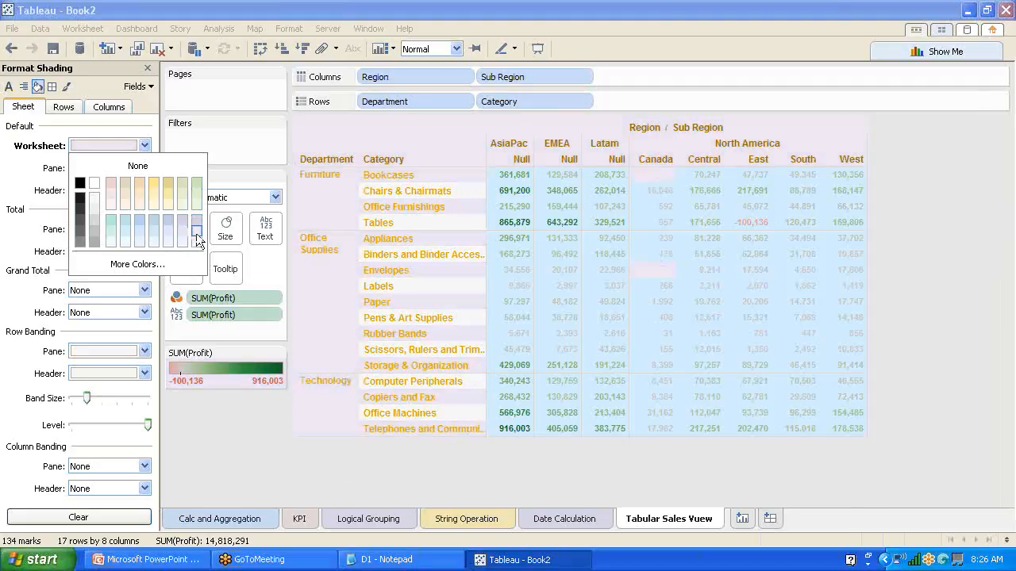
left_click(111, 241)
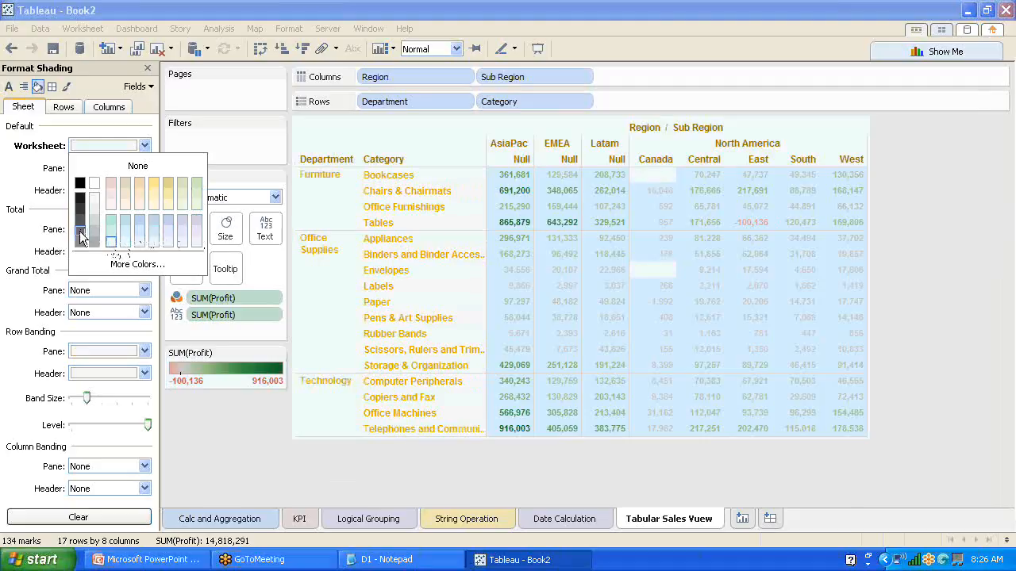
left_click(80, 231)
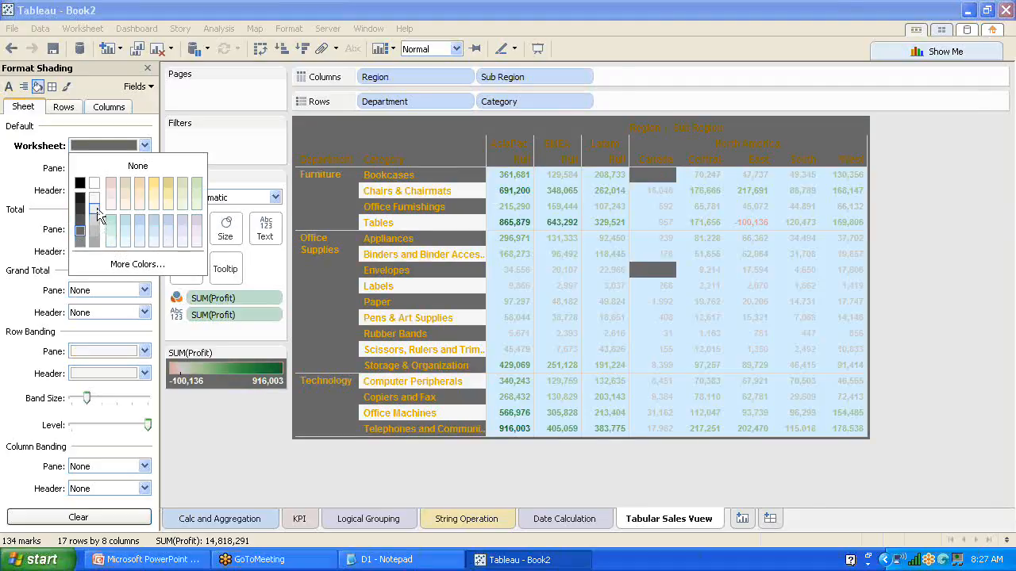
- Set the sheet's default worksheet shading to light grey and close the shading settings
left_click(95, 208)
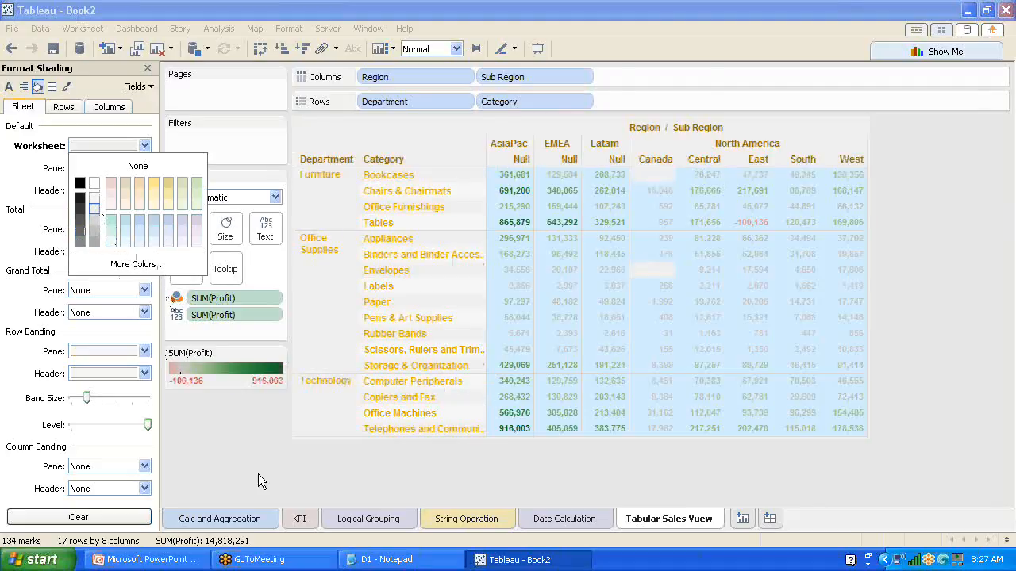
left_click(219, 454)
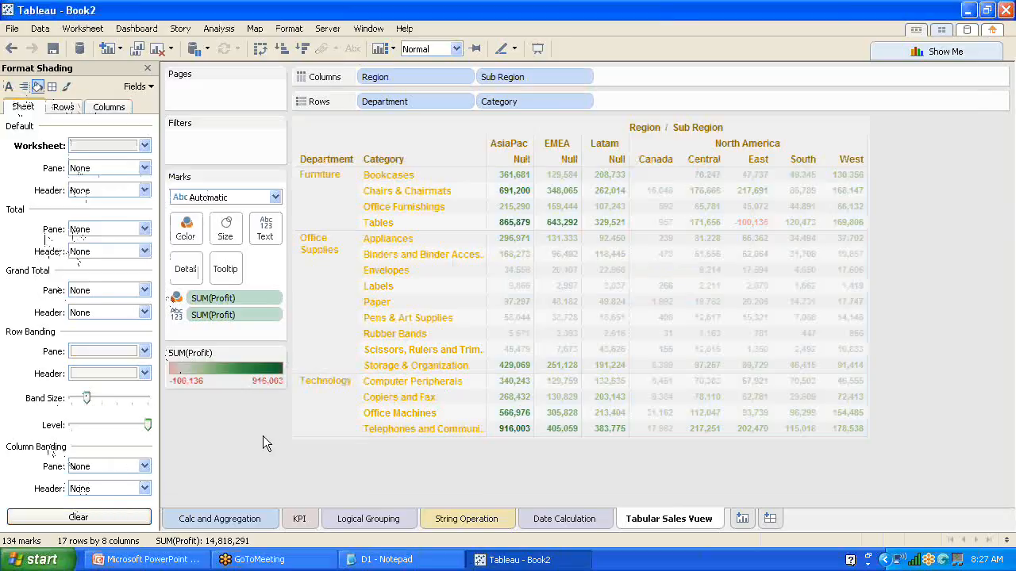
left_click(148, 69)
- Show row grand totals in the Profit table
mouse_move(560, 307)
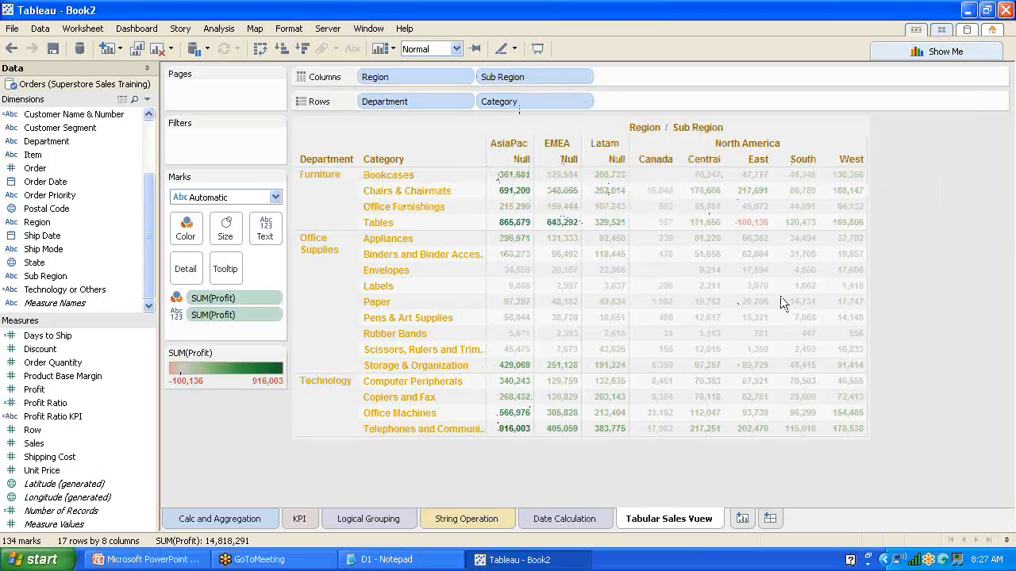
mouse_move(517, 181)
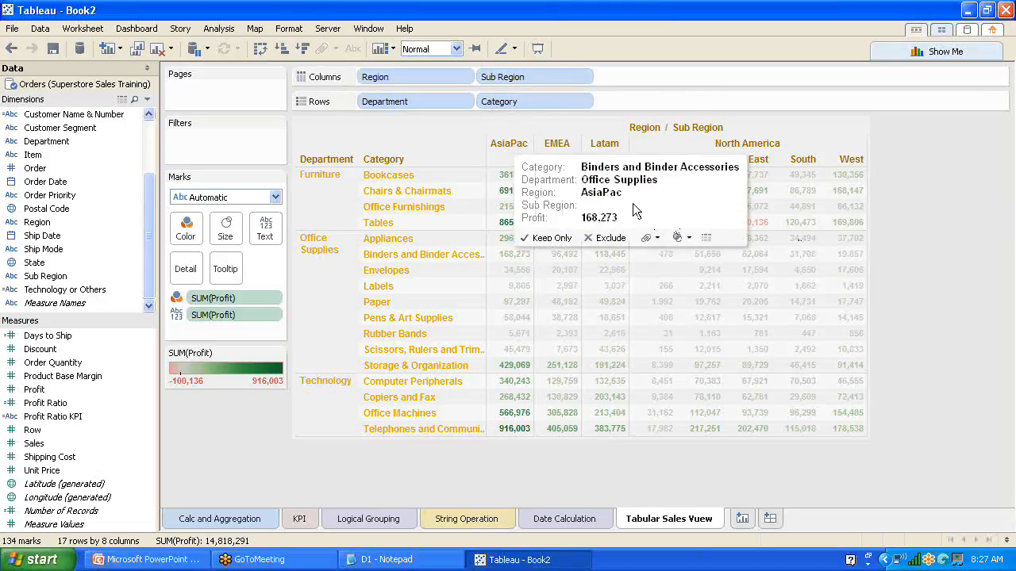
left_click(218, 30)
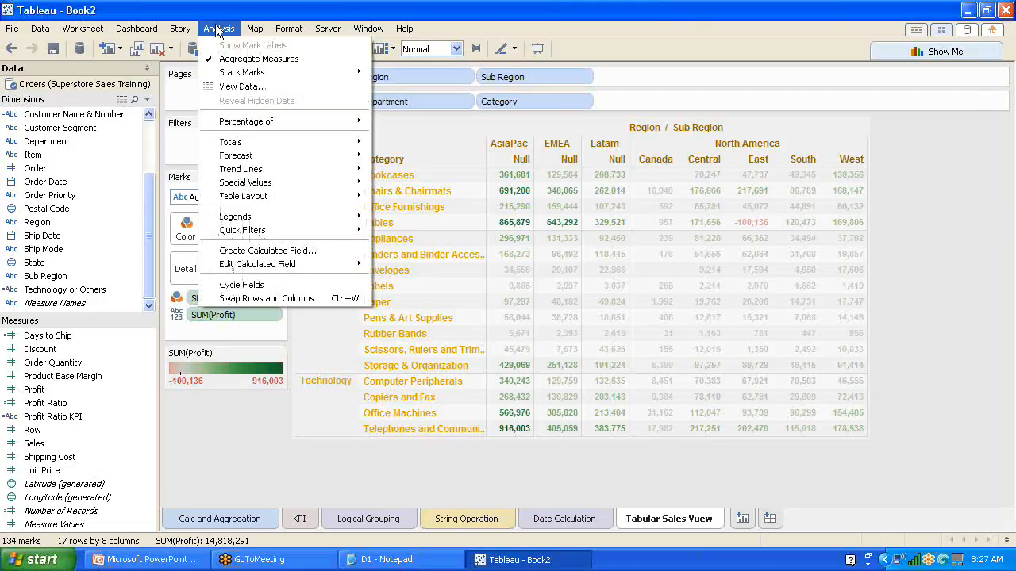
mouse_move(235, 144)
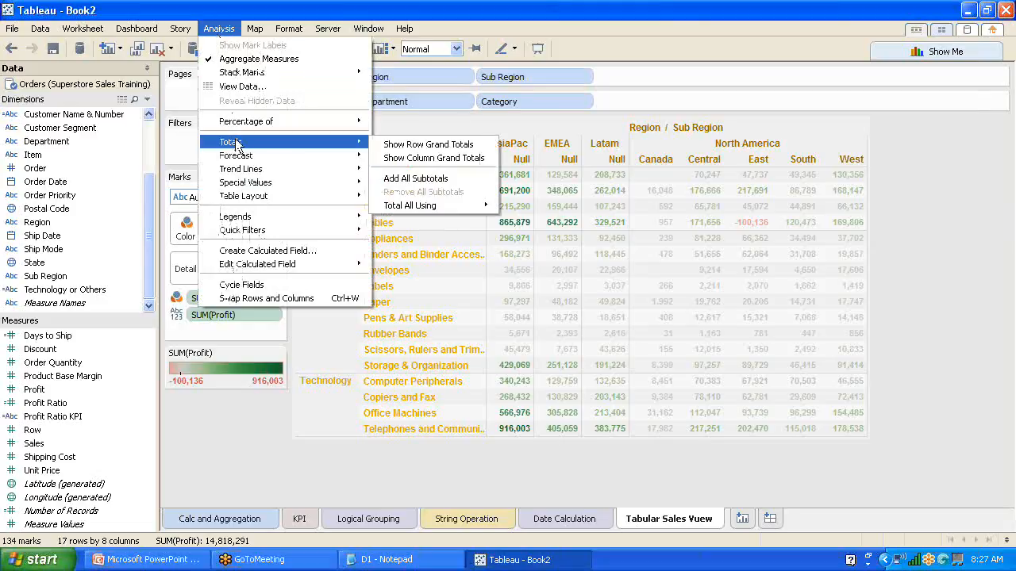
left_click(443, 146)
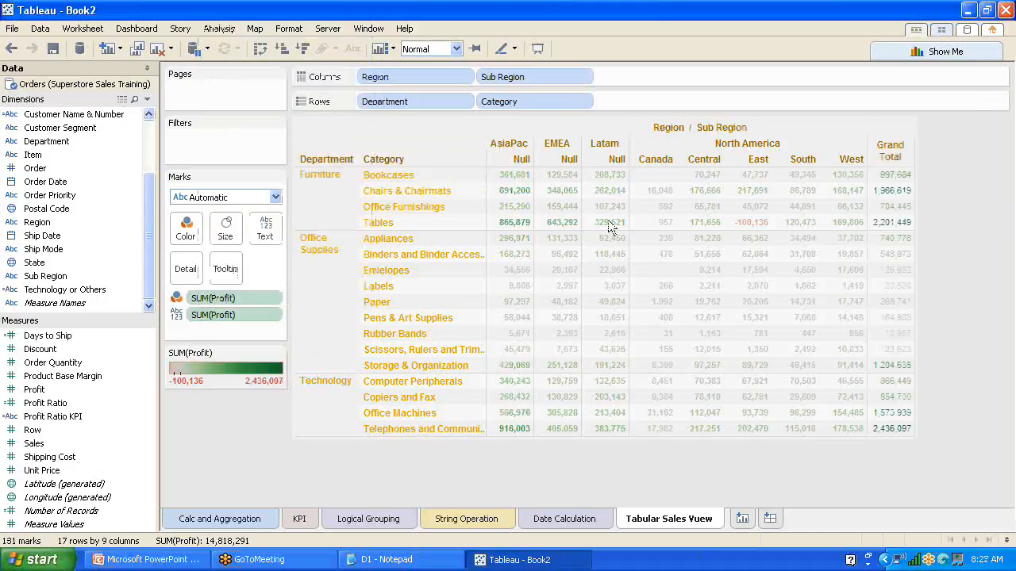
- Open the formatting of the Grand Total column and set the Region field's default header font to red
right_click(894, 149)
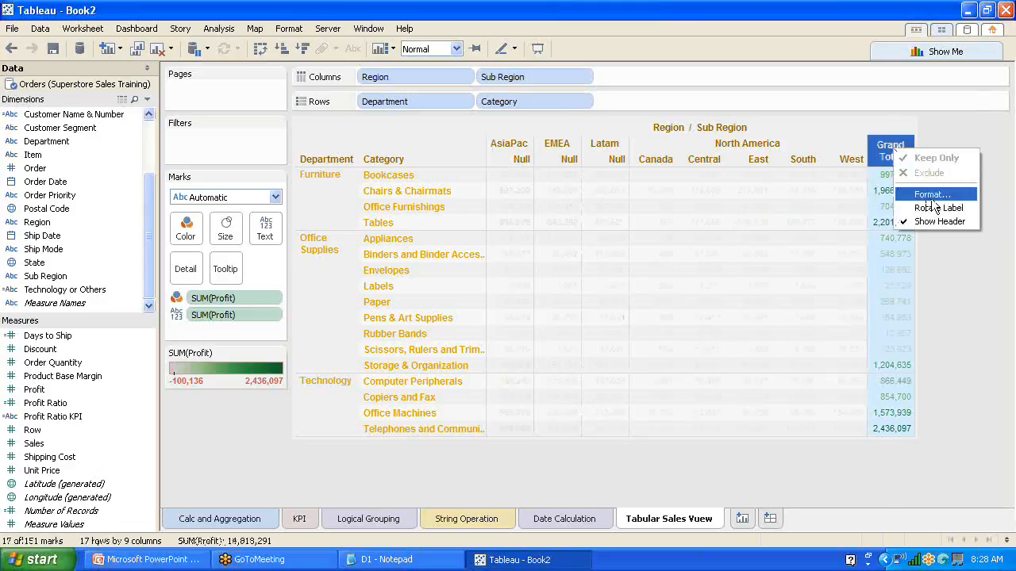
left_click(932, 196)
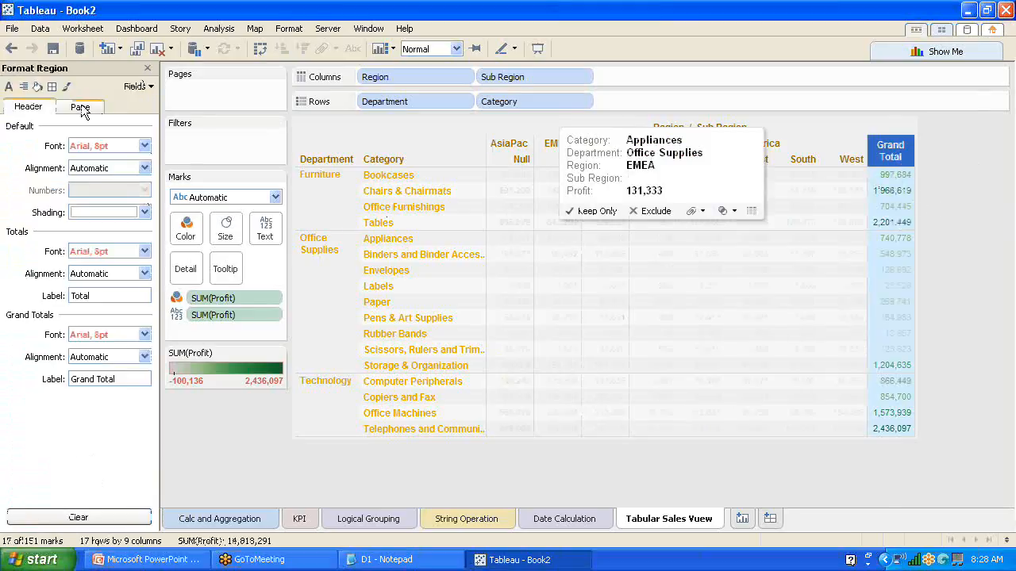
left_click(145, 147)
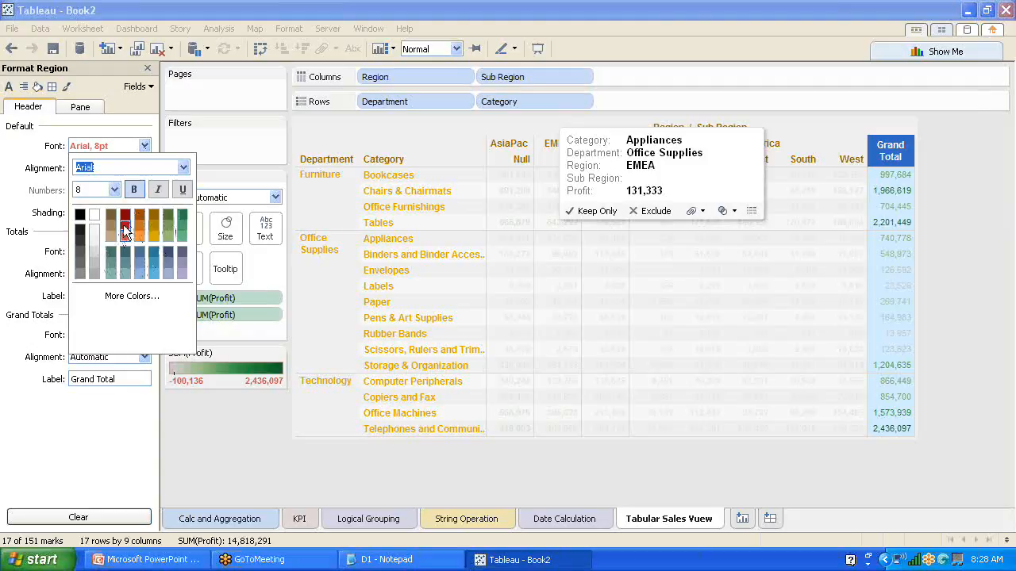
left_click(115, 190)
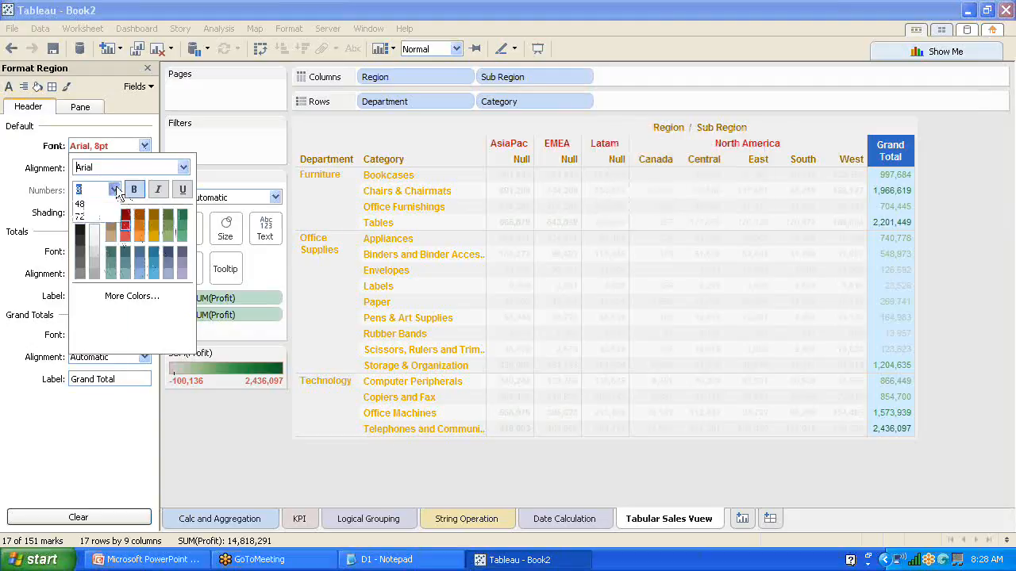
left_click(127, 446)
- Review the Region field's pane alignment and font options, close the formatting and clear the Grand Total column selection
left_click(89, 111)
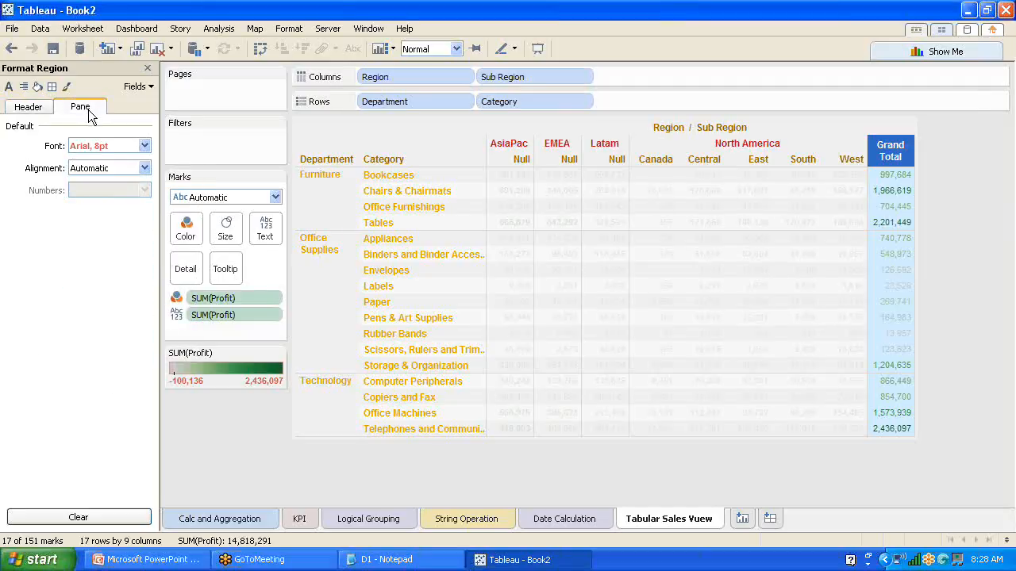
left_click(144, 169)
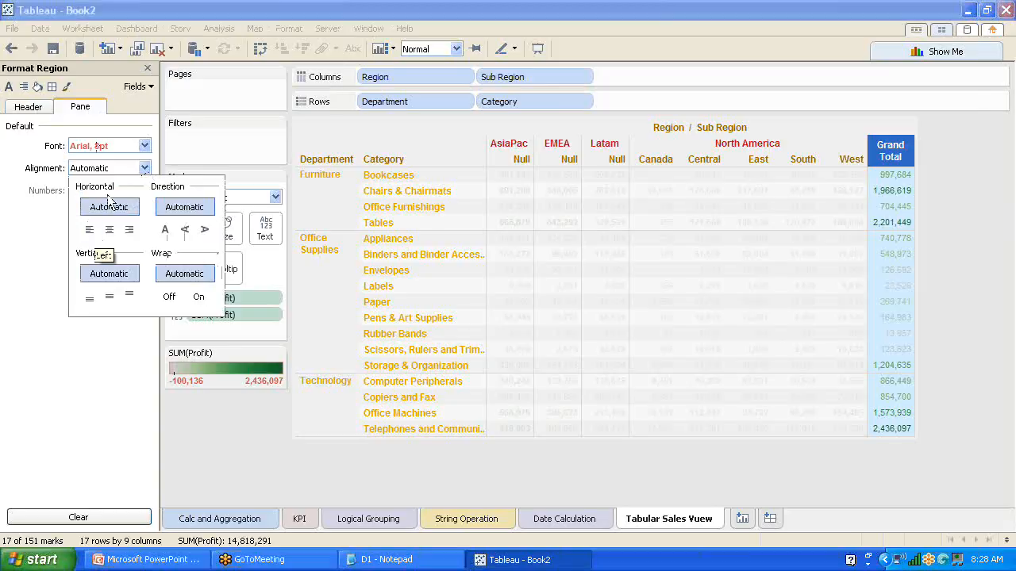
left_click(145, 146)
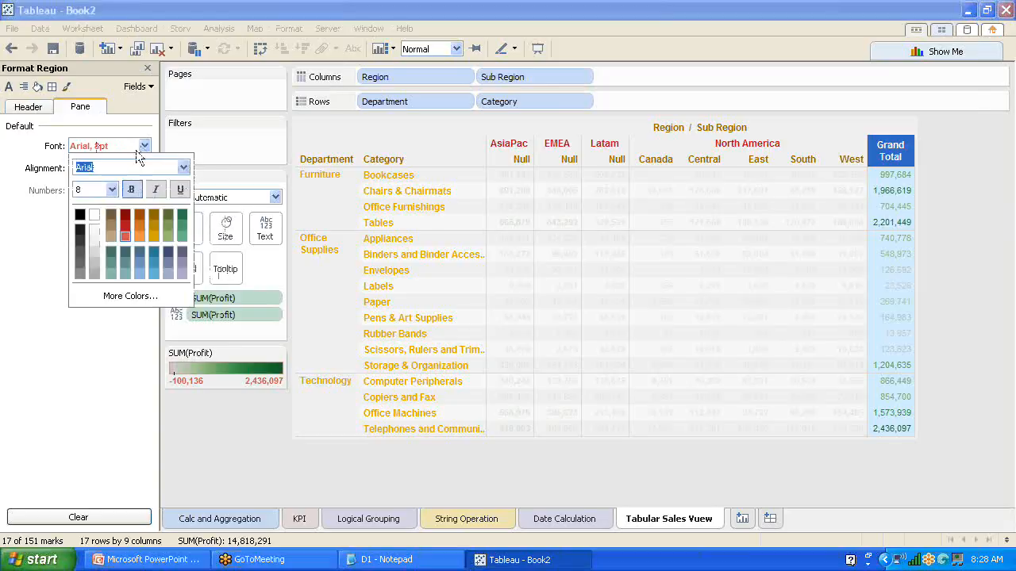
left_click(56, 422)
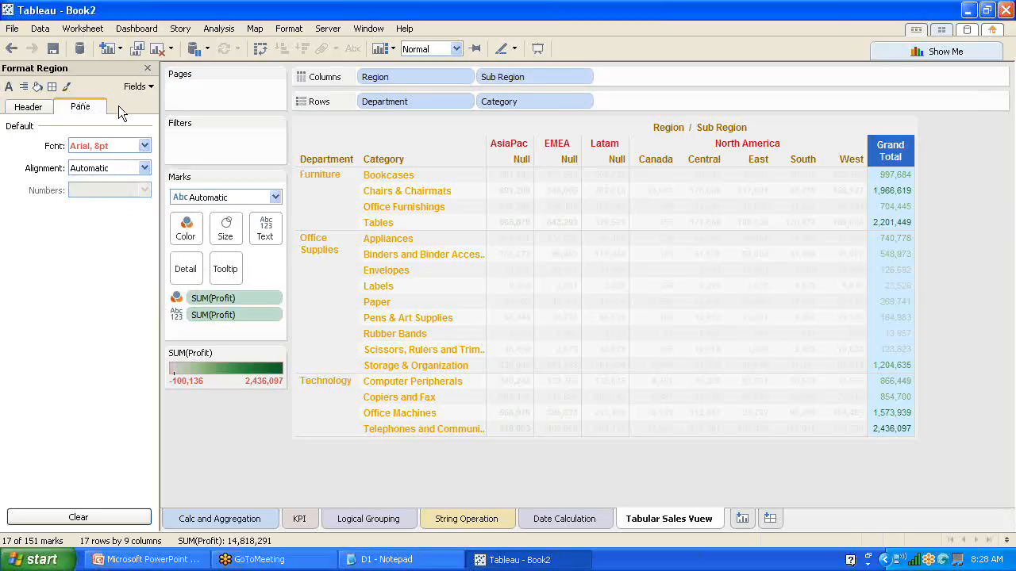
left_click(148, 68)
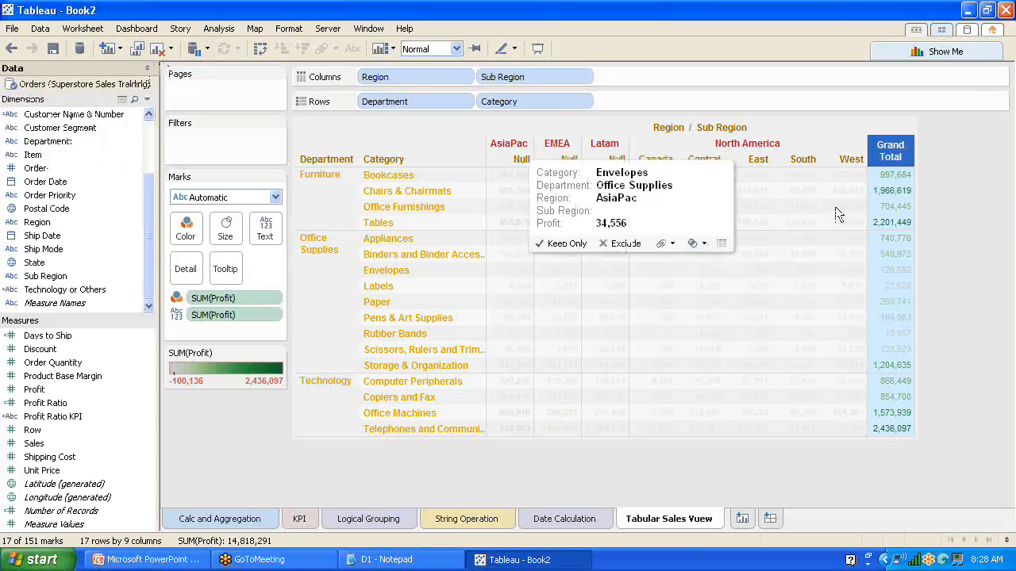
left_click(952, 402)
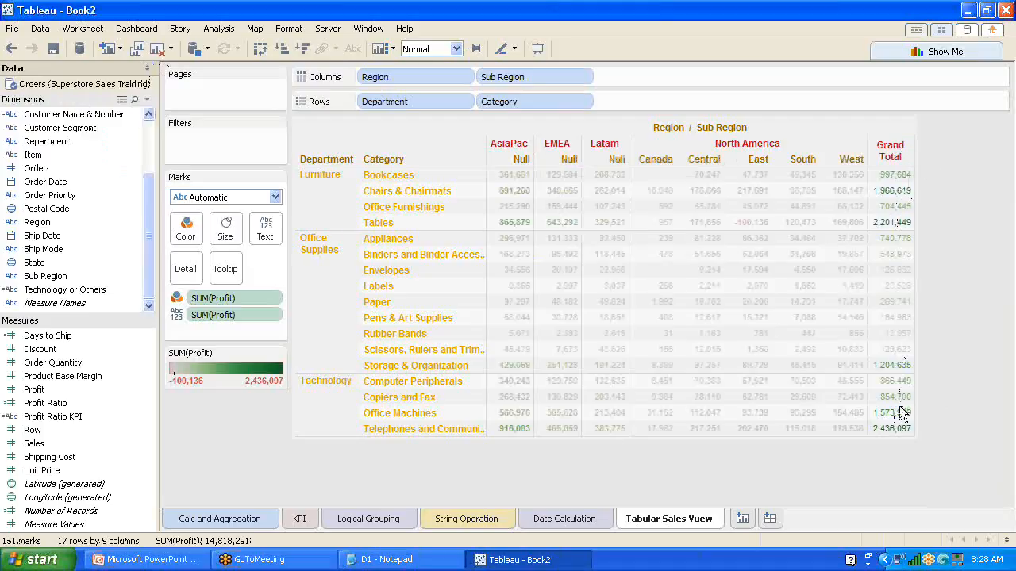
- Show column grand totals in the Profit table
left_click(219, 30)
mouse_move(258, 144)
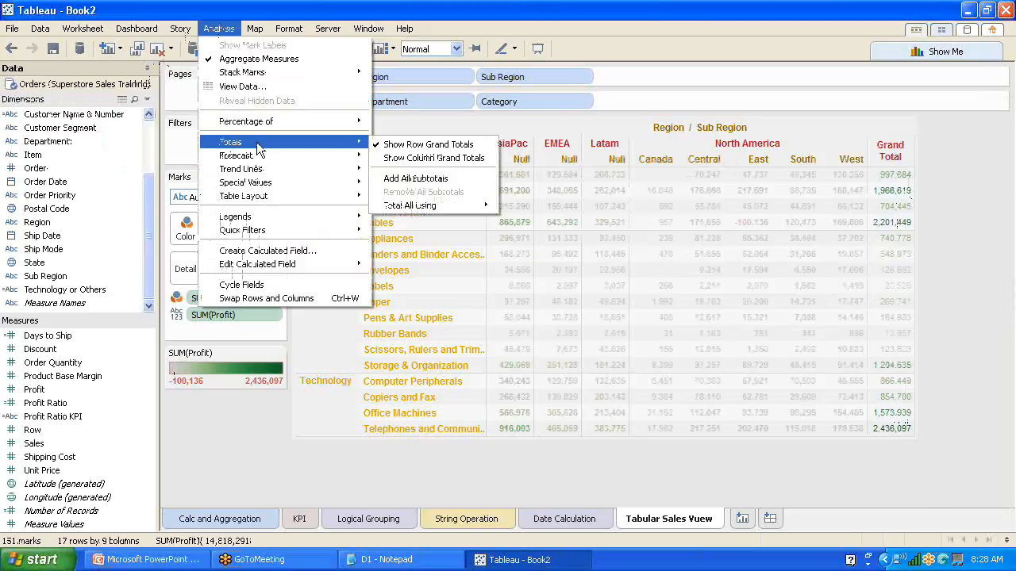
left_click(389, 162)
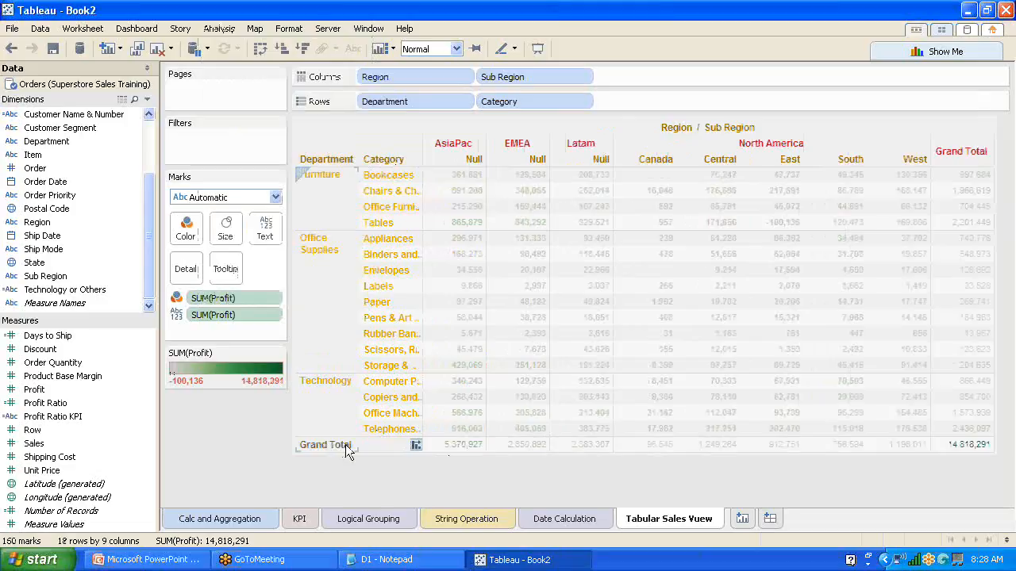
- Open the formatting of the Grand Total row, review the Department header options and close the formatting
left_click(346, 446)
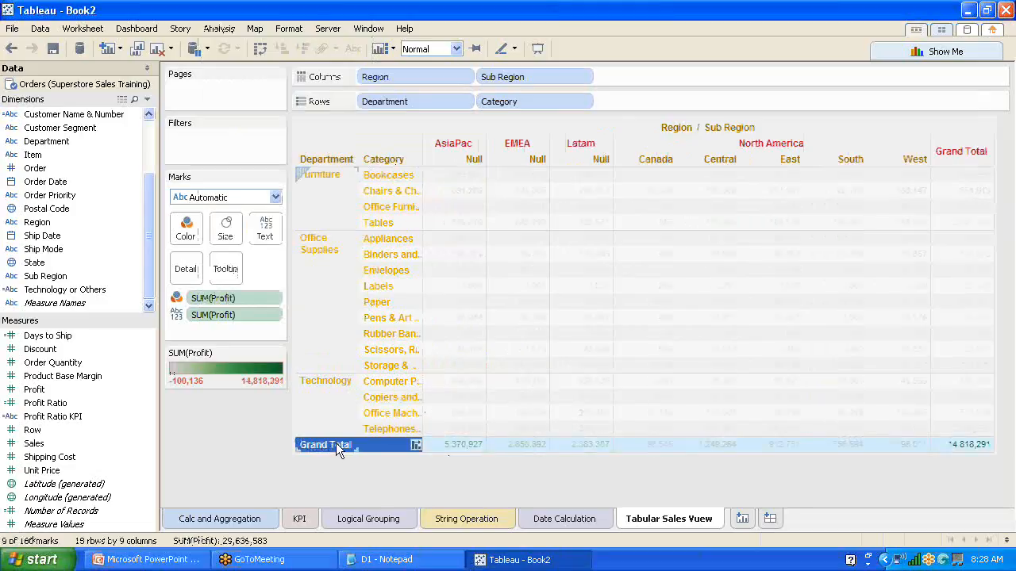
right_click(336, 443)
left_click(367, 490)
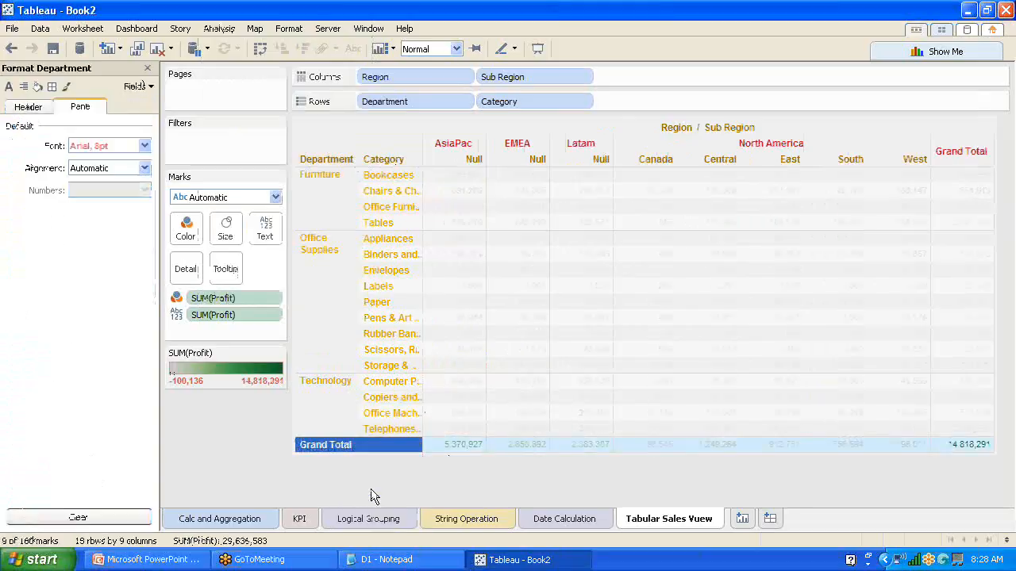
left_click(31, 108)
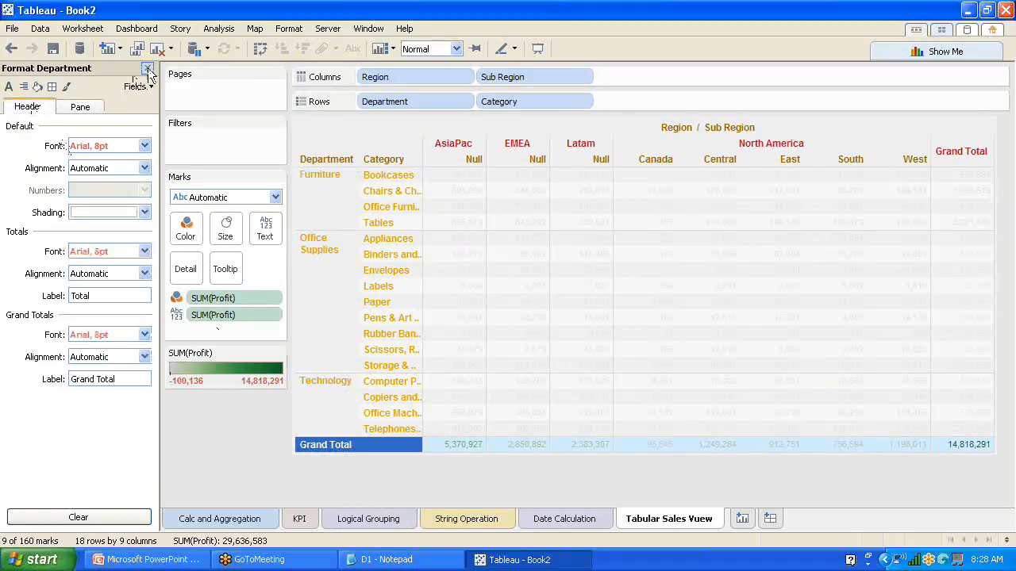
left_click(148, 69)
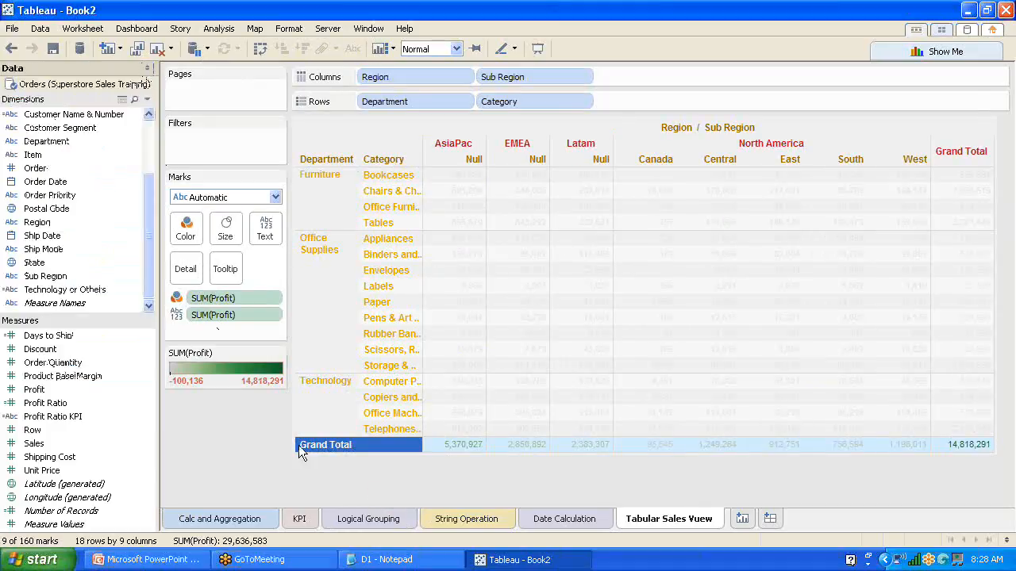
- Slightly reduce the height of the table rows and clear the selected AsiaPac grand total cell
left_click(467, 446)
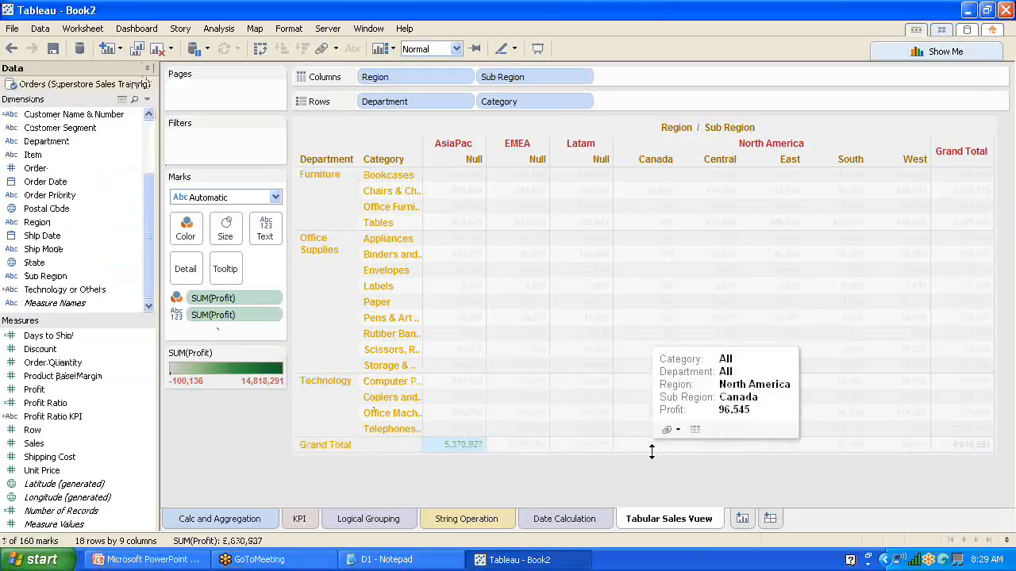
left_click_drag(652, 451, 651, 438)
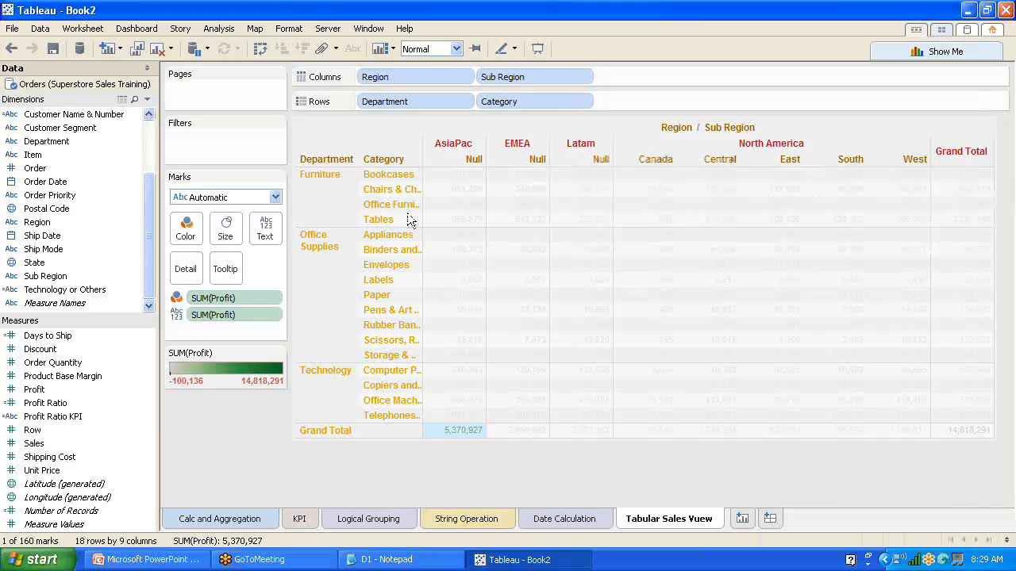
left_click(505, 287)
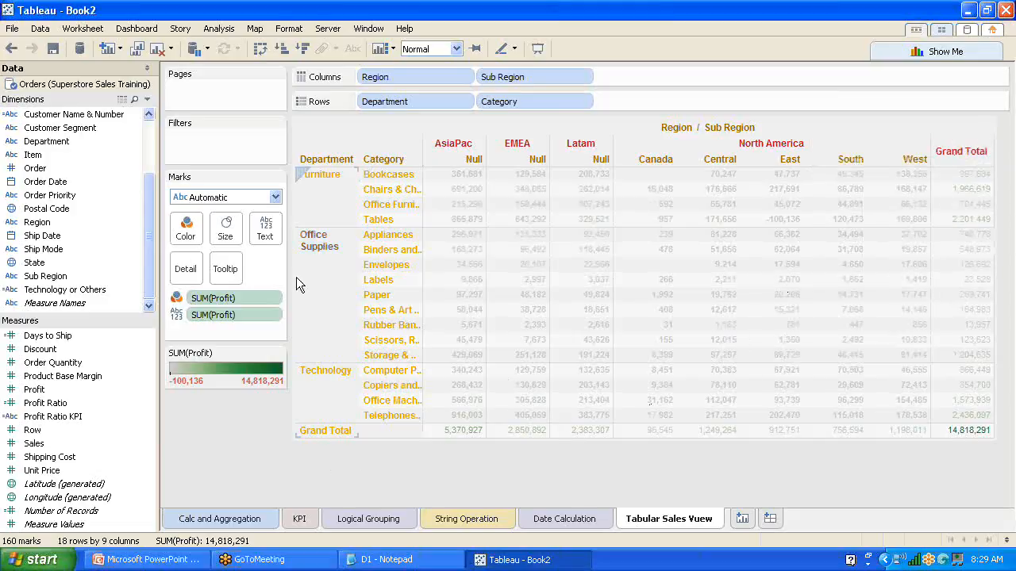
- Add all subtotals to the table's departments and regions
left_click(218, 28)
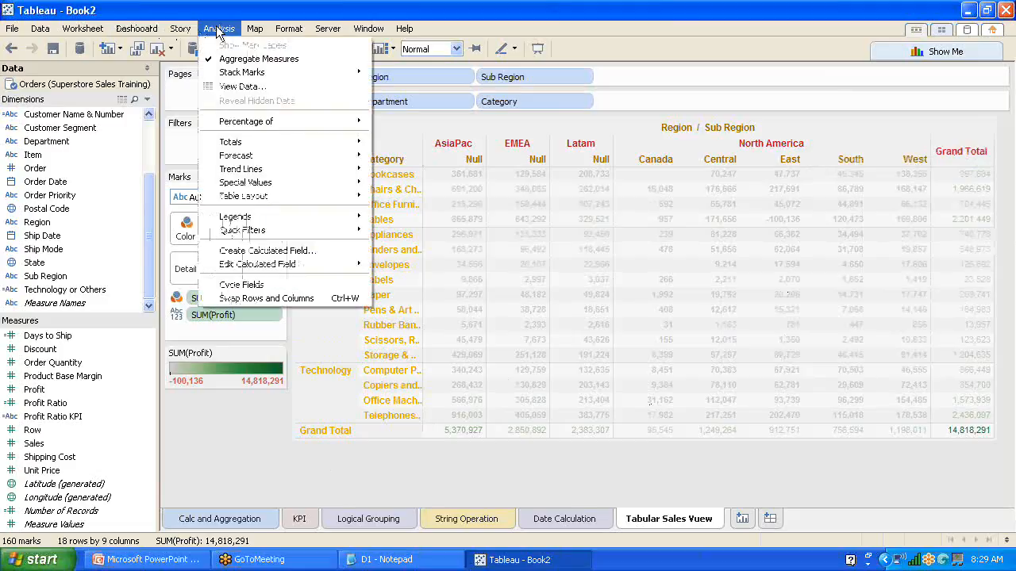
mouse_move(262, 142)
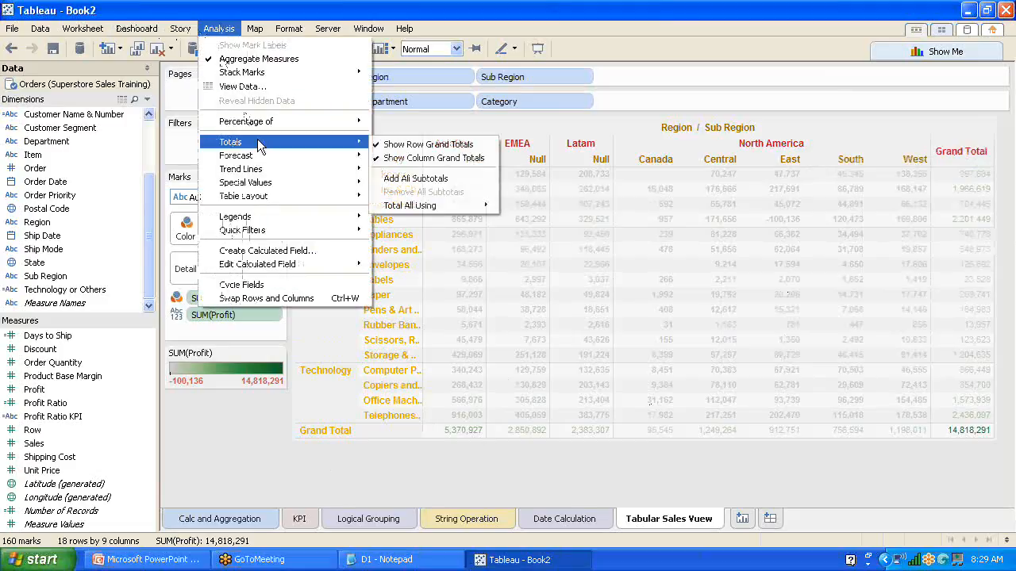
left_click(414, 179)
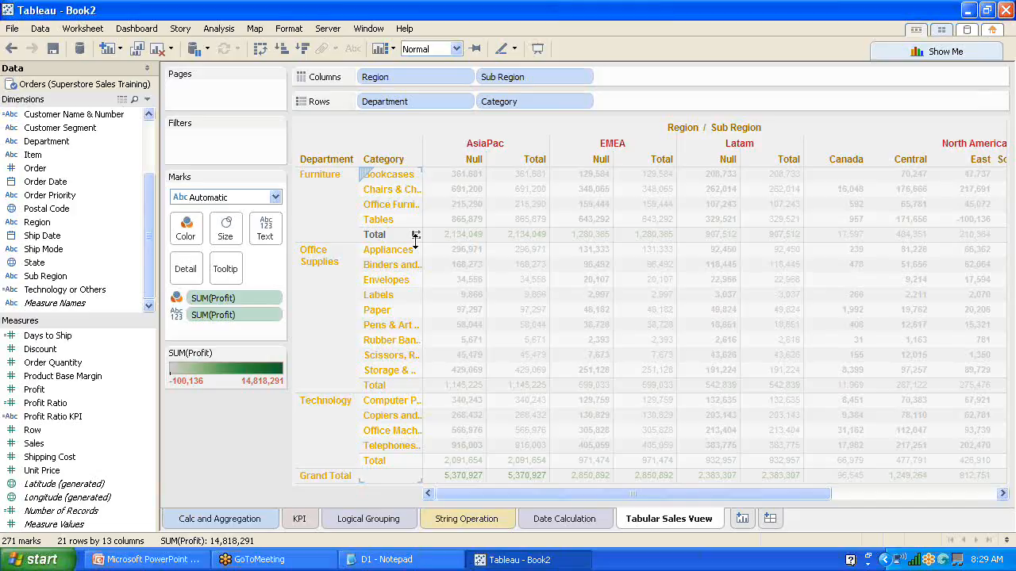
- Remove all subtotals from the table, keeping the row and column grand totals
left_click(219, 29)
mouse_move(284, 144)
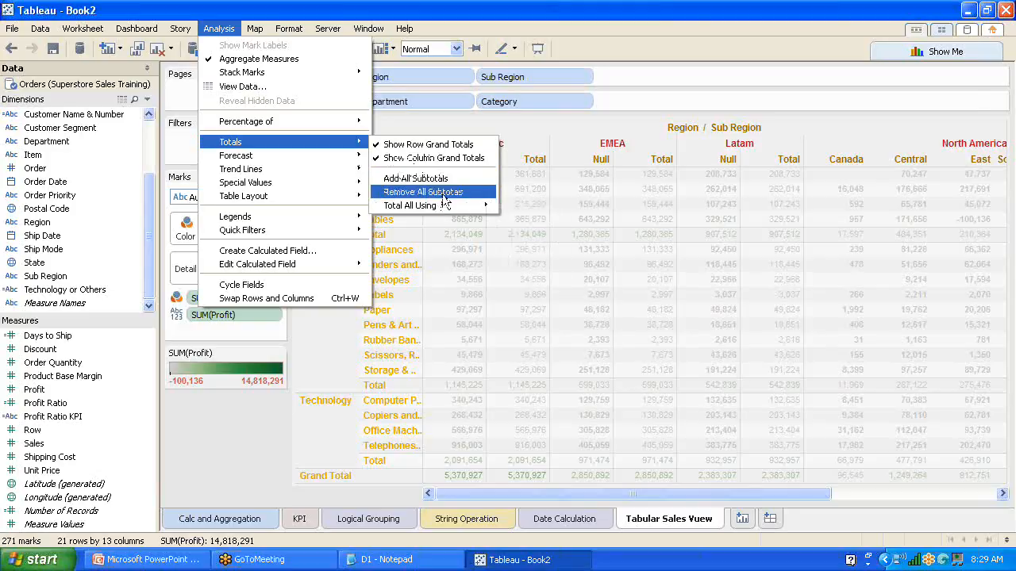
left_click(443, 200)
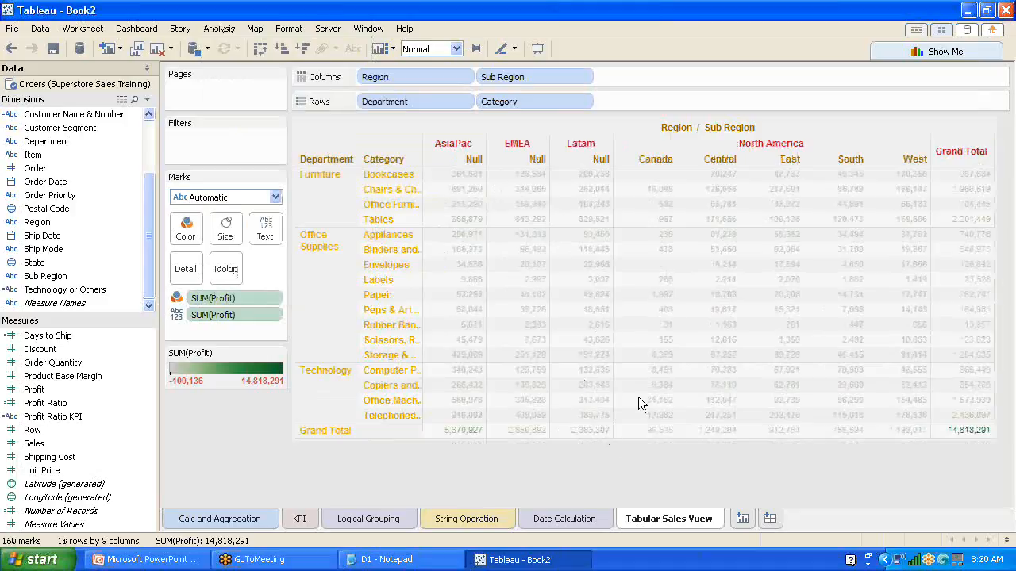
left_click(567, 262)
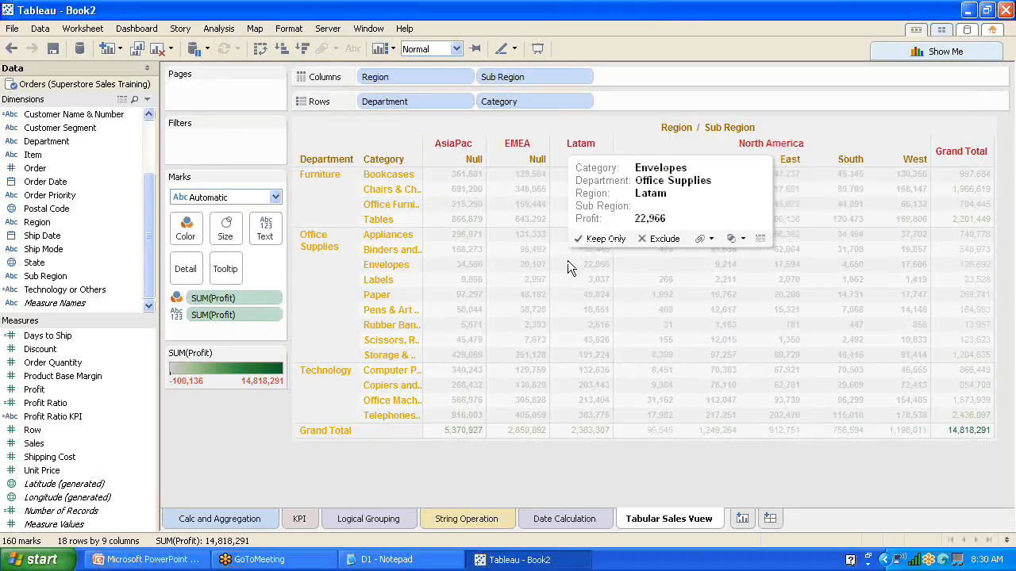
key("Escape")
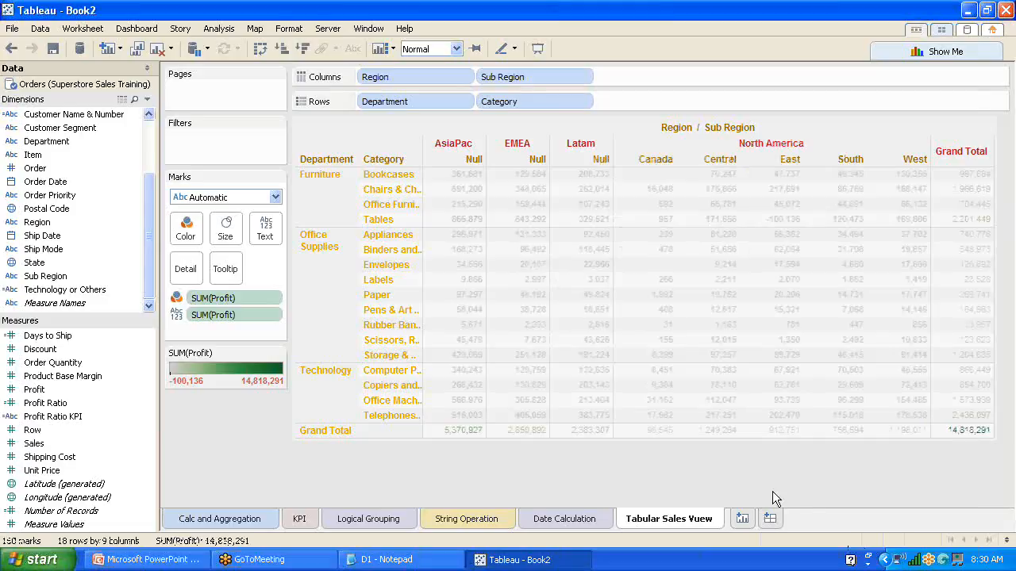
mouse_move(749, 434)
mouse_move(651, 359)
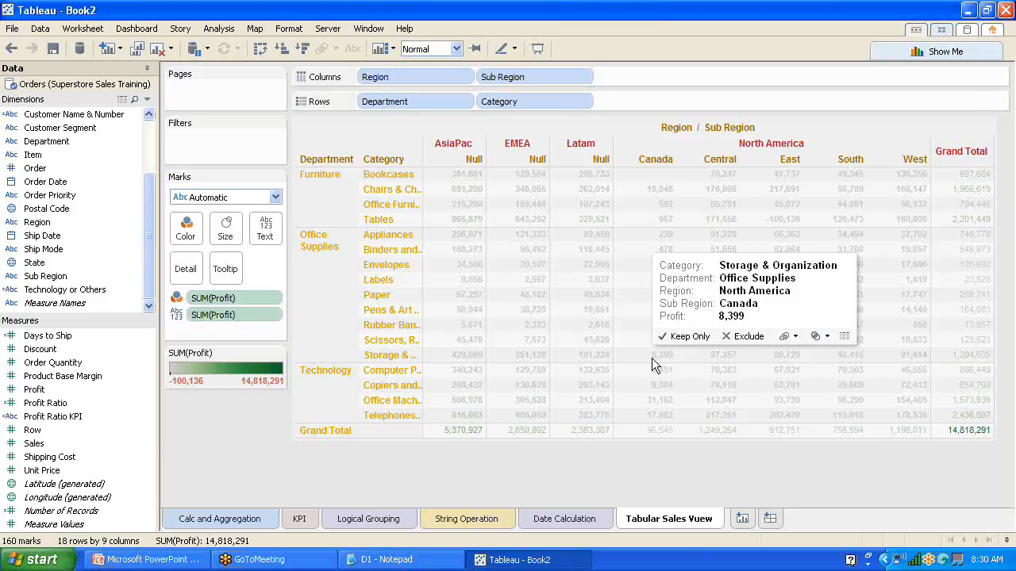
left_click(211, 26)
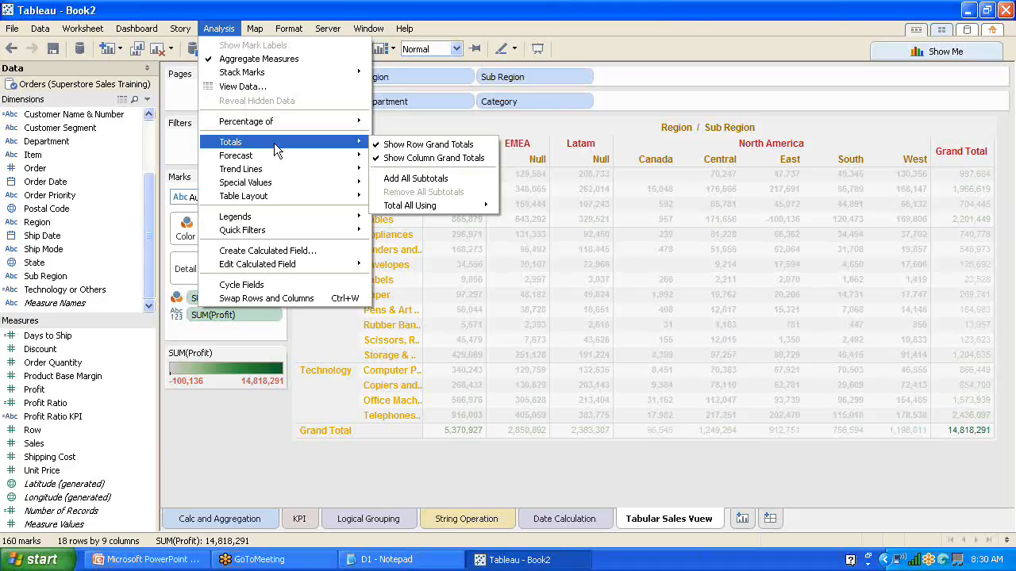
left_click(573, 473)
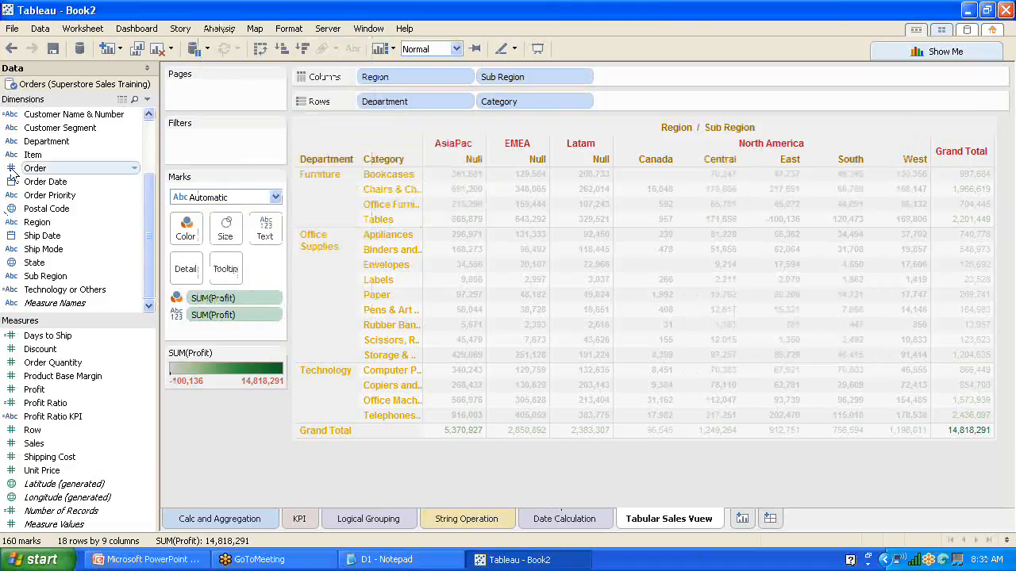
- Save the workbook to the Desktop as ITA_Training_Day4 in the Tableau Packaged Workbook (*.twbx) format
left_click(10, 29)
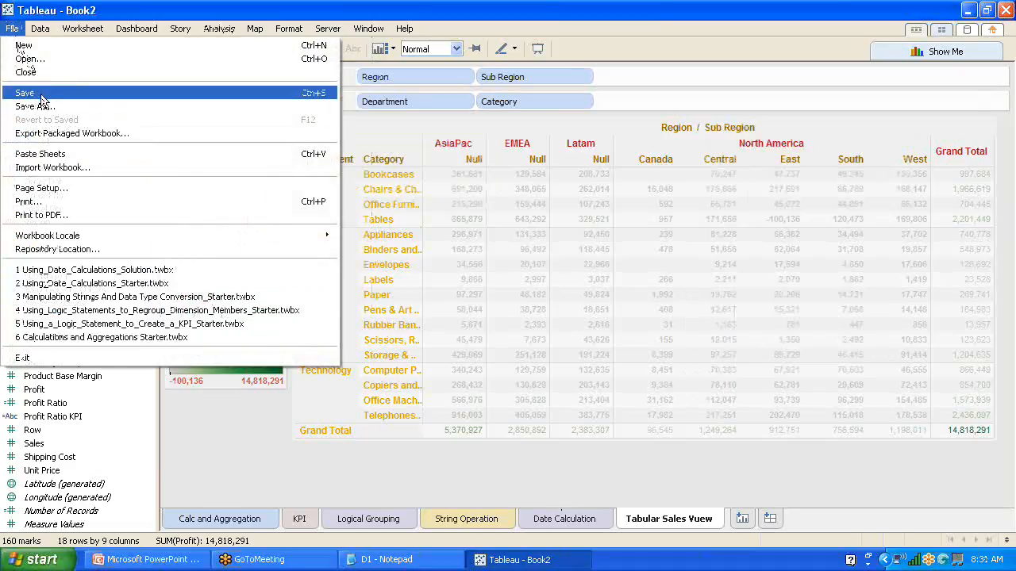
left_click(40, 93)
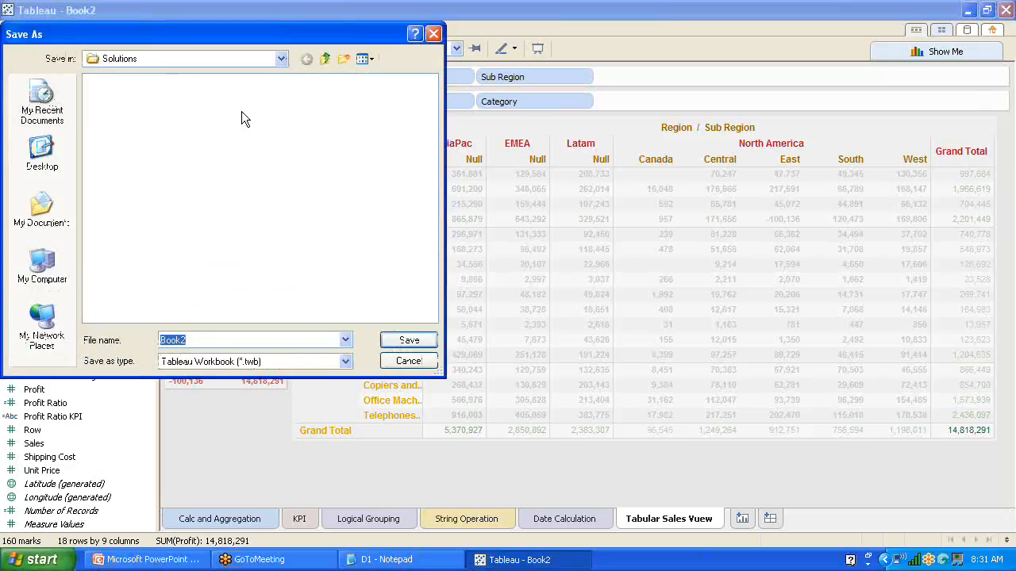
left_click(40, 155)
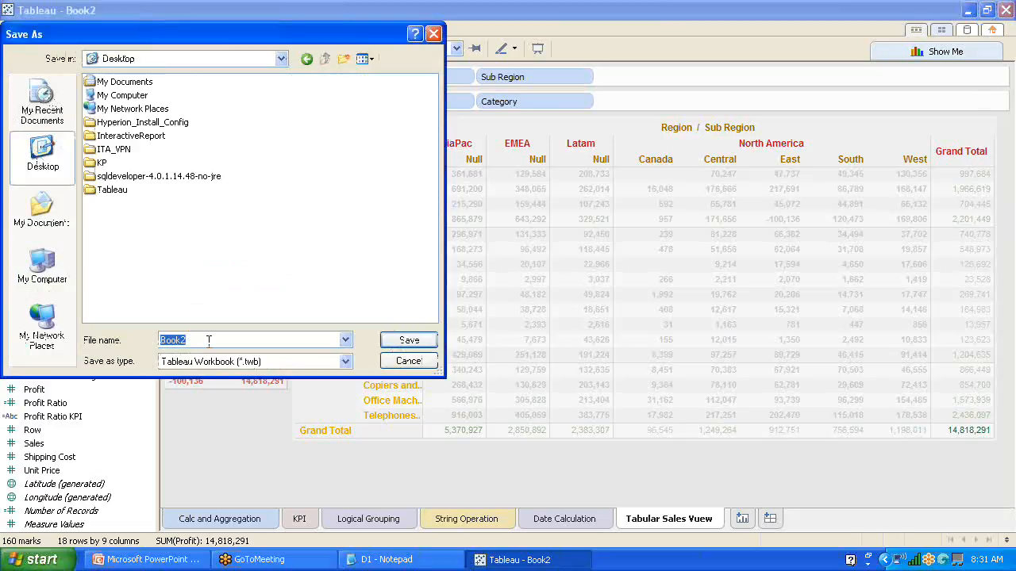
type("ITA")
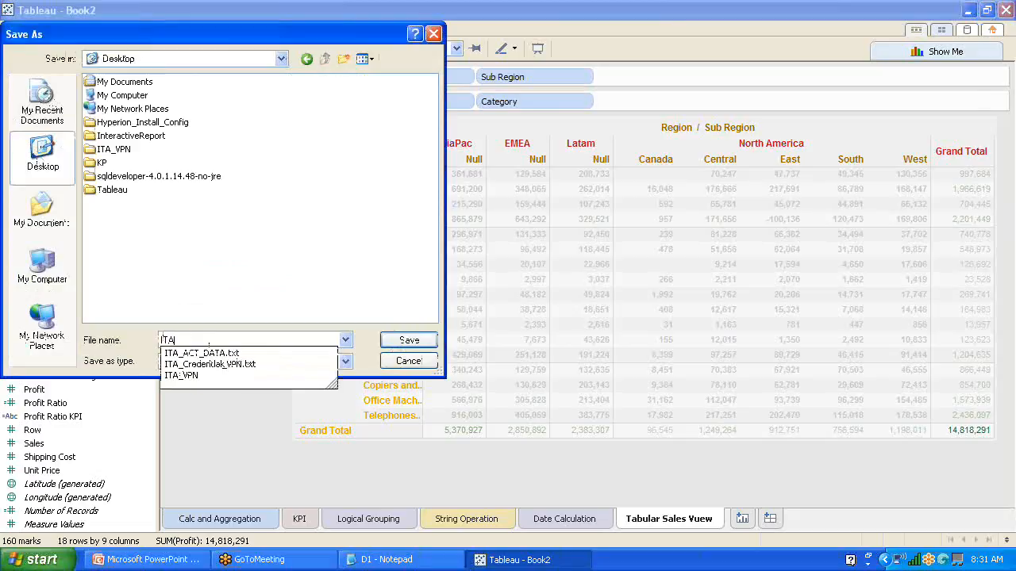
type("_Train")
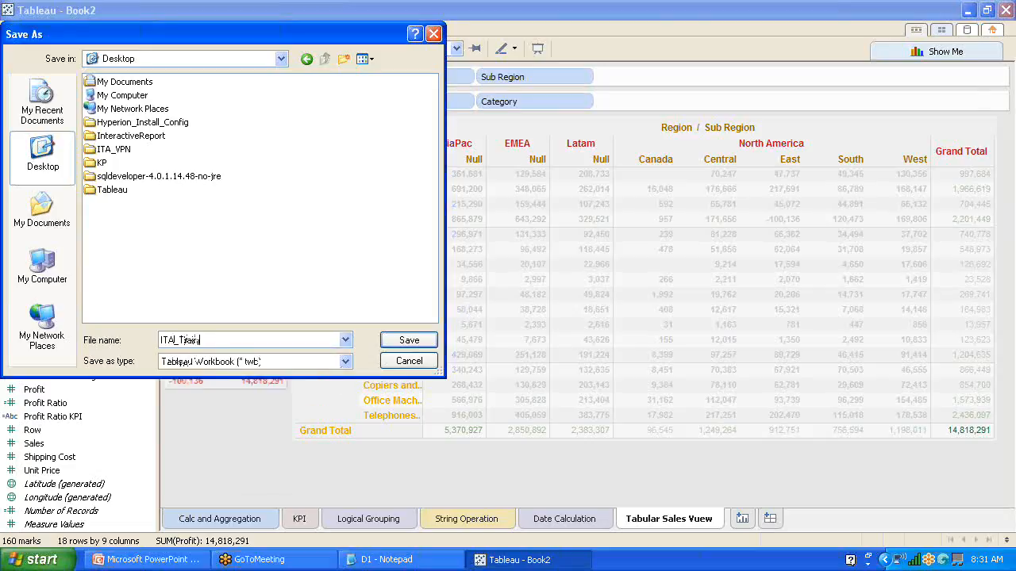
type("ing_Day4")
left_click(346, 362)
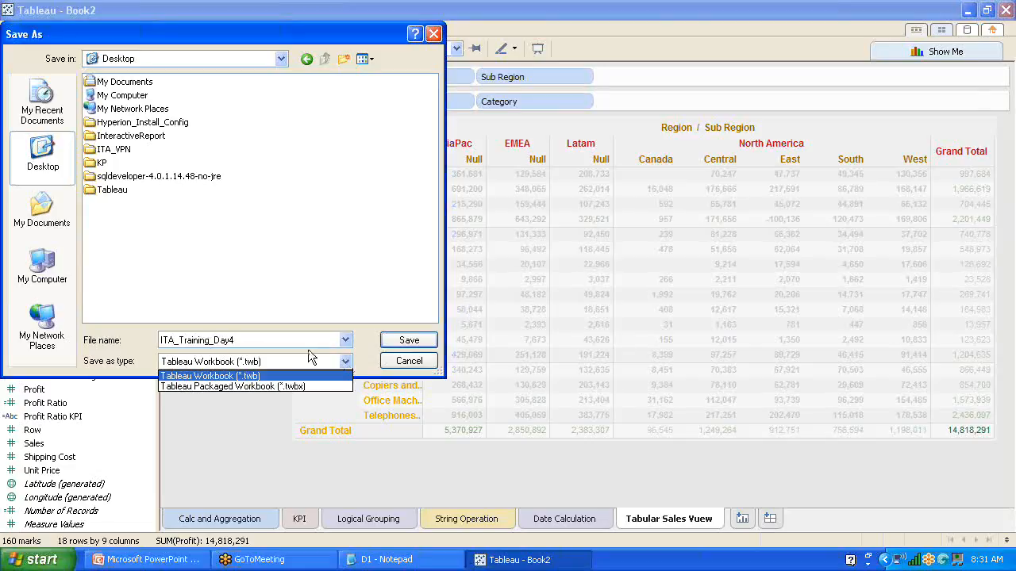
left_click(299, 385)
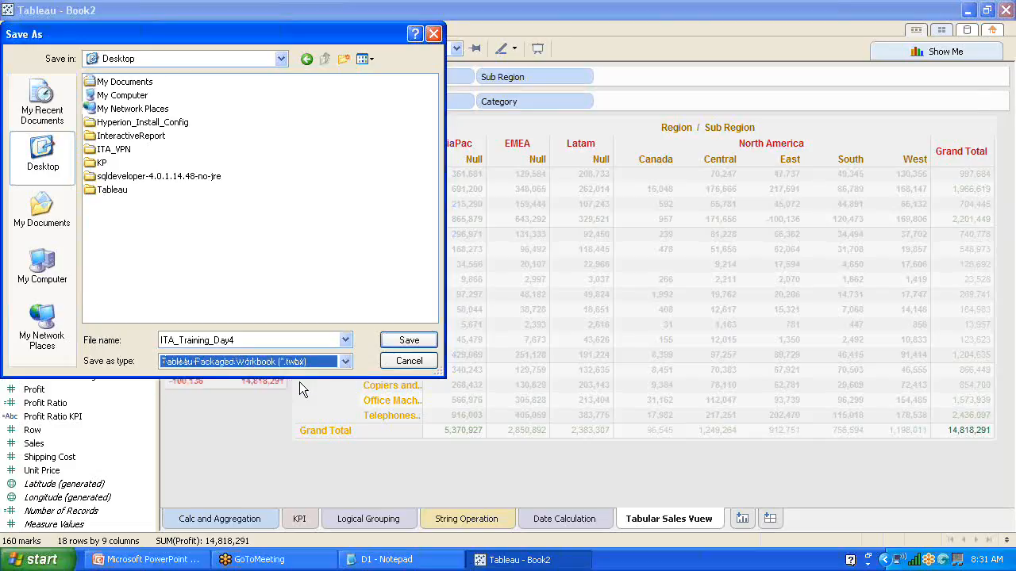
left_click(408, 340)
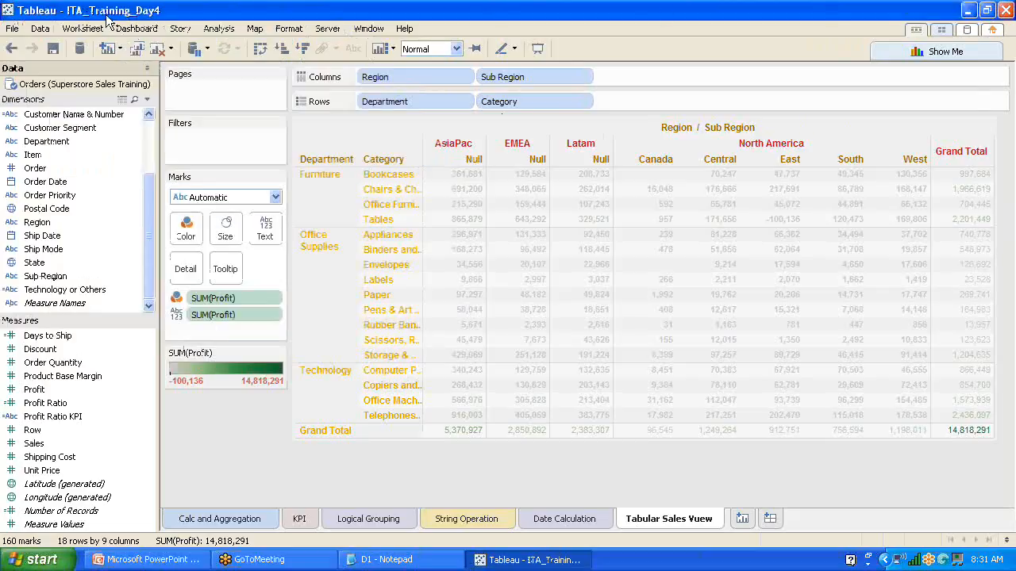
- Close Tableau, refresh the desktop and start Tableau 8.2 (32-bit) again
left_click(1005, 10)
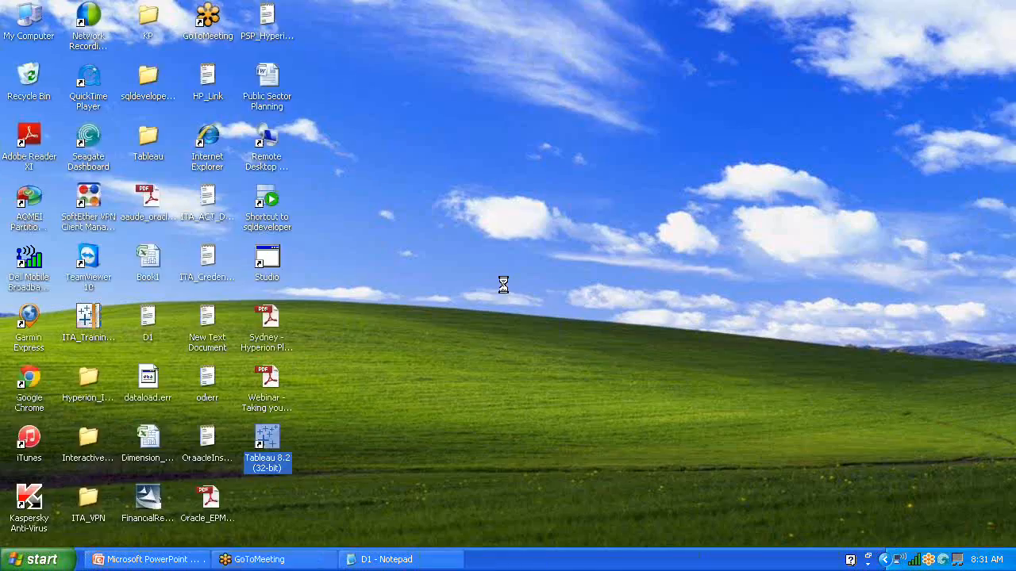
right_click(503, 292)
left_click(540, 308)
double_click(270, 446)
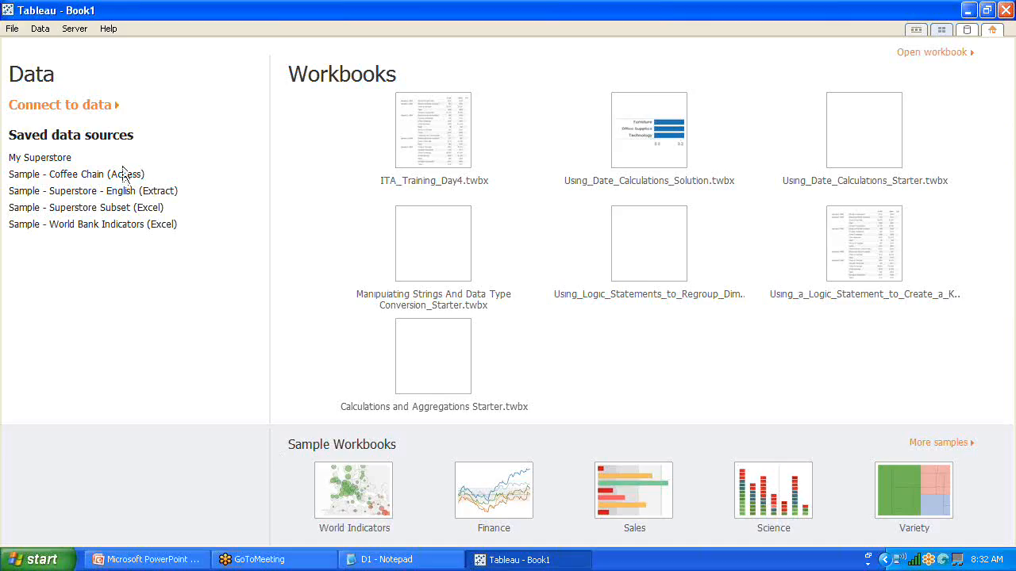
- Open the saved ITA_Training_Day4 workbook from the Desktop
left_click(12, 29)
left_click(27, 58)
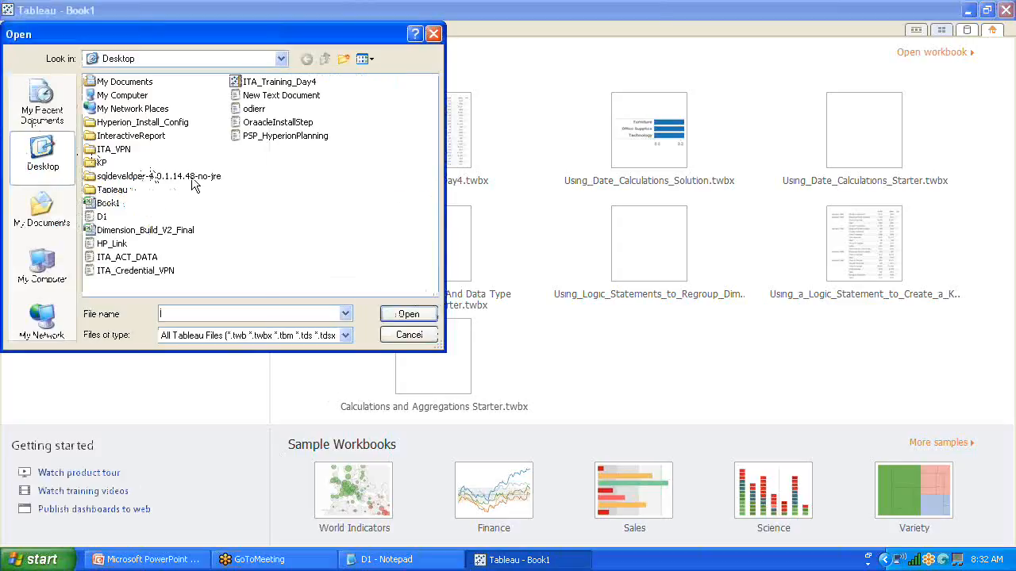
left_click(288, 86)
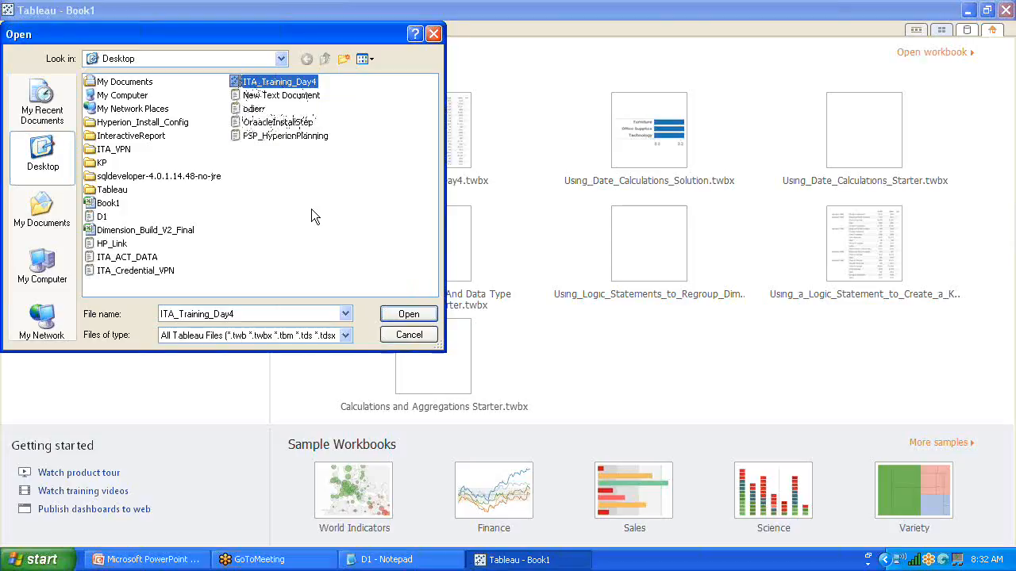
left_click(417, 314)
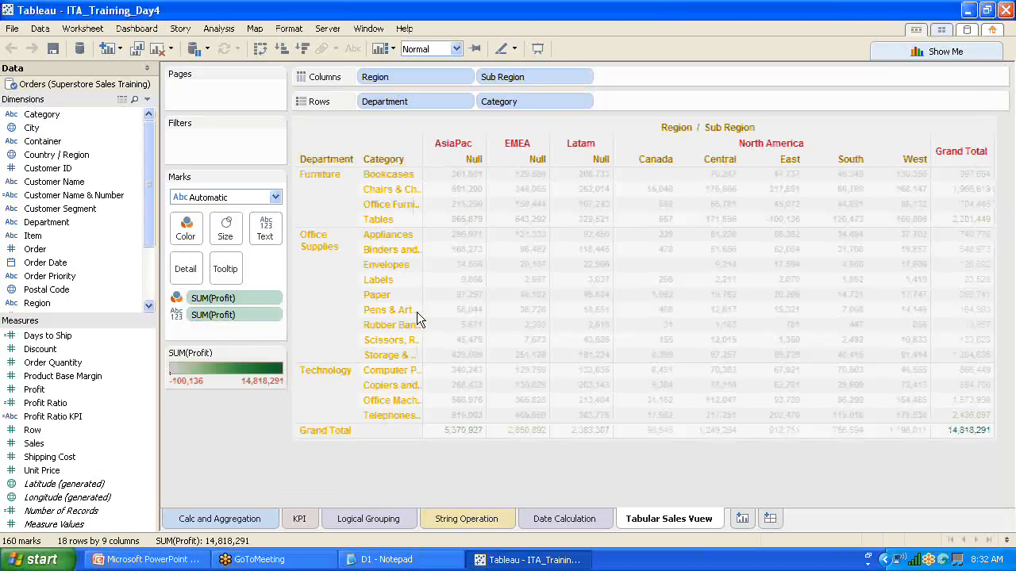
- Check the reopened workbook's sheets from KPI through String Operation and Date Calculation, ending on the tabular sales view
left_click(297, 520)
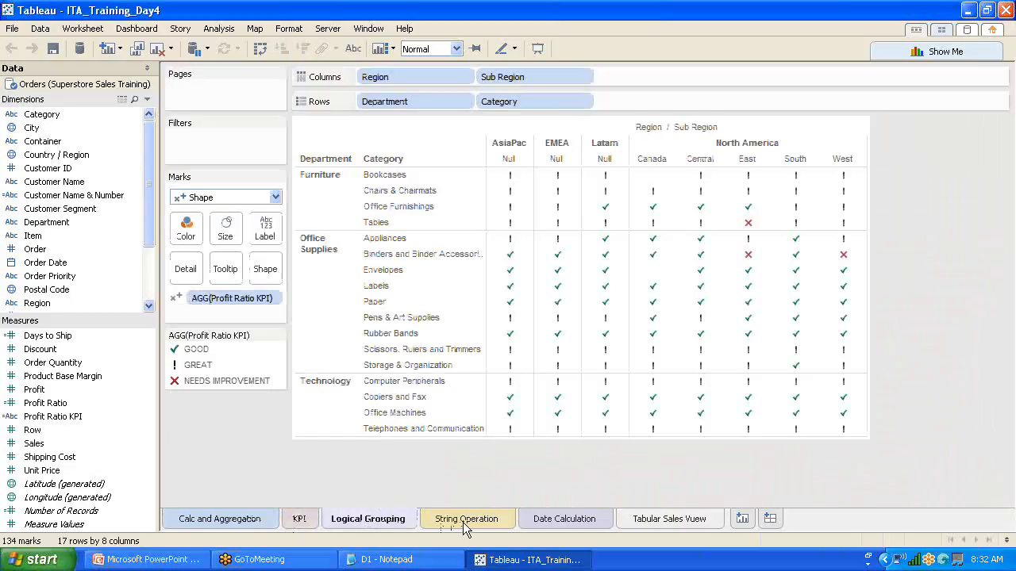
left_click(463, 522)
left_click(566, 521)
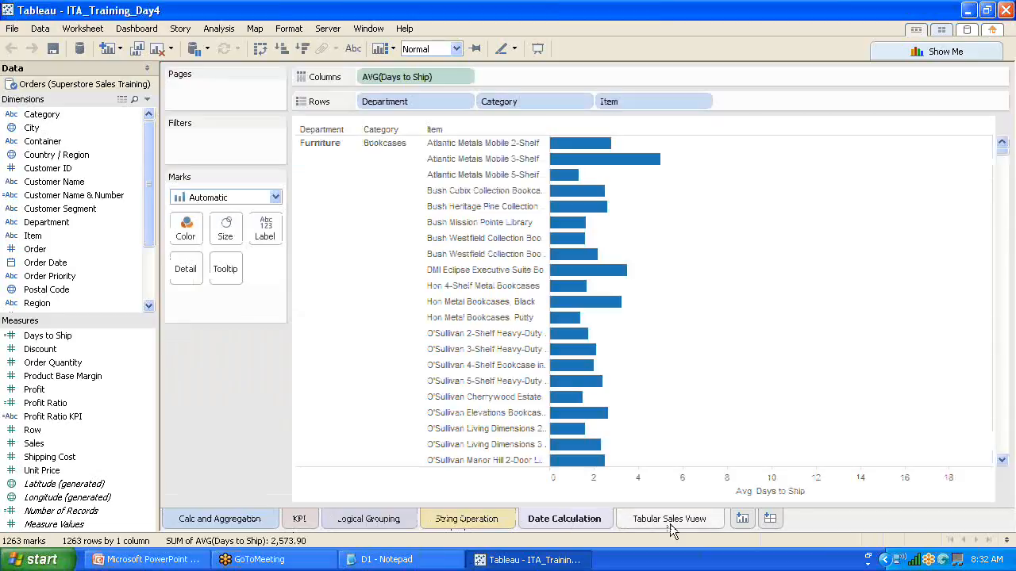
left_click(670, 524)
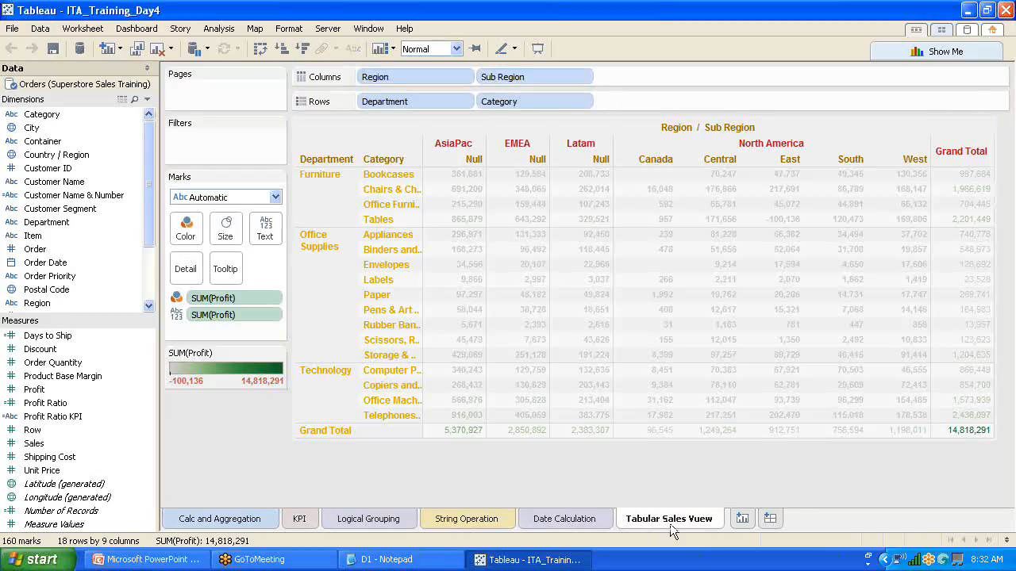